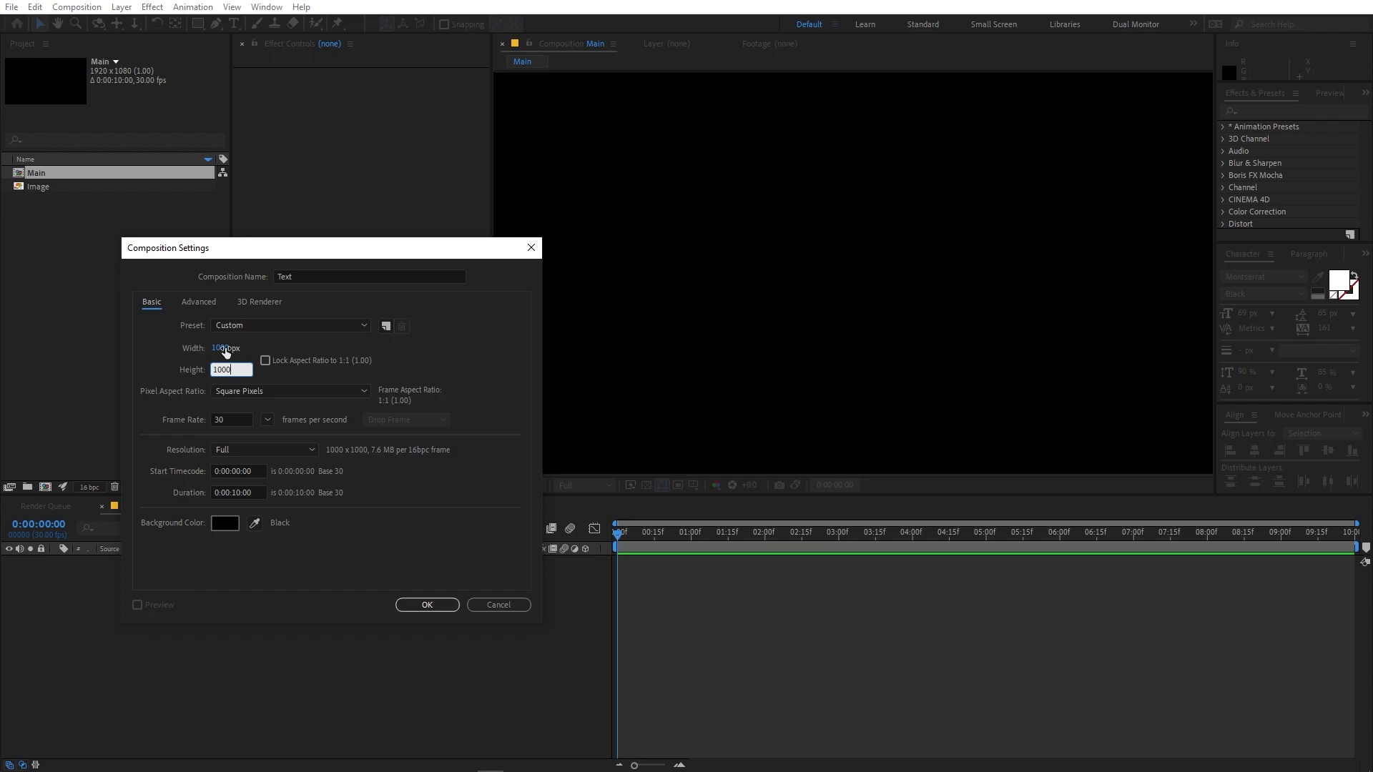
- Create the Text composition and type FAST as a two-line text layer reading FA / ST
click(420, 608)
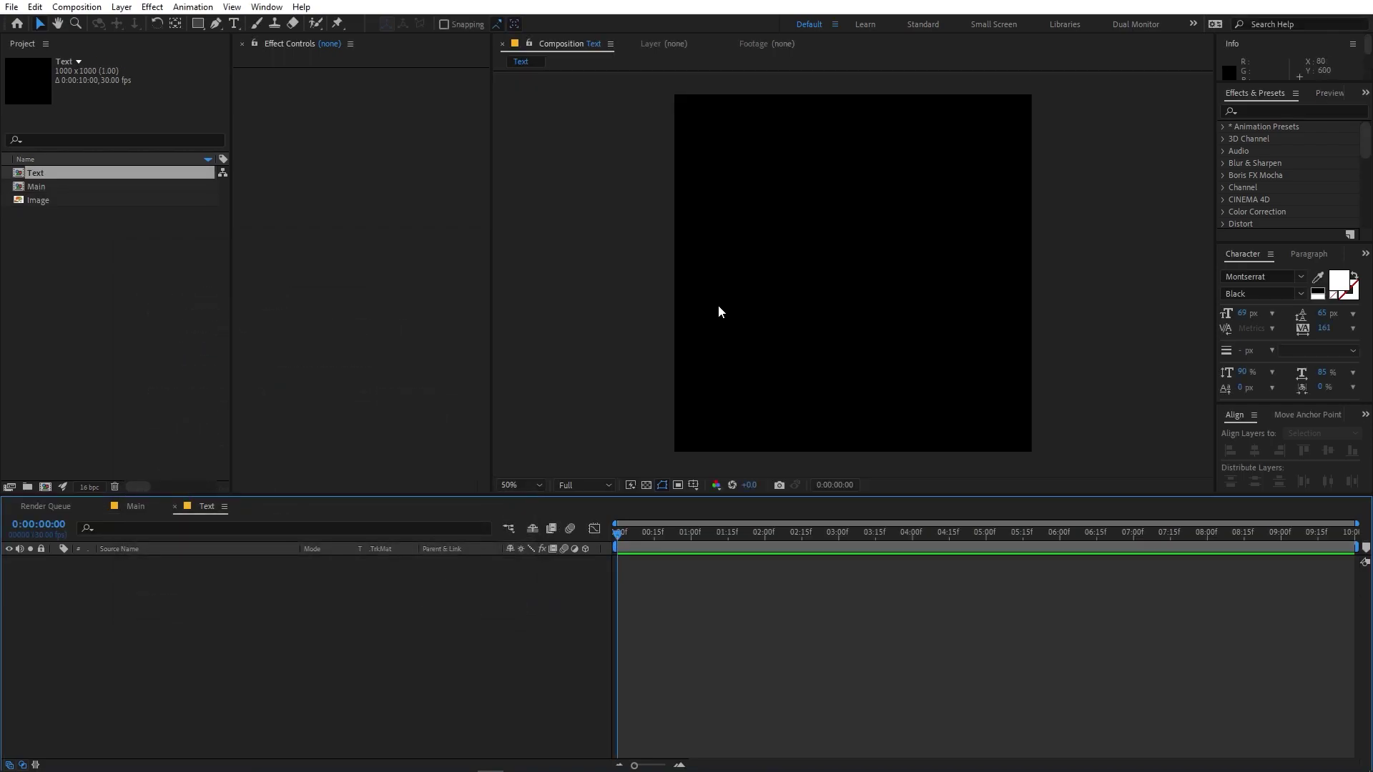
click(292, 301)
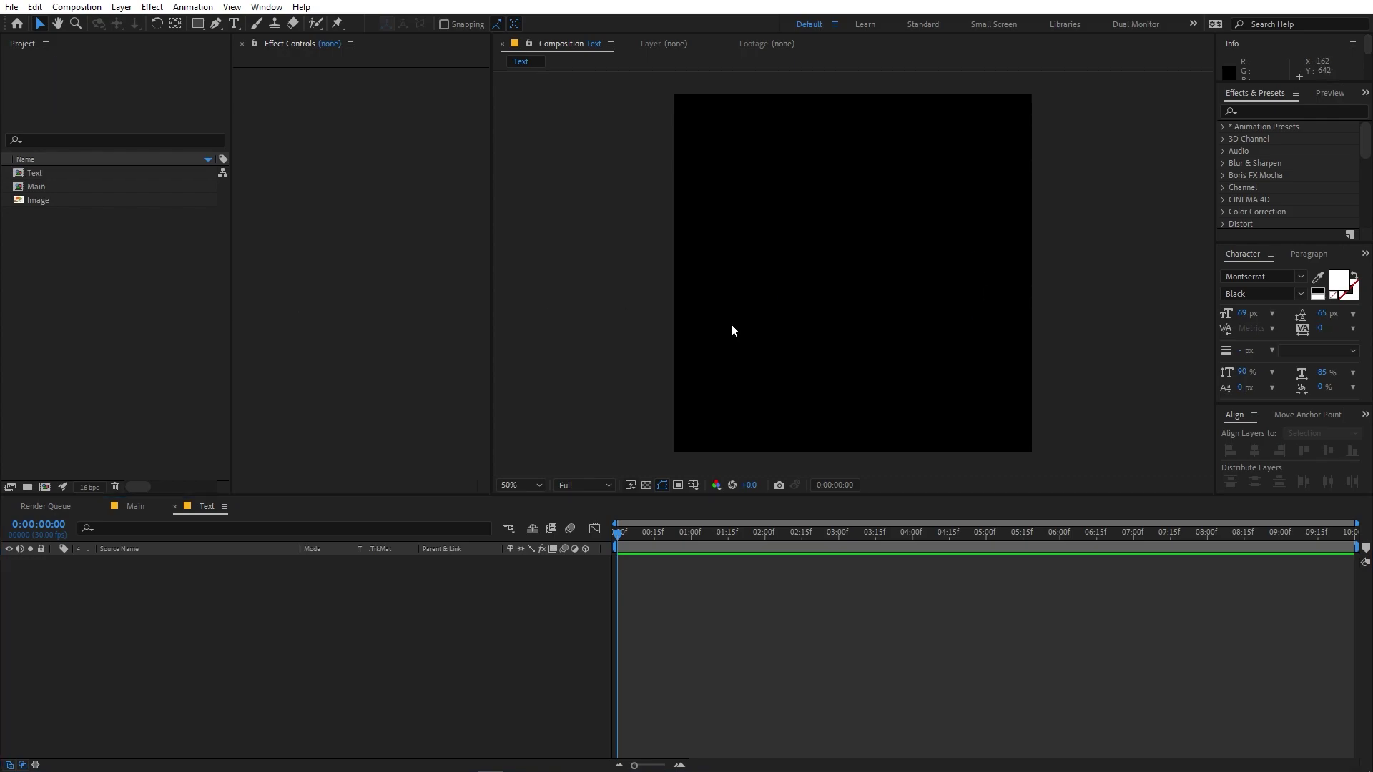
click(234, 23)
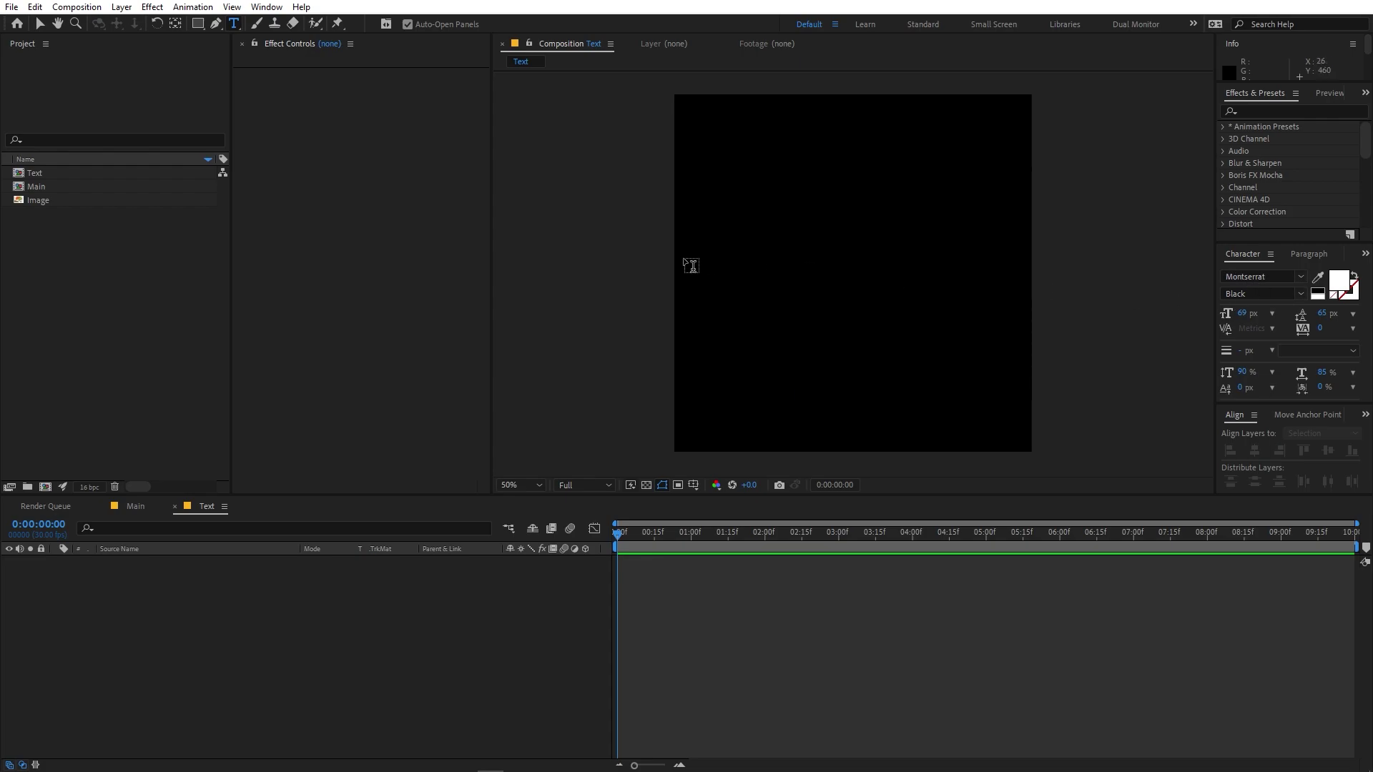
click(791, 239)
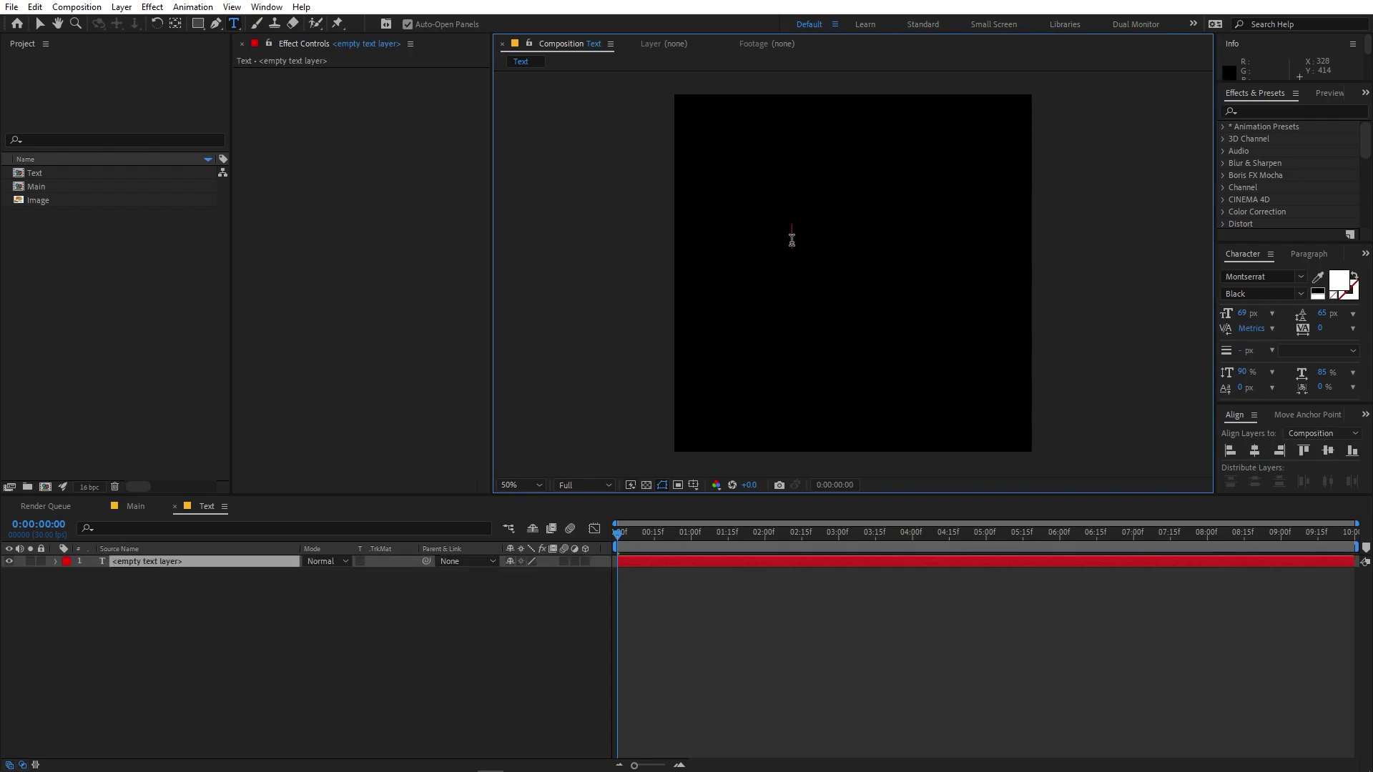
text(FAST)
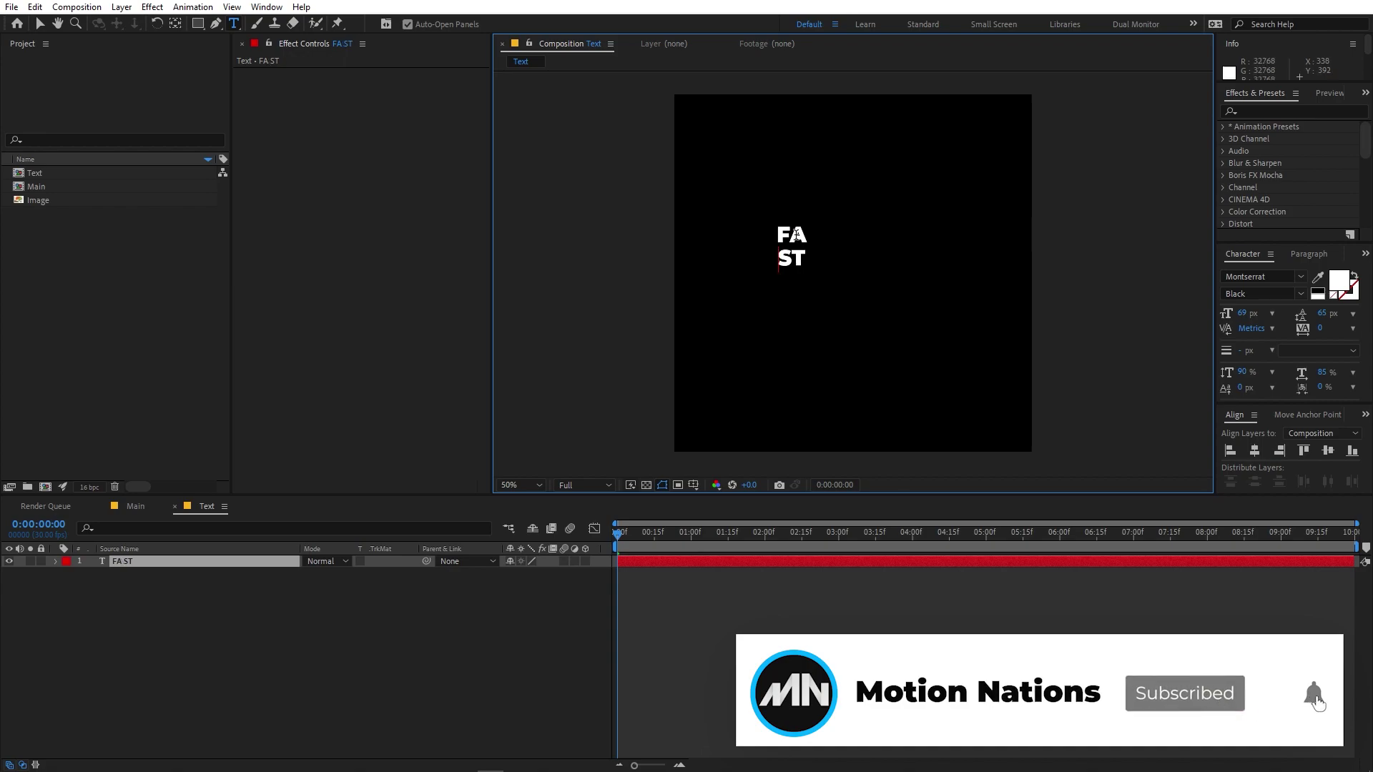
- Scale the FA ST text up to 728% and centre it horizontally in the composition
click(170, 592)
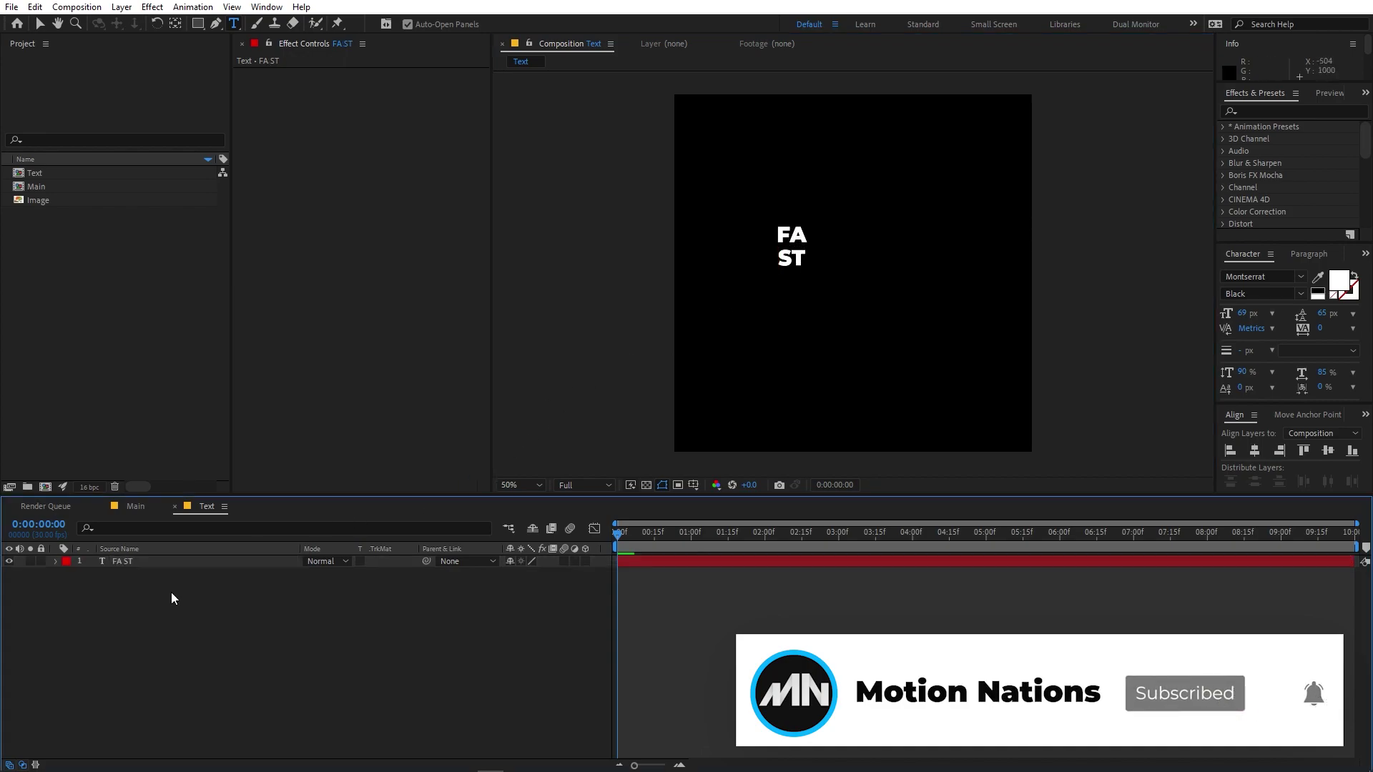
click(158, 560)
key(s)
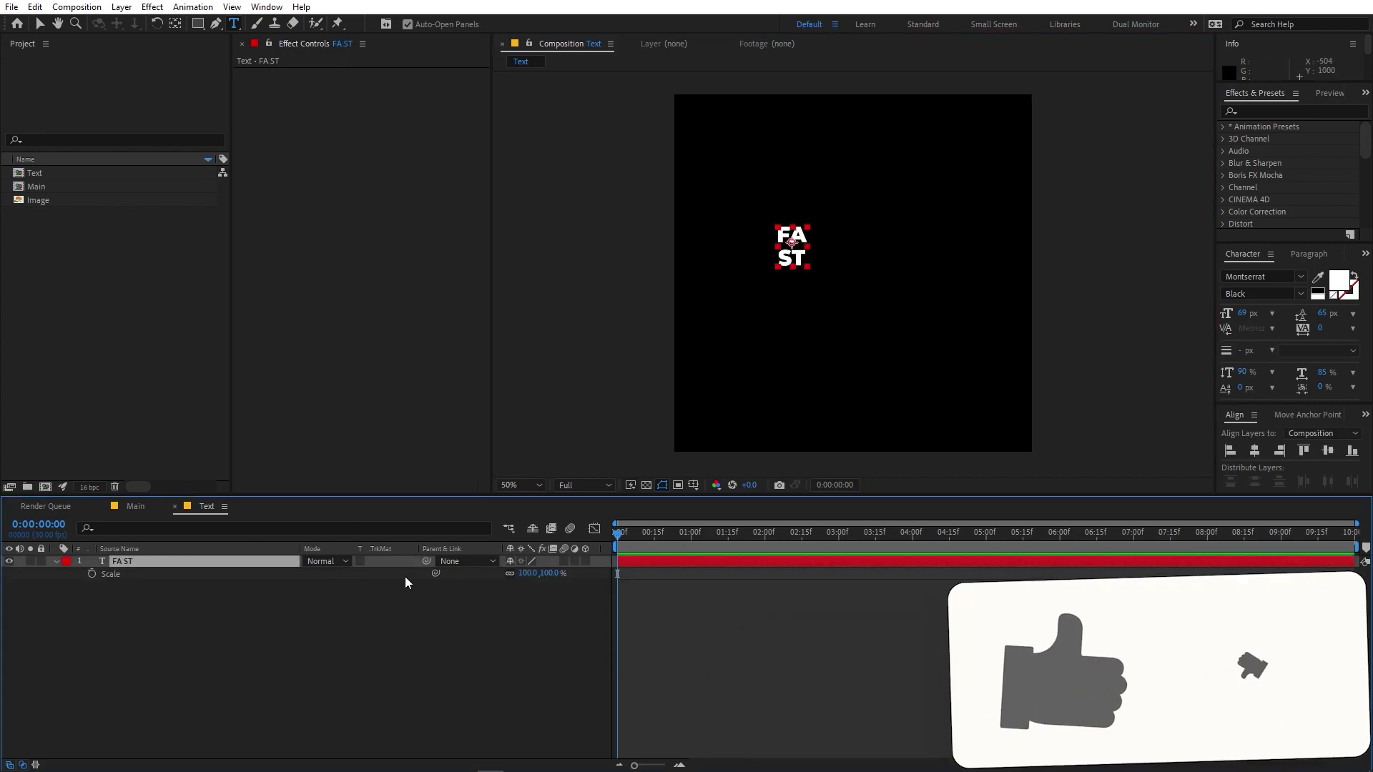
drag(529, 572, 993, 573)
click(1259, 453)
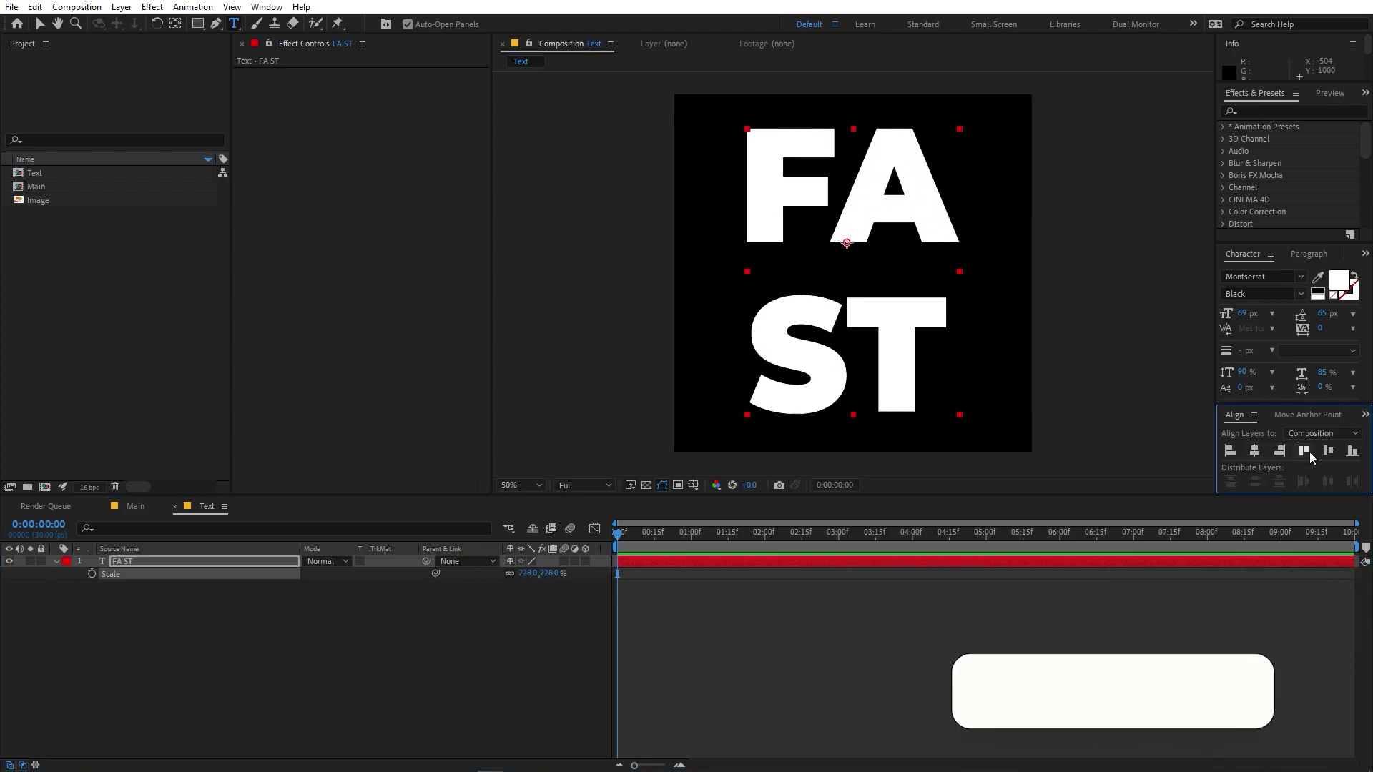
click(544, 629)
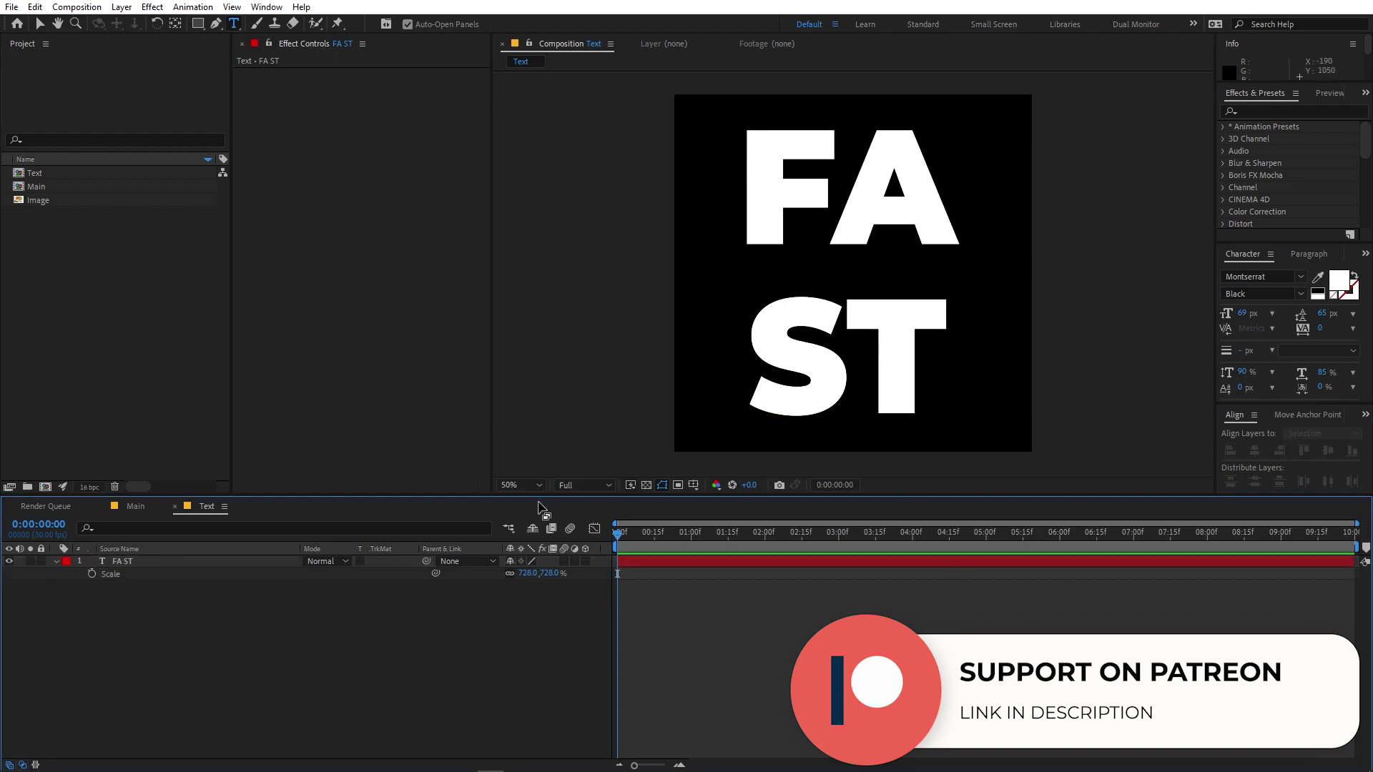
- Find Mesh Warp in Effects & Presets and apply it to the FA ST layer
click(1280, 110)
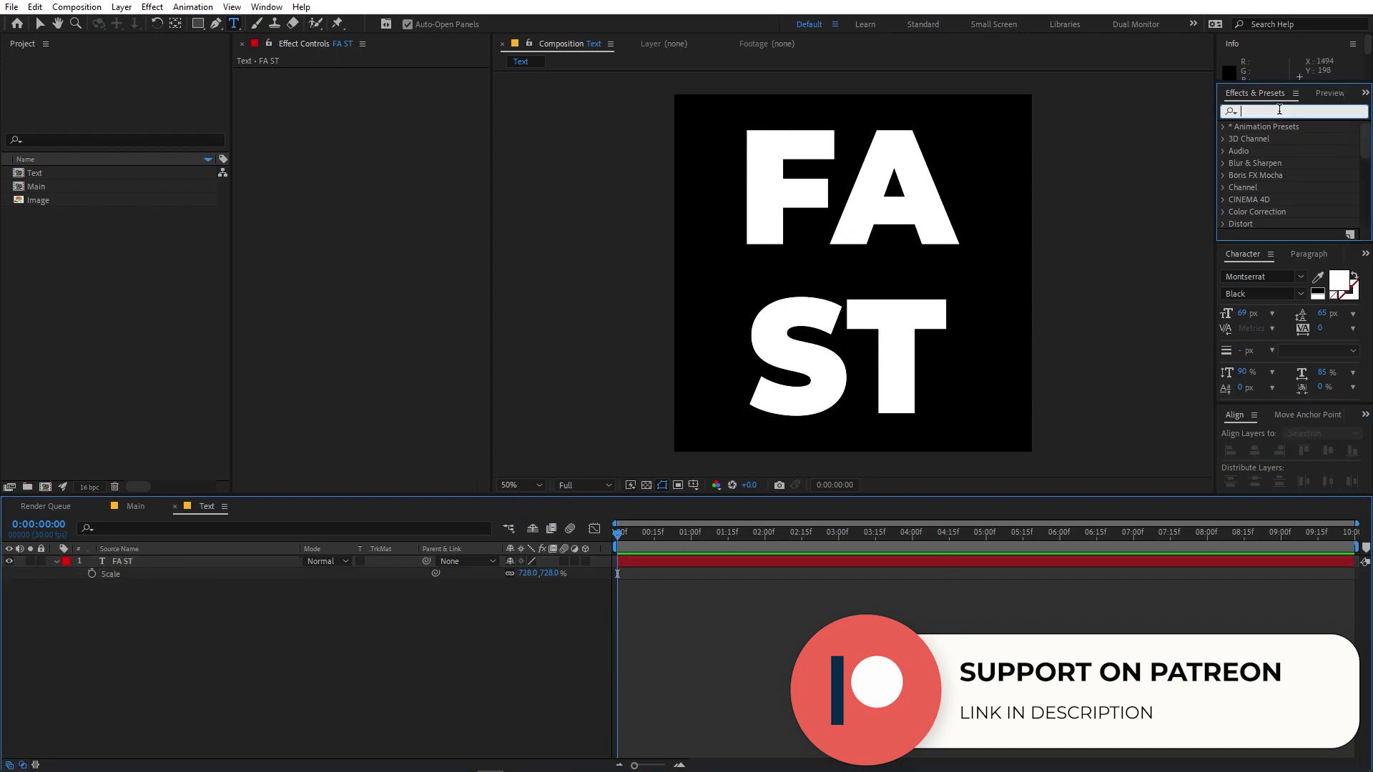
text(mesh)
drag(1263, 140, 173, 560)
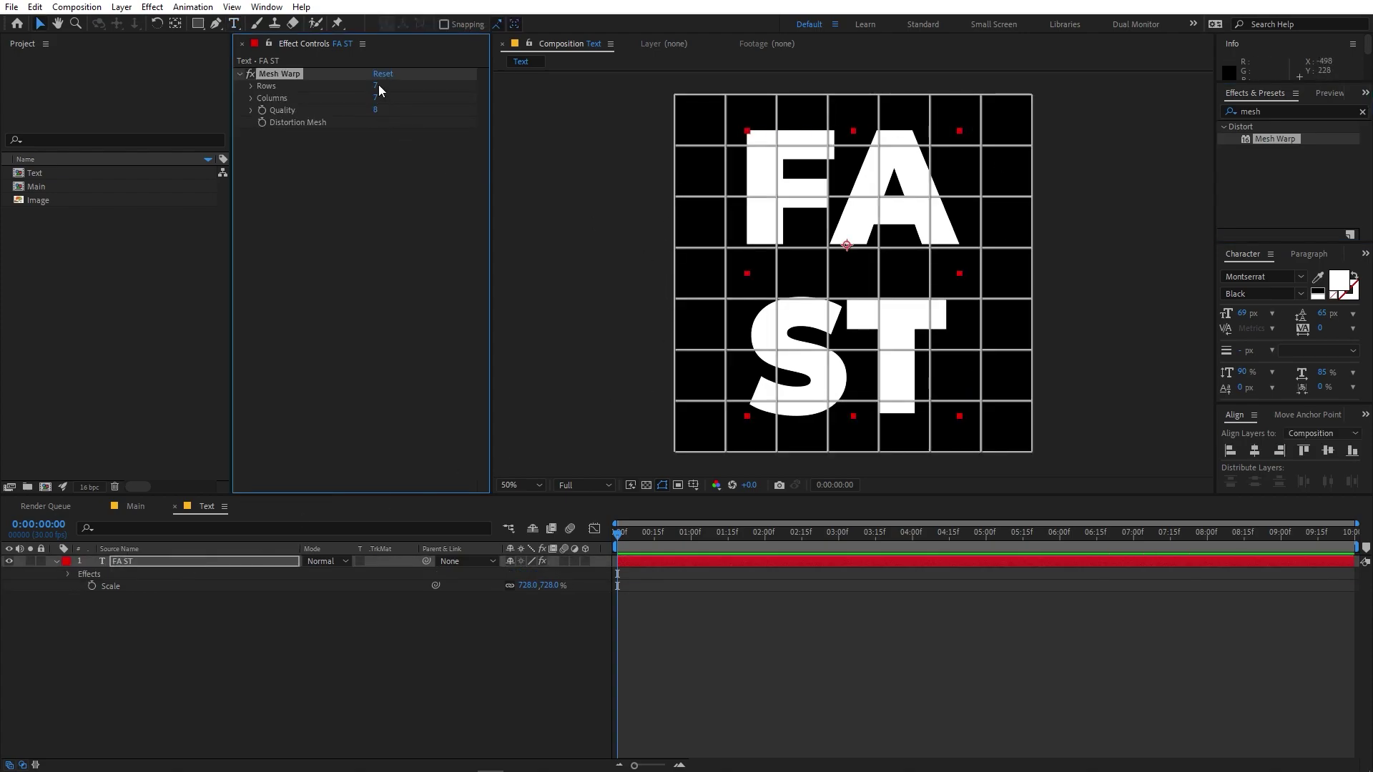
- Set the Mesh Warp rows and columns to 2 and show the grid
drag(376, 86, 362, 87)
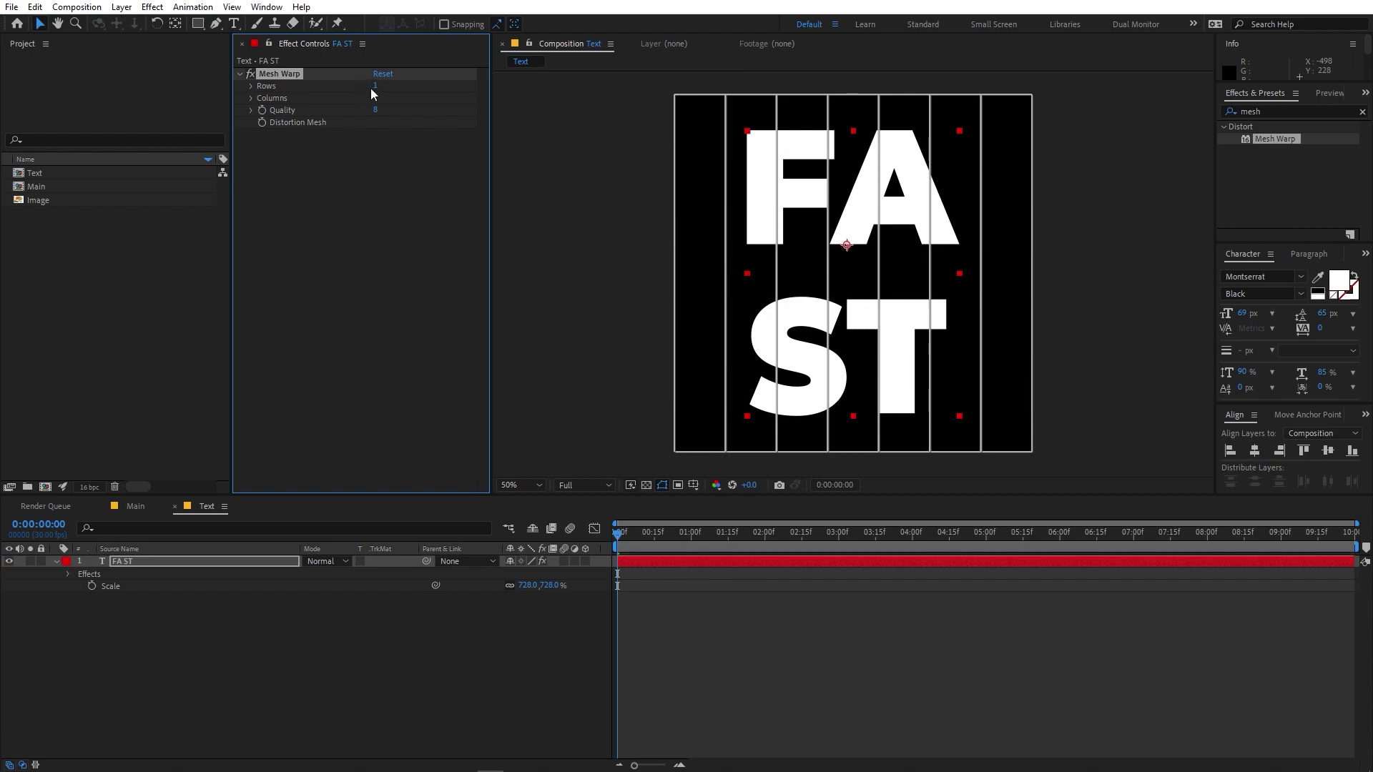
click(376, 85)
text(2)
key(Tab)
click(462, 224)
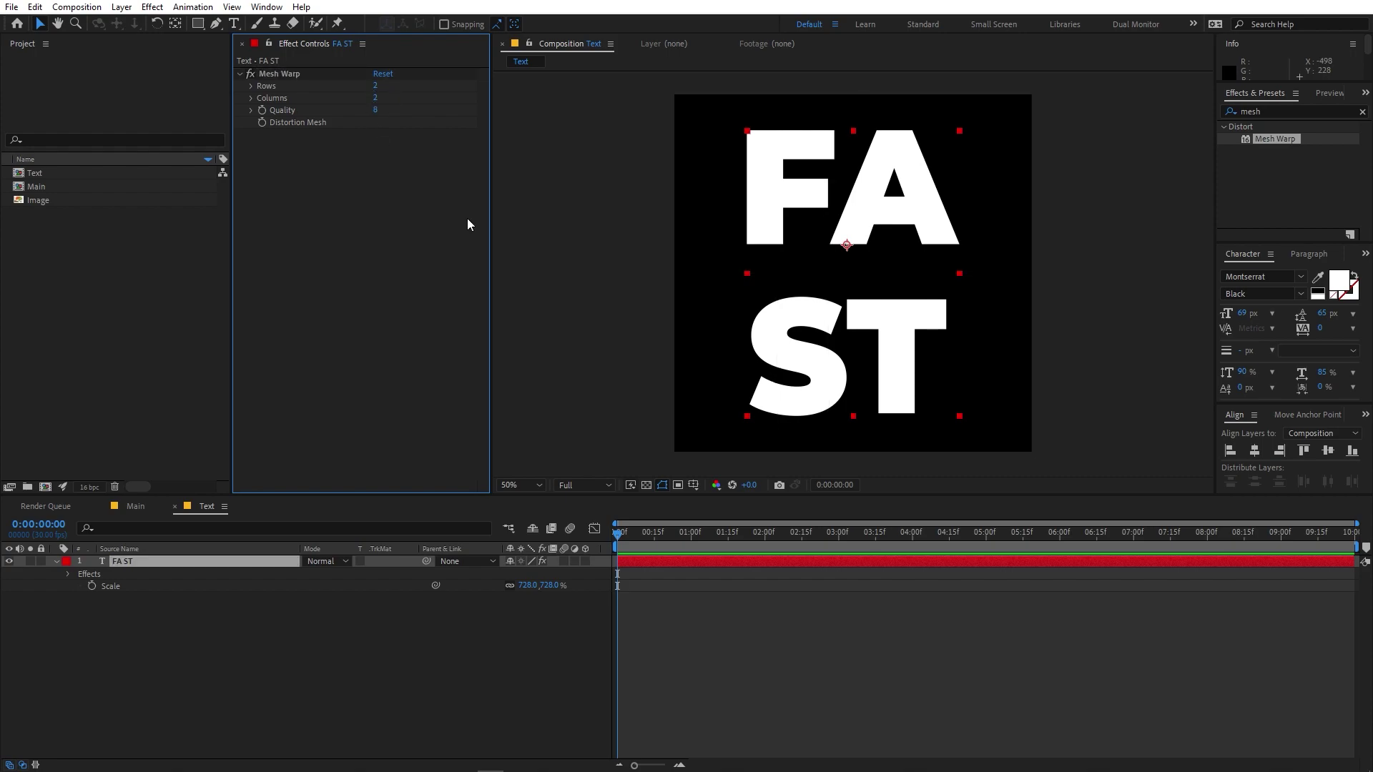
click(266, 73)
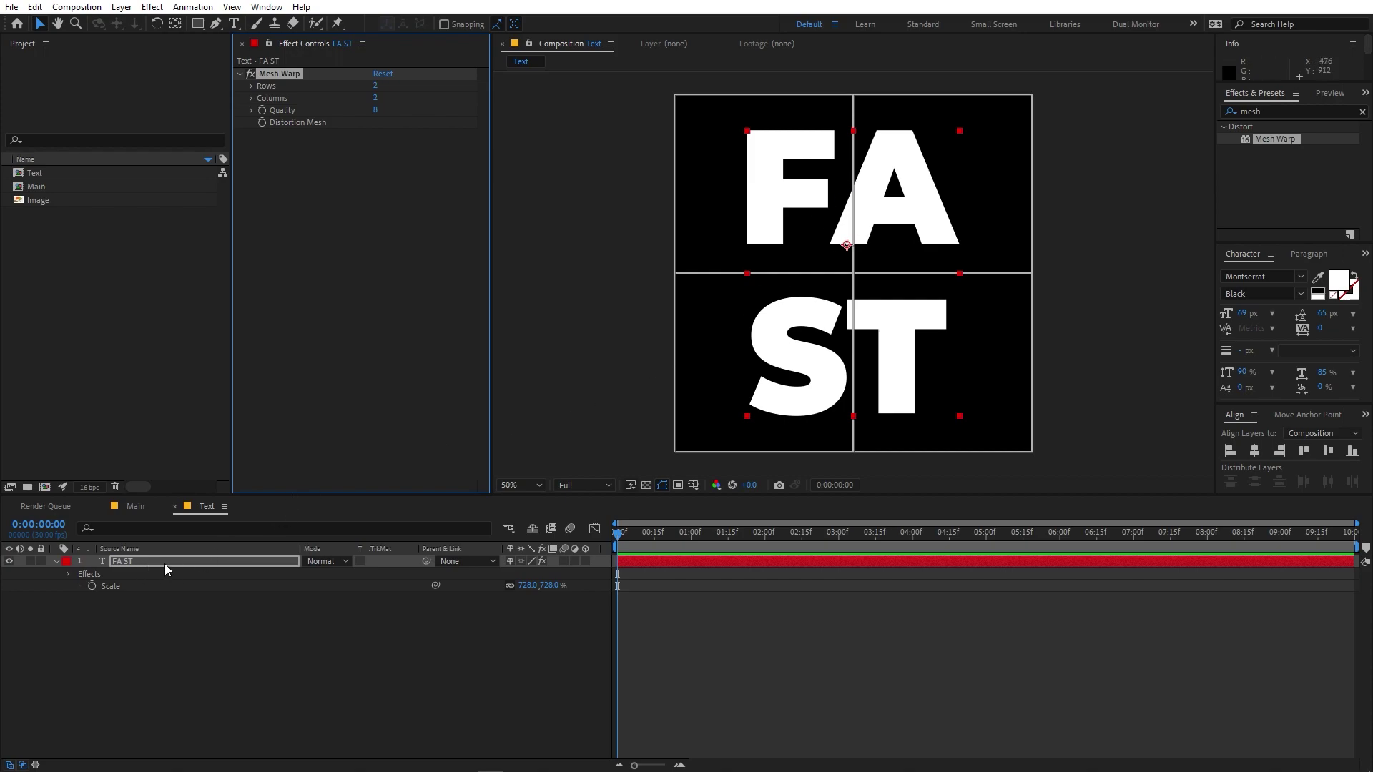
- Increase tracking on the FA line so F and A each fill a mesh cell
double_click(759, 236)
drag(743, 186, 989, 240)
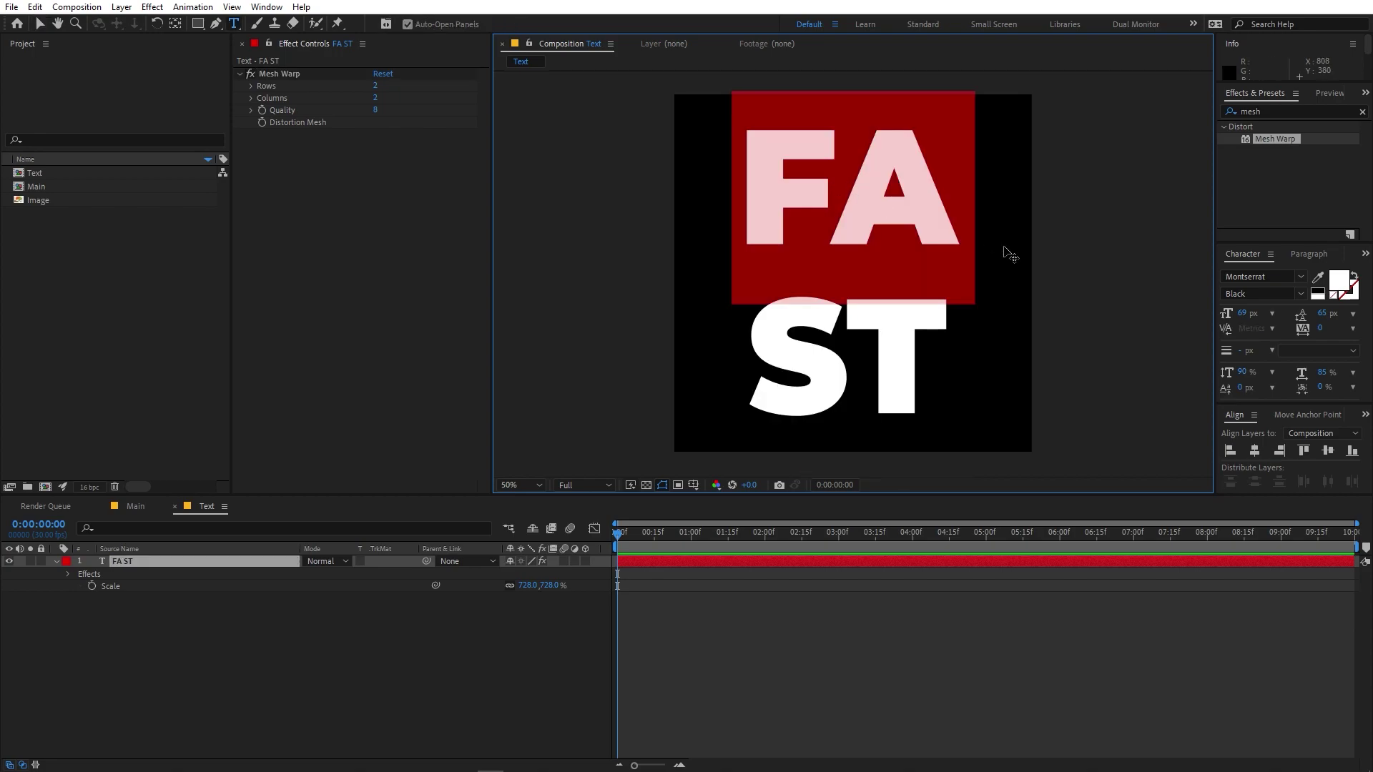
mouse_move(1324, 330)
mouse_down()
mouse_move(1370, 328)
mouse_move(1337, 329)
mouse_up()
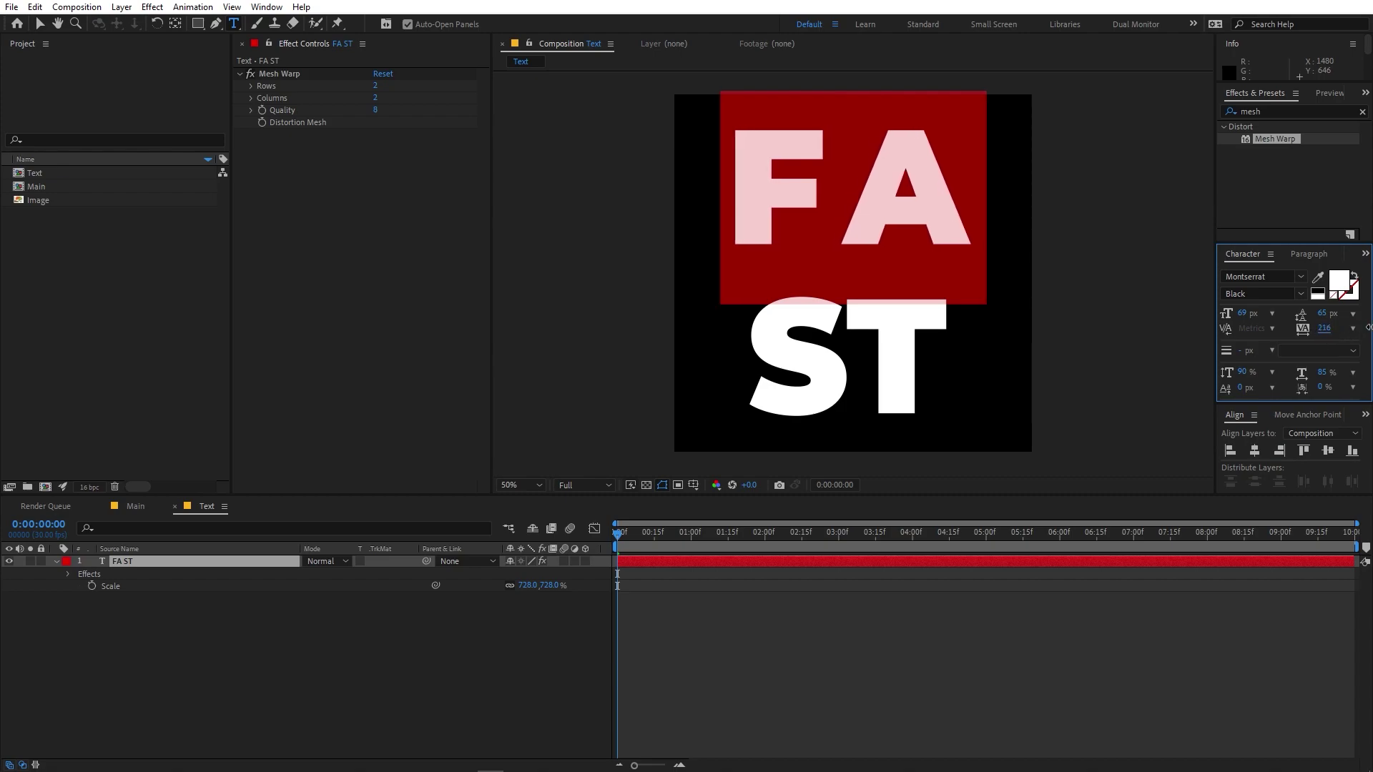
click(276, 74)
key(period)
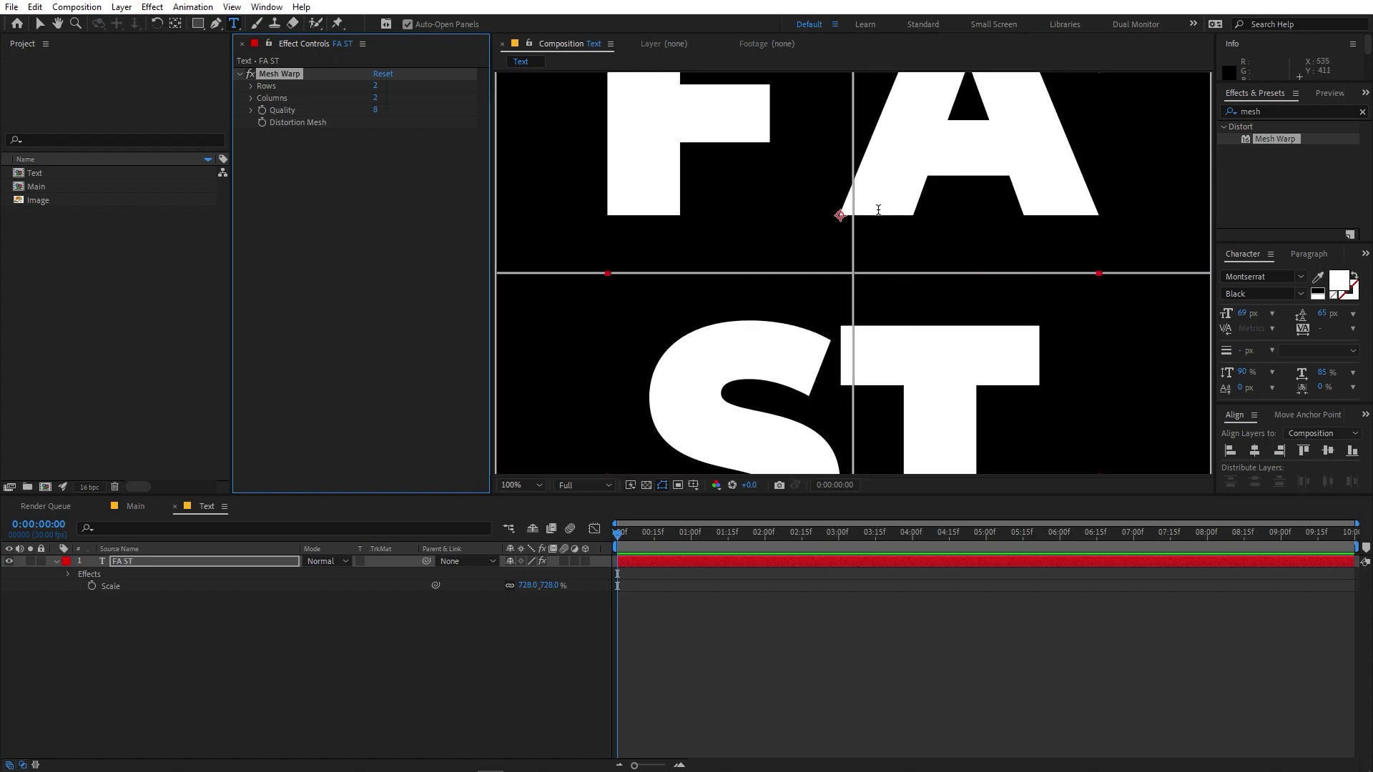
click(844, 193)
double_click(858, 163)
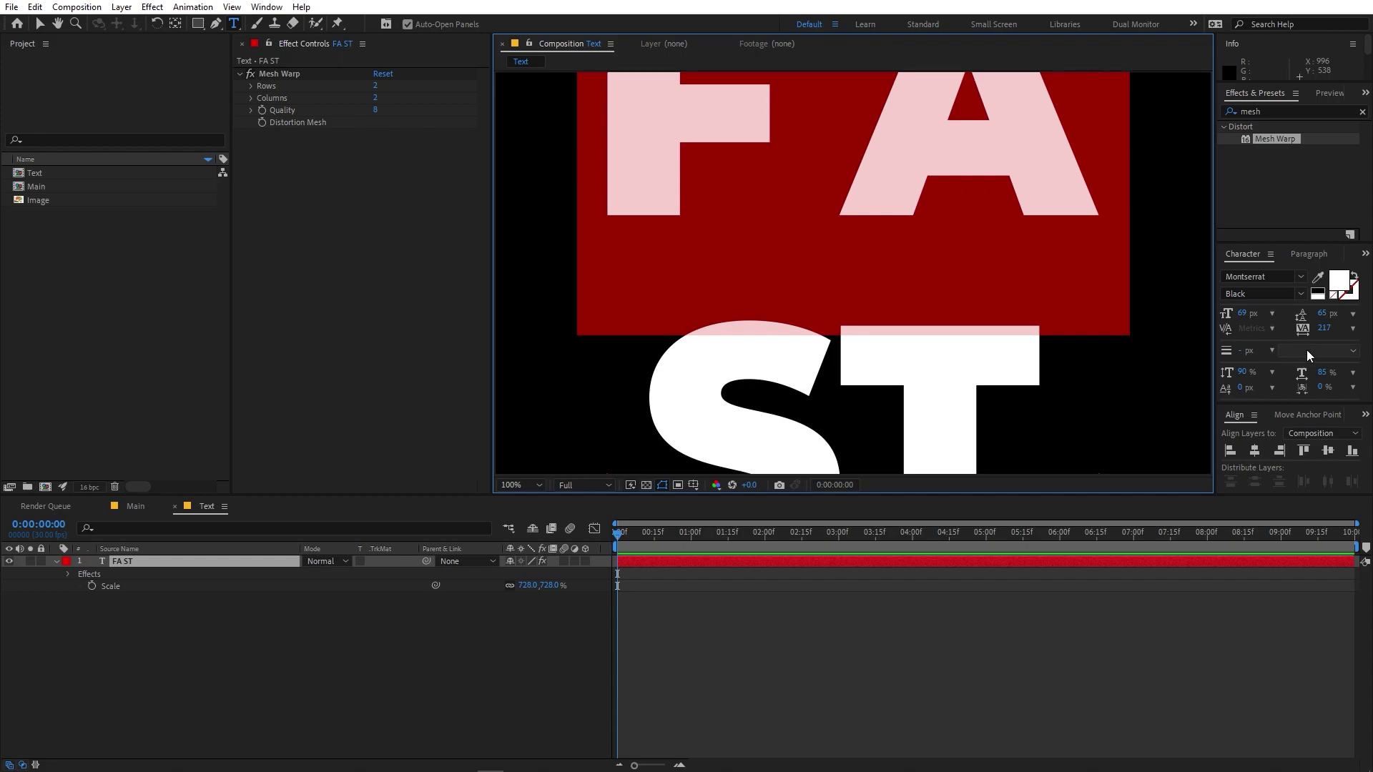
mouse_move(1323, 331)
mouse_down()
mouse_move(1341, 333)
mouse_move(1300, 349)
mouse_move(1318, 337)
mouse_up()
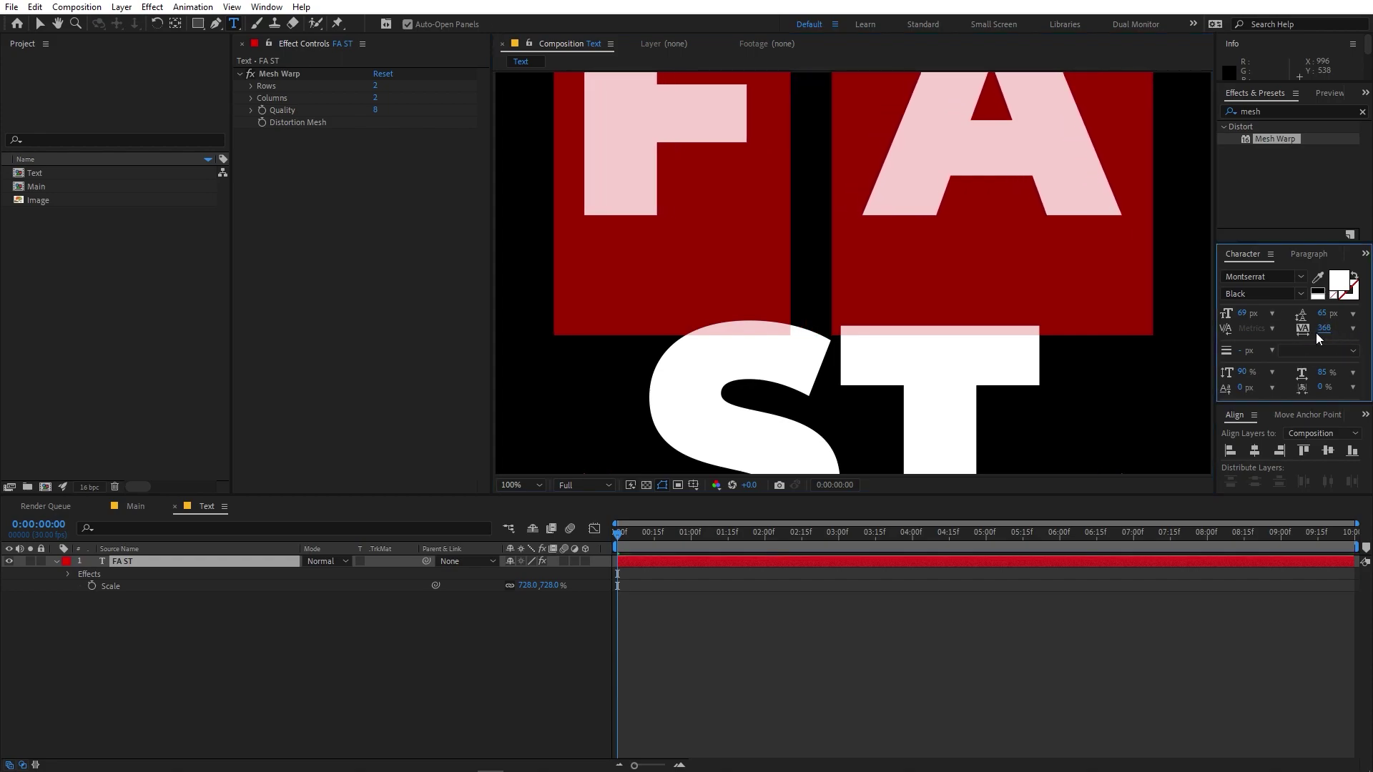
click(282, 75)
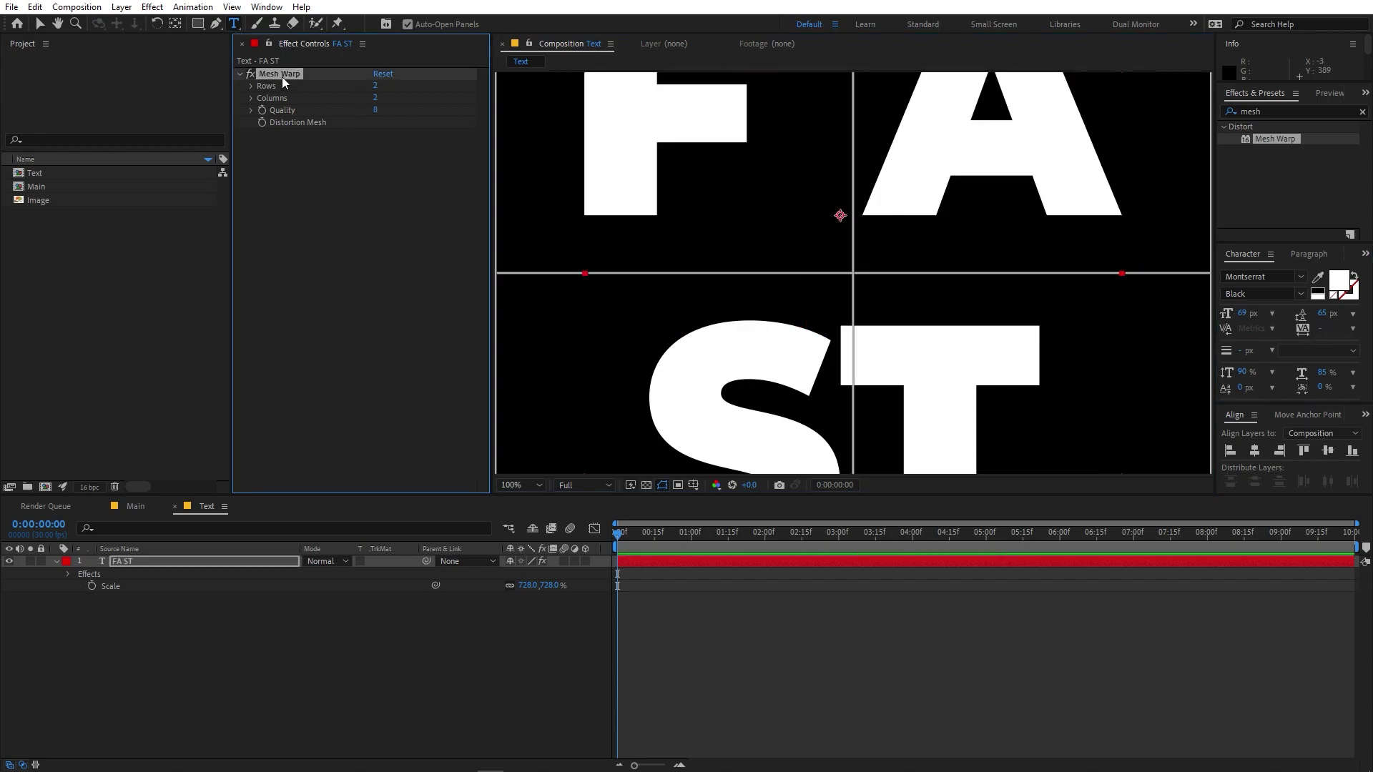
- Increase tracking on the ST line to match, then zoom the view back to 50%
click(796, 429)
double_click(844, 415)
drag(1321, 328, 1355, 331)
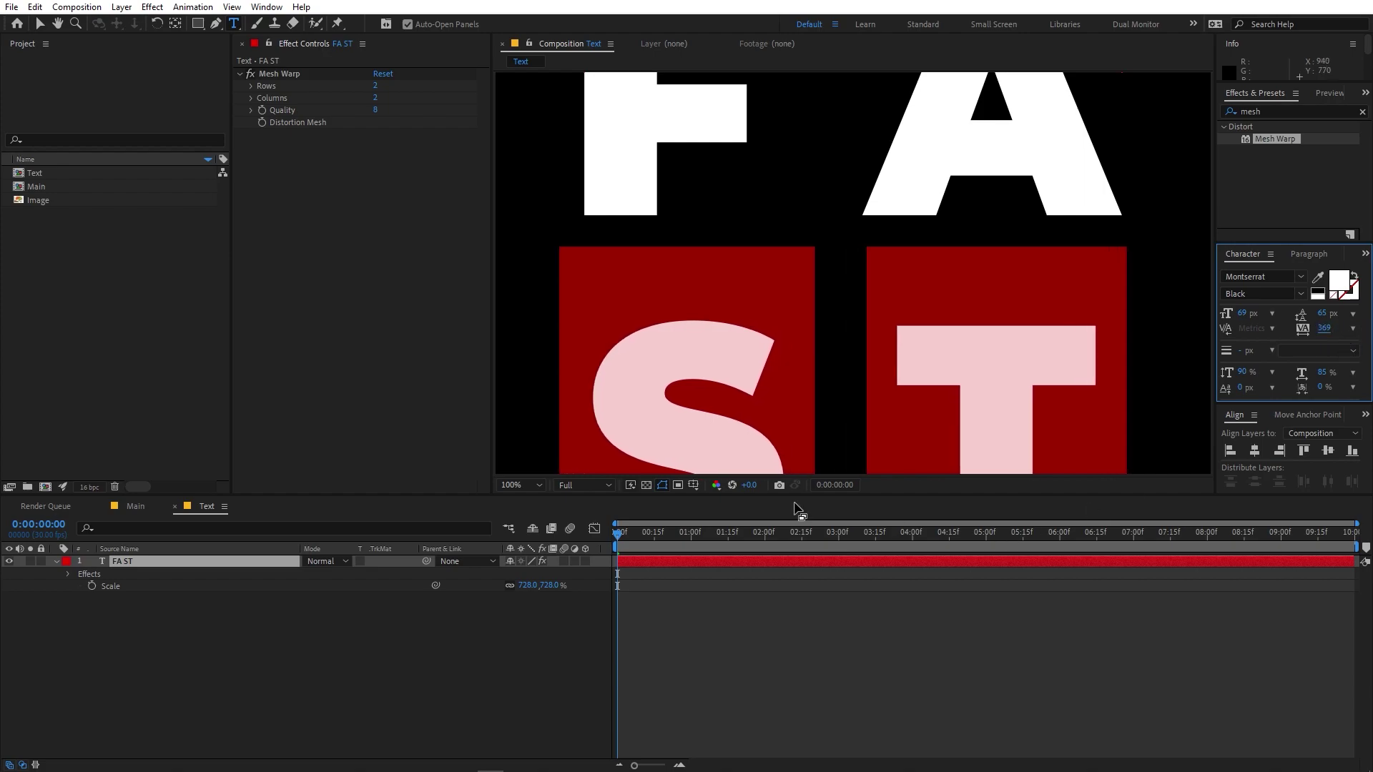
click(281, 74)
key(comma)
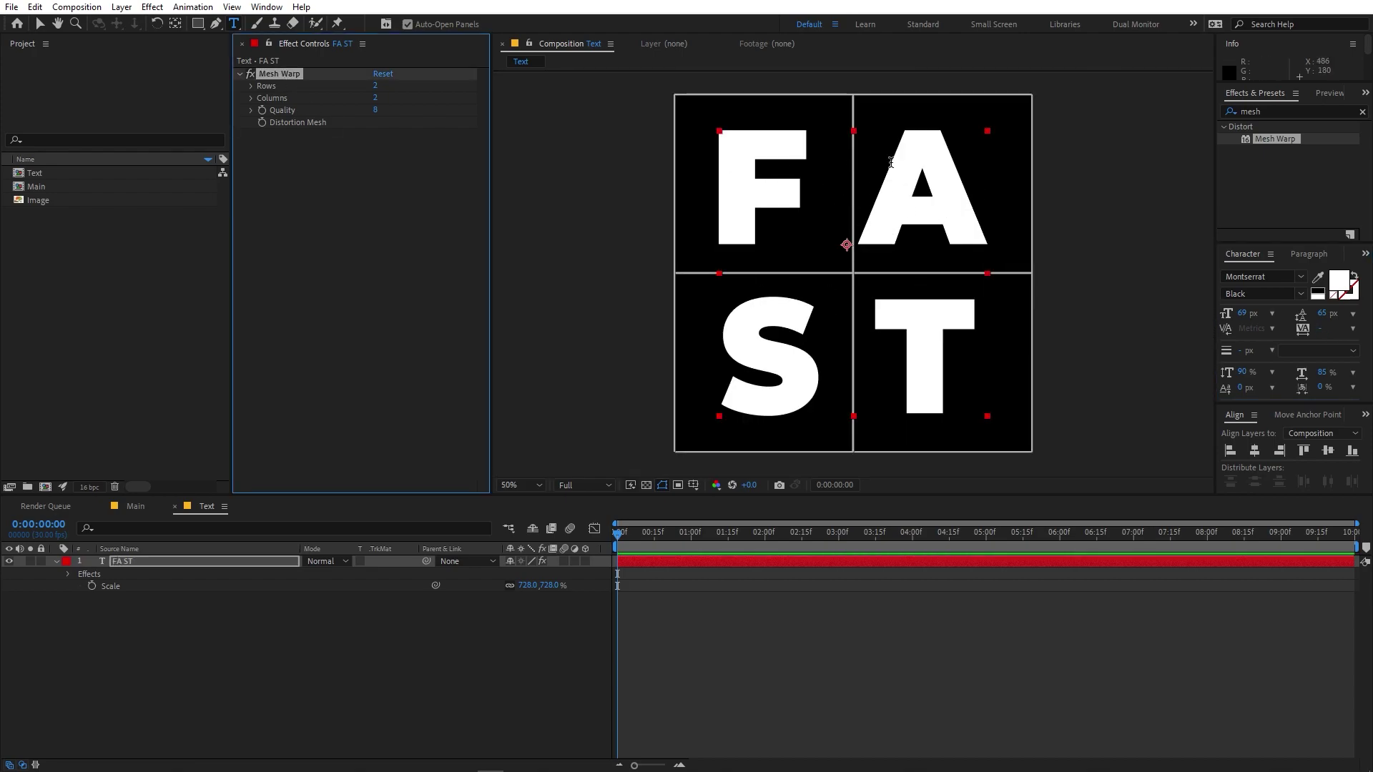
key(v)
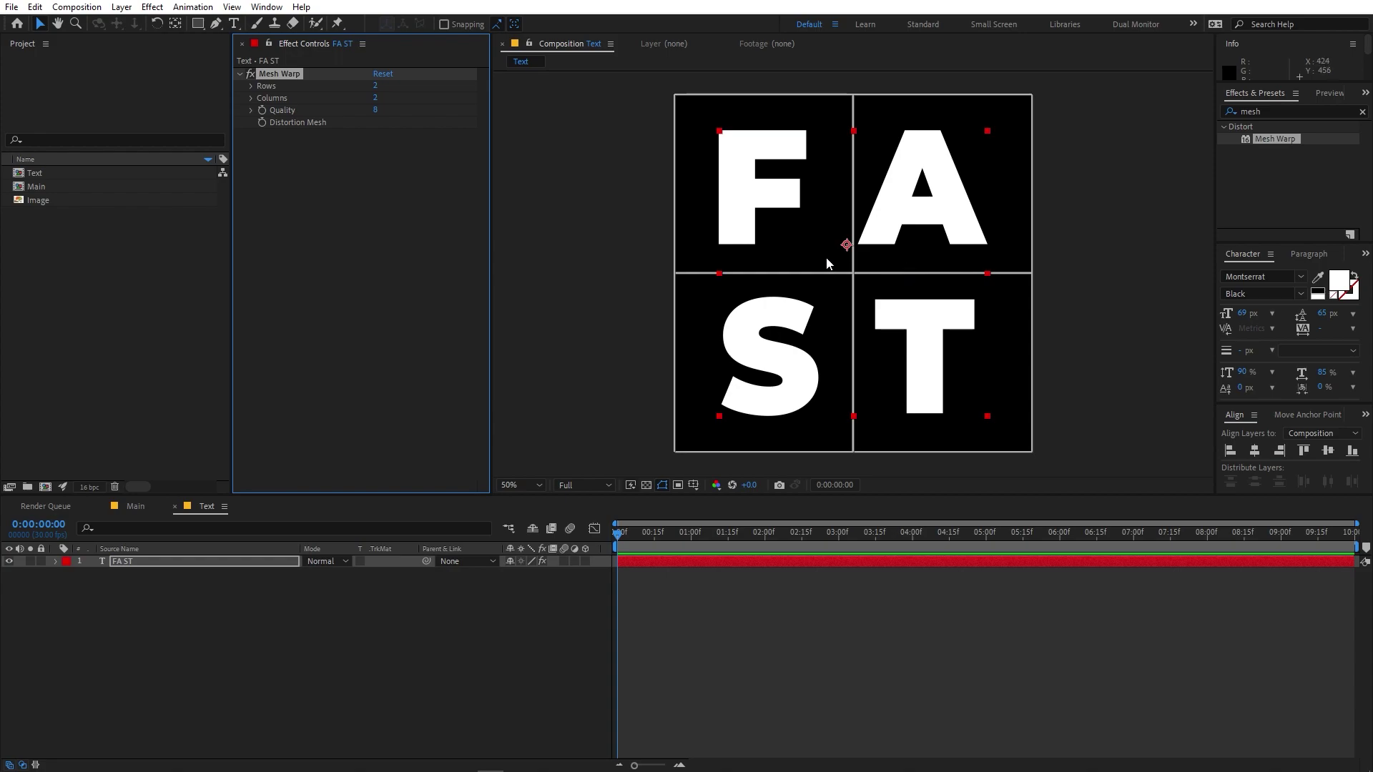
- Replace the FA ST layer with a single enlarged F text layer
click(120, 561)
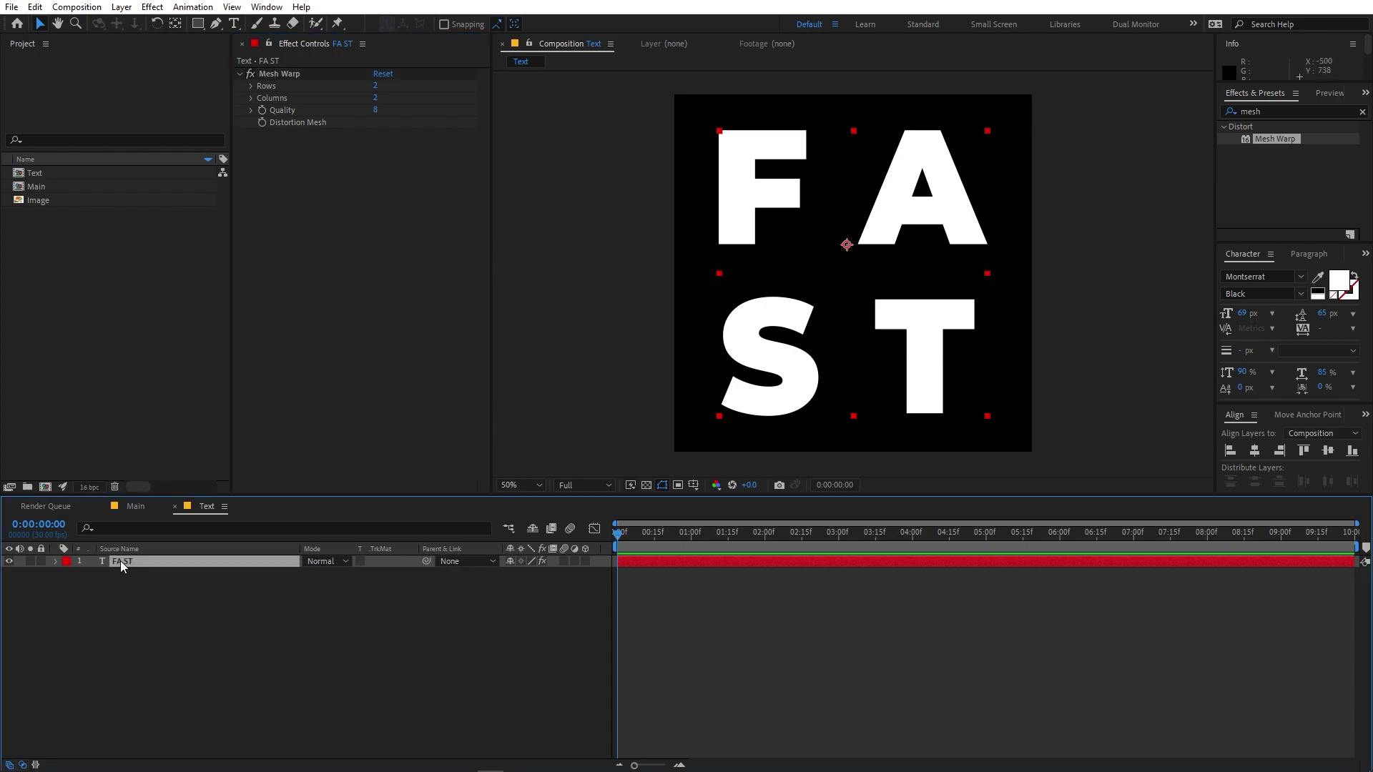
key(Delete)
click(235, 24)
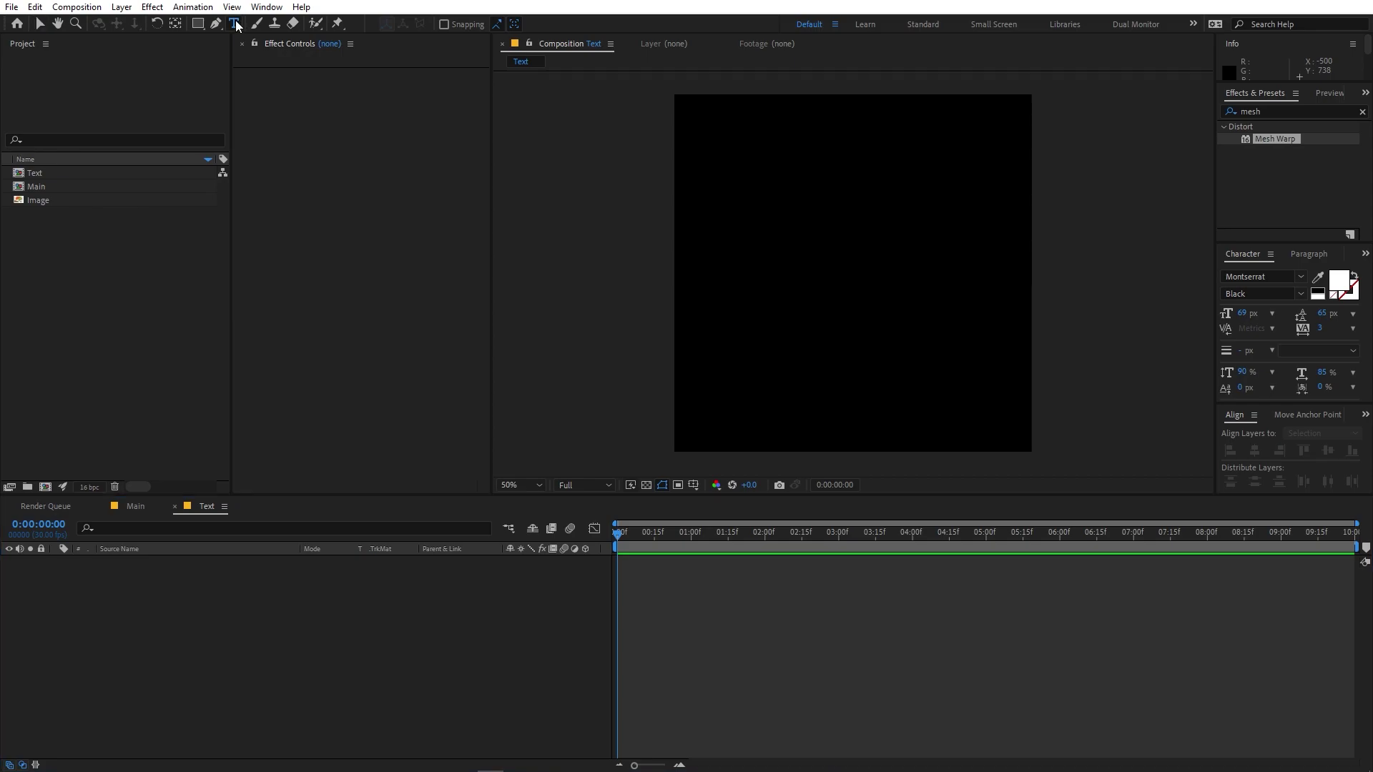
click(812, 263)
text(F)
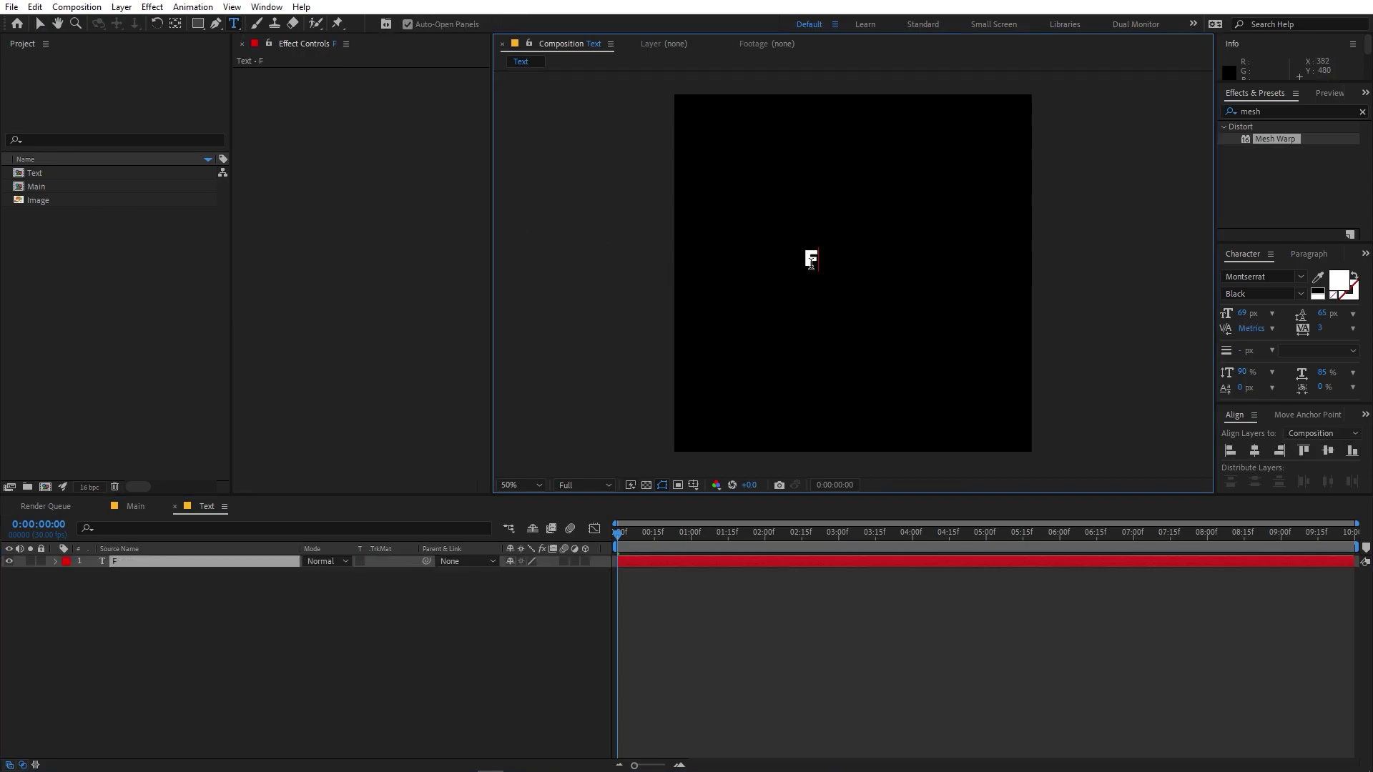
click(1321, 328)
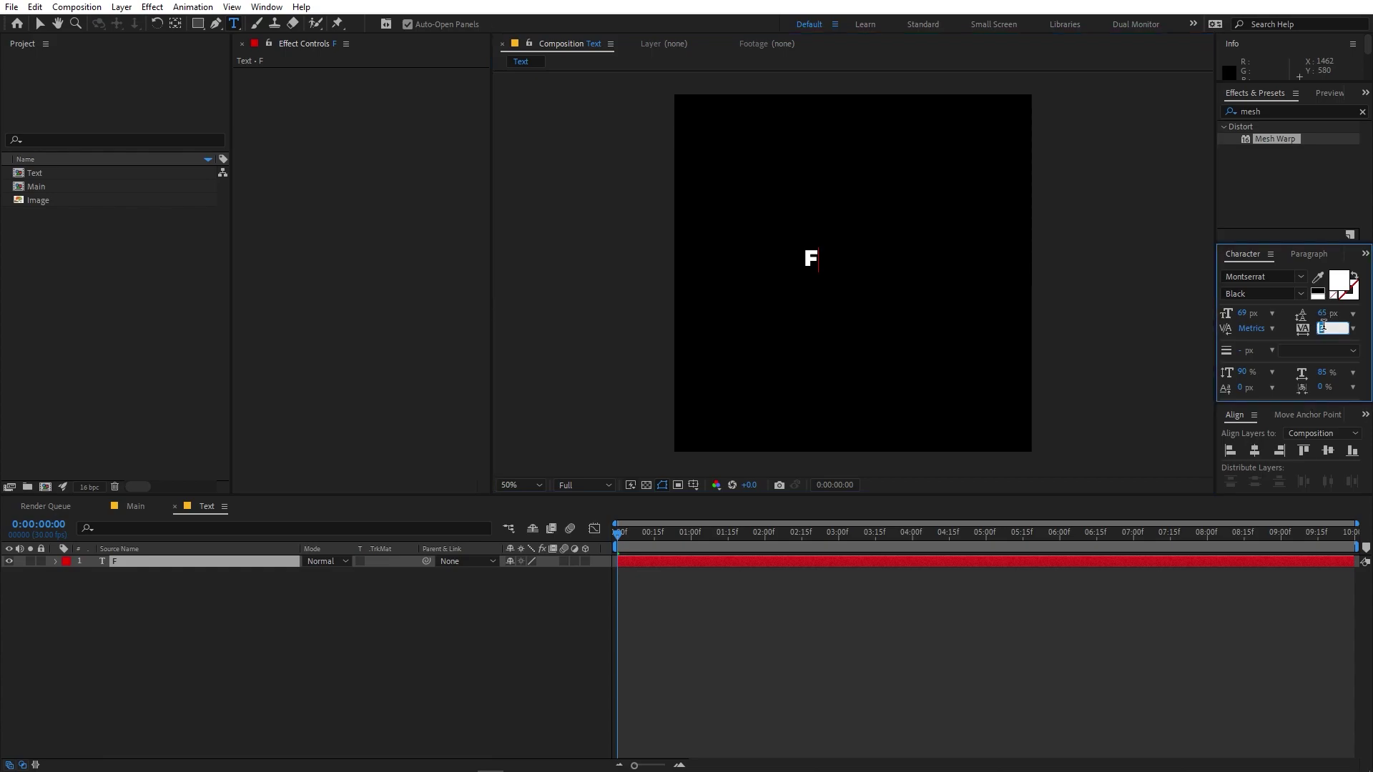
key(Return)
click(220, 581)
key(s)
drag(527, 574, 1023, 561)
key(v)
- Duplicate the letter layer three times, retyping the copies as A, S and T
click(197, 561)
key(ctrl+d)
double_click(197, 561)
text(A)
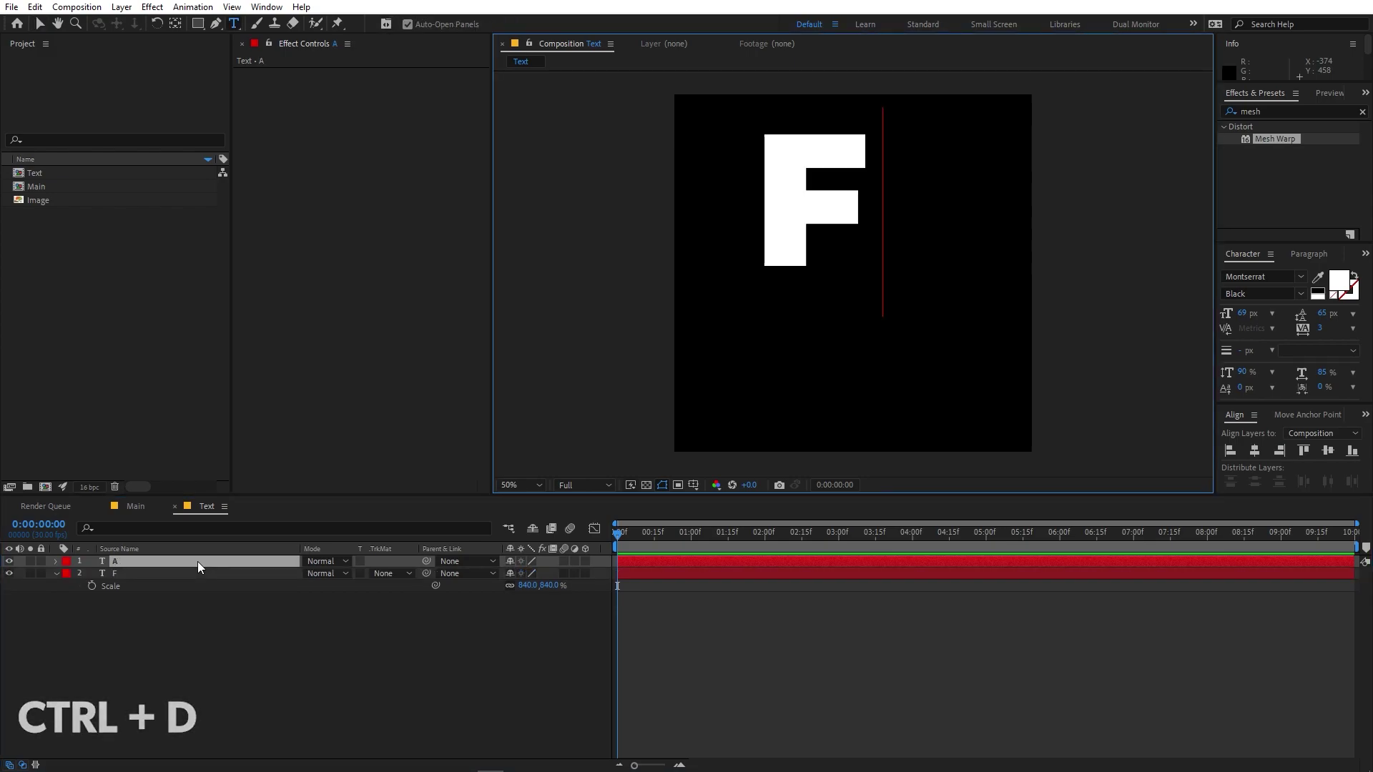
click(198, 561)
key(ctrl+d)
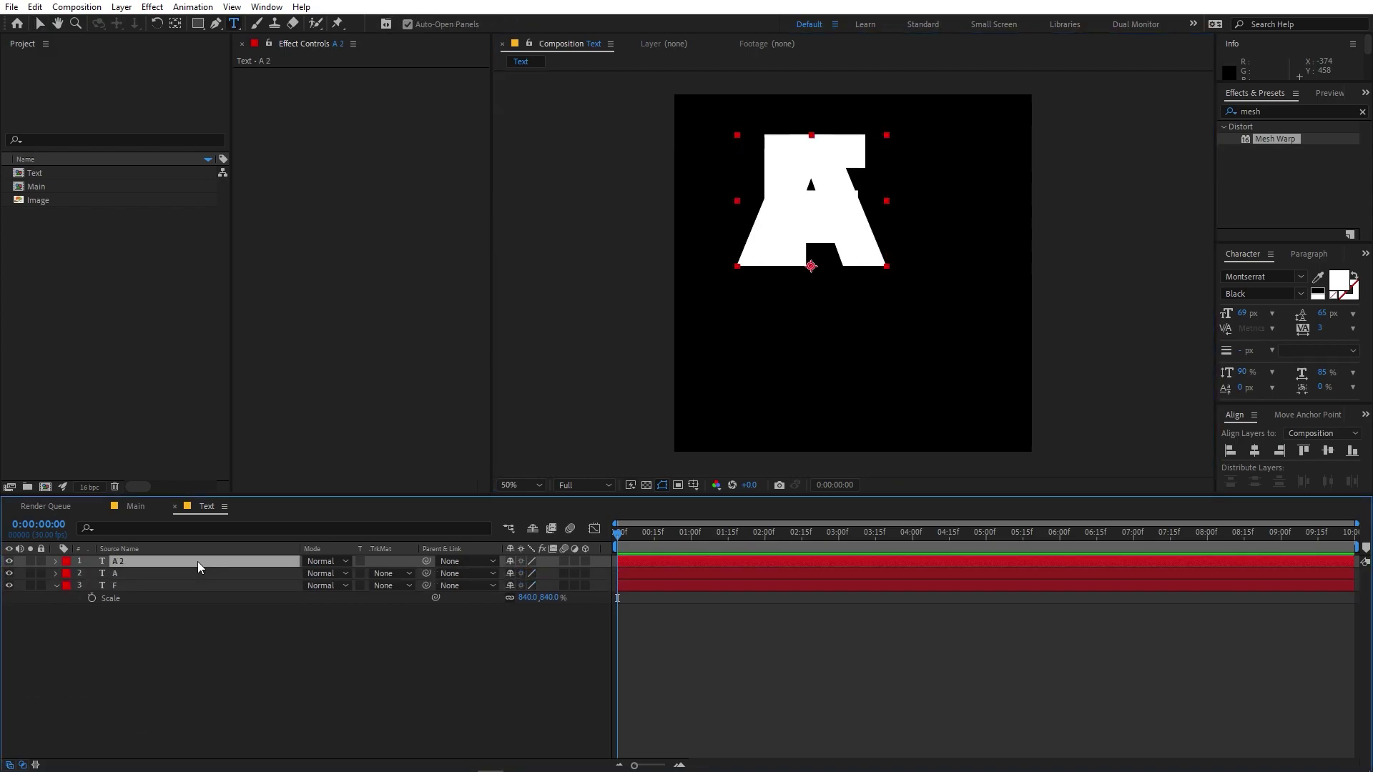
double_click(197, 561)
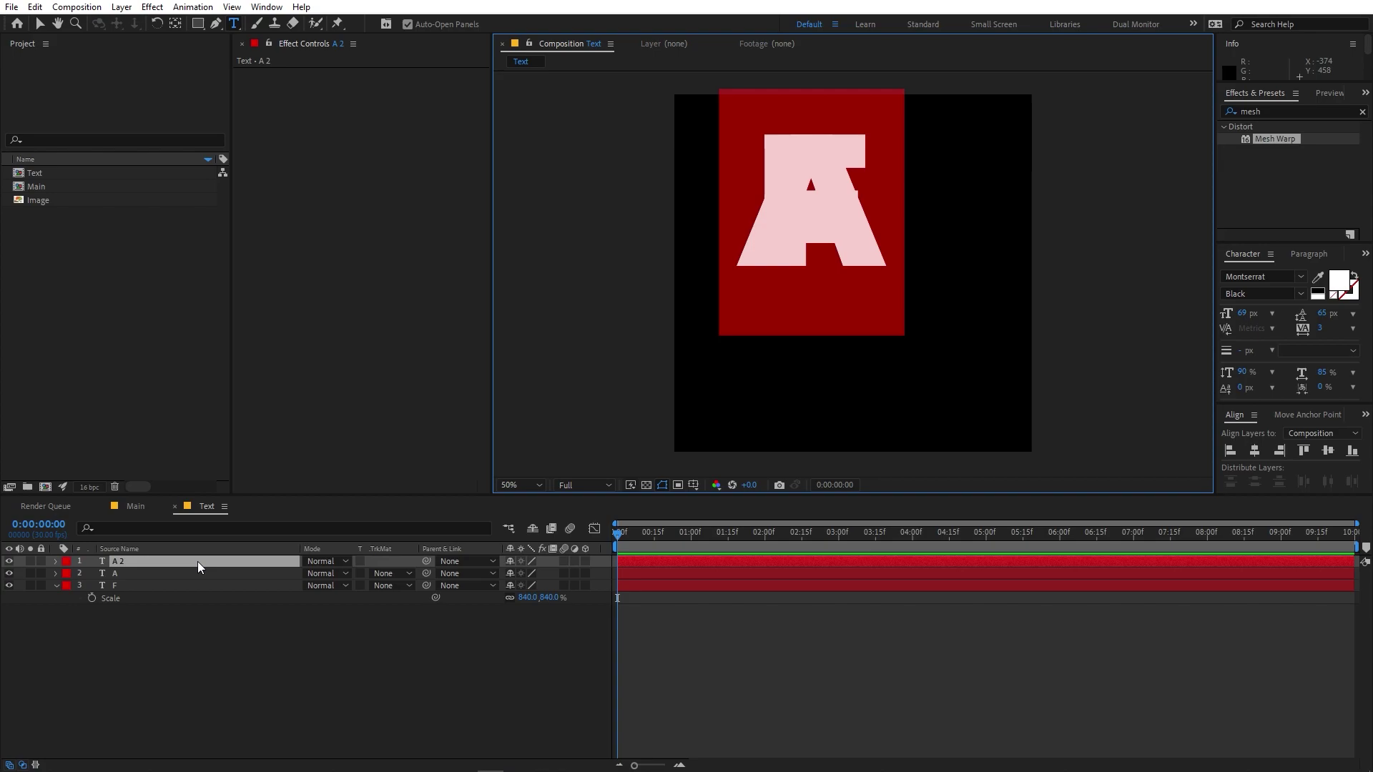
text(S)
click(198, 560)
key(ctrl+d)
double_click(198, 561)
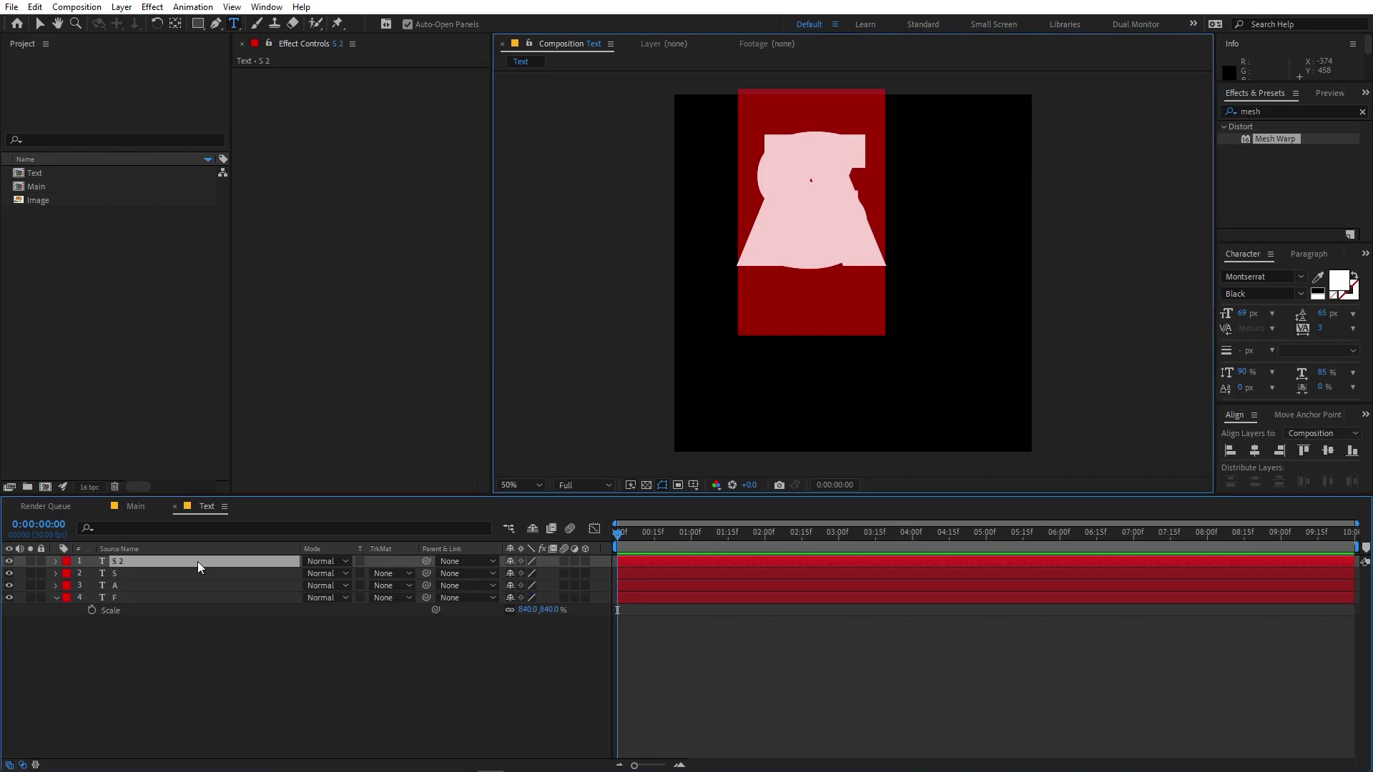
text(T)
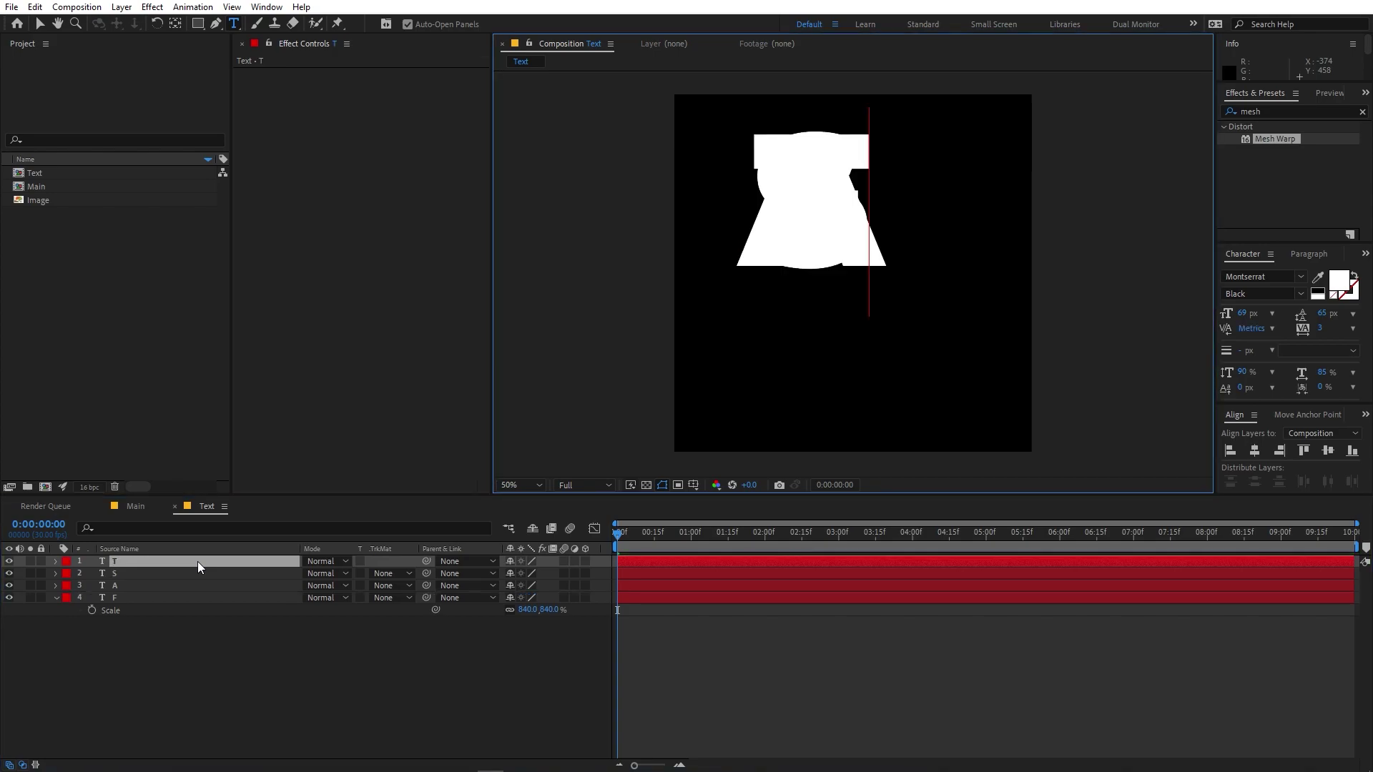
click(209, 652)
- Move F, A, S and T into upper-left, upper-right, lower-left and lower-right quarters
click(39, 23)
drag(794, 214, 930, 358)
click(806, 206)
drag(806, 205, 782, 276)
click(853, 204)
drag(853, 204, 1038, 177)
drag(758, 209, 729, 197)
click(353, 659)
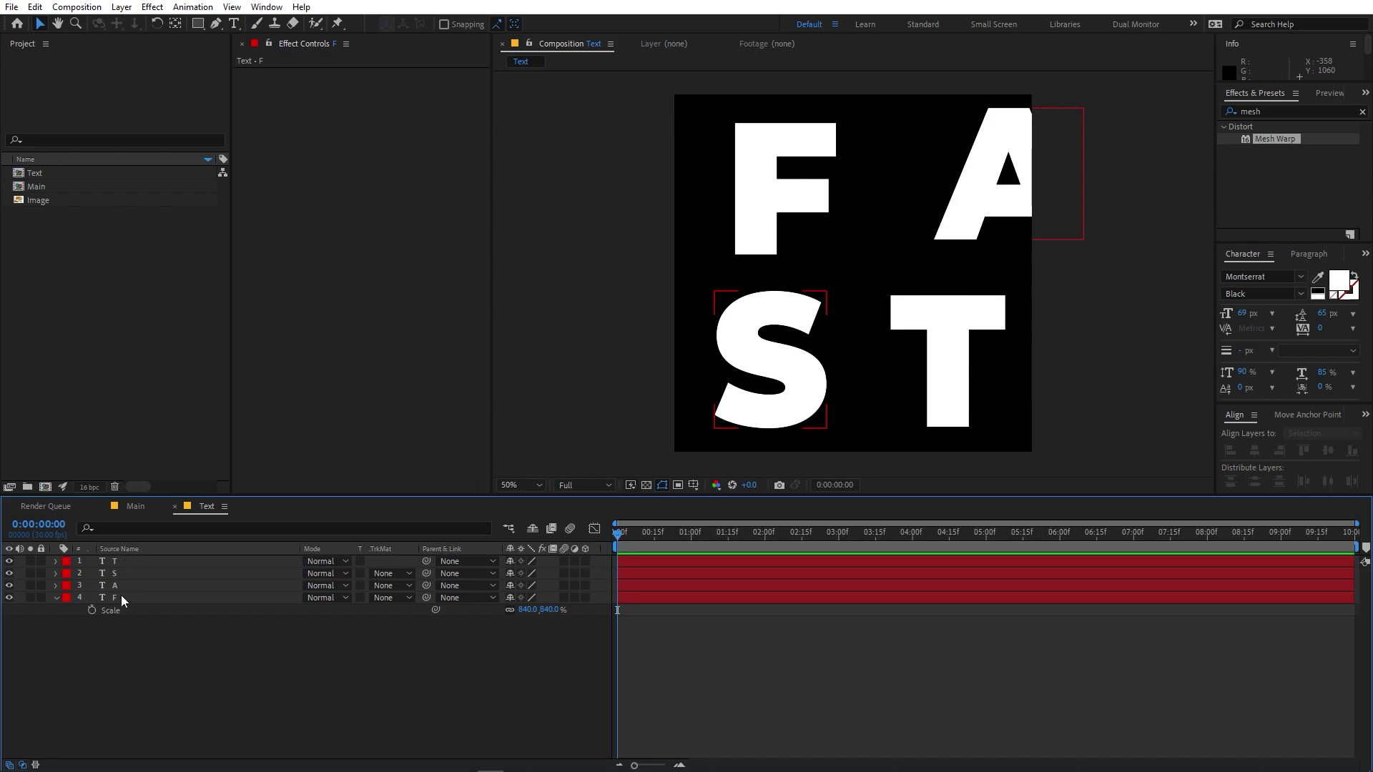
- Add an adjustment layer with Mesh Warp set to 2 rows and 2 columns
right_click(187, 680)
mouse_move(264, 514)
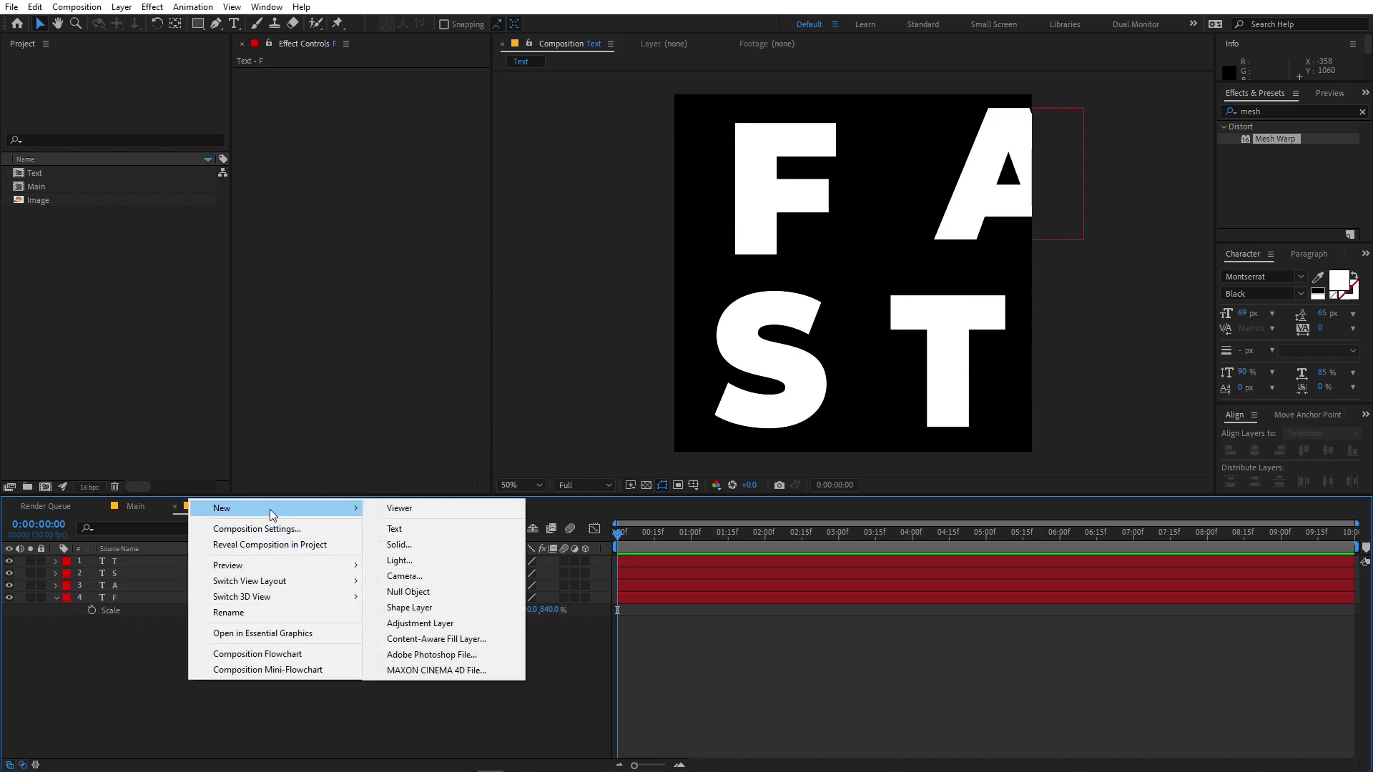
click(411, 624)
drag(906, 243, 176, 563)
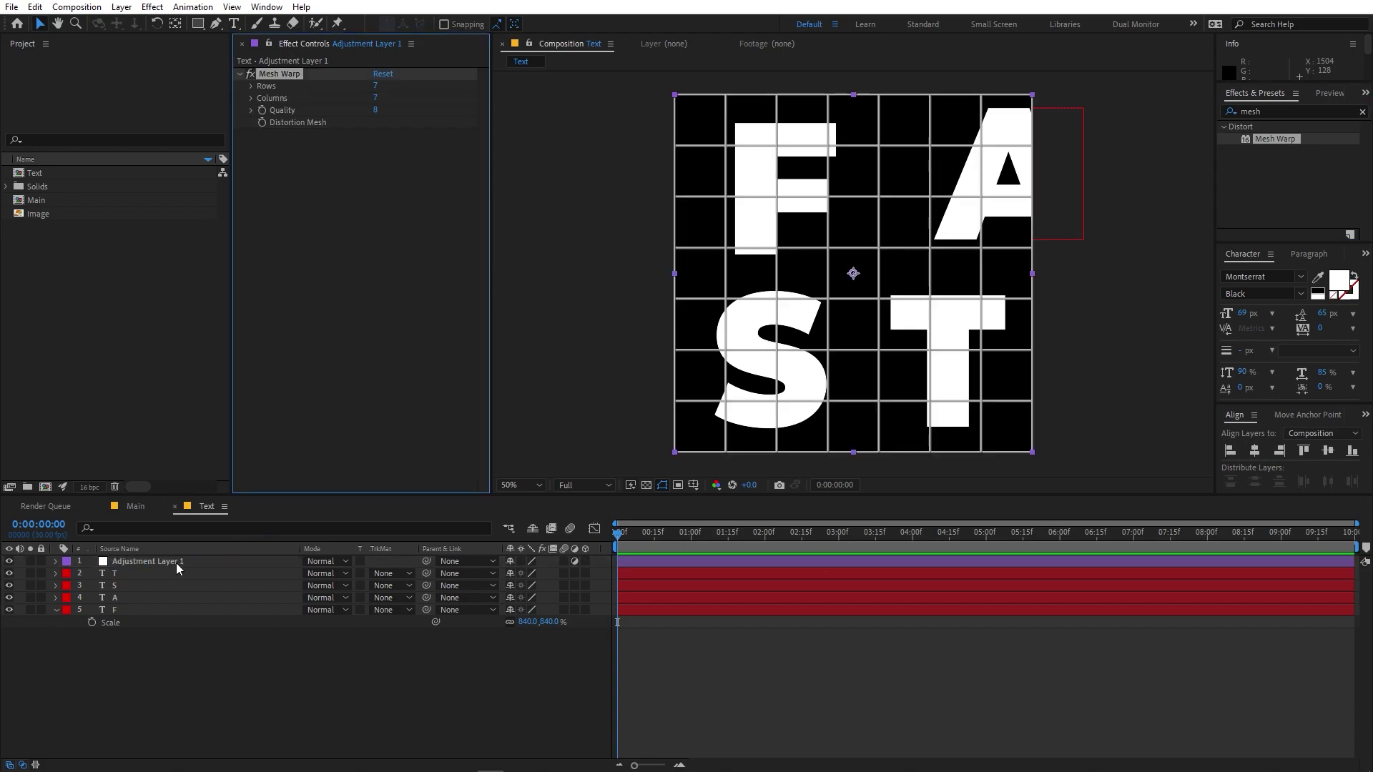
click(375, 86)
text(2)
click(375, 99)
text(2)
key(Return)
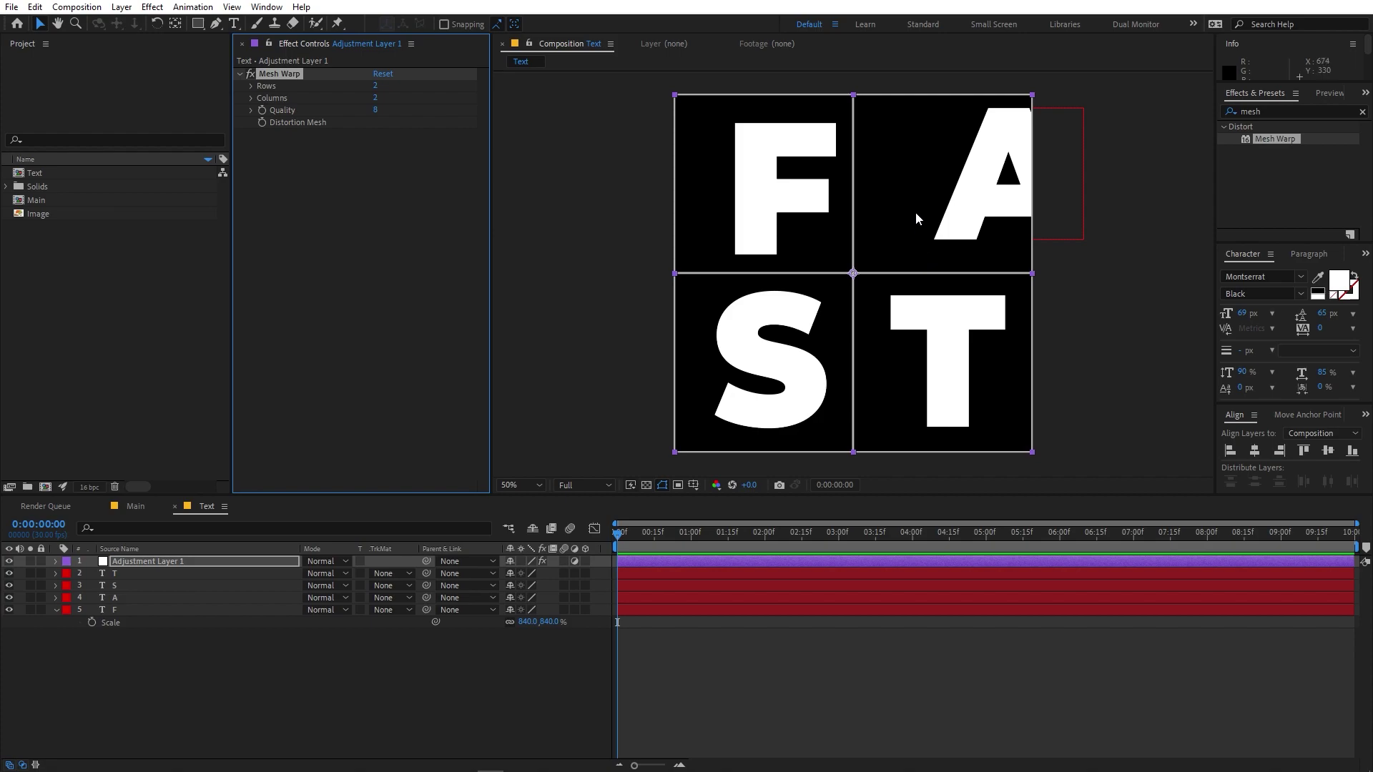
- Move the A back into its quarter and check the Mesh Warp grid over the letters
click(1004, 164)
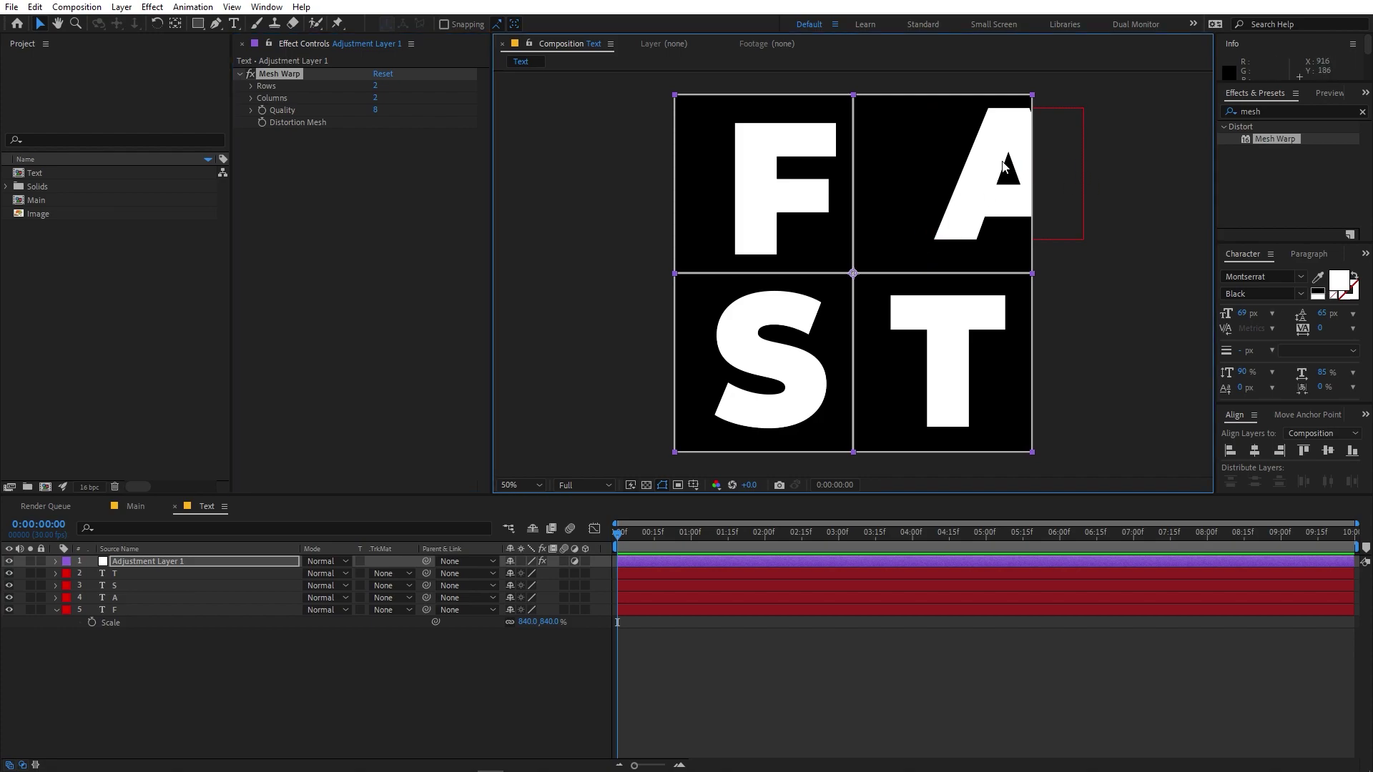
drag(1057, 167, 989, 167)
click(746, 180)
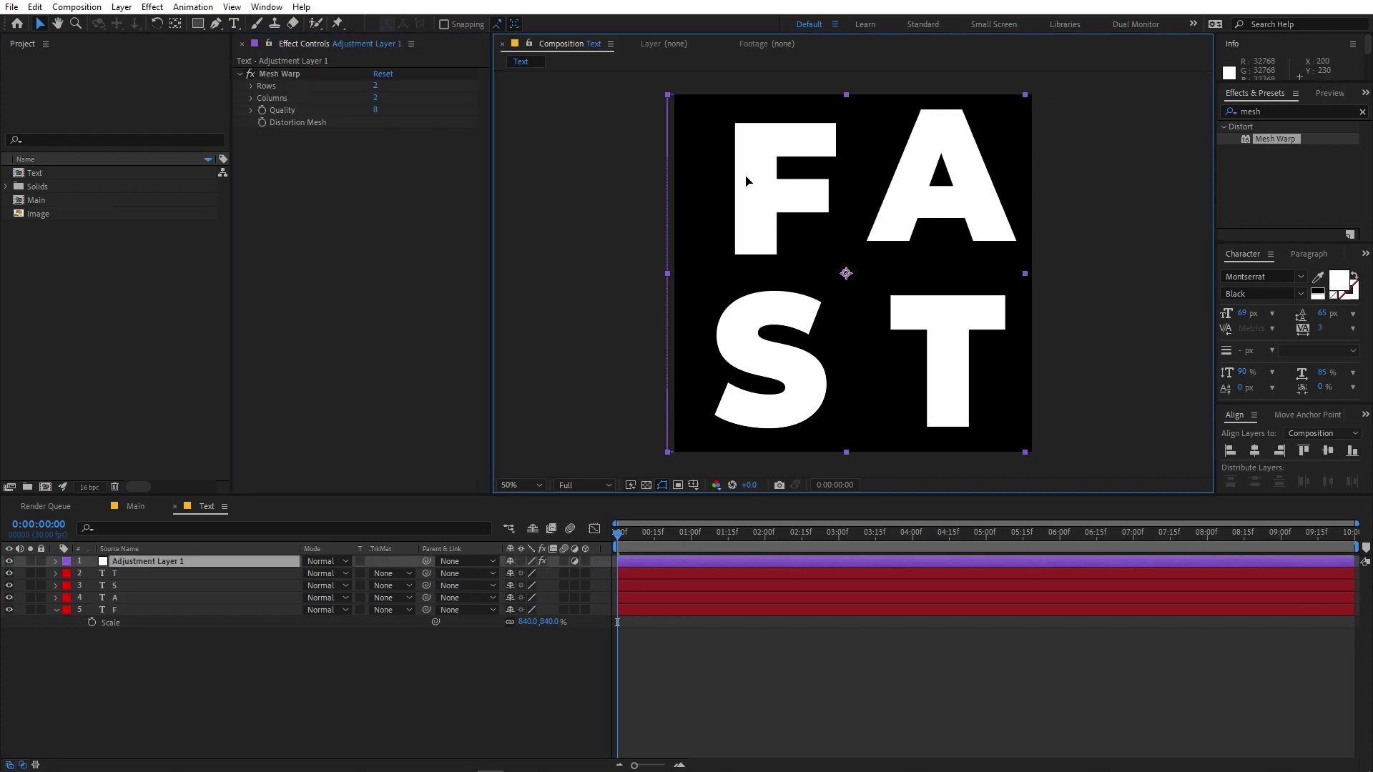
key(ctrl+shift+a)
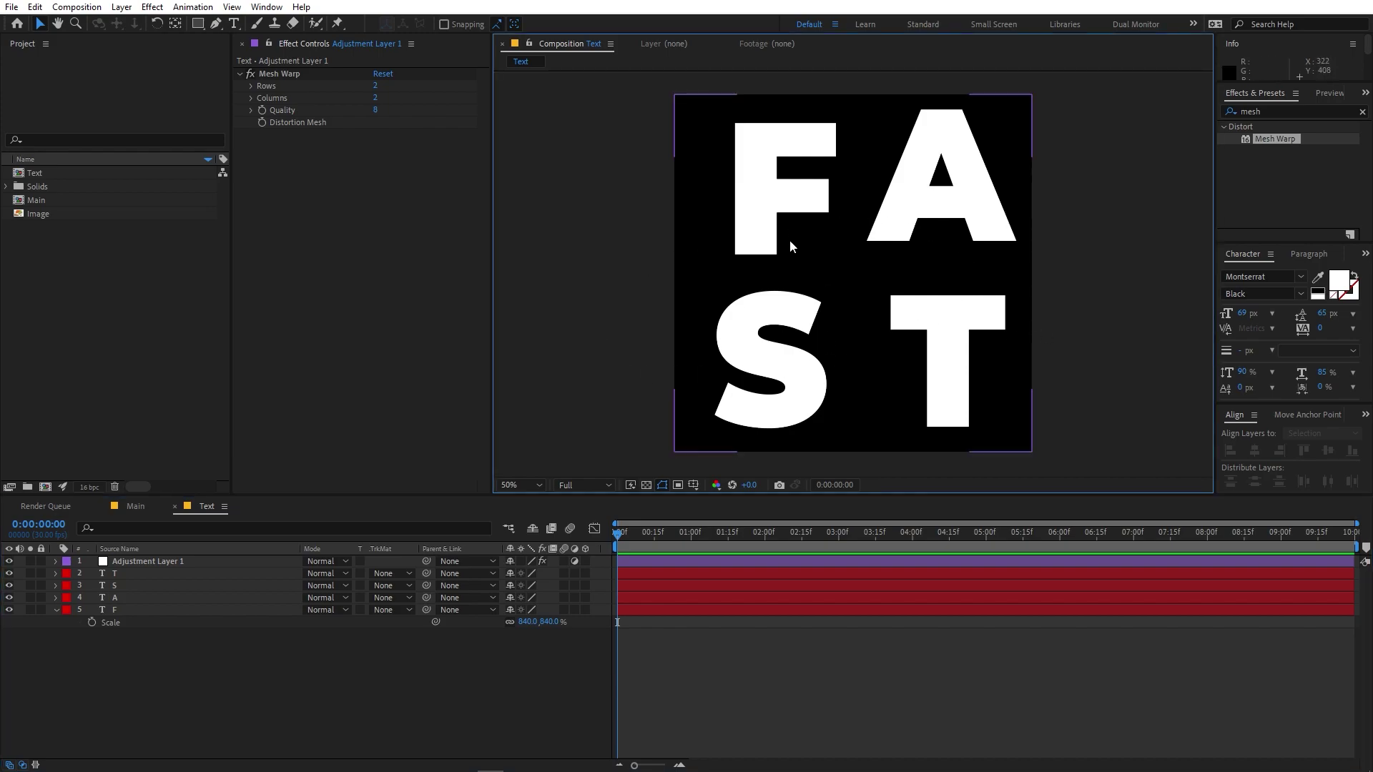
click(274, 74)
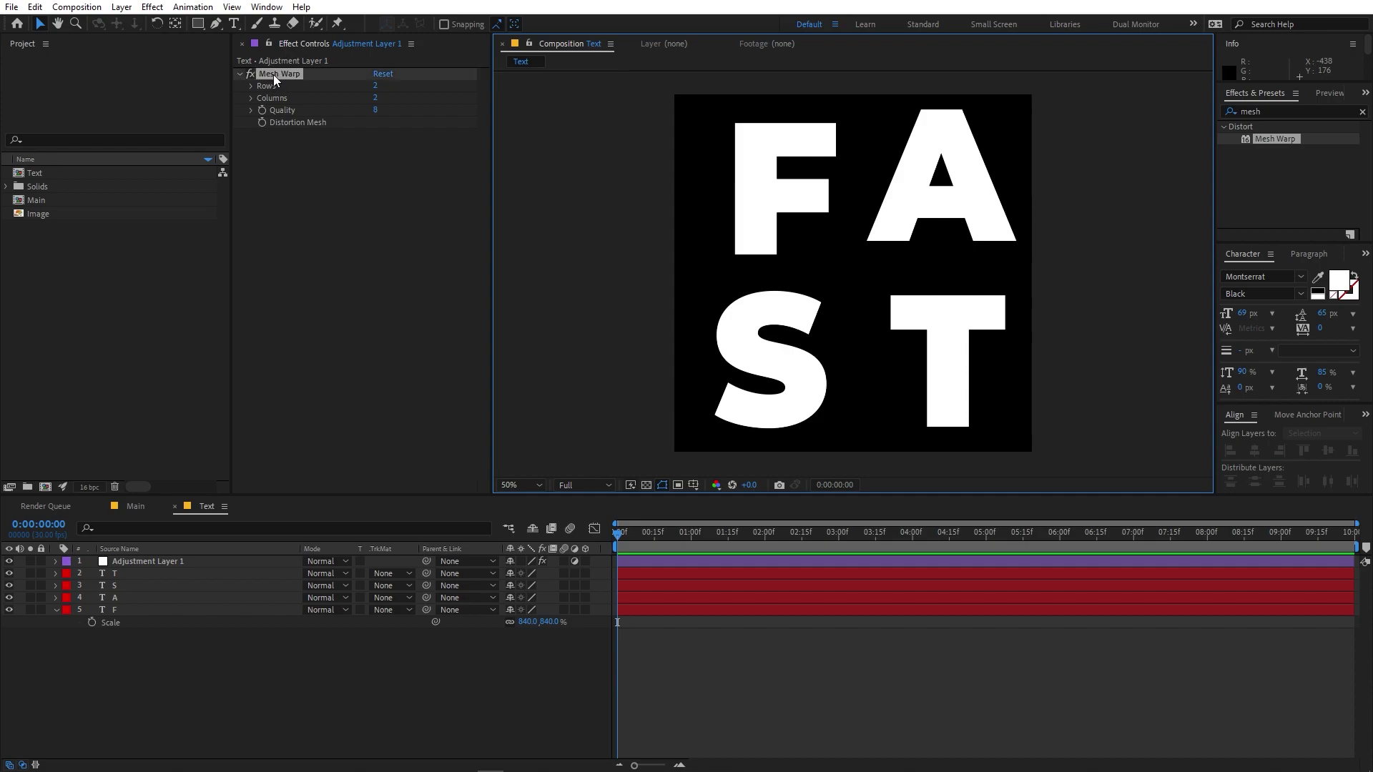
click(422, 219)
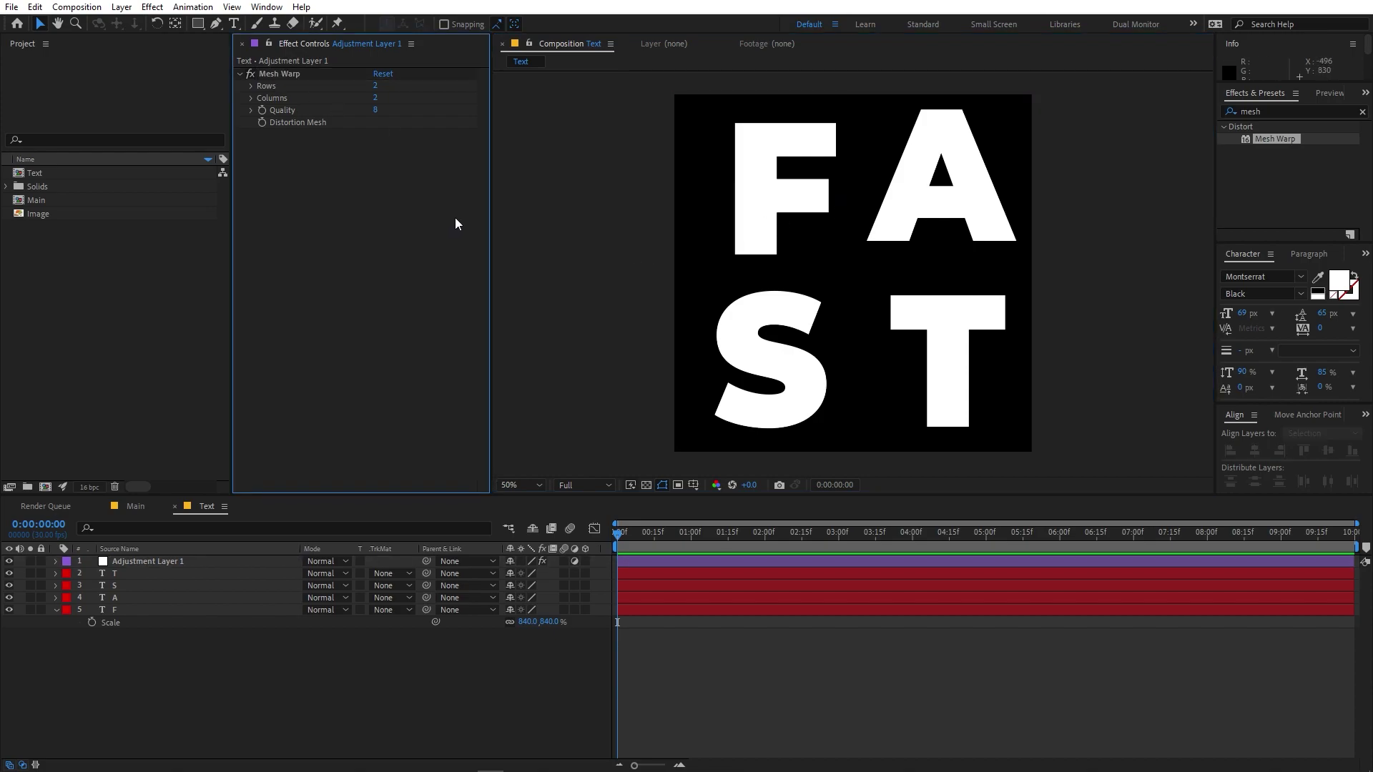
click(286, 706)
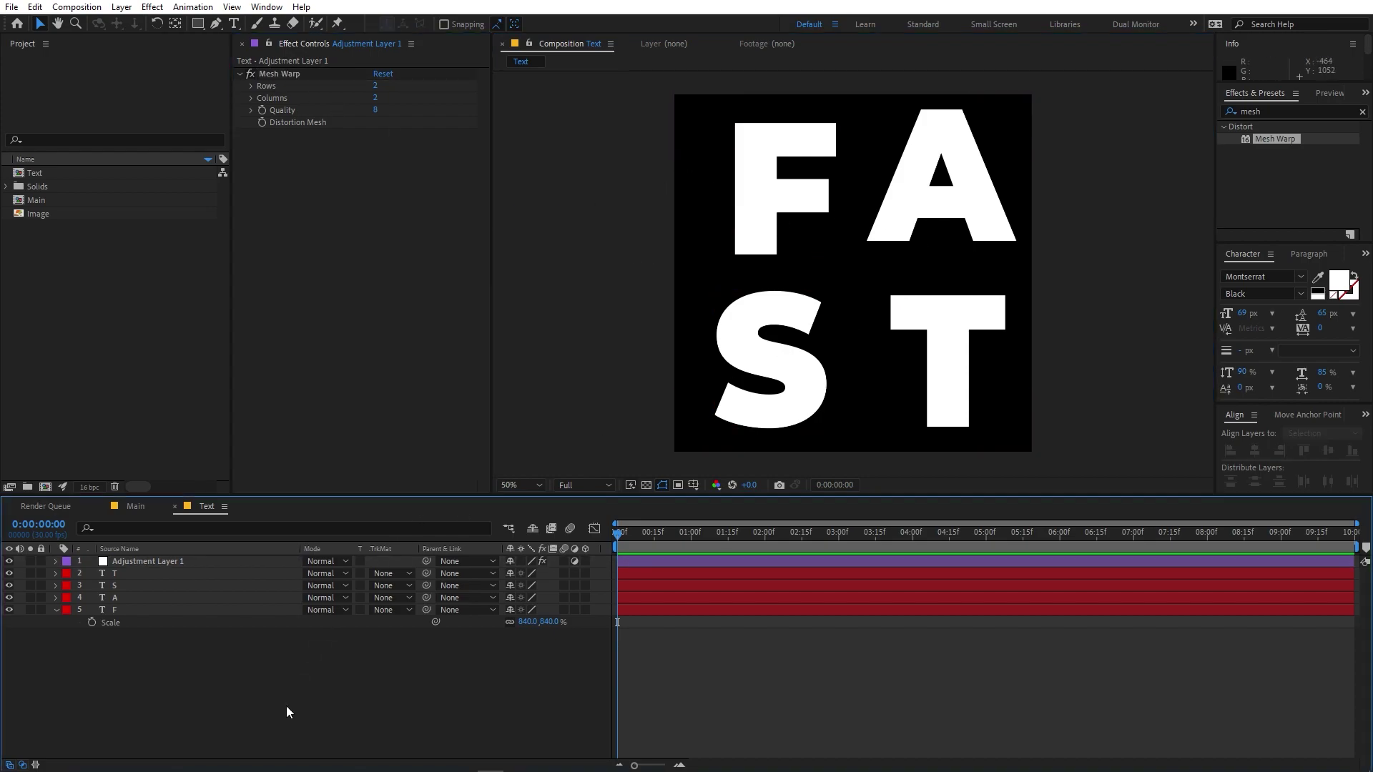
- Create a full-composition rectangle and move its anchor point to the top-left corner
double_click(198, 24)
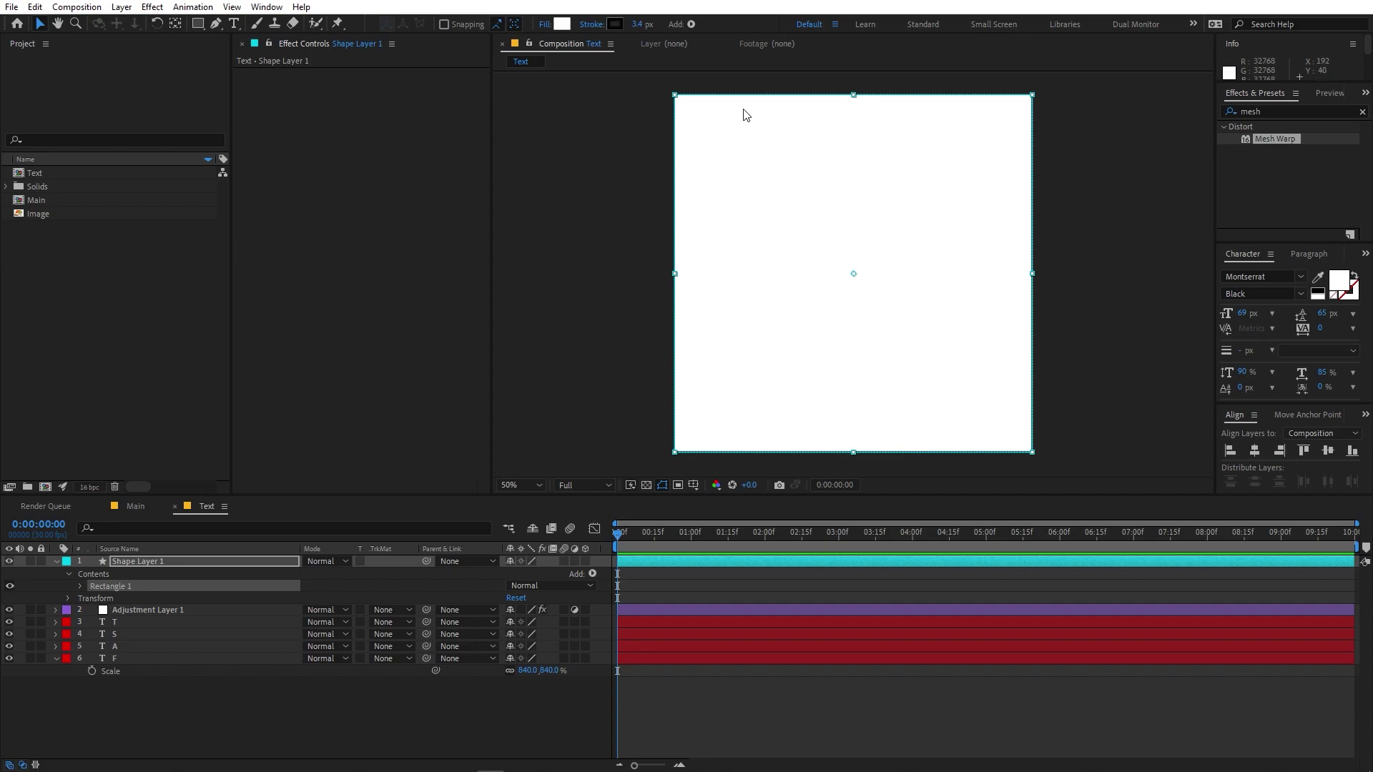
click(204, 564)
click(177, 24)
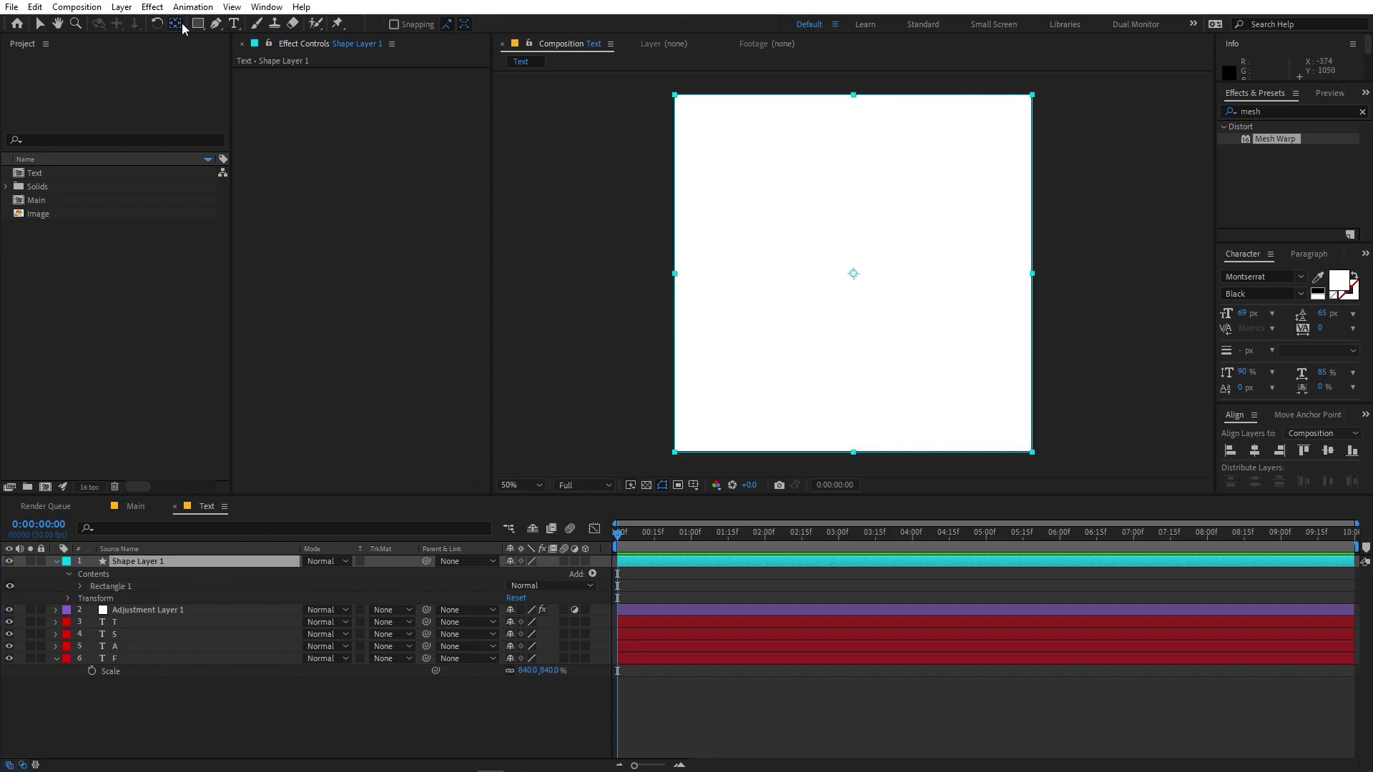
drag(851, 270, 803, 211)
drag(731, 131, 677, 93)
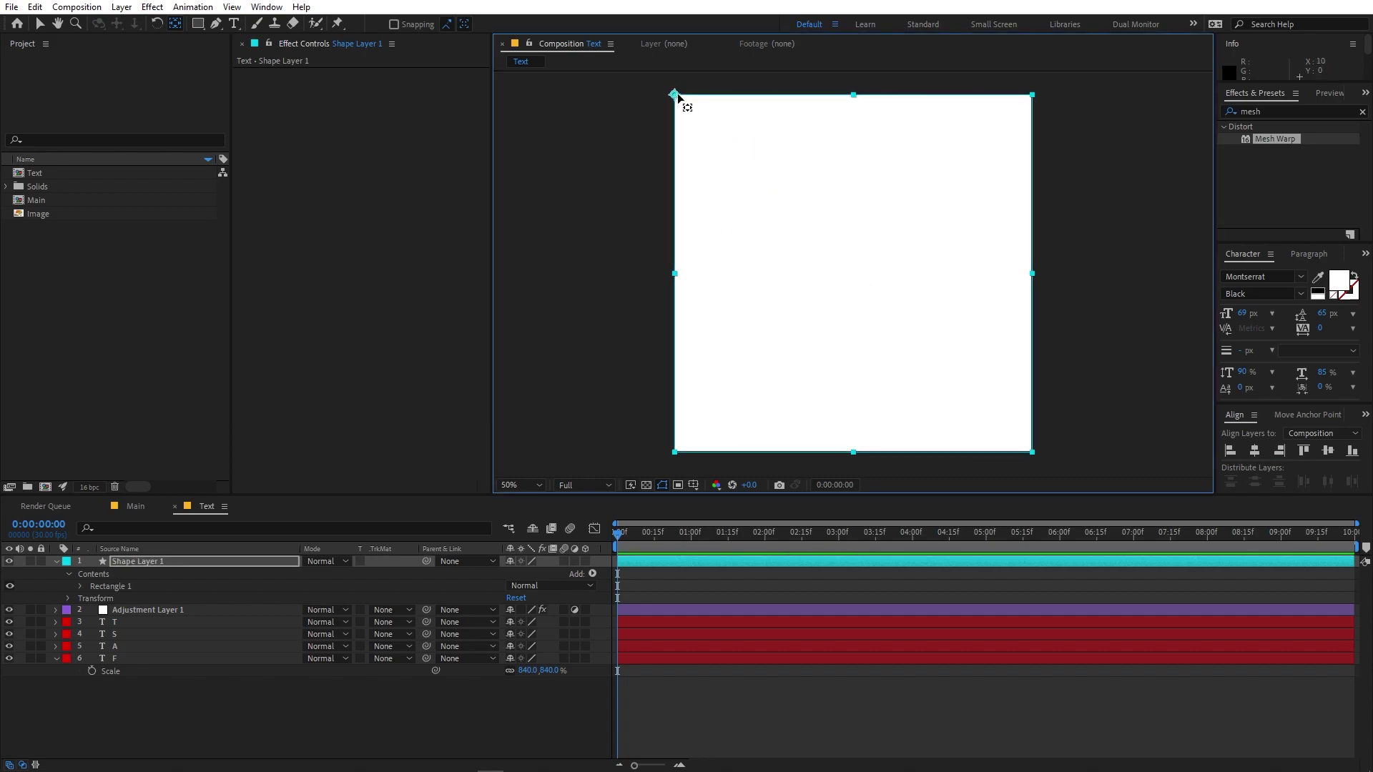
- Set the rectangle's fill to None and its stroke to pure red
click(198, 23)
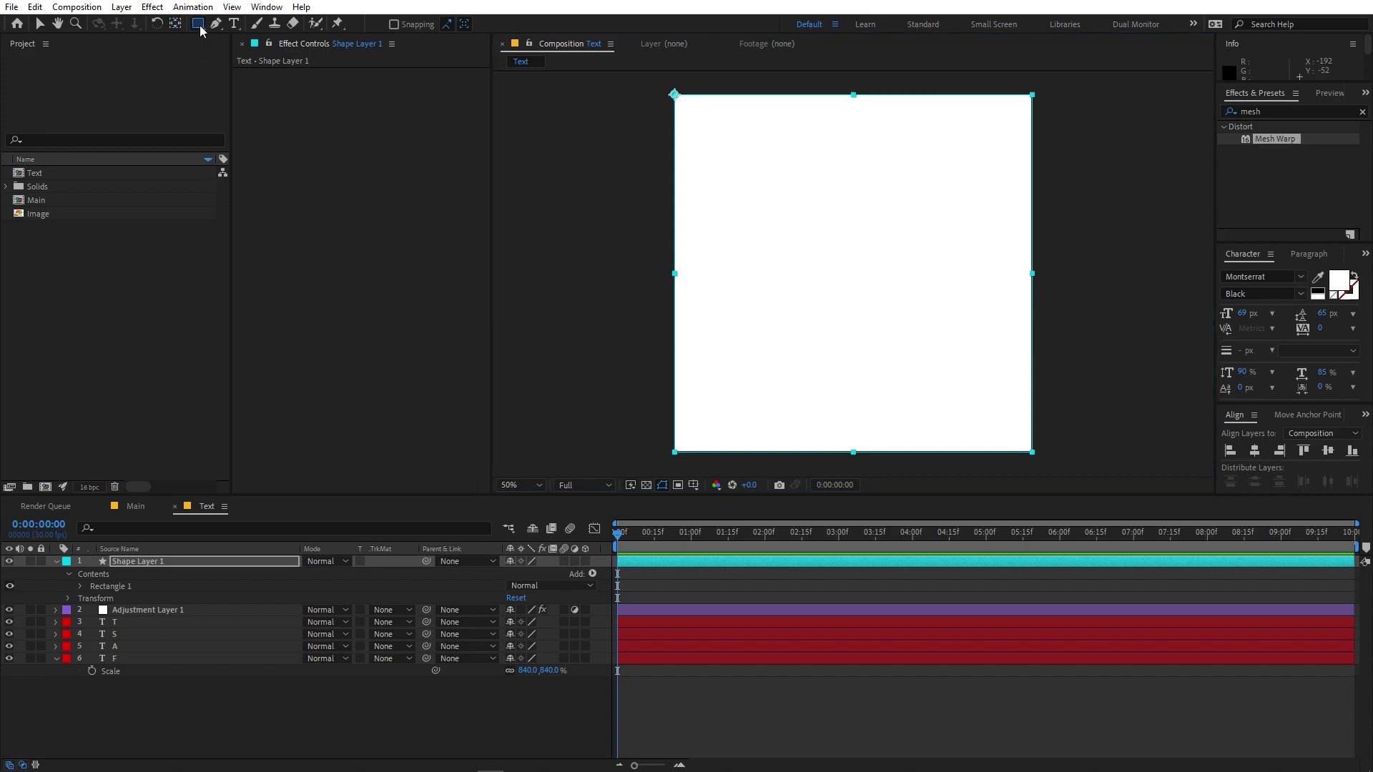
click(430, 24)
click(24, 40)
click(73, 123)
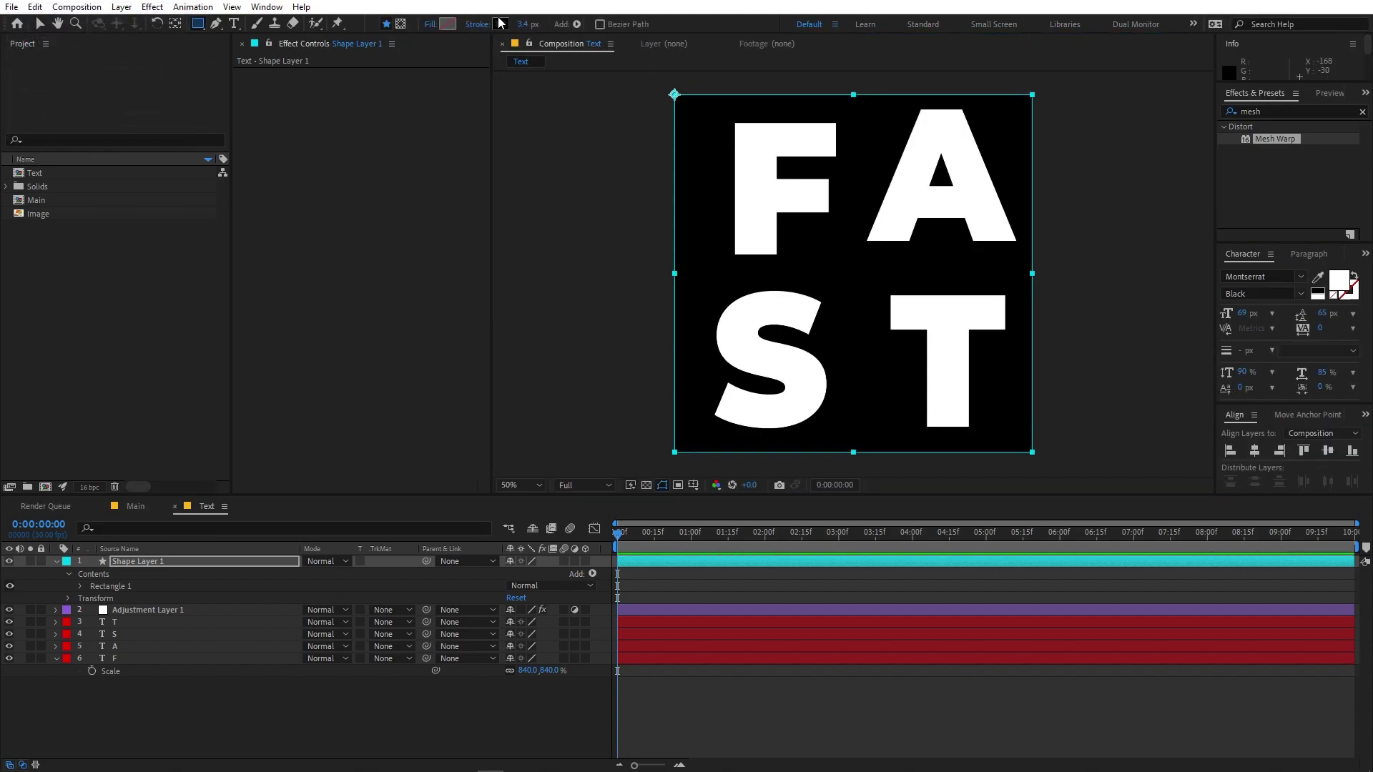
click(501, 25)
click(316, 323)
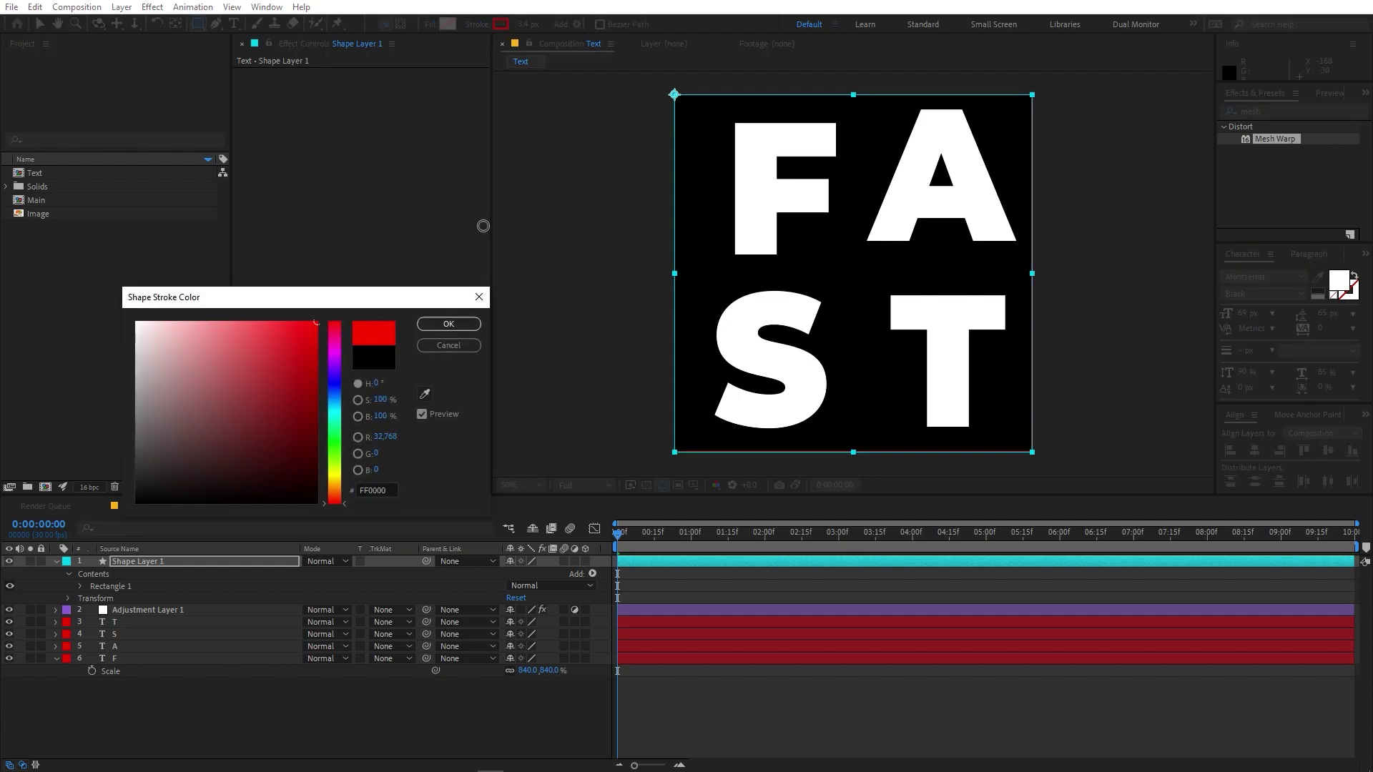
click(448, 325)
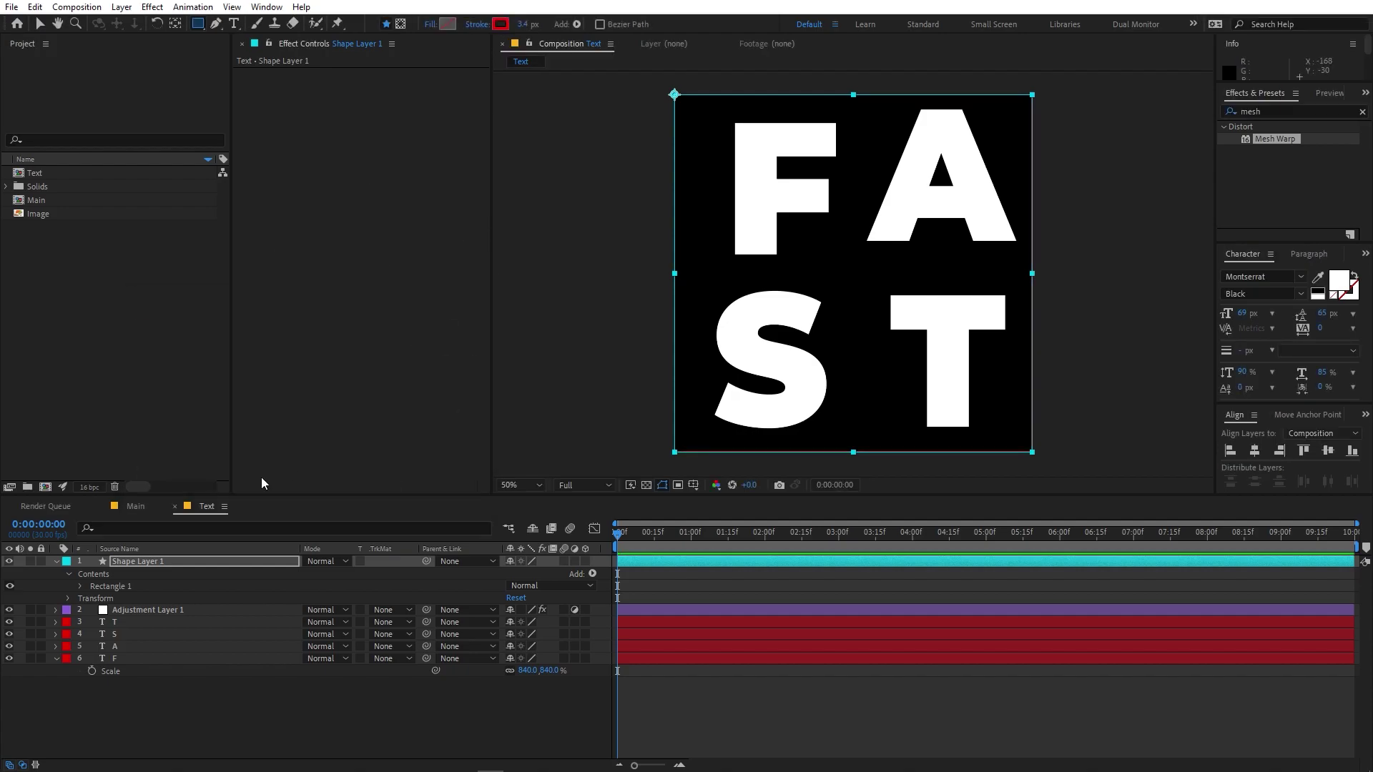
- Scale the shape layer to 50% so it frames the F quarter
click(199, 564)
key(s)
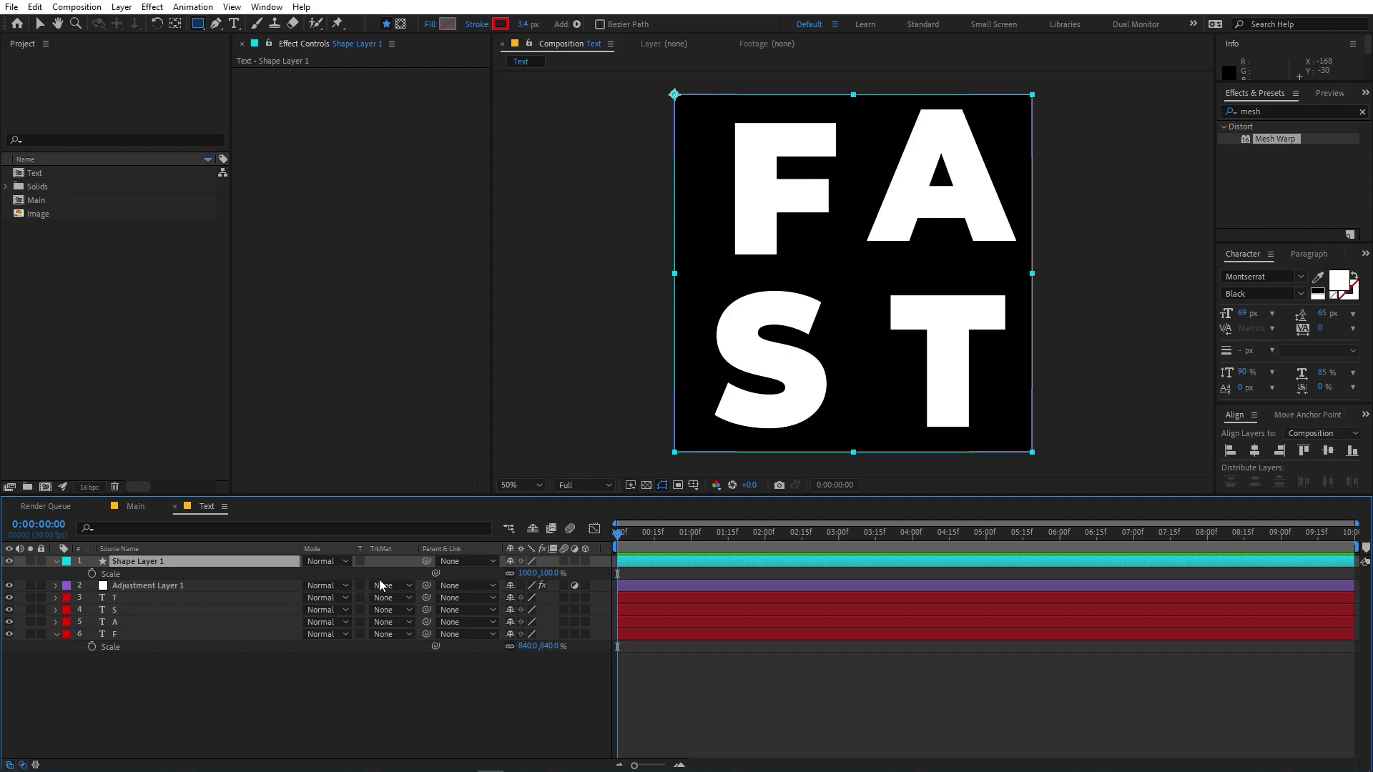
click(522, 573)
key(Return)
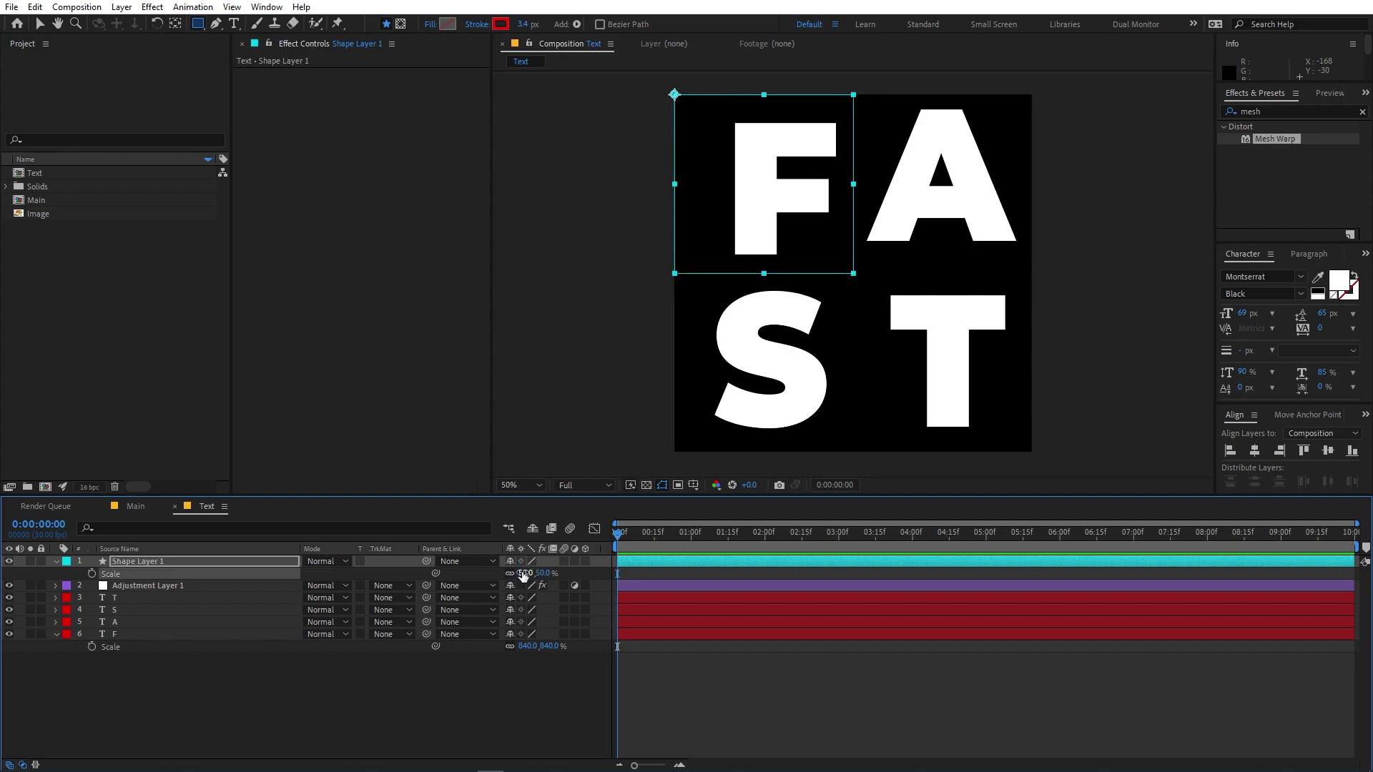
click(808, 717)
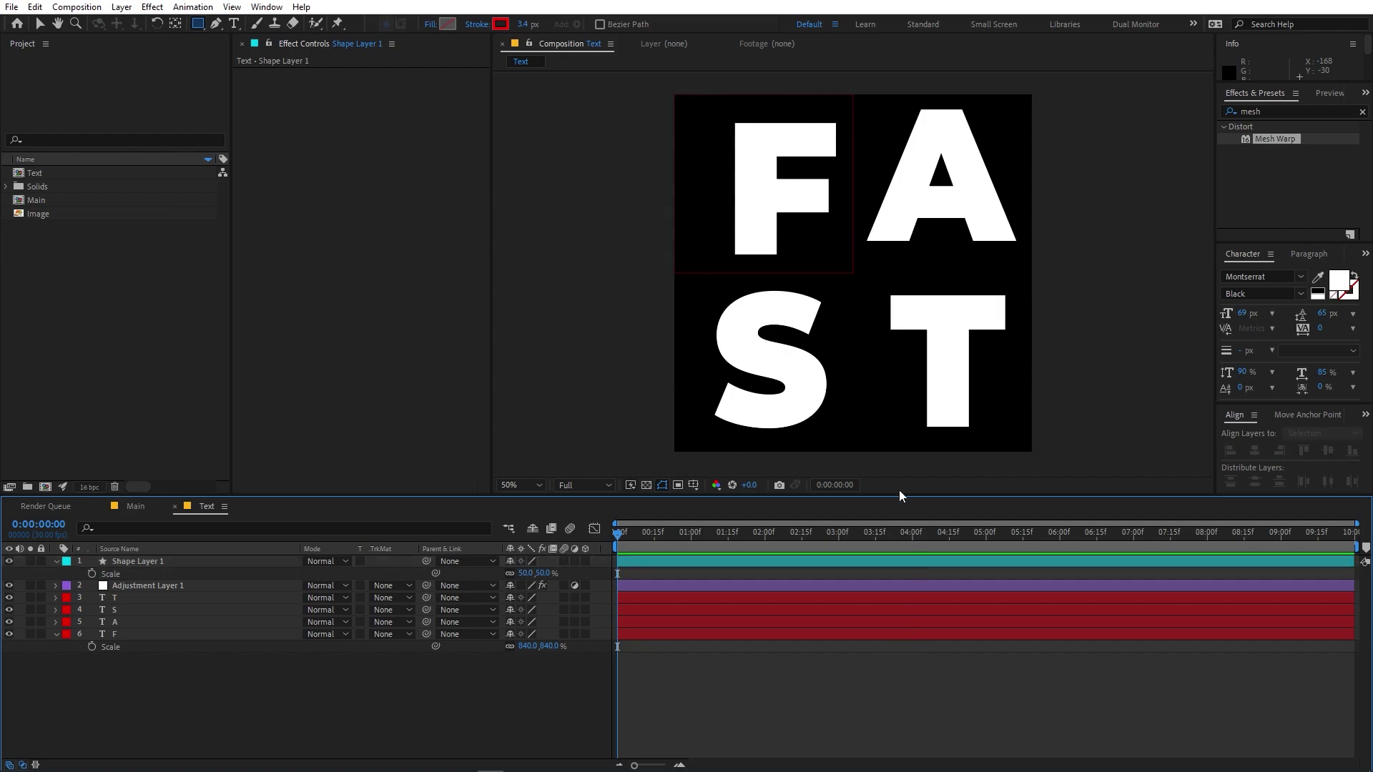
- Thicken the red outline stroke to 17.7 px
click(142, 563)
click(142, 564)
drag(520, 26, 639, 32)
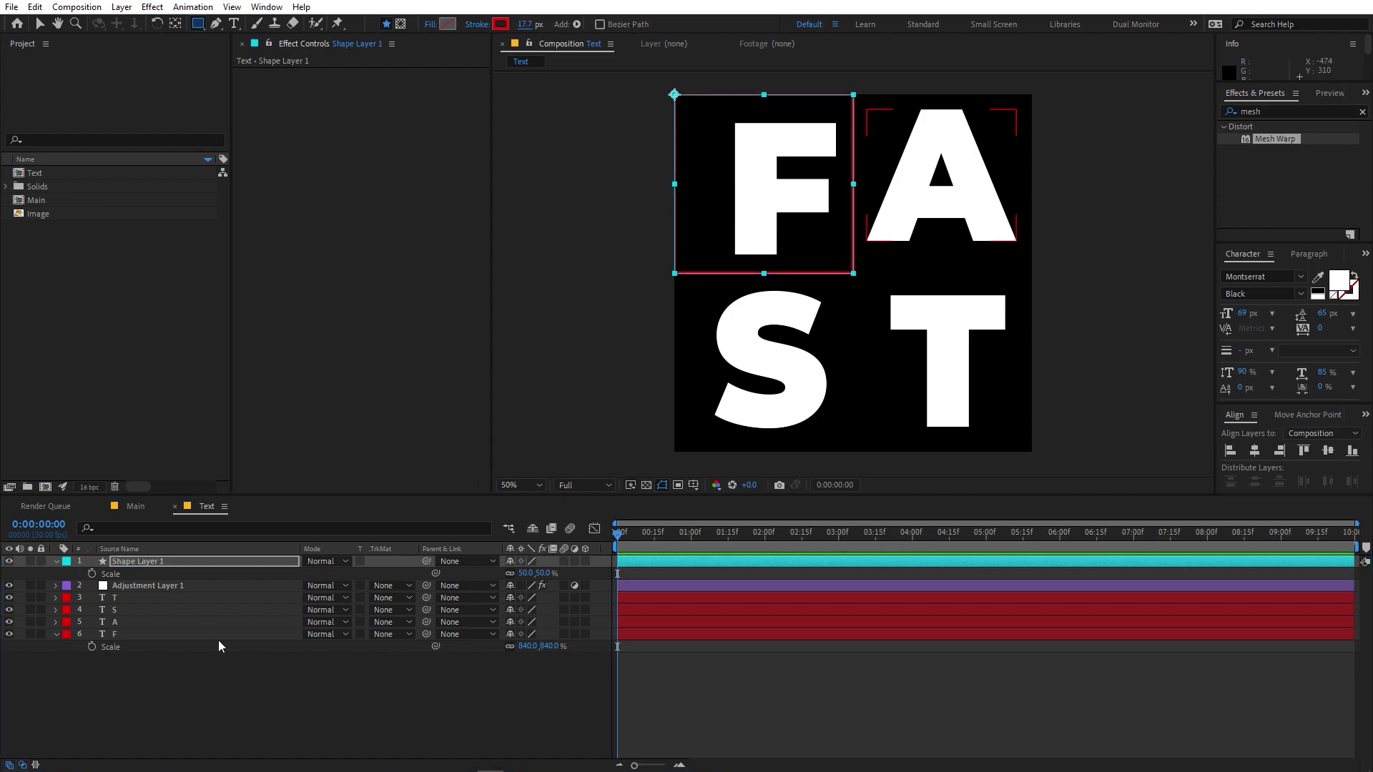
click(217, 665)
- Duplicate the outline box three times, placing copies in the top-right, bottom-right and bottom-left quarters
click(206, 562)
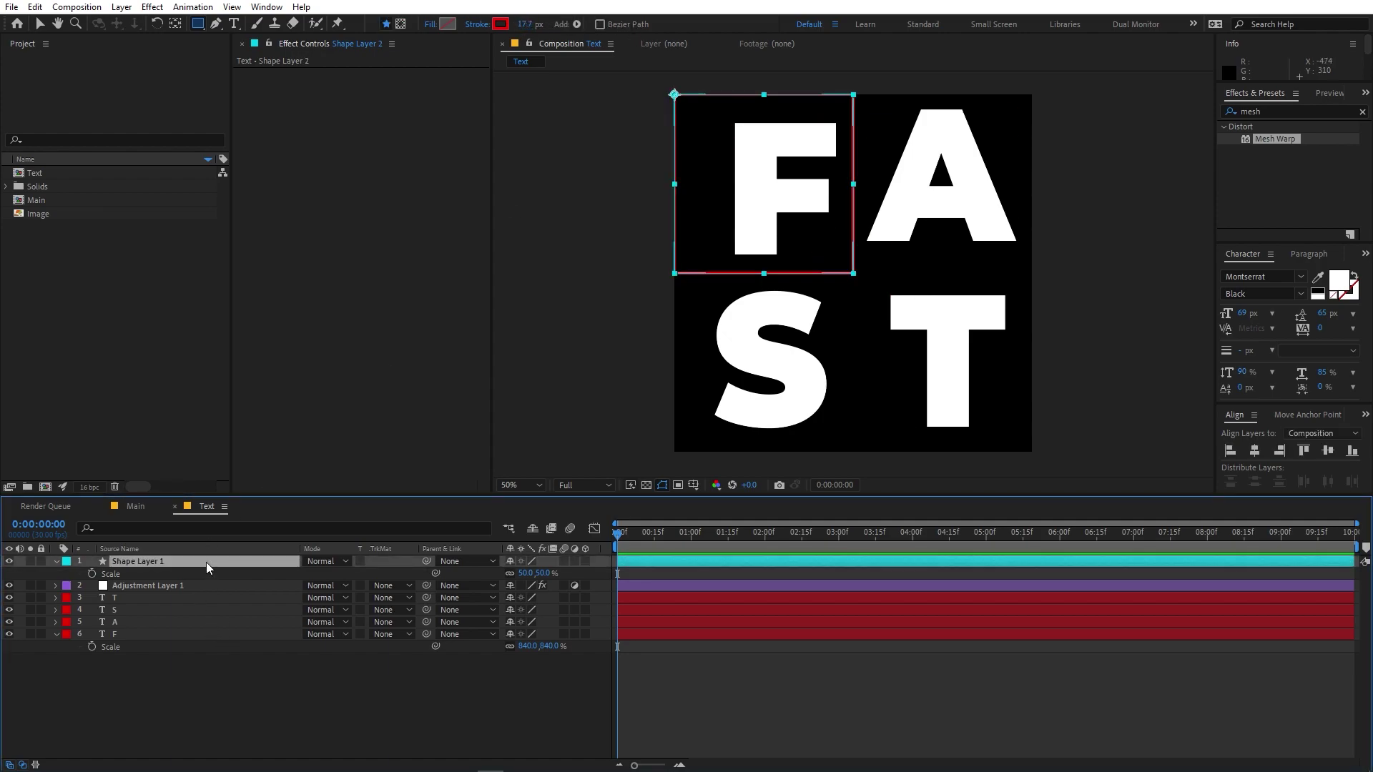
key(ctrl+d)
click(1279, 452)
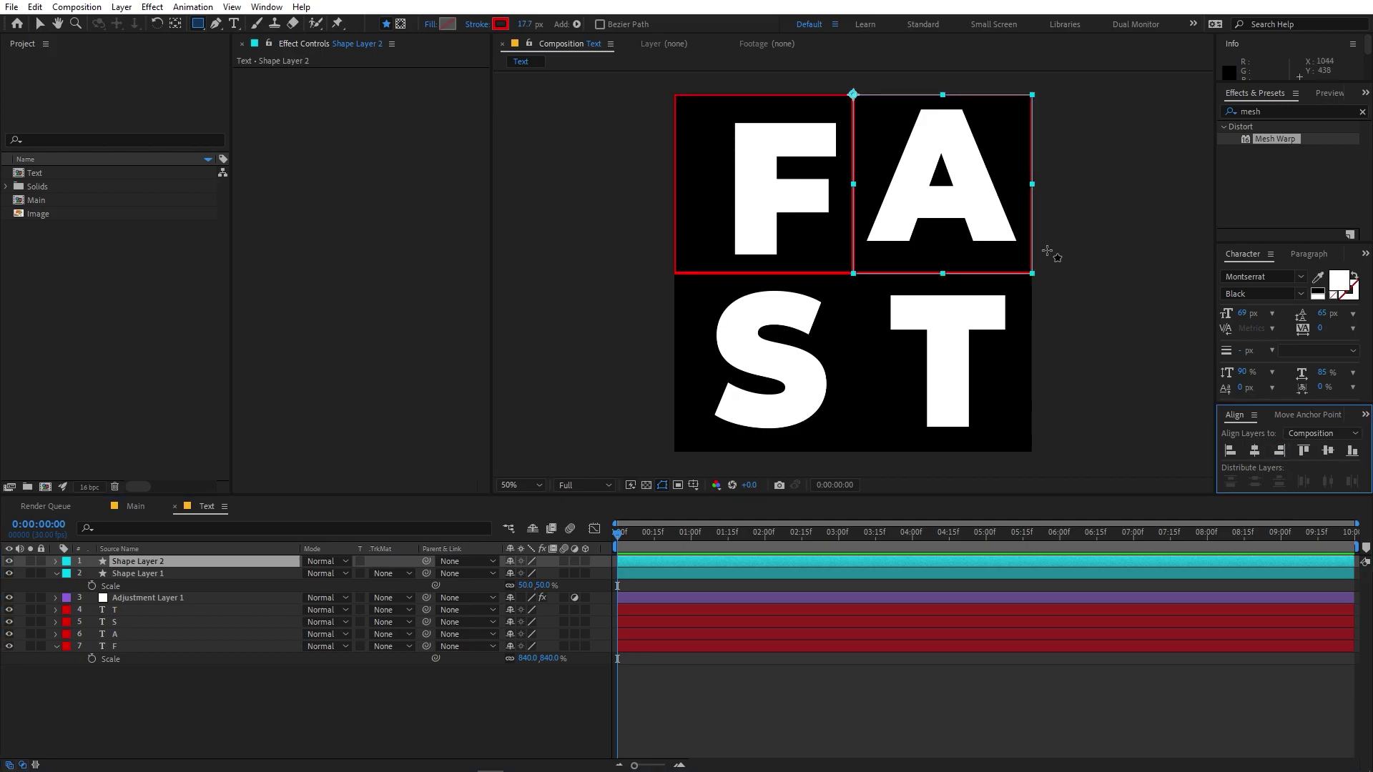
click(232, 566)
key(ctrl+d)
key(v)
click(983, 221)
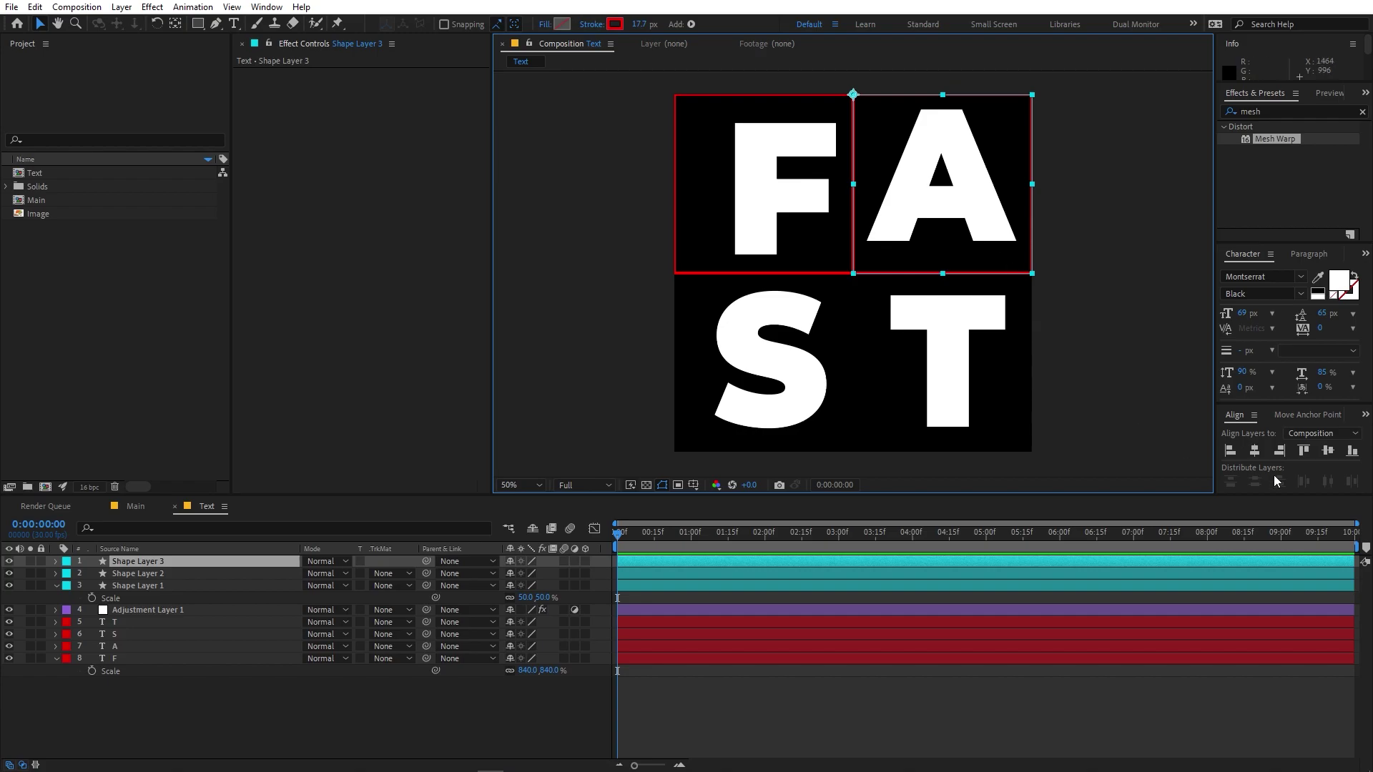
click(1352, 452)
click(969, 399)
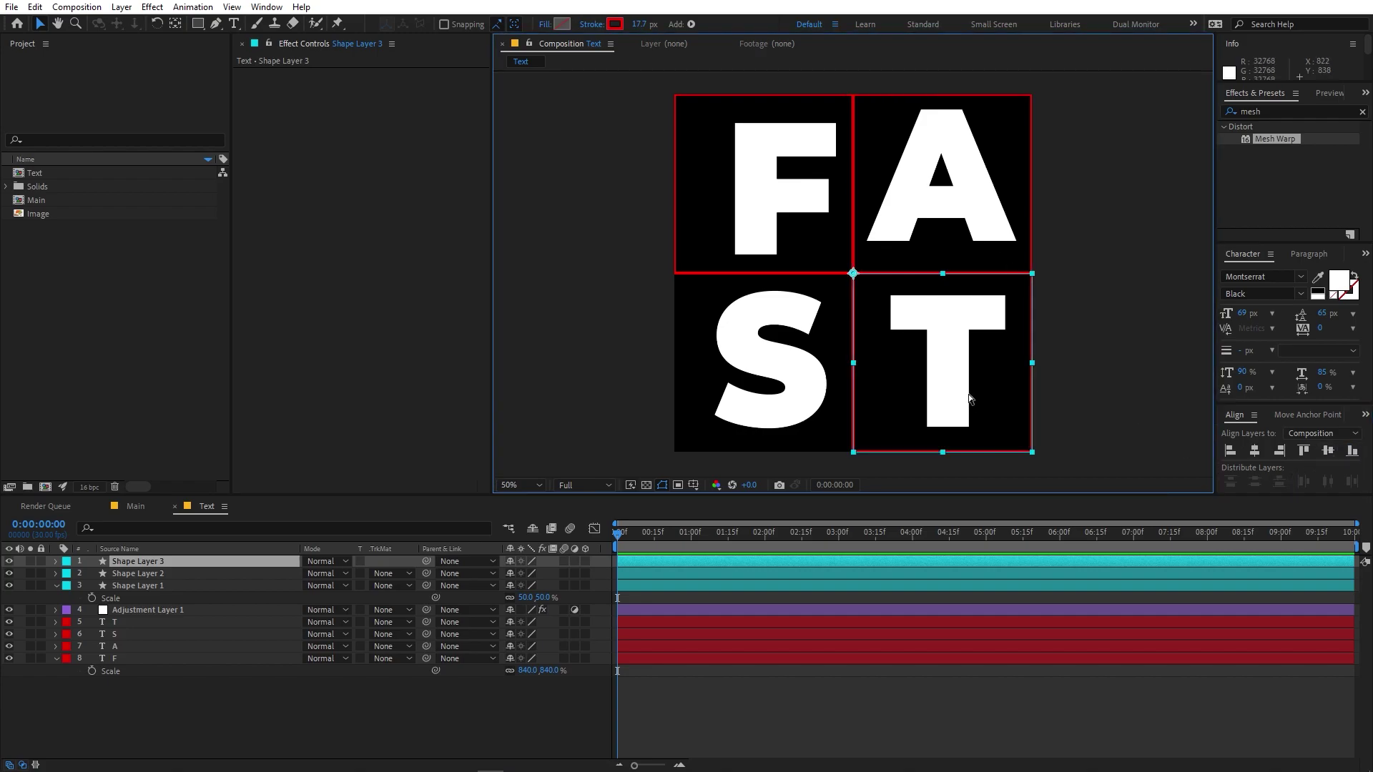
key(ctrl+d)
click(1230, 457)
click(1230, 456)
click(891, 677)
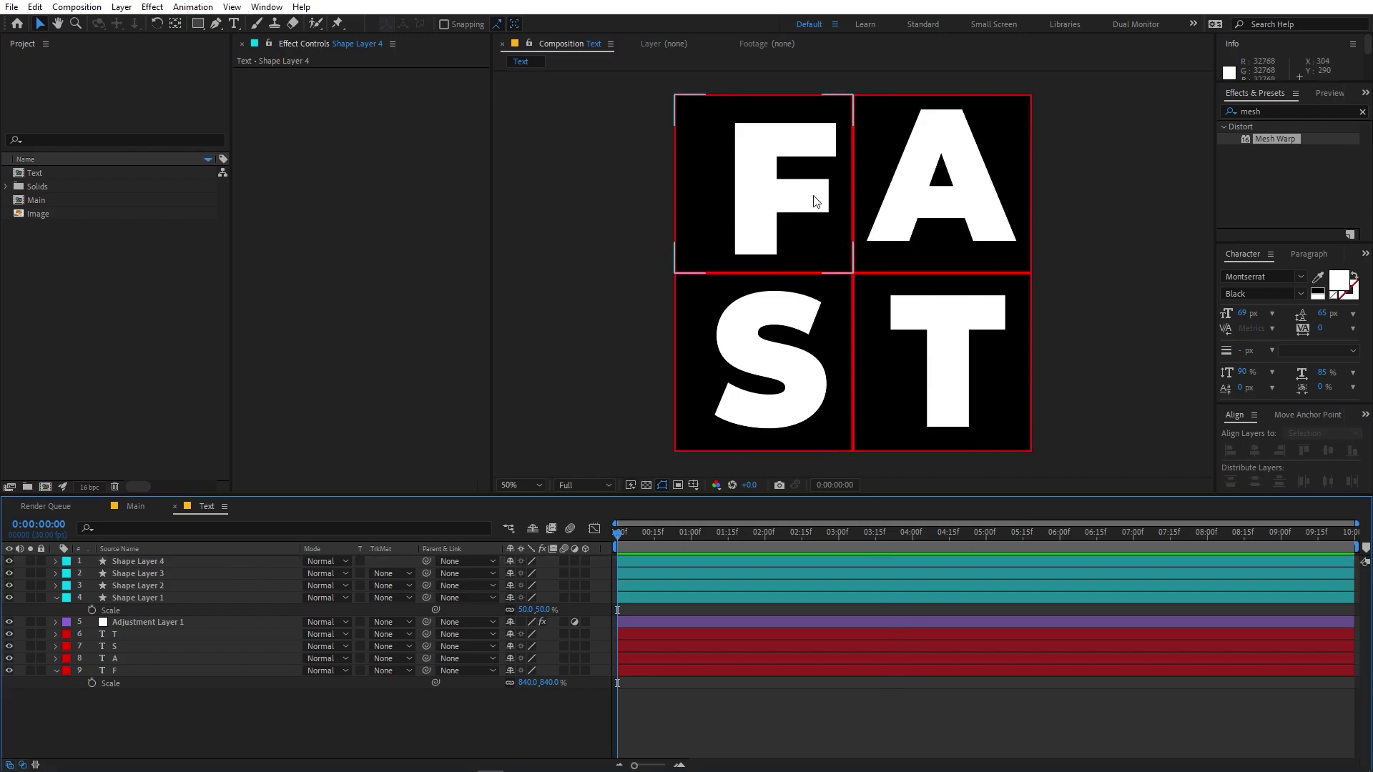
- Nudge the F letter layer about 35 px to the left
click(159, 636)
click(157, 671)
scroll(708, 401, up, 1)
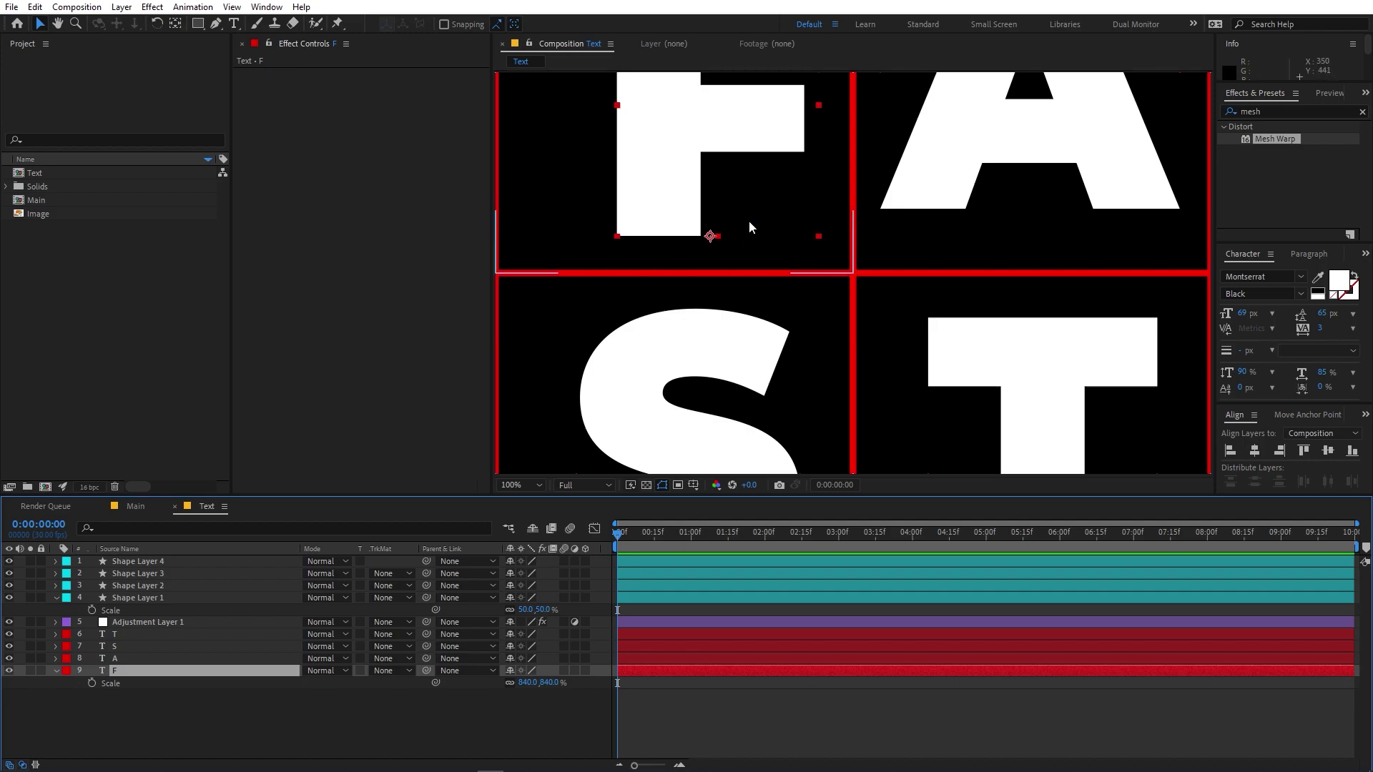
scroll(748, 233, up, 1)
key(v)
drag(674, 281, 648, 281)
- Set the viewer zoom to Fit and hide Shape Layers 1–4
click(1050, 276)
scroll(858, 286, down, 4)
click(745, 386)
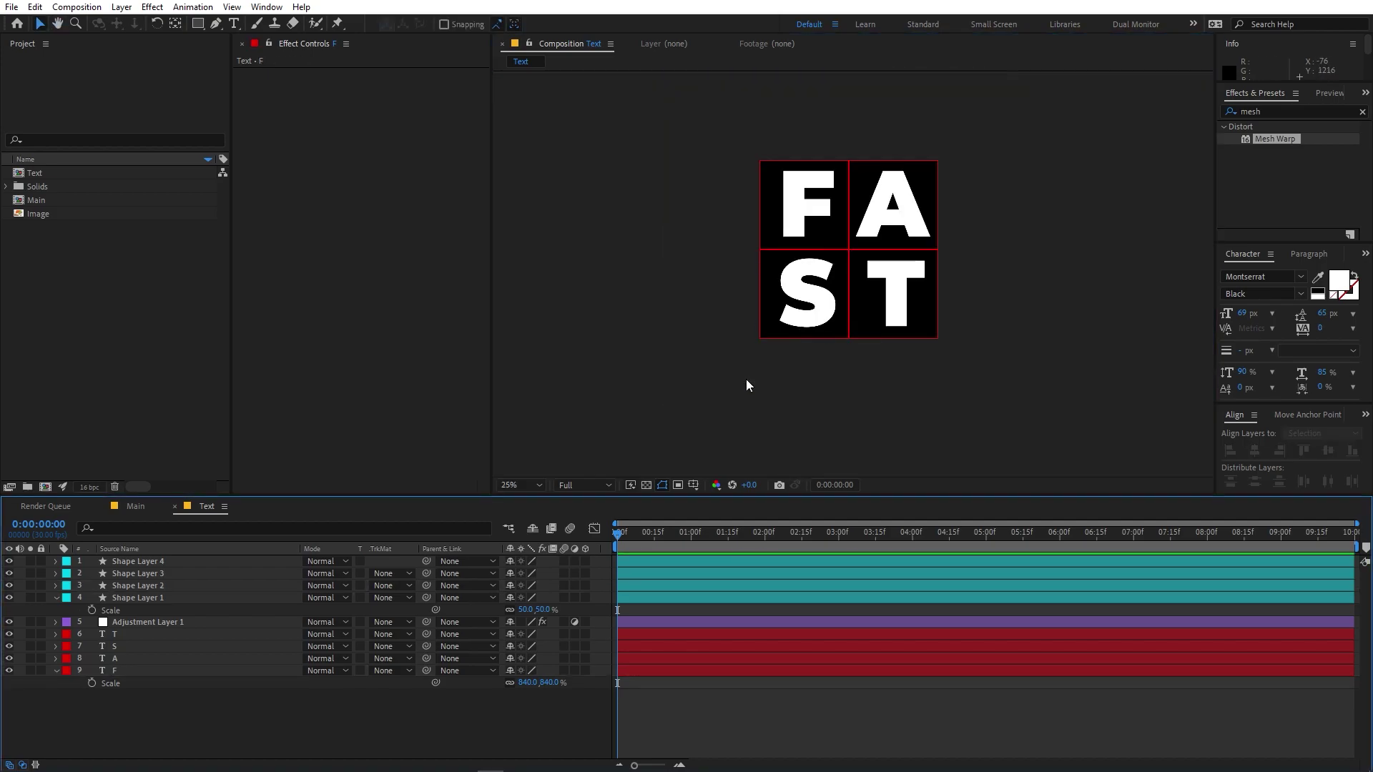
click(531, 488)
click(544, 518)
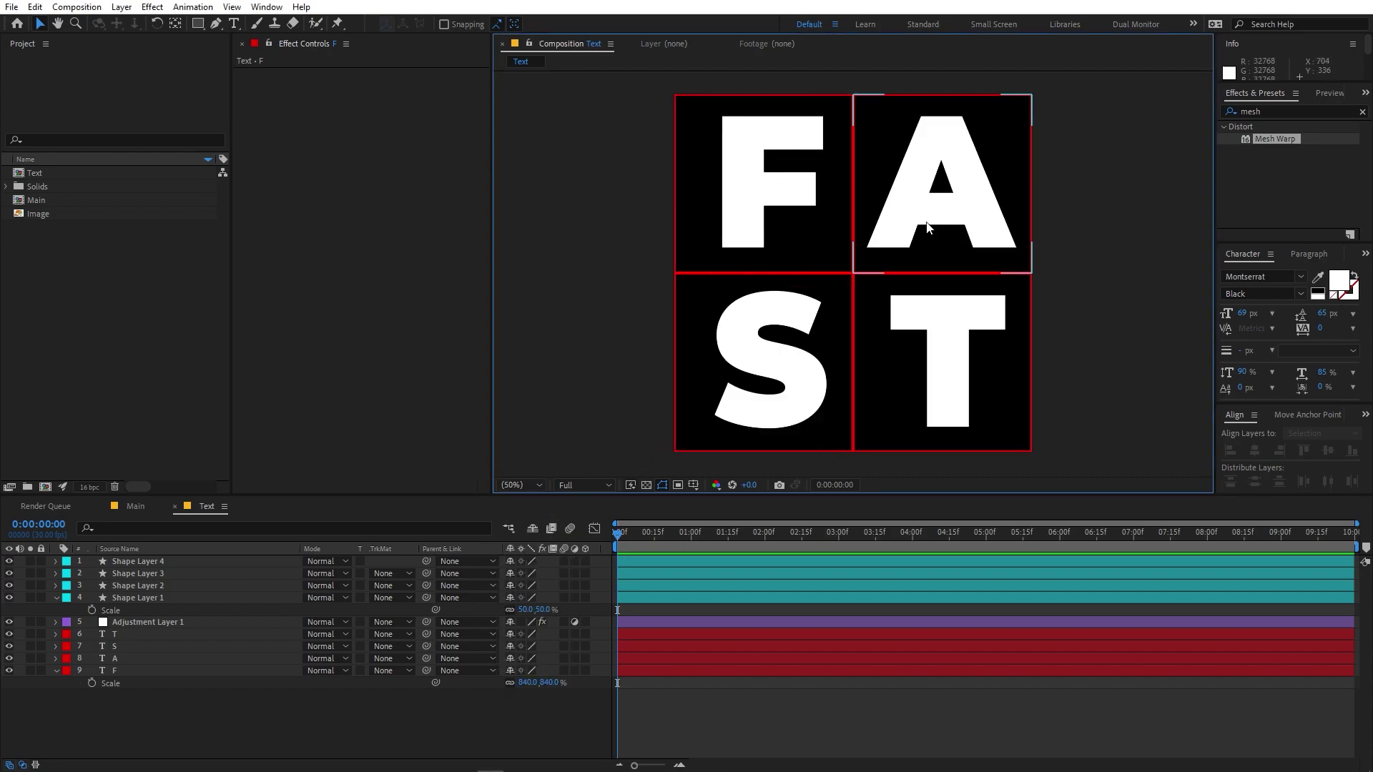
click(156, 599)
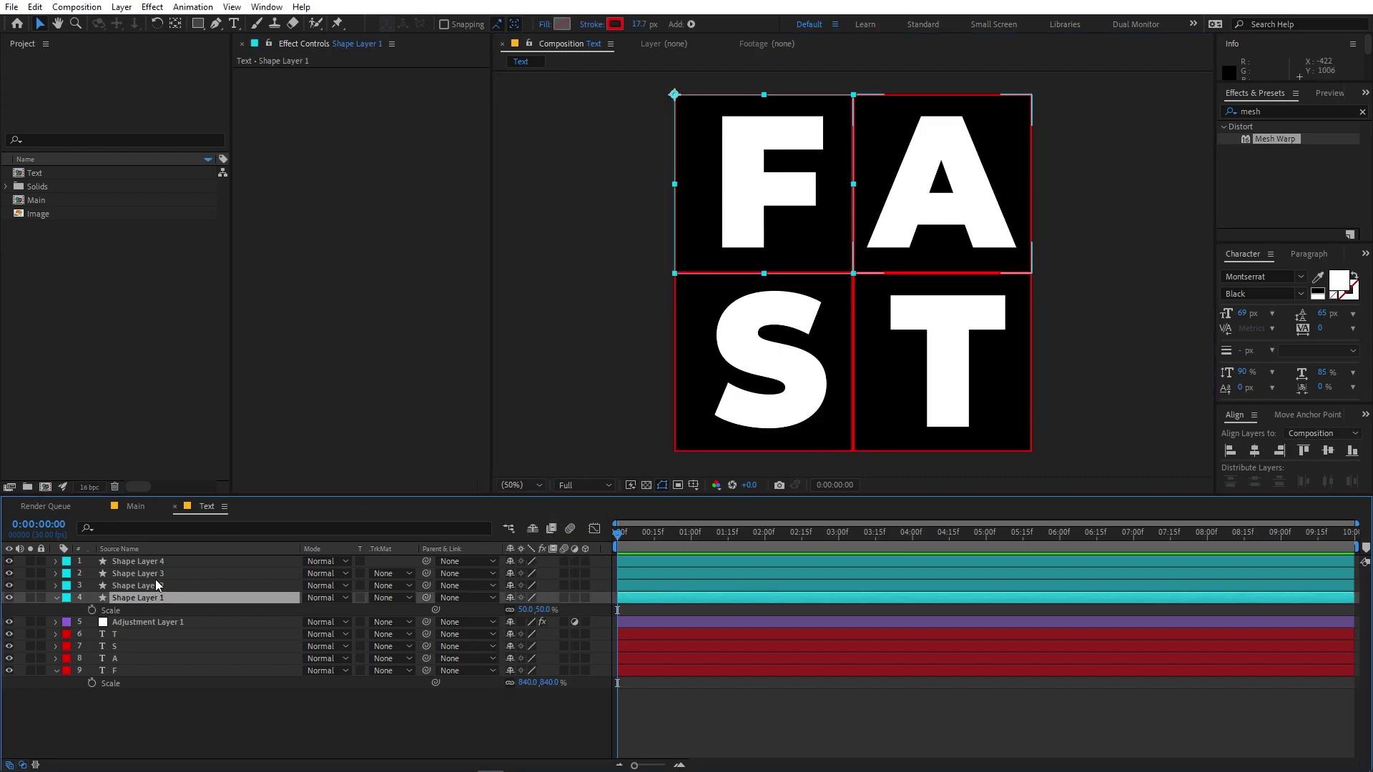
shift+click(154, 560)
drag(10, 562, 10, 598)
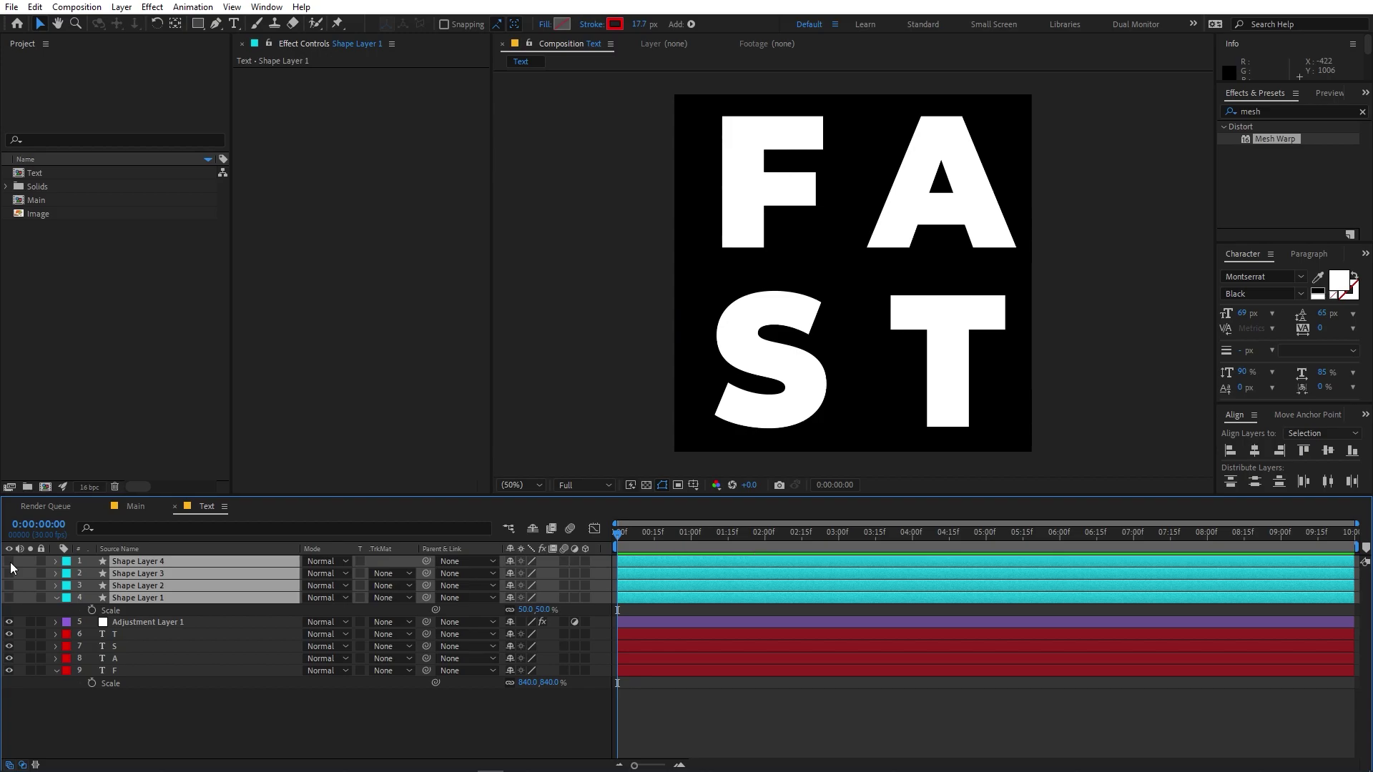
- Change the Mesh Warp Quality on Adjustment Layer 1 to 10
click(338, 705)
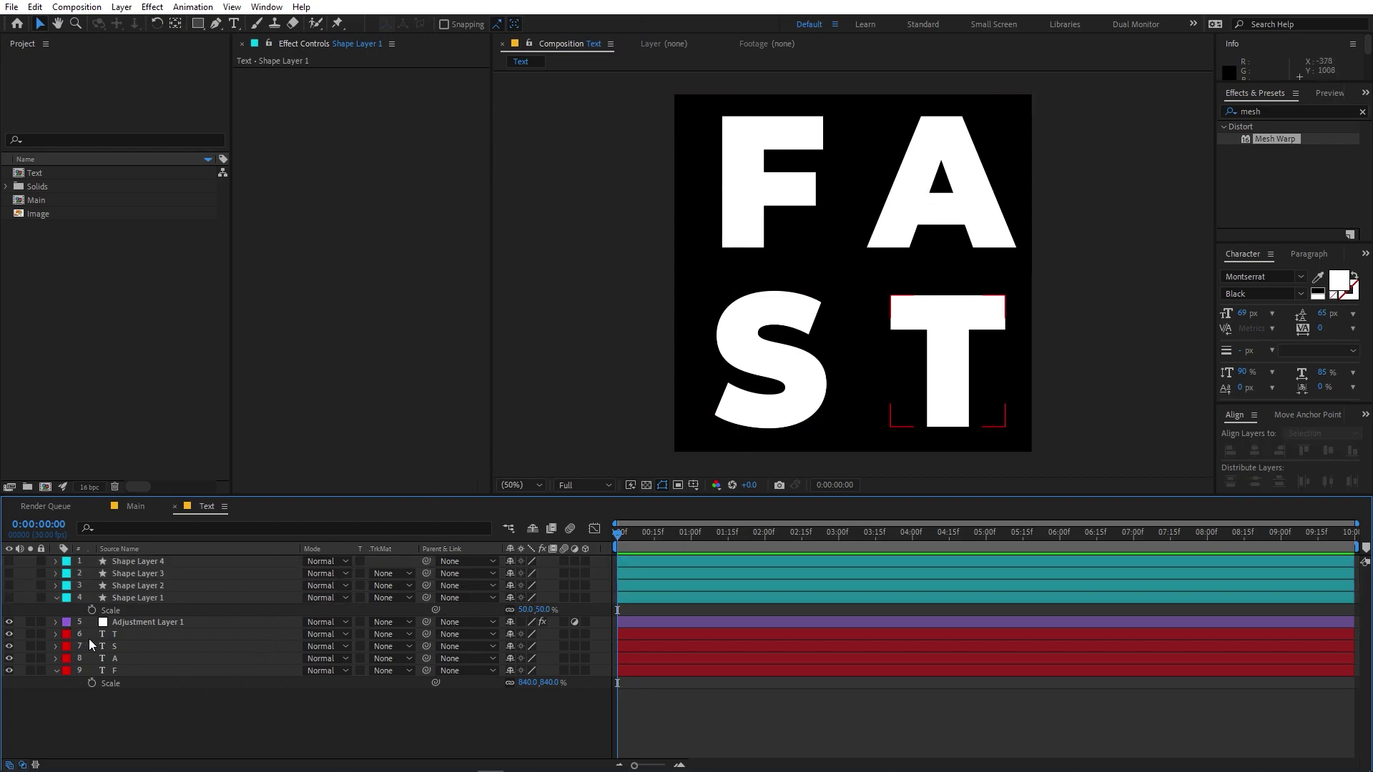
click(165, 621)
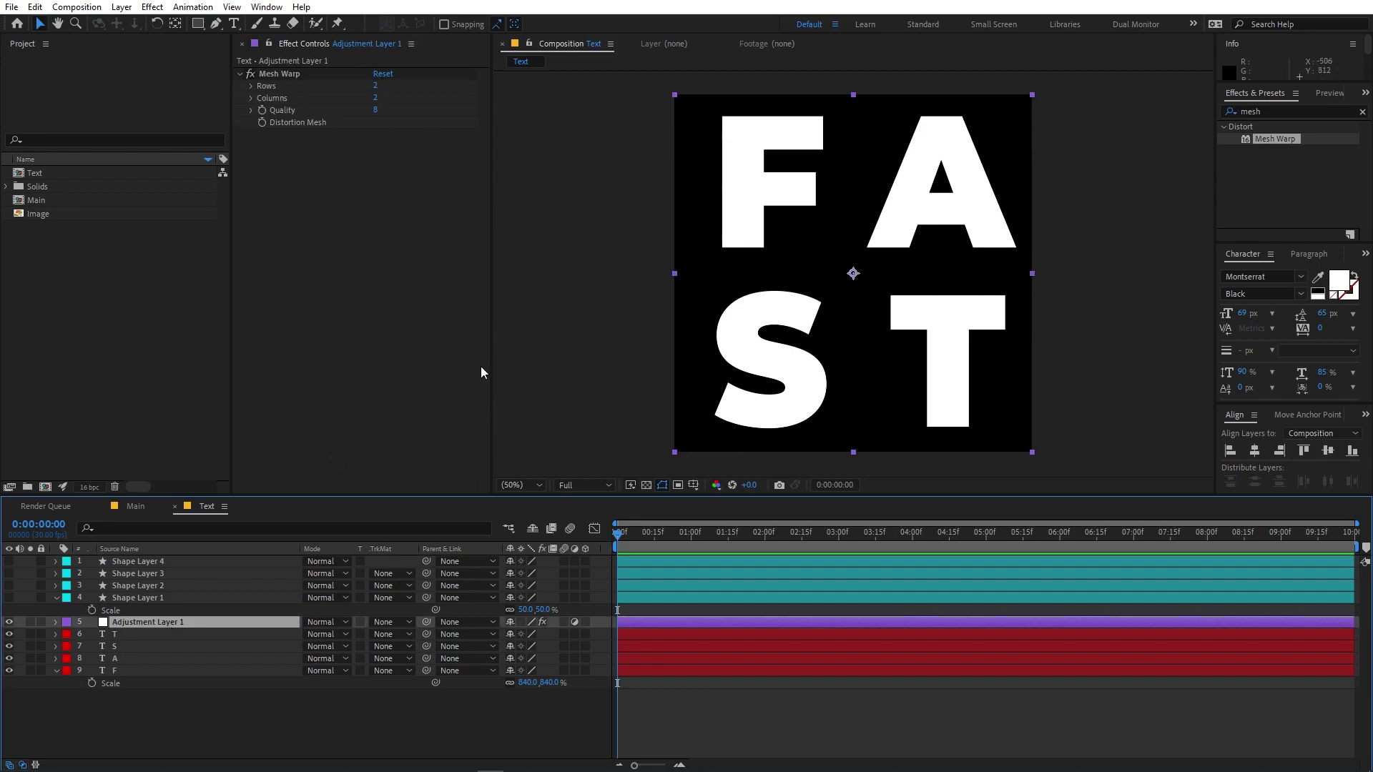
click(263, 122)
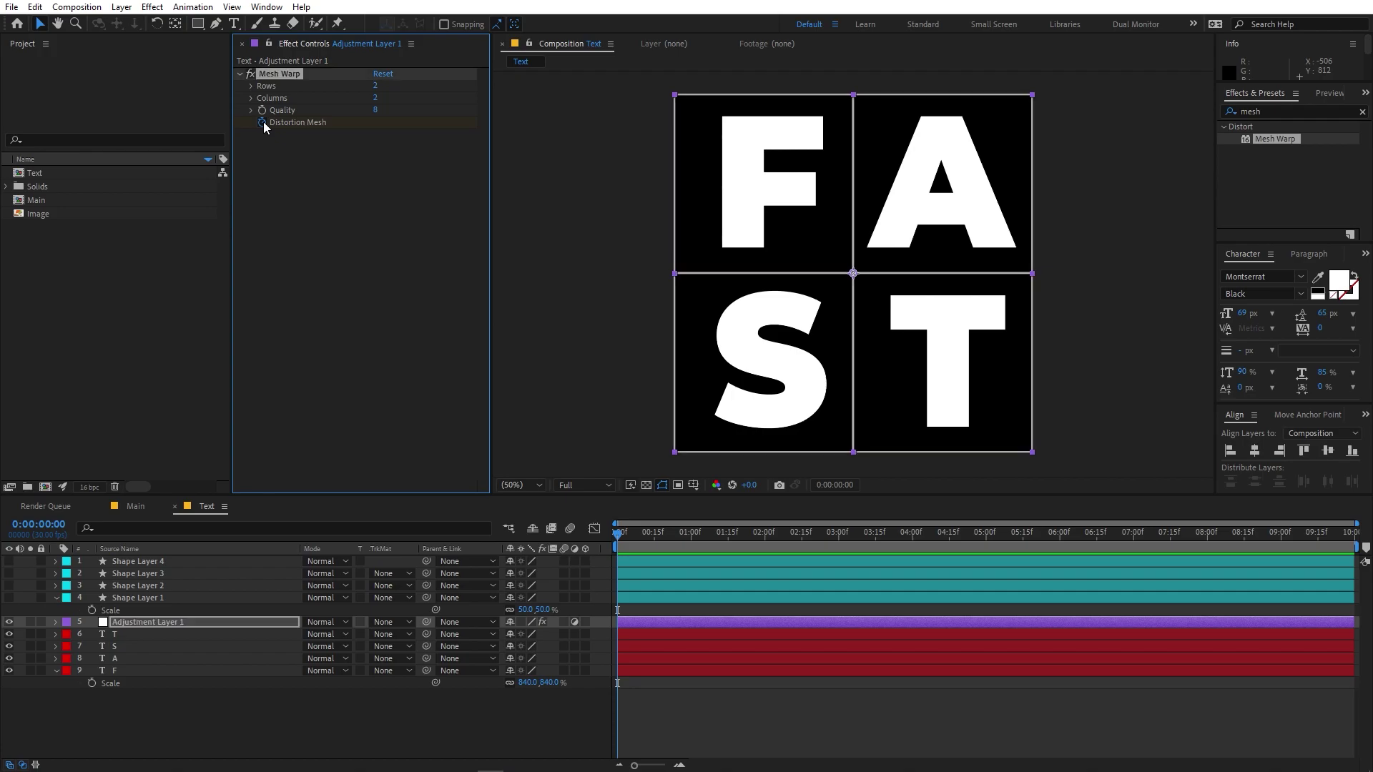
click(379, 108)
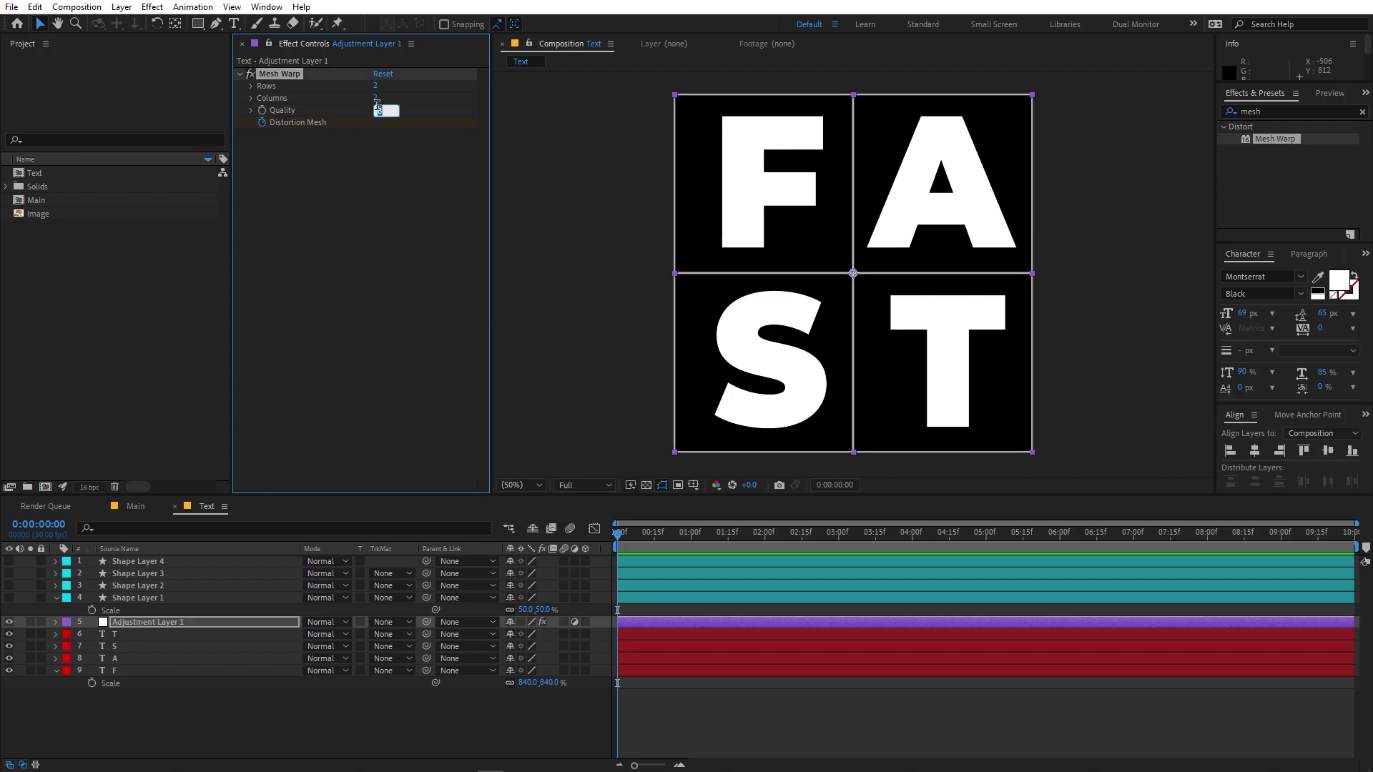
text(10)
click(376, 376)
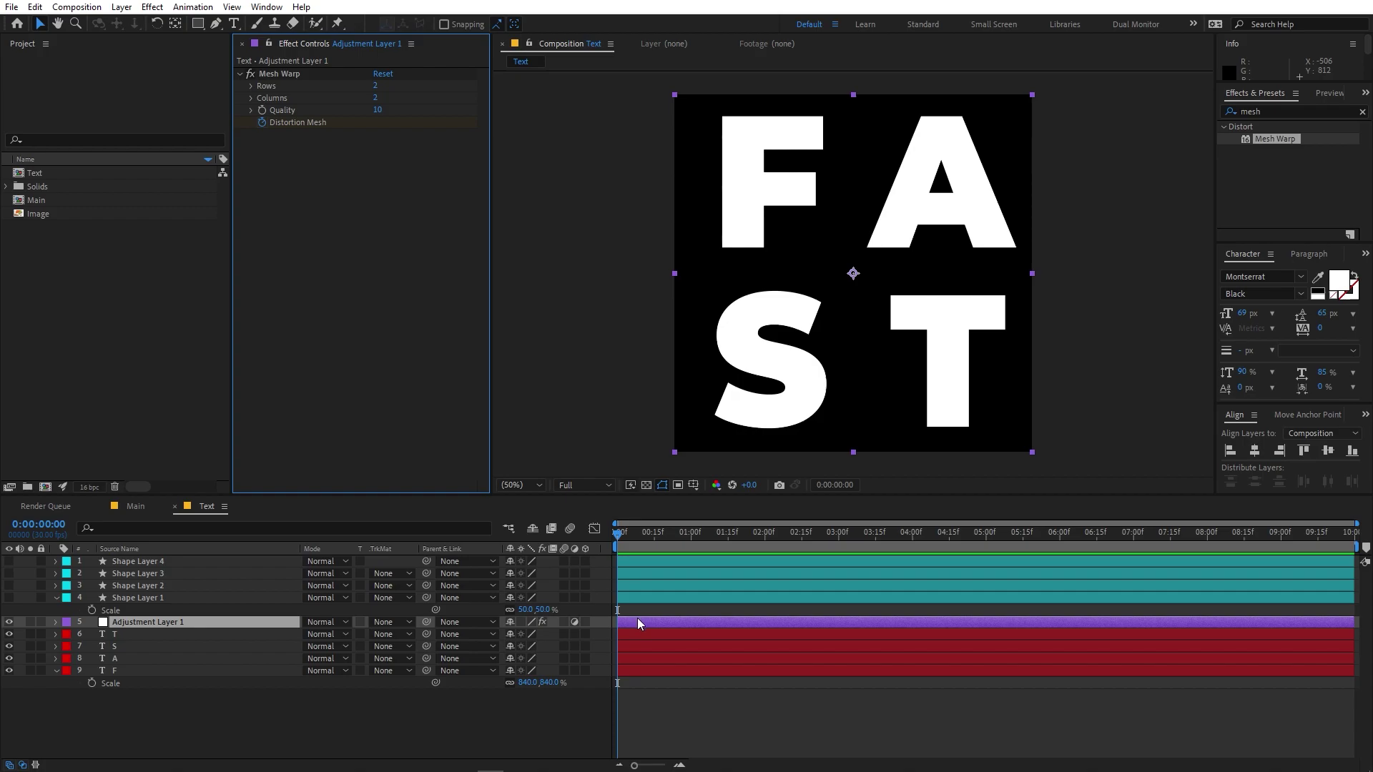
click(637, 619)
- Reveal Distortion Mesh at 1:00, try a centre-point warp, then undo it
key(u)
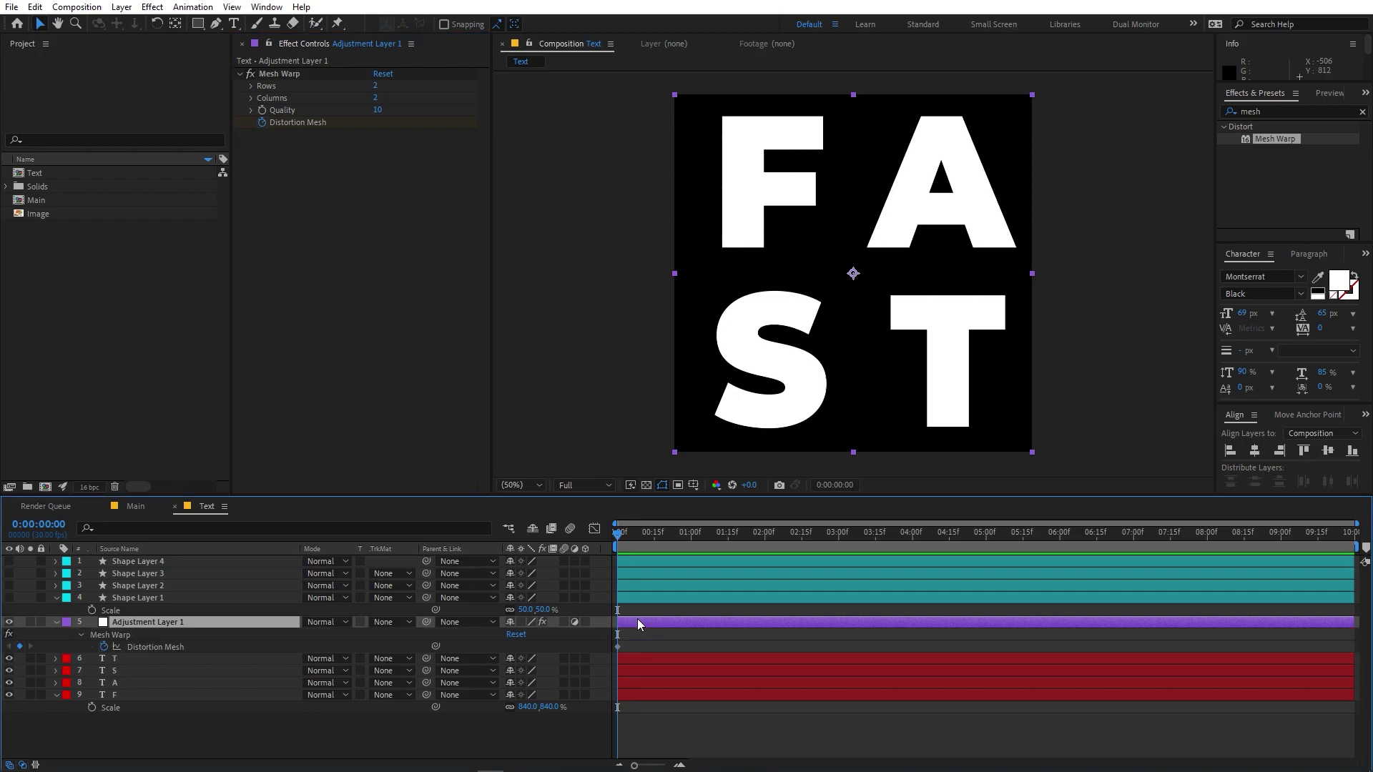
drag(614, 539, 691, 537)
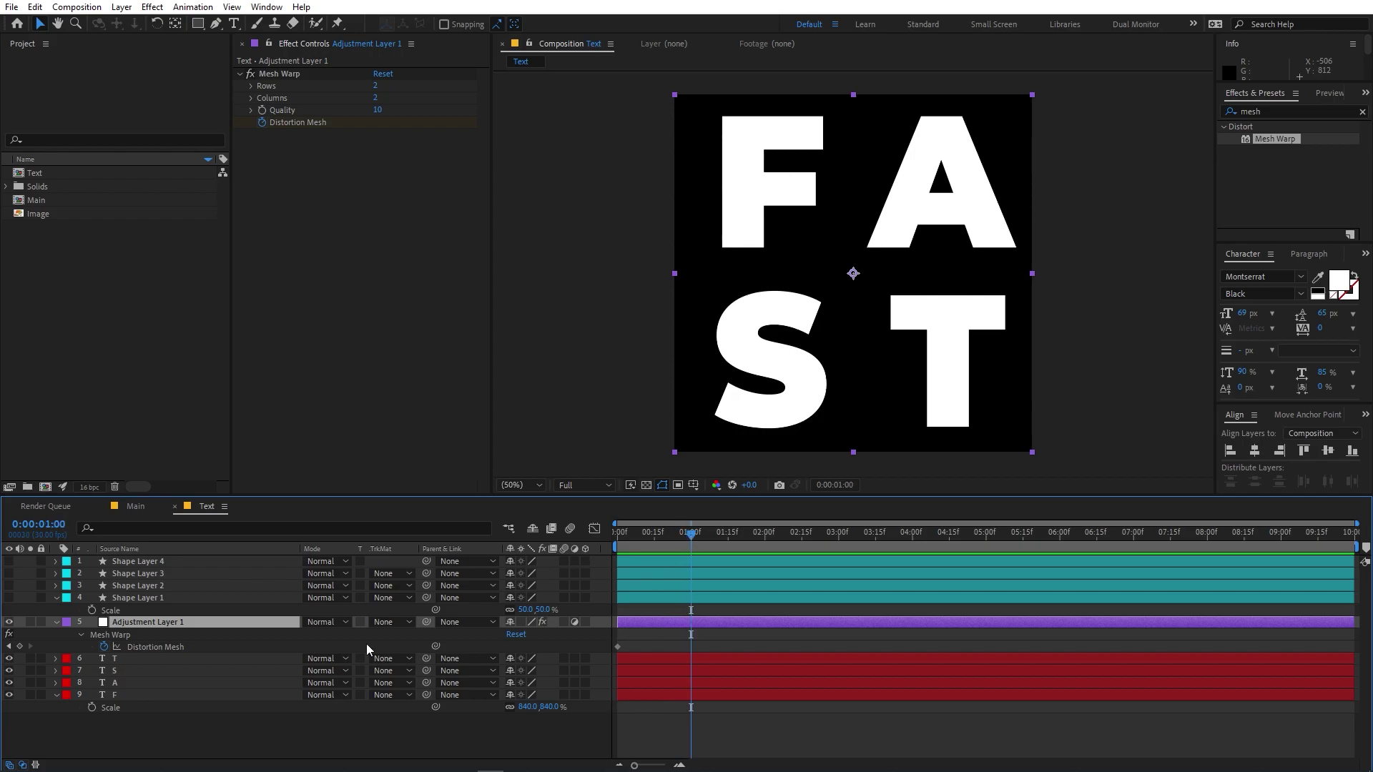
click(276, 74)
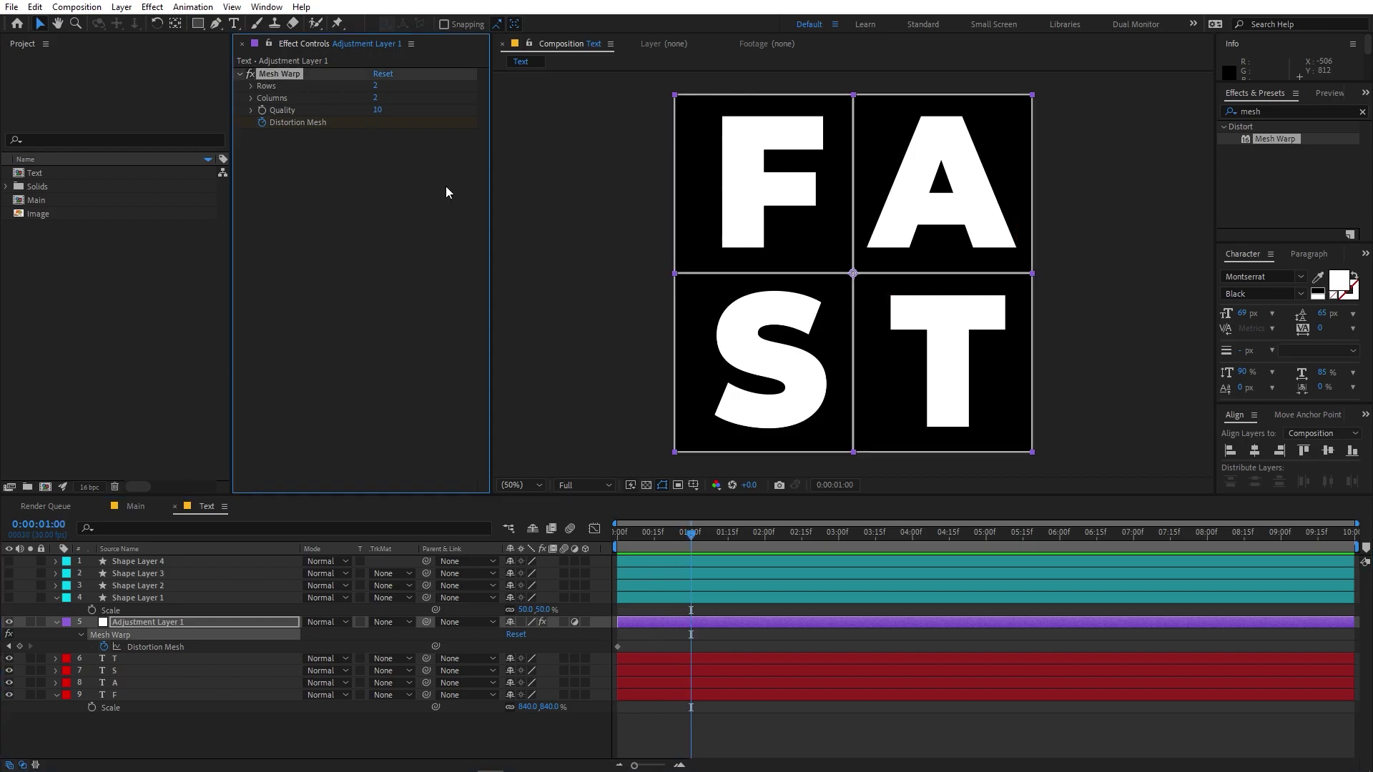
click(854, 95)
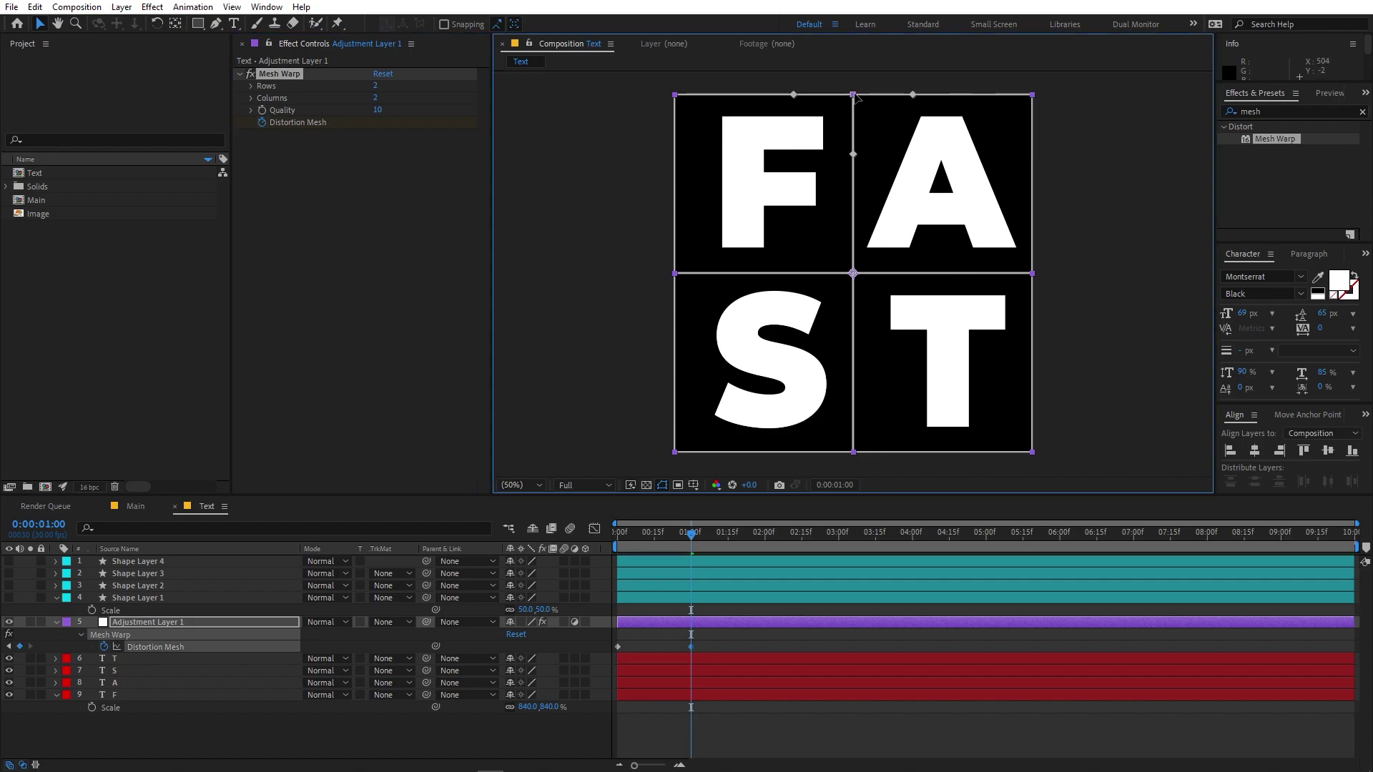
click(853, 272)
drag(854, 274, 873, 316)
key(ctrl+z)
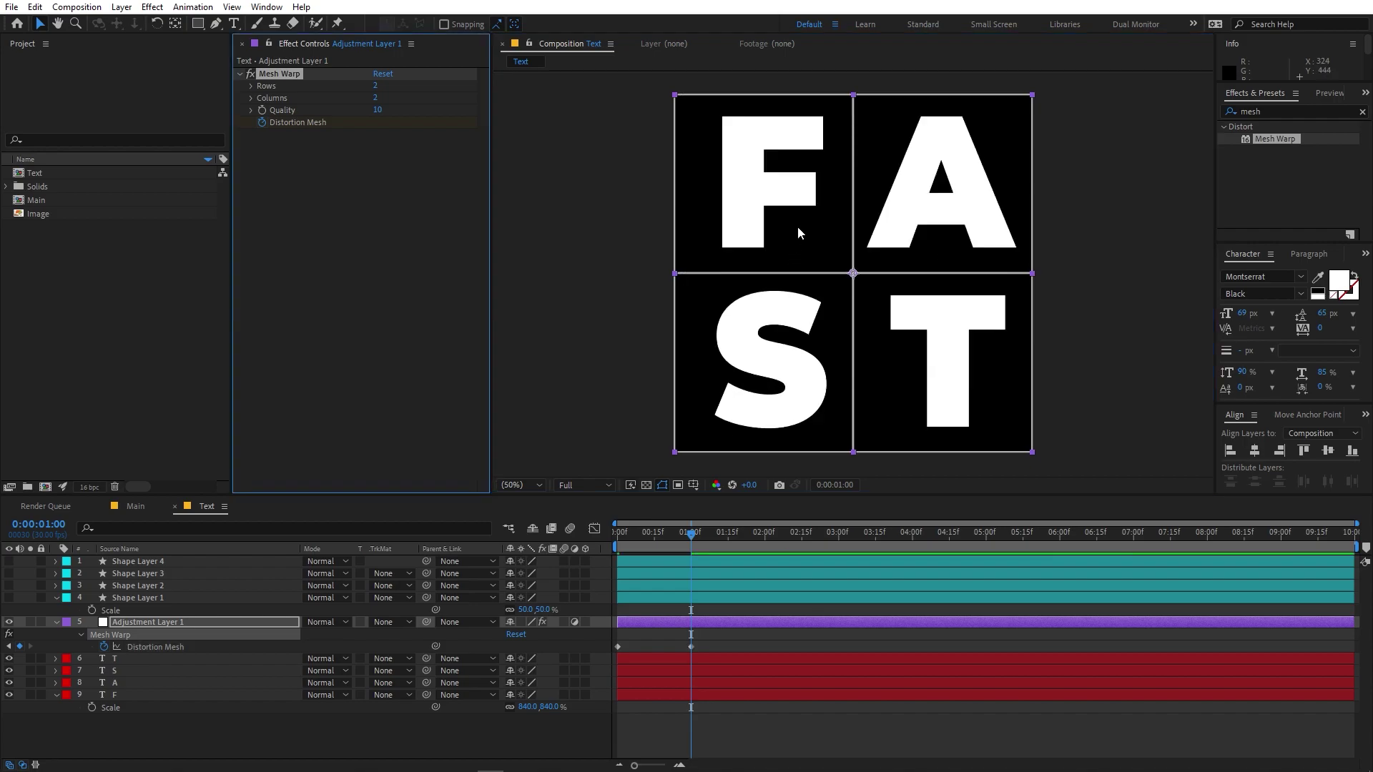
- Shift the middle mesh column left and lower the middle row so the A grows
click(854, 95)
shift+click(854, 274)
click(854, 274)
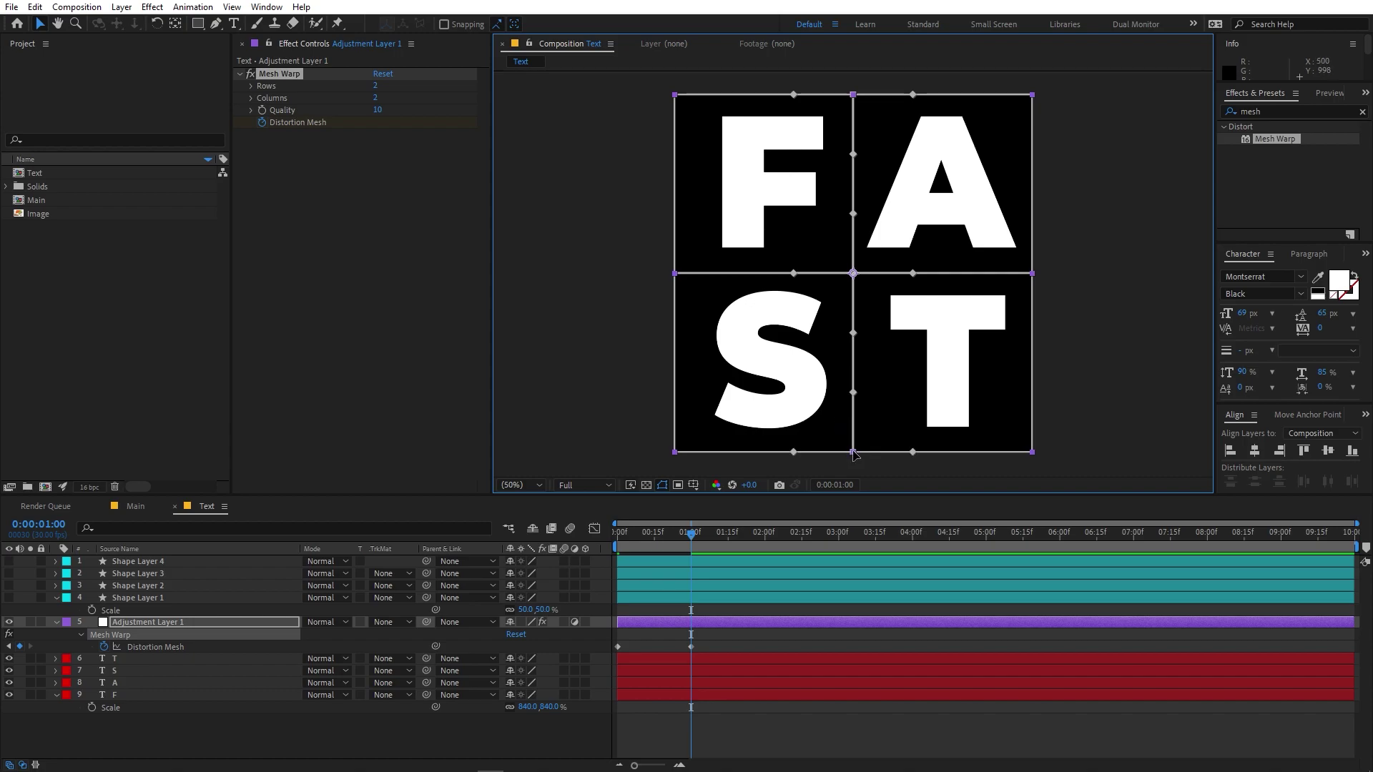
drag(855, 455, 748, 456)
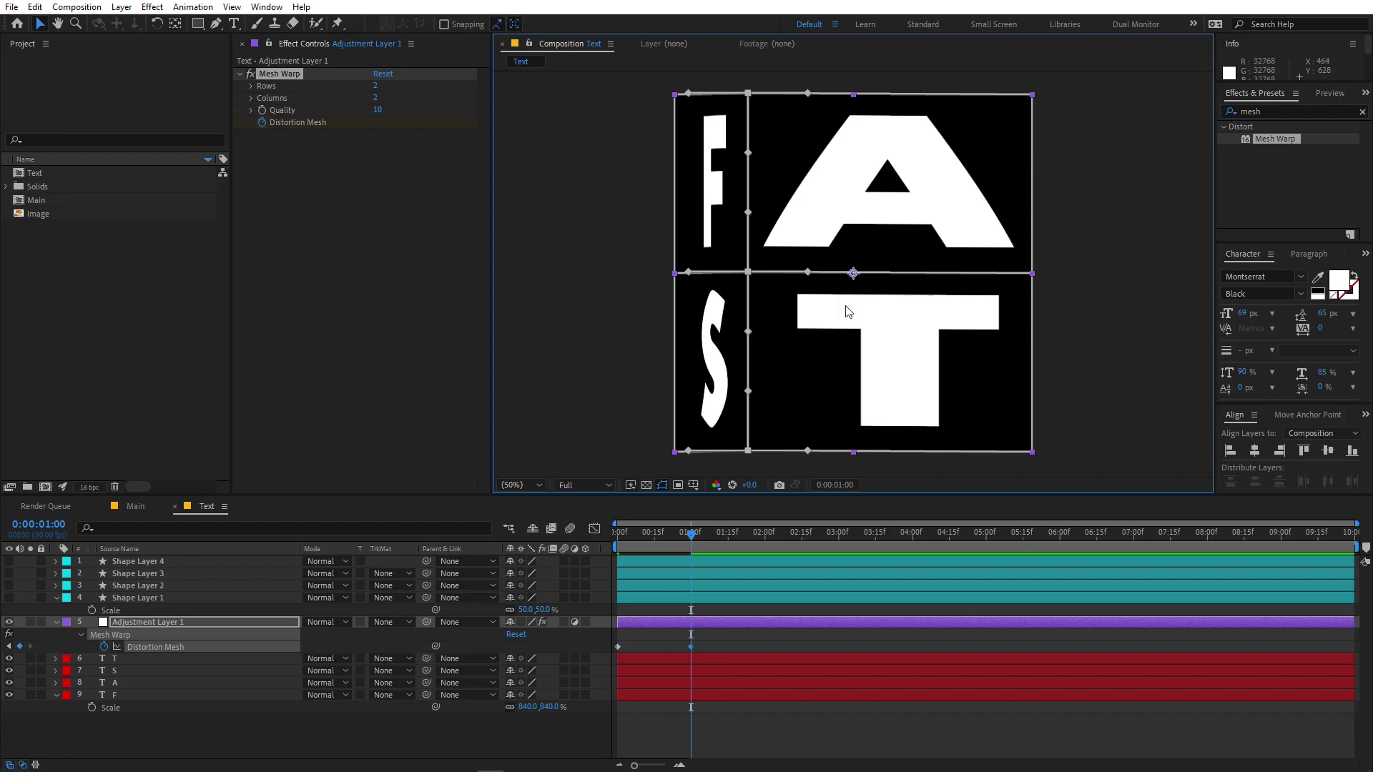
click(675, 274)
click(749, 274)
click(1032, 274)
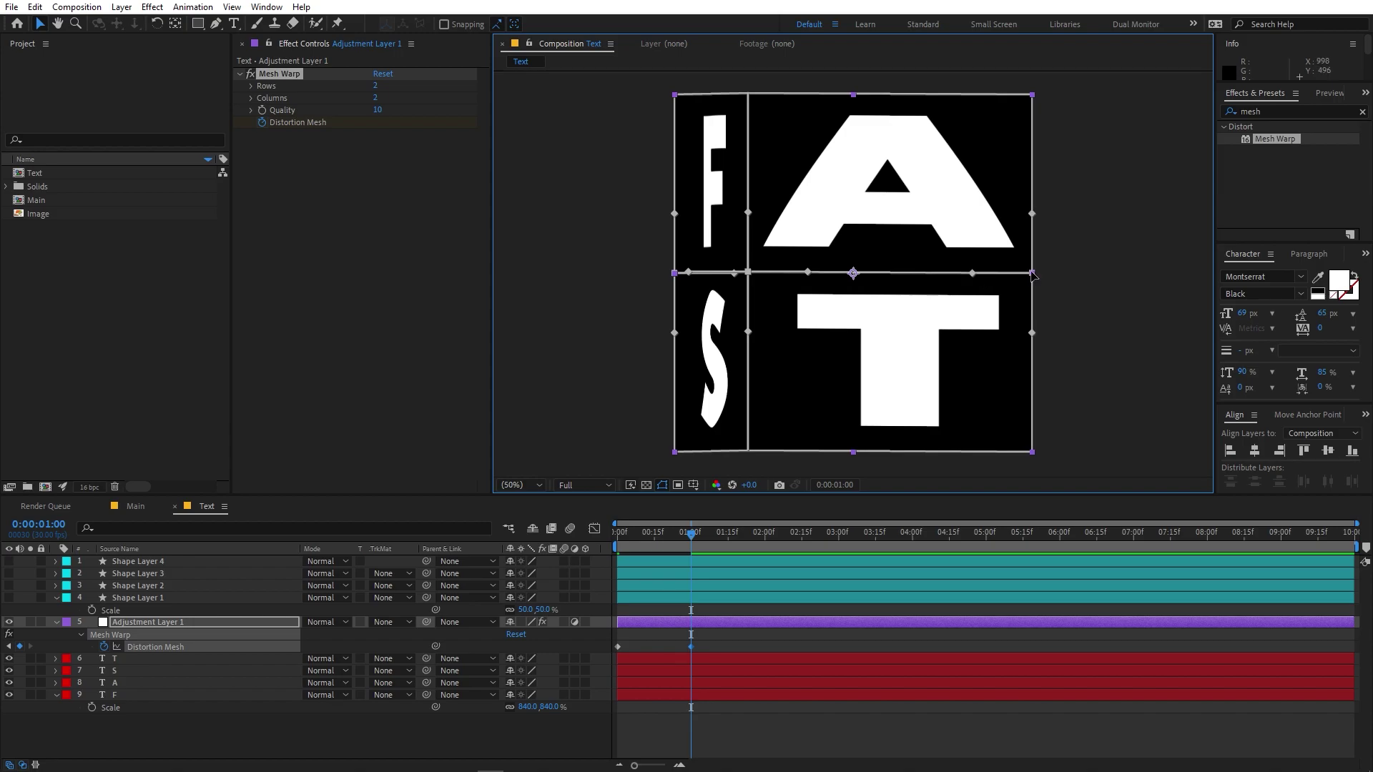
drag(1032, 274, 1032, 361)
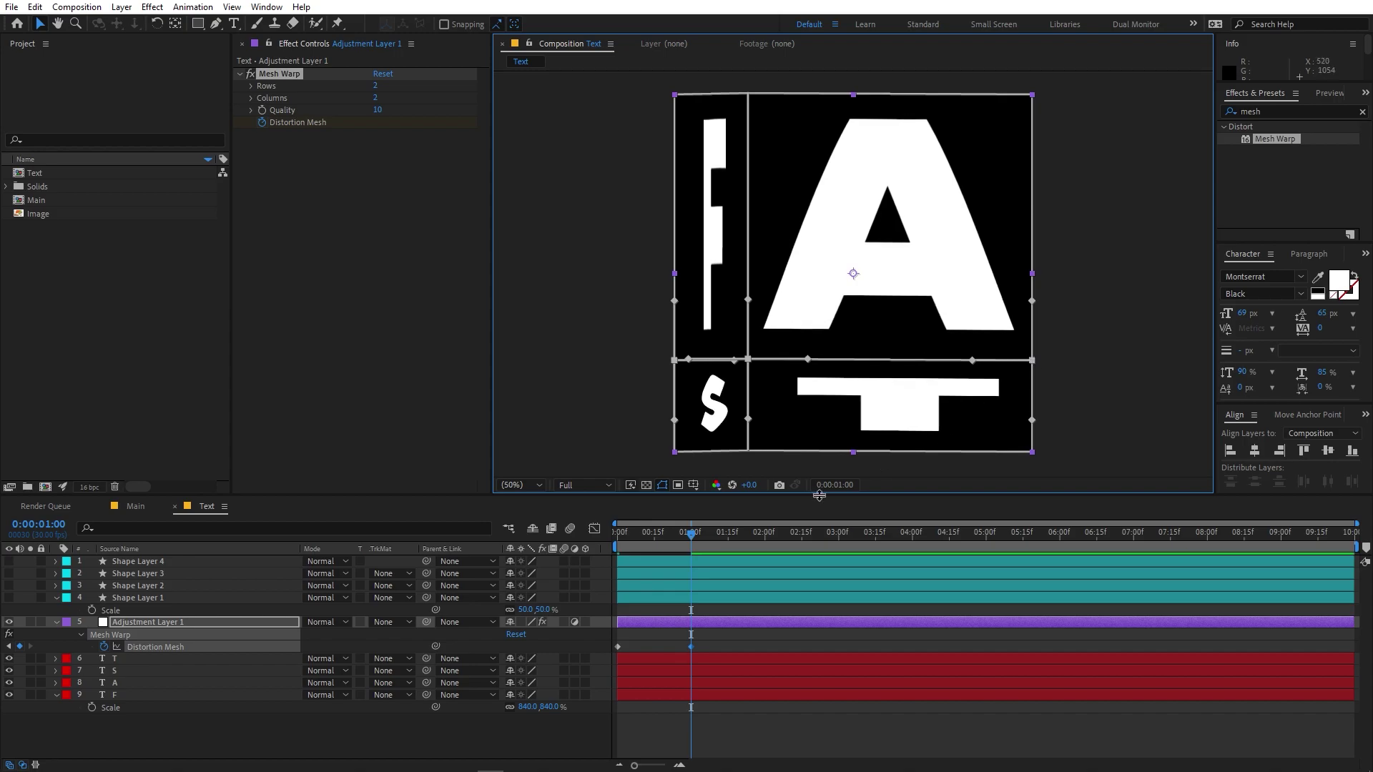
drag(695, 542, 765, 545)
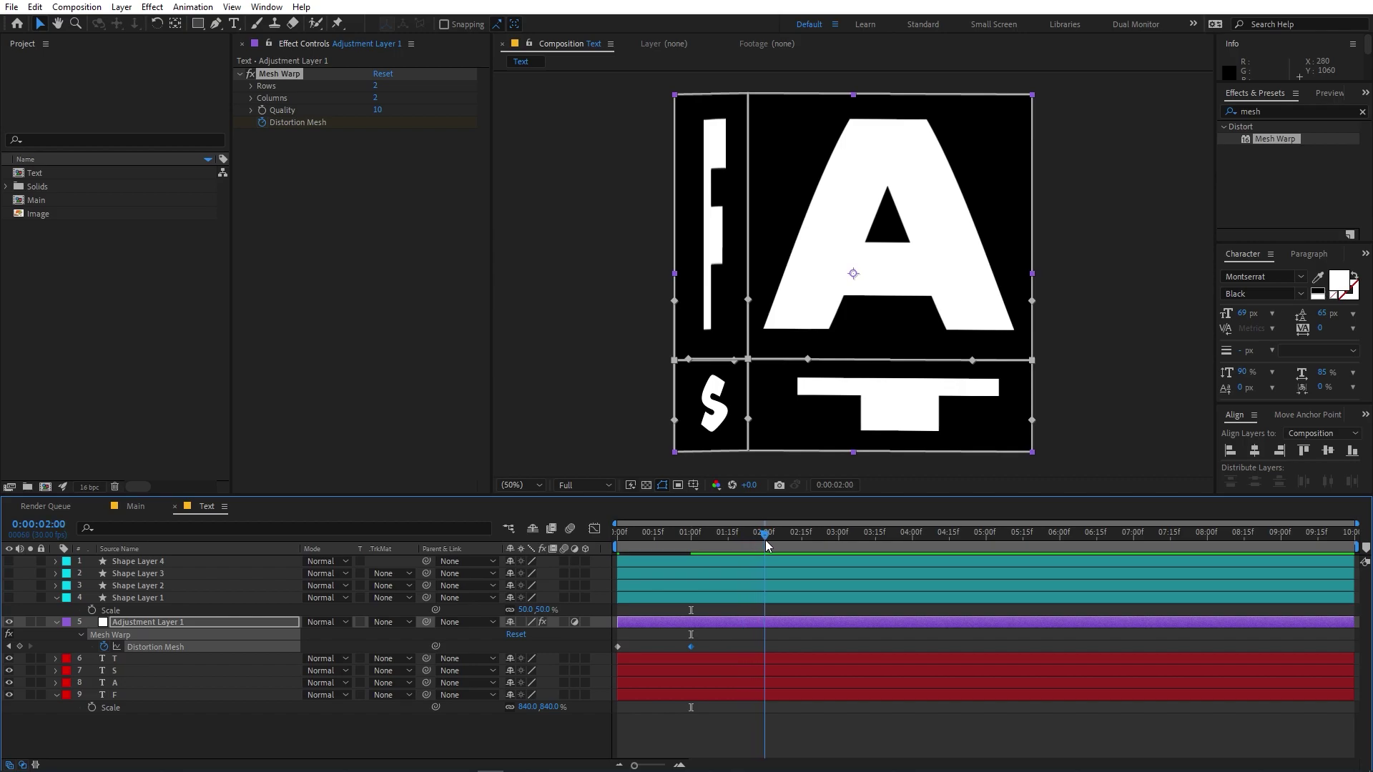
- At 2:00, raise the middle mesh row and push the middle column right
drag(749, 362, 747, 184)
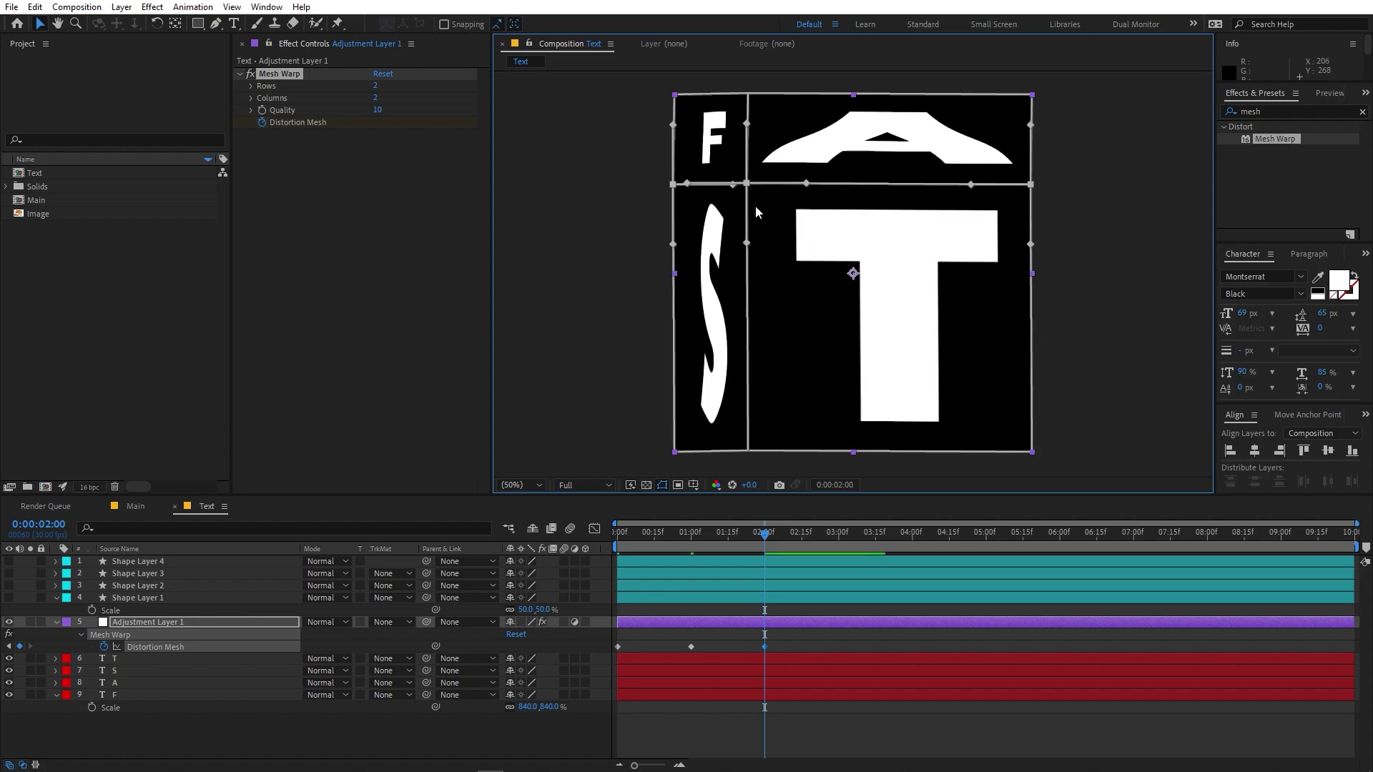
click(748, 450)
shift+click(747, 183)
shift+click(748, 93)
drag(749, 95, 778, 95)
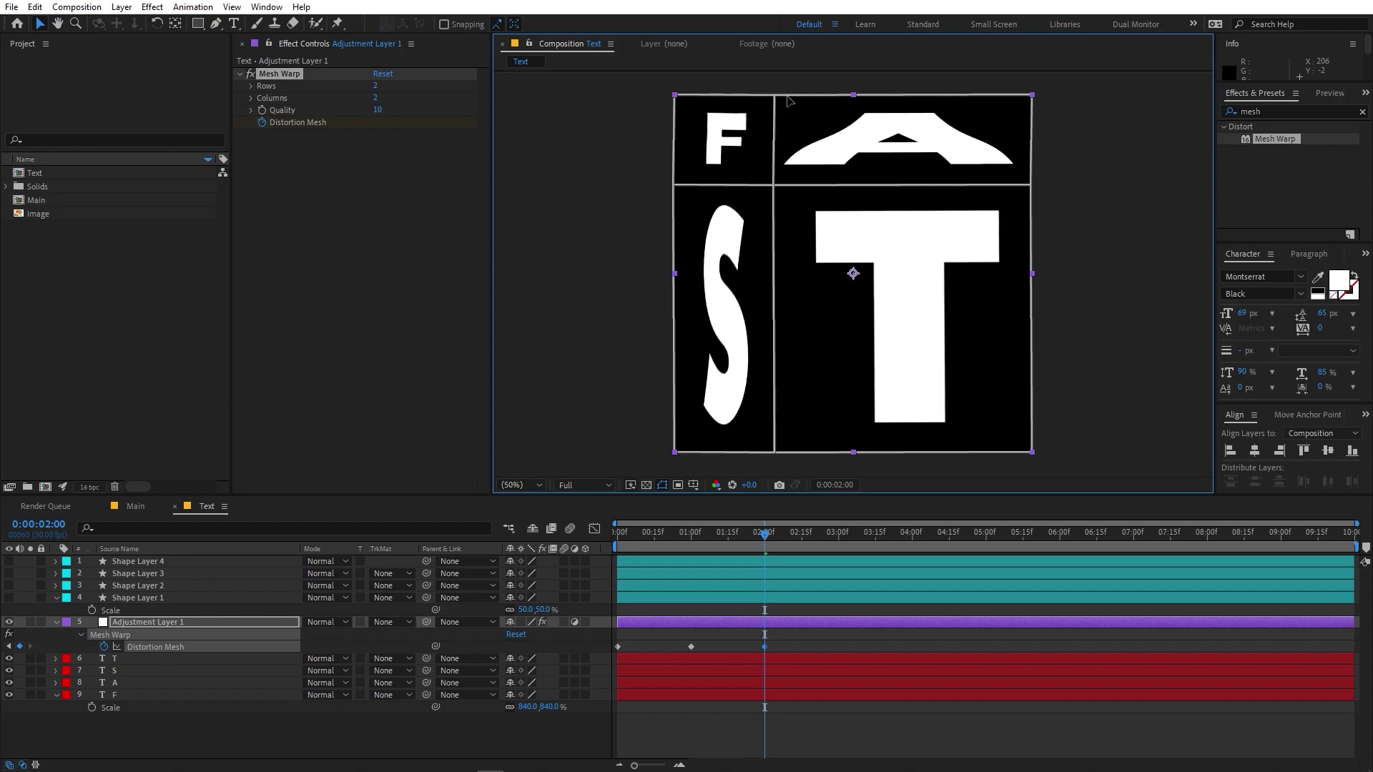
drag(783, 456, 935, 456)
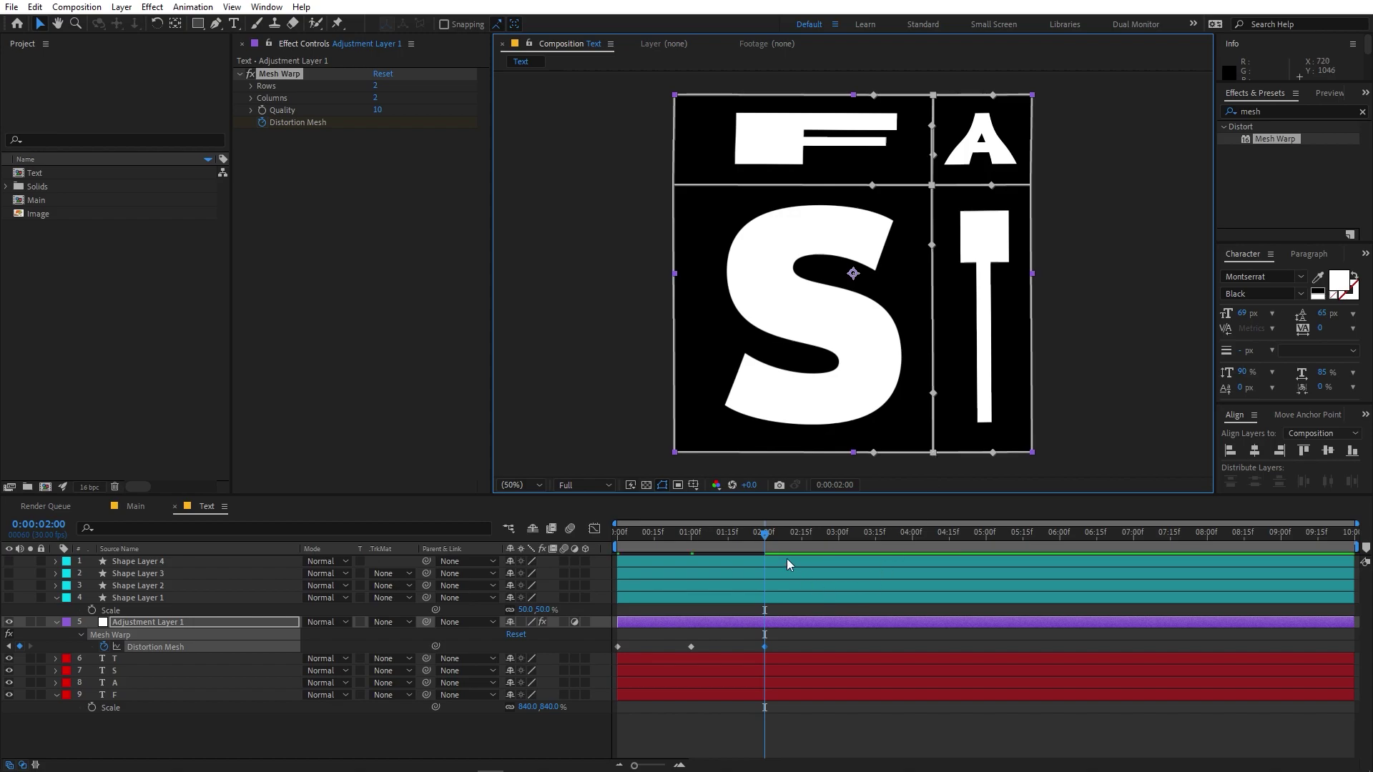
- At 3:00, lower the middle mesh row to enlarge F and A
drag(766, 538, 843, 543)
click(674, 185)
shift+click(932, 186)
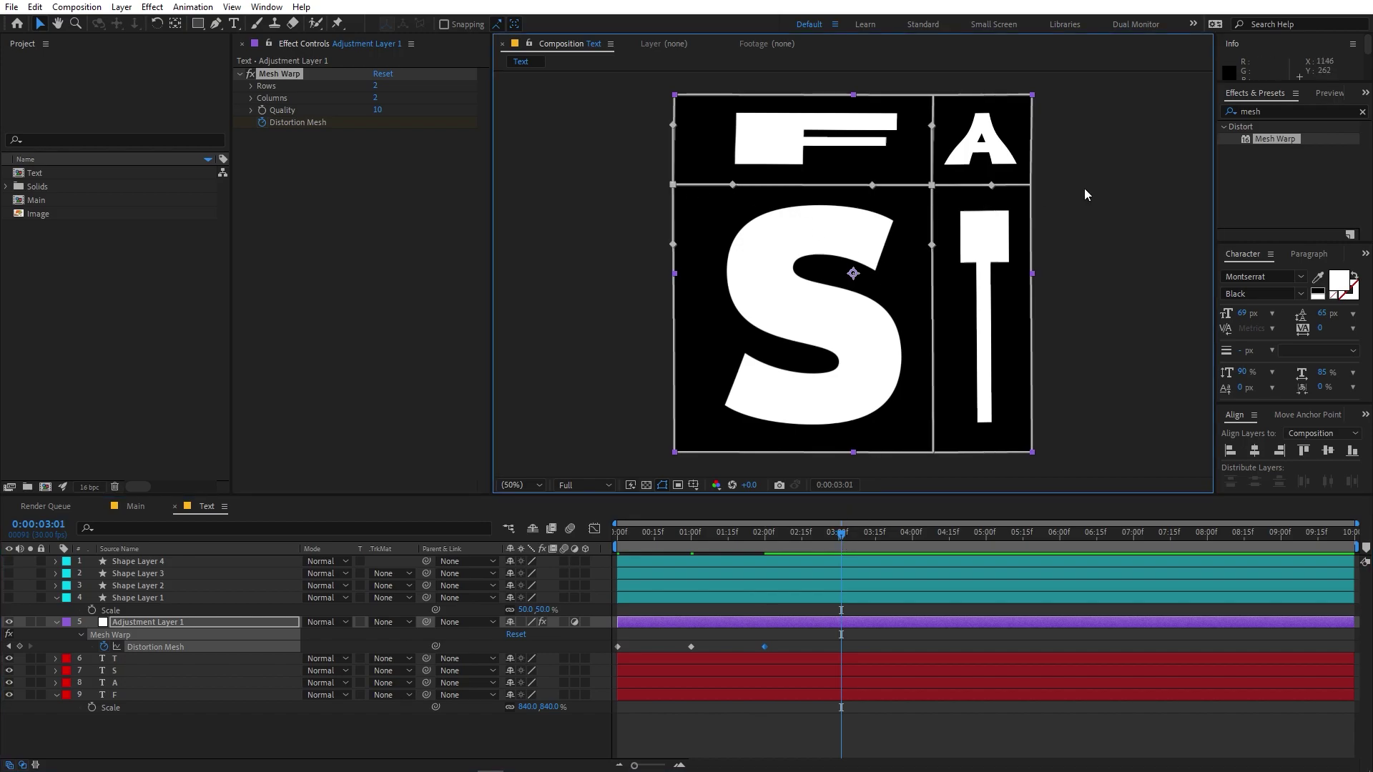
shift+click(1031, 185)
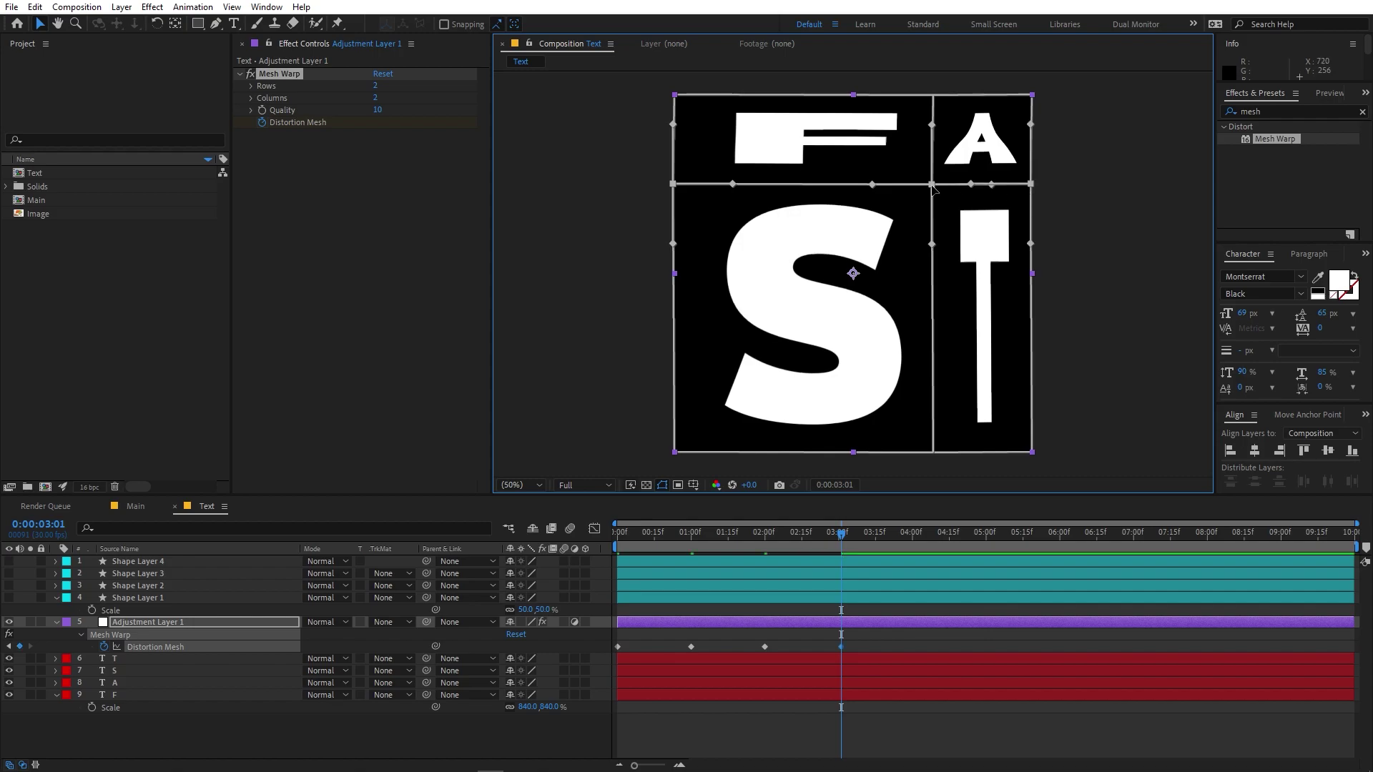
drag(934, 187, 934, 368)
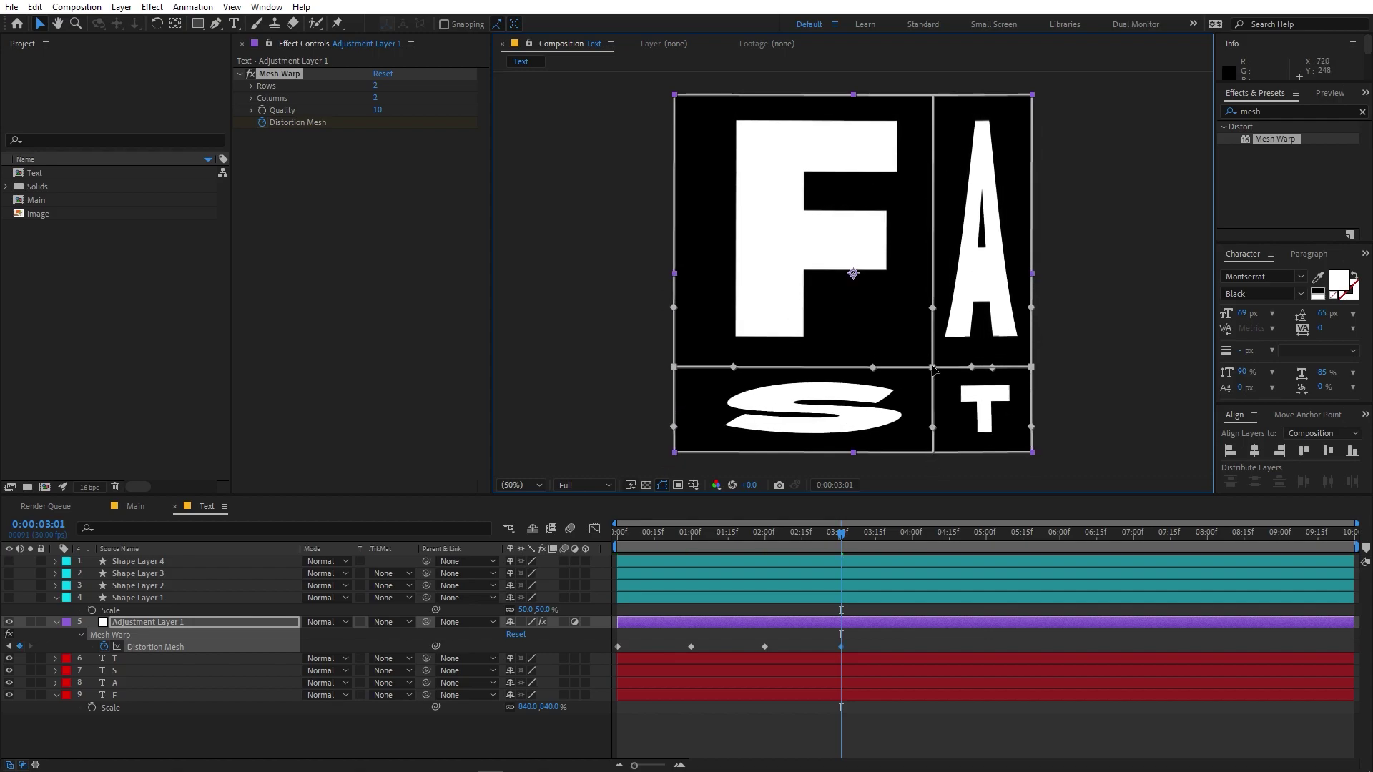
- At 4:00, raise the middle row and shift the column left so T grows, then preview
drag(864, 548, 912, 538)
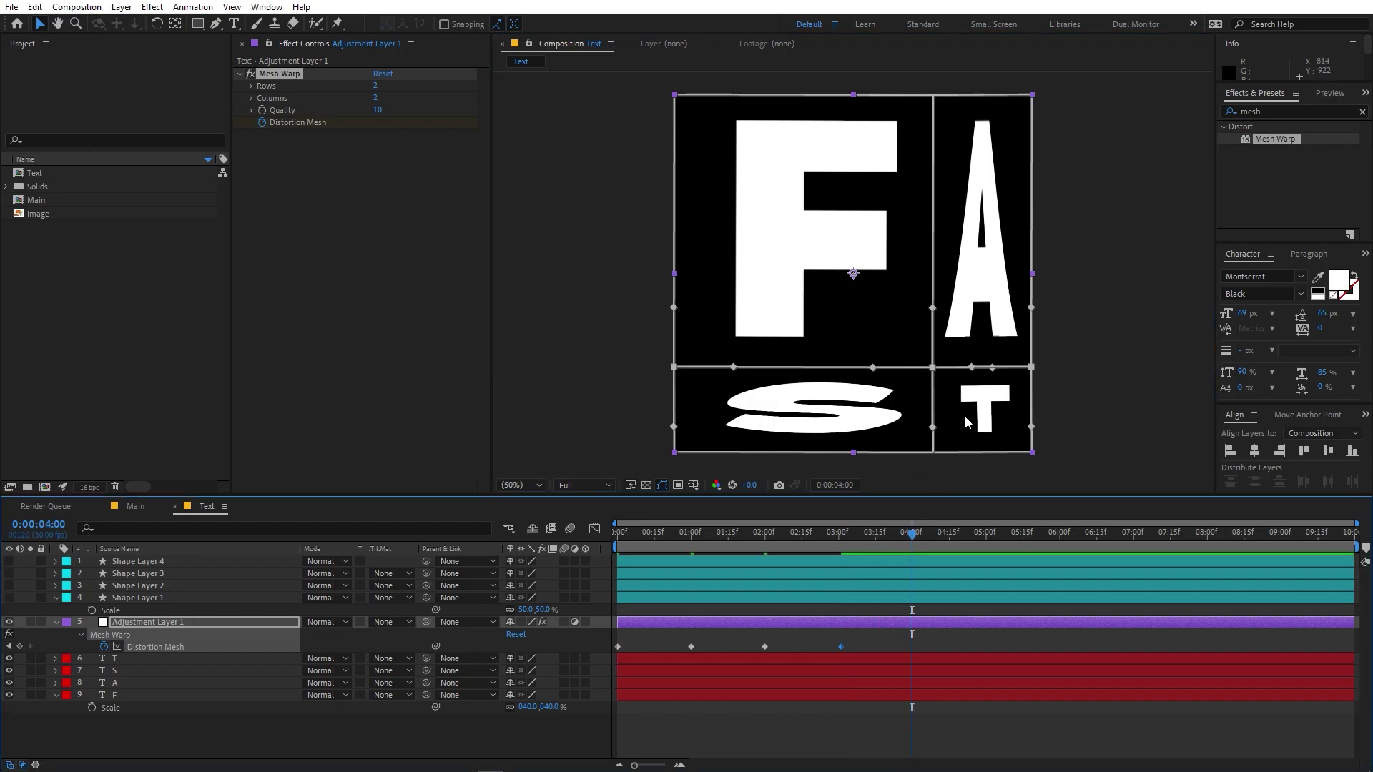
drag(933, 371, 935, 161)
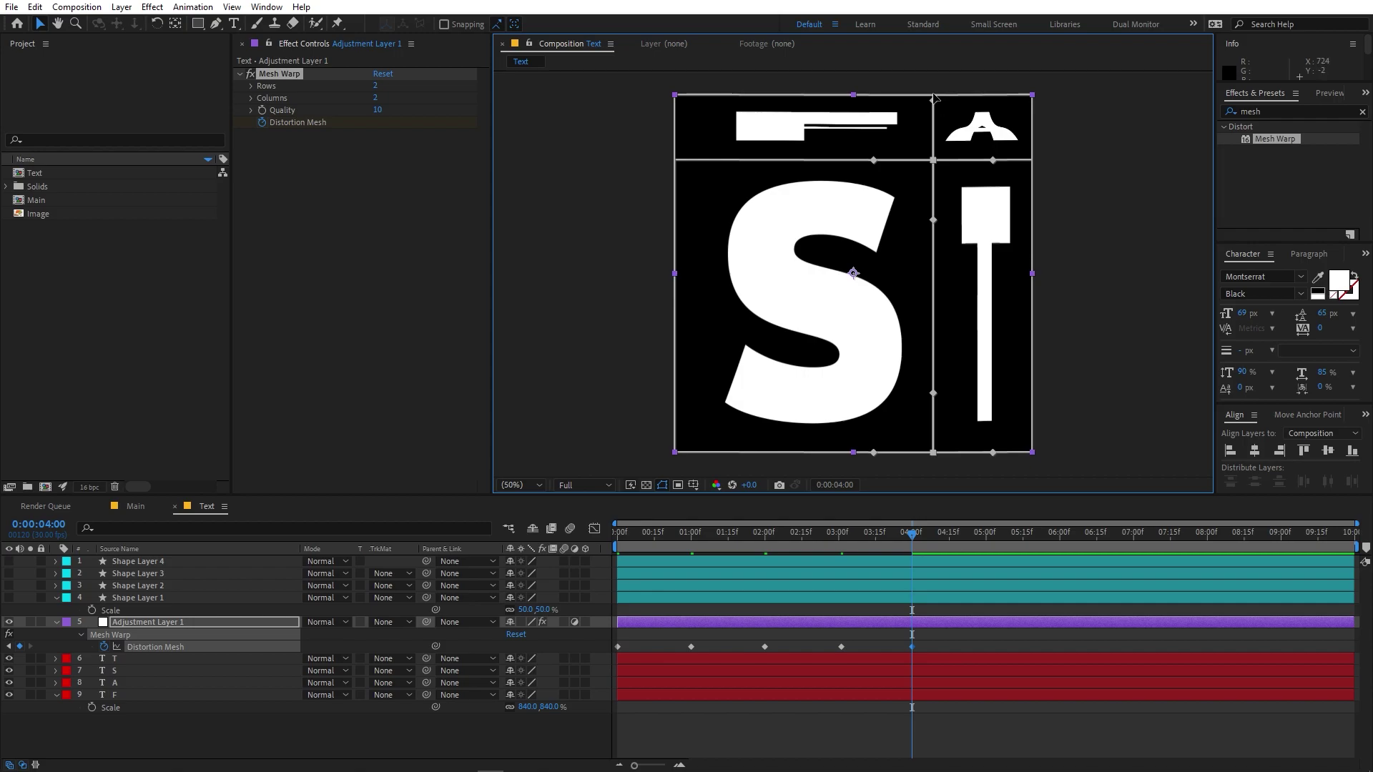
click(933, 95)
drag(932, 97, 742, 96)
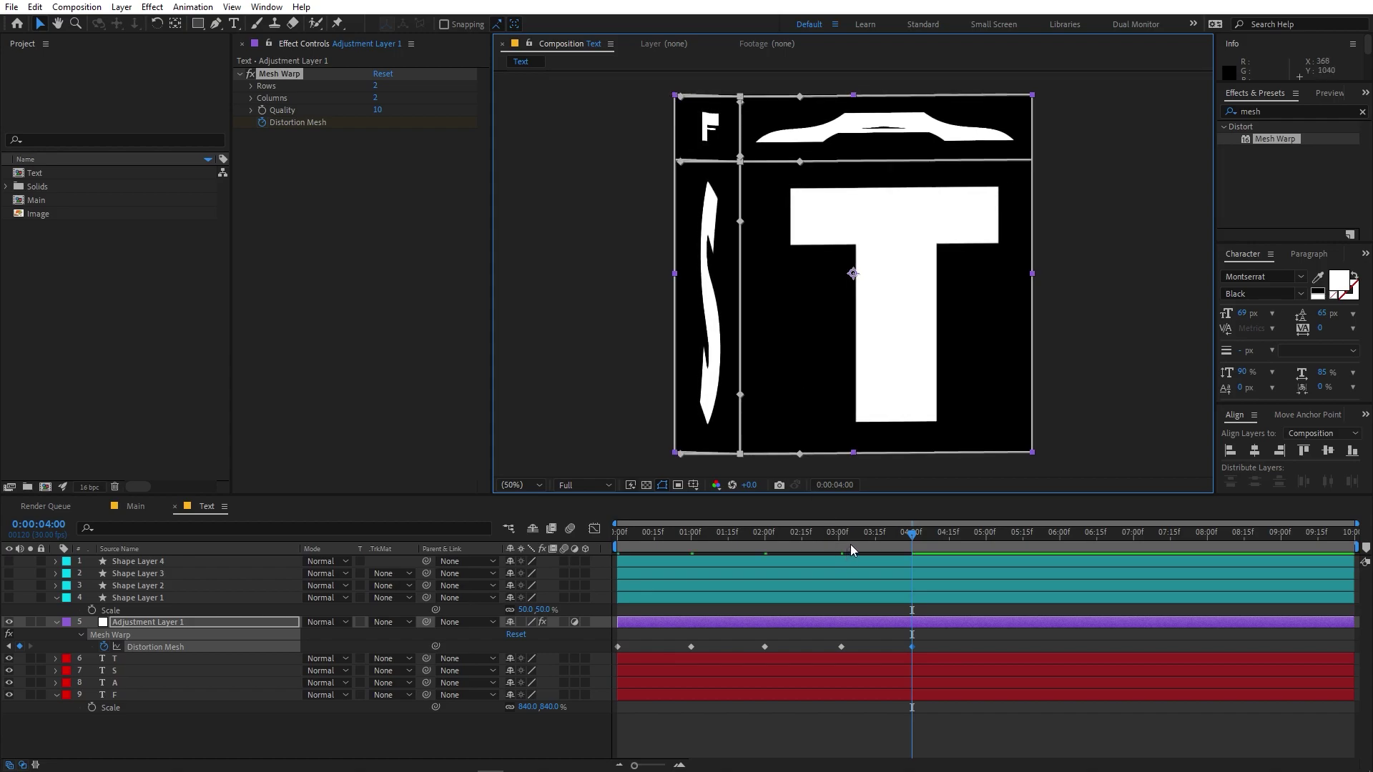
key(Home)
key(space)
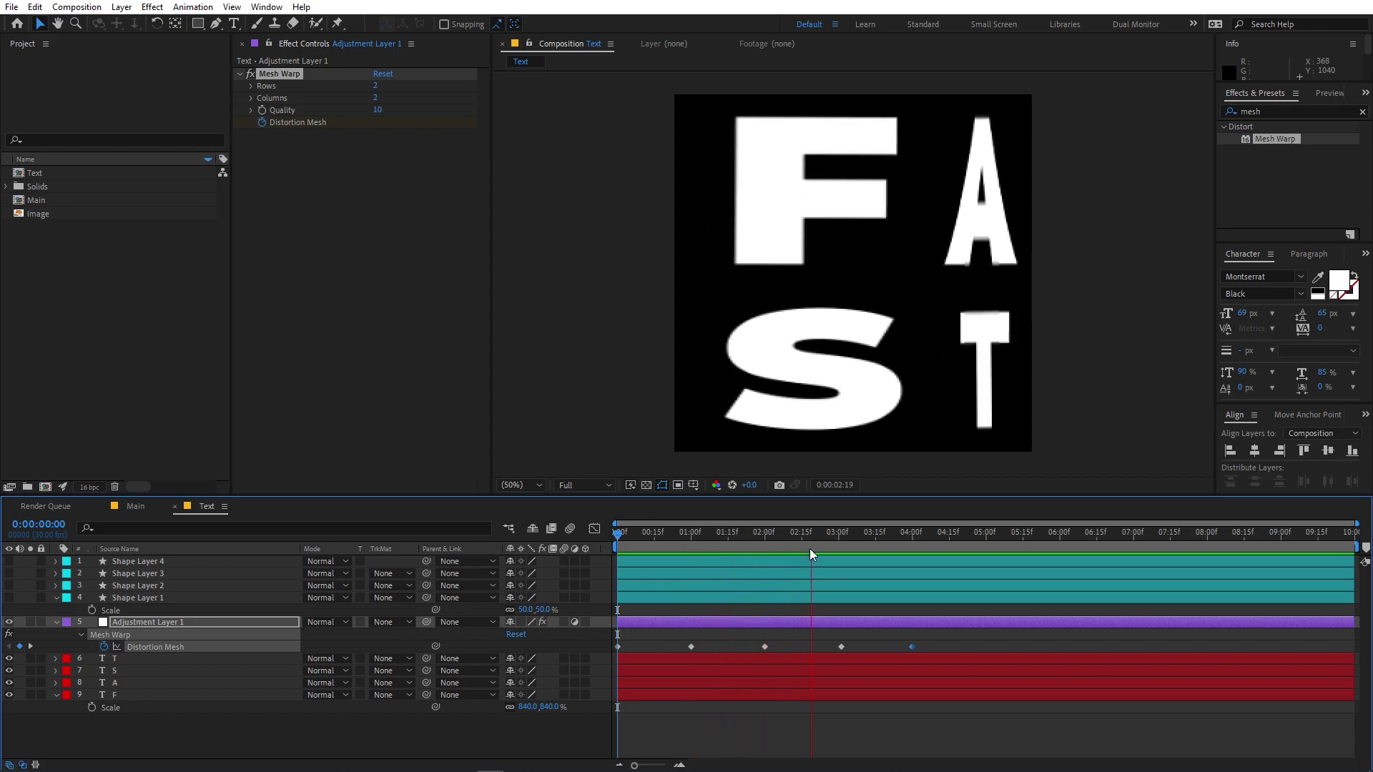
- At 5:00, shift the vertical mesh line right and lower the middle row to enlarge F and A
key(space)
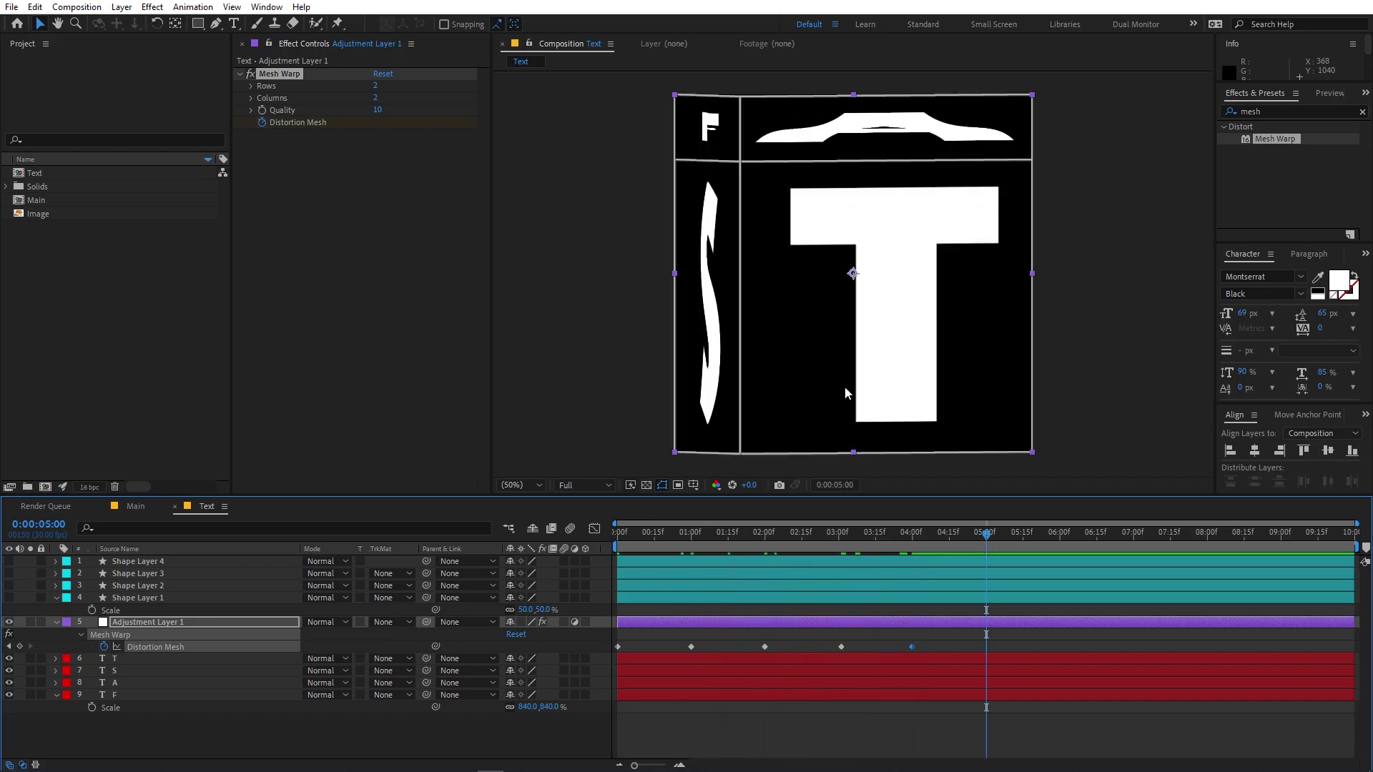
click(741, 453)
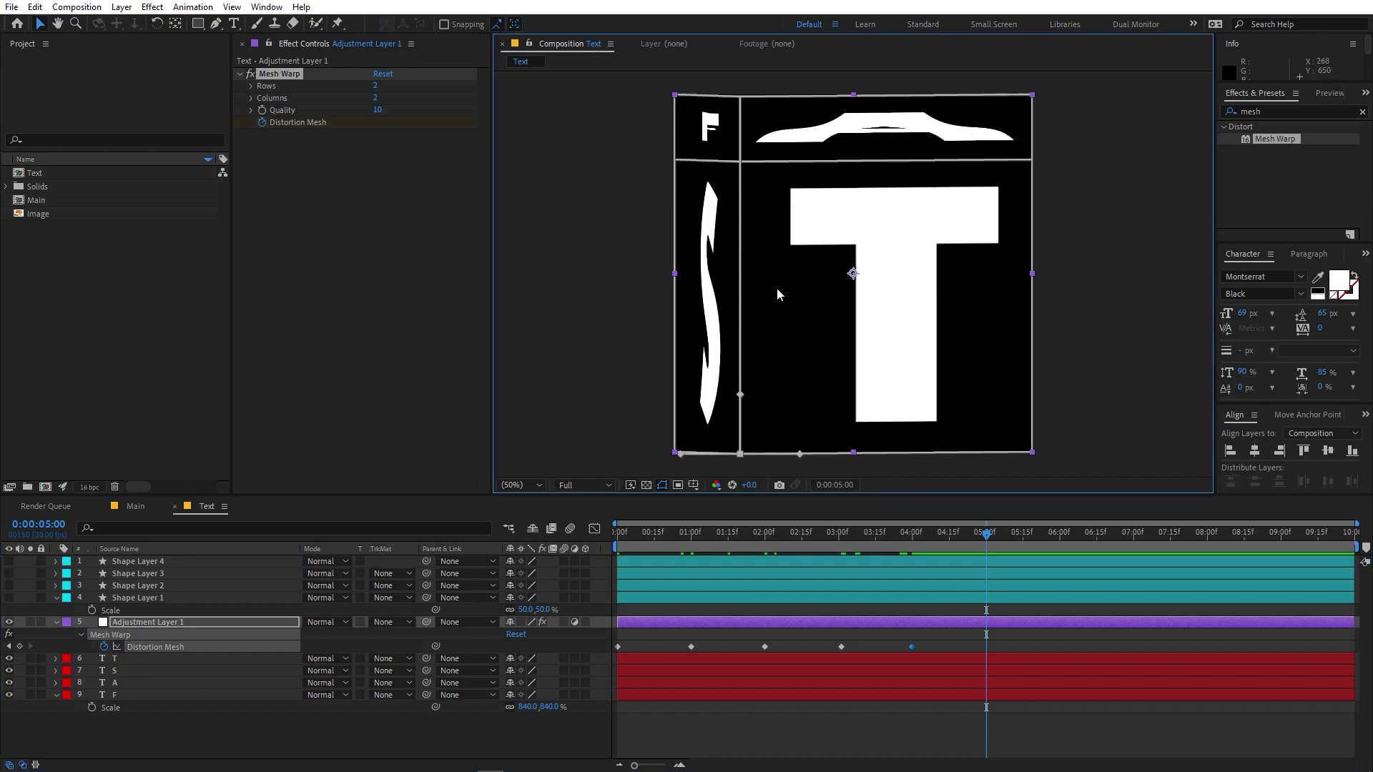
drag(741, 161, 847, 165)
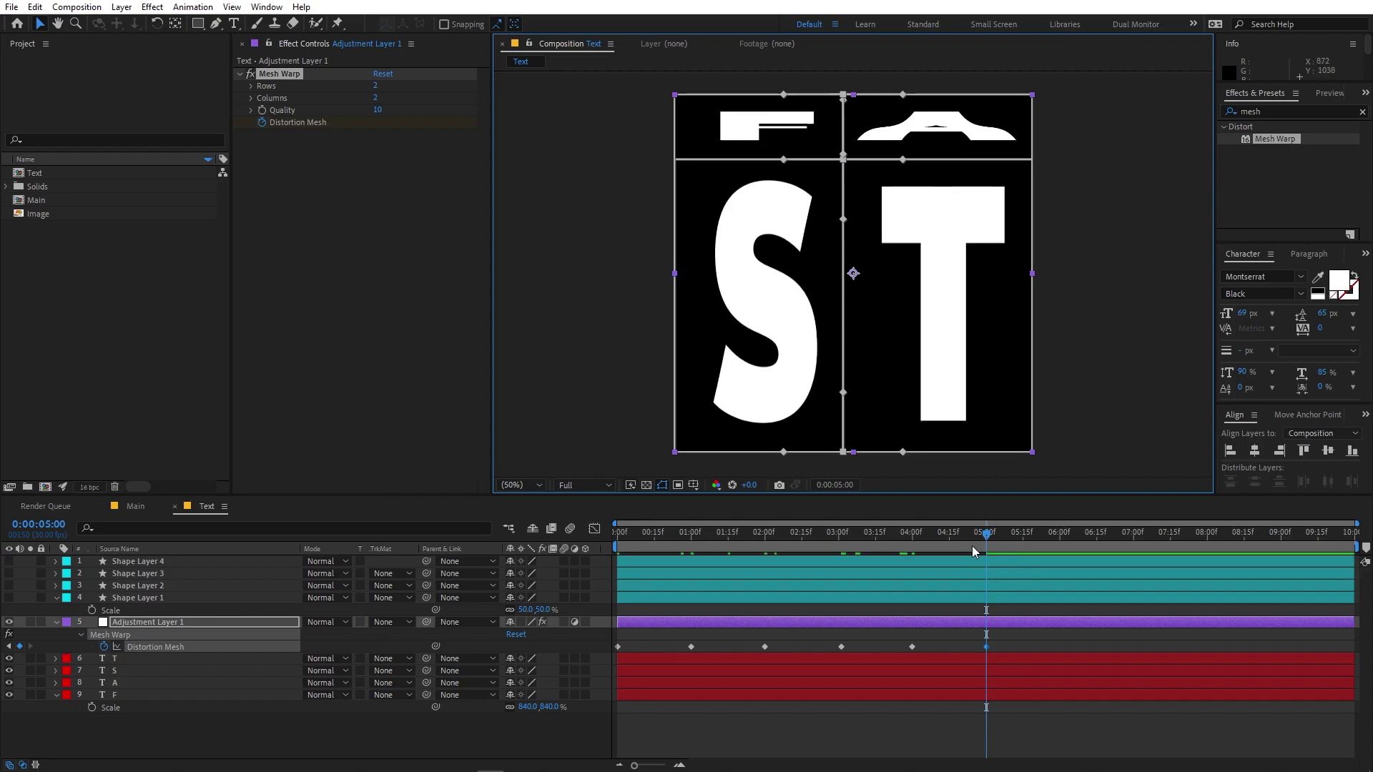
click(1031, 159)
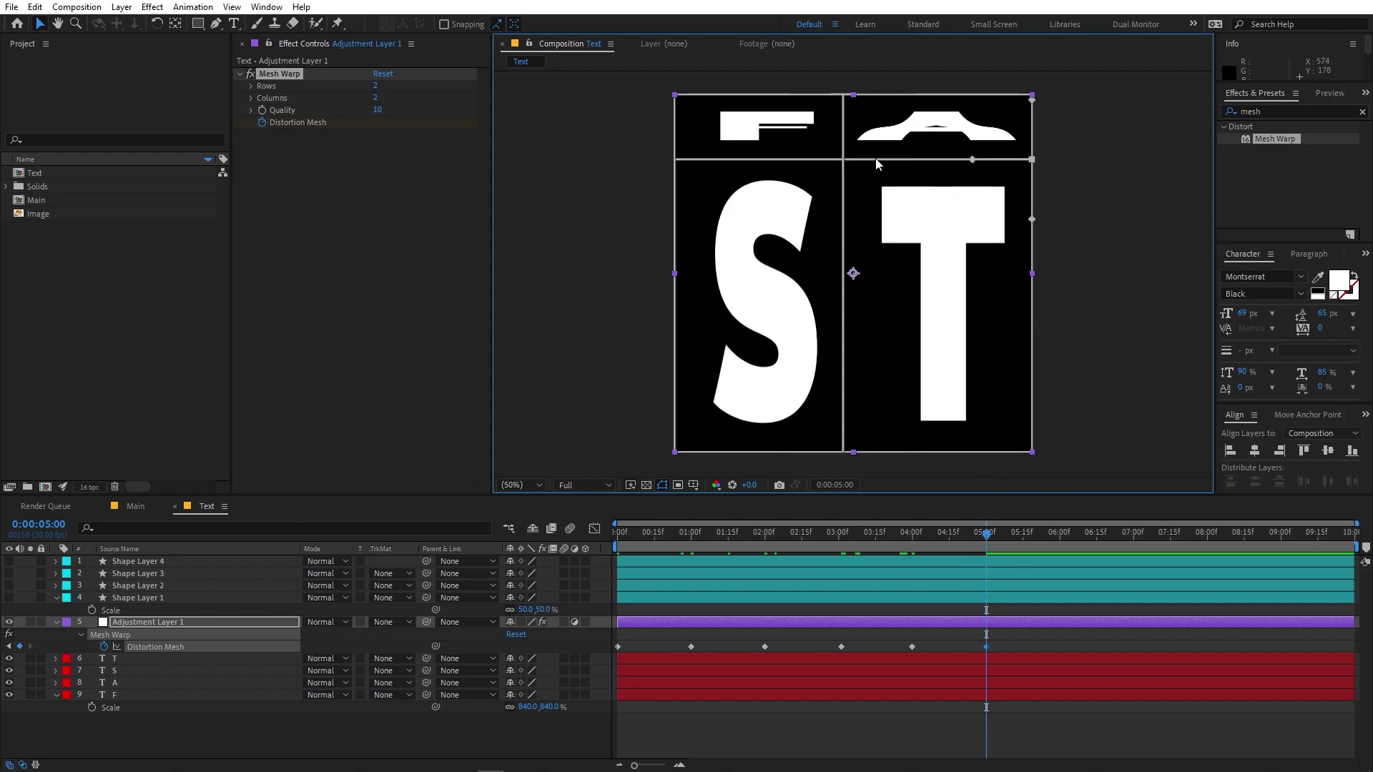
shift+click(844, 159)
shift+click(675, 159)
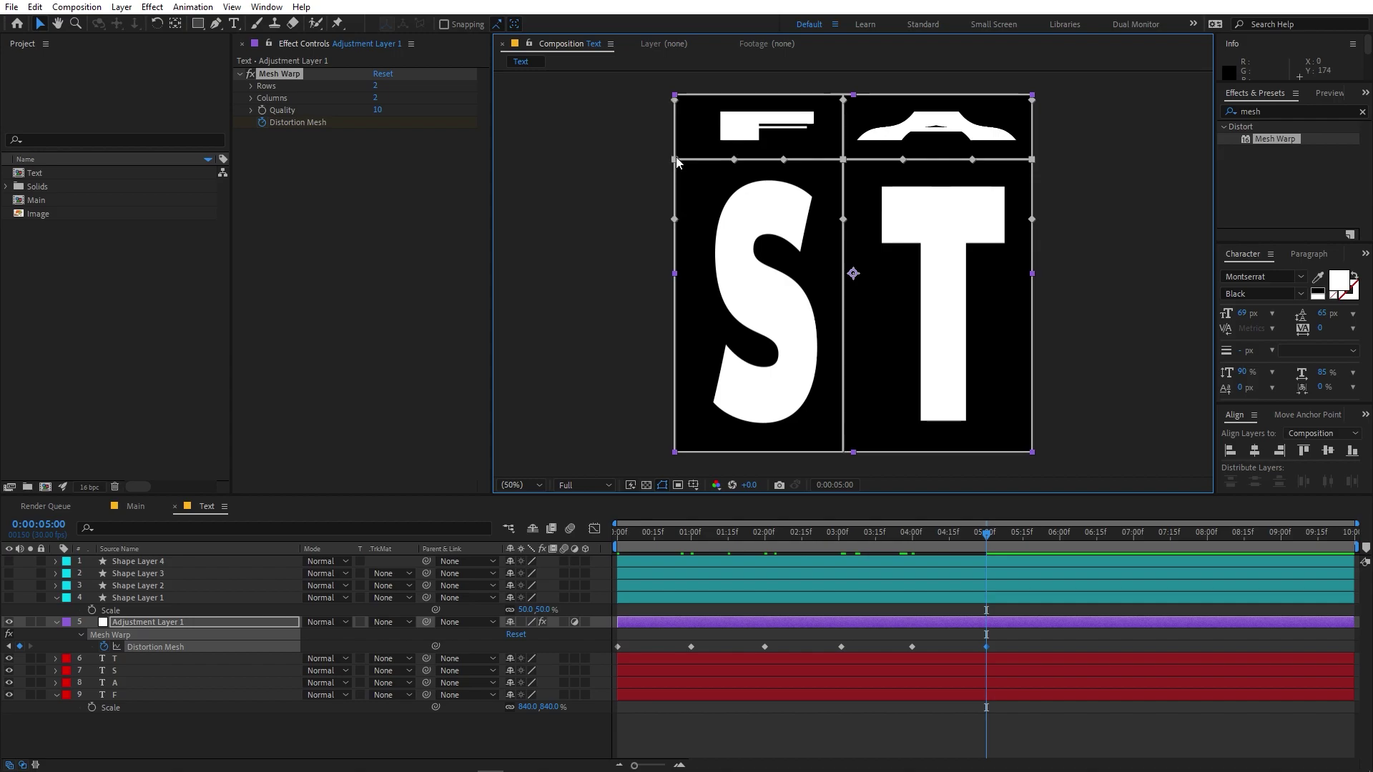
drag(843, 162, 842, 373)
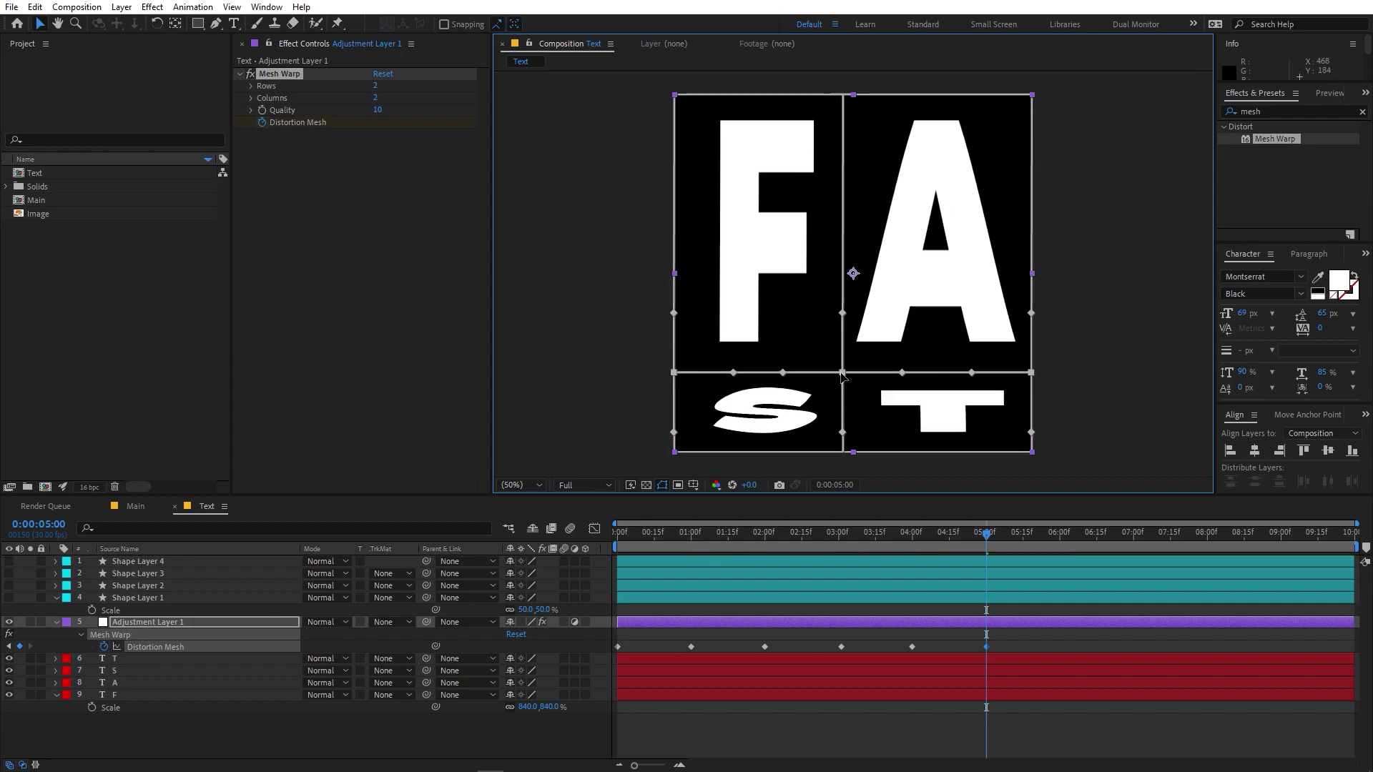
- Review the 5-second warp and marquee-select all Distortion Mesh keyframes
click(964, 545)
drag(965, 546, 990, 585)
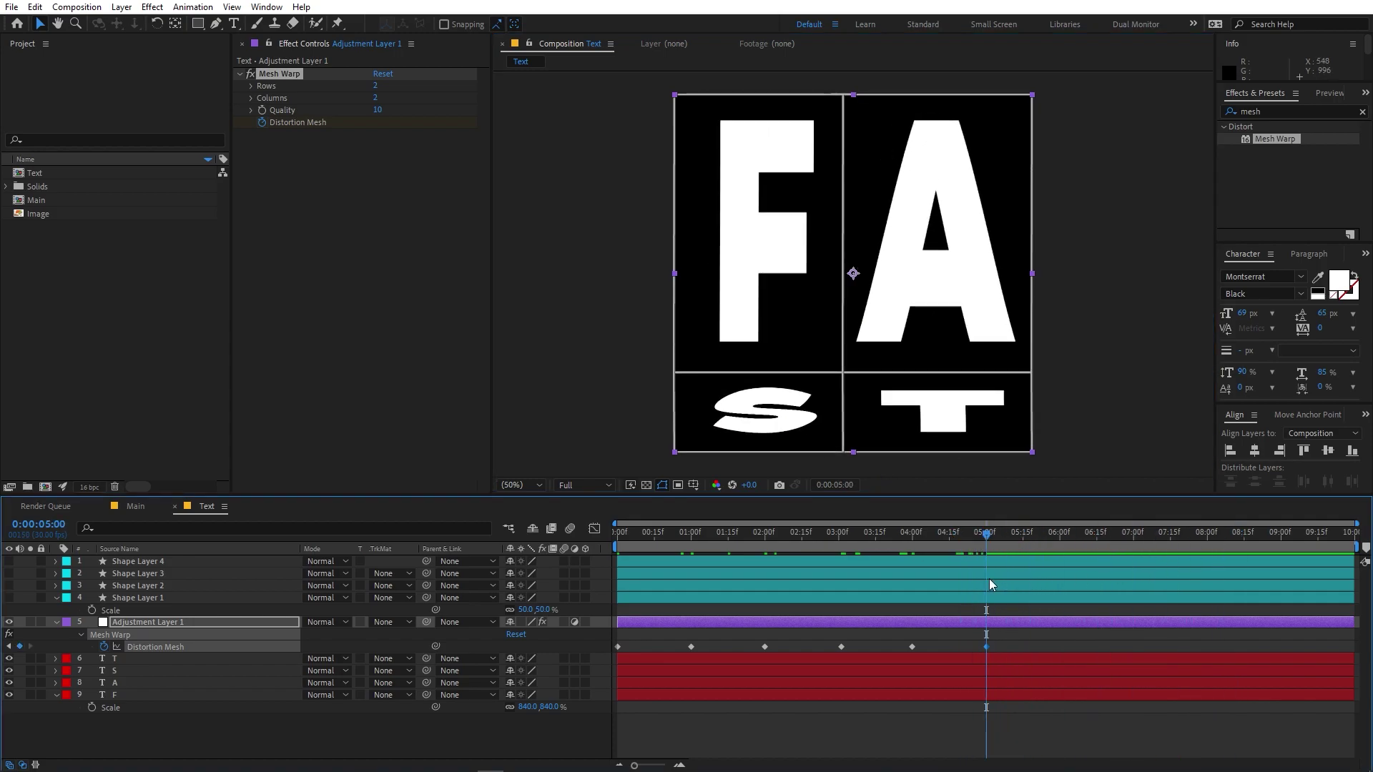
drag(1002, 641, 594, 647)
- In the Graph Editor, raise every mesh keyframe's easing influence to about 70% and preview
click(595, 530)
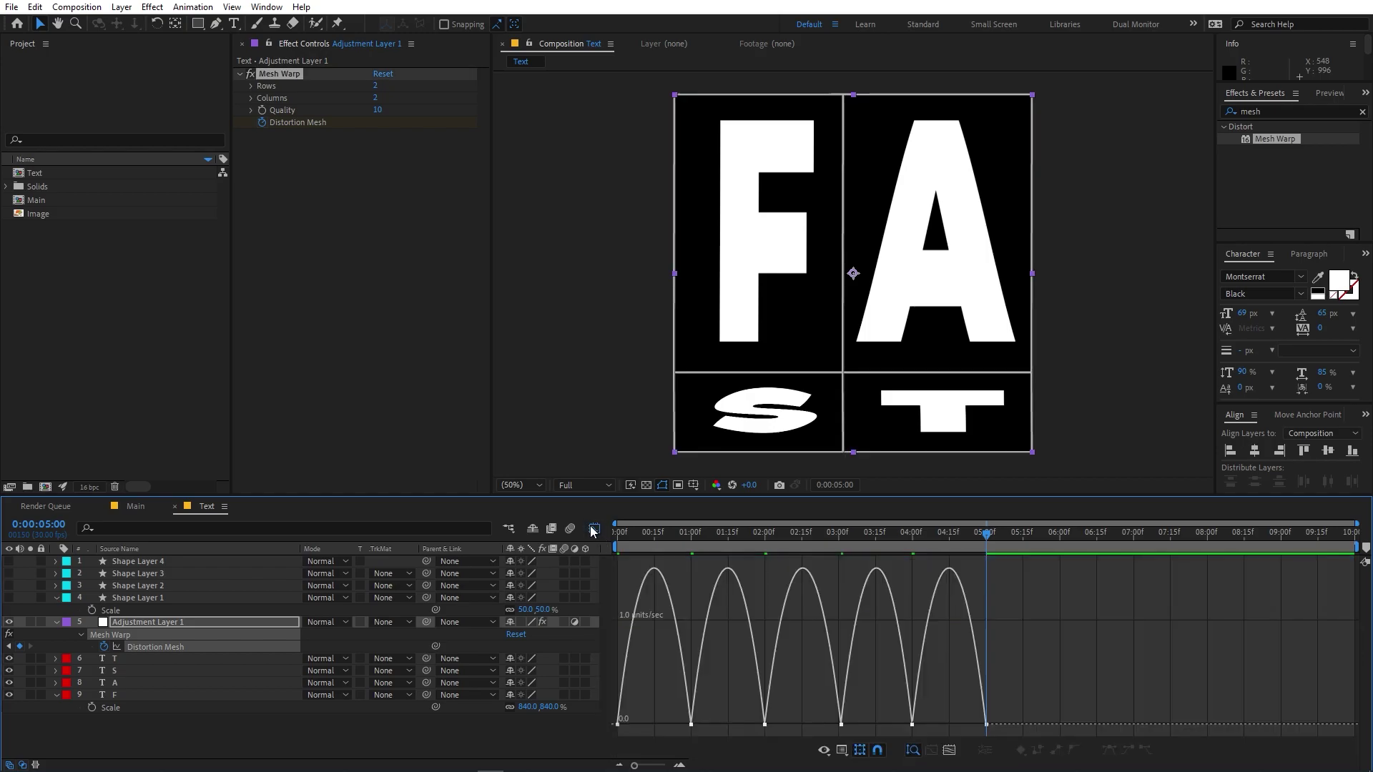
click(846, 748)
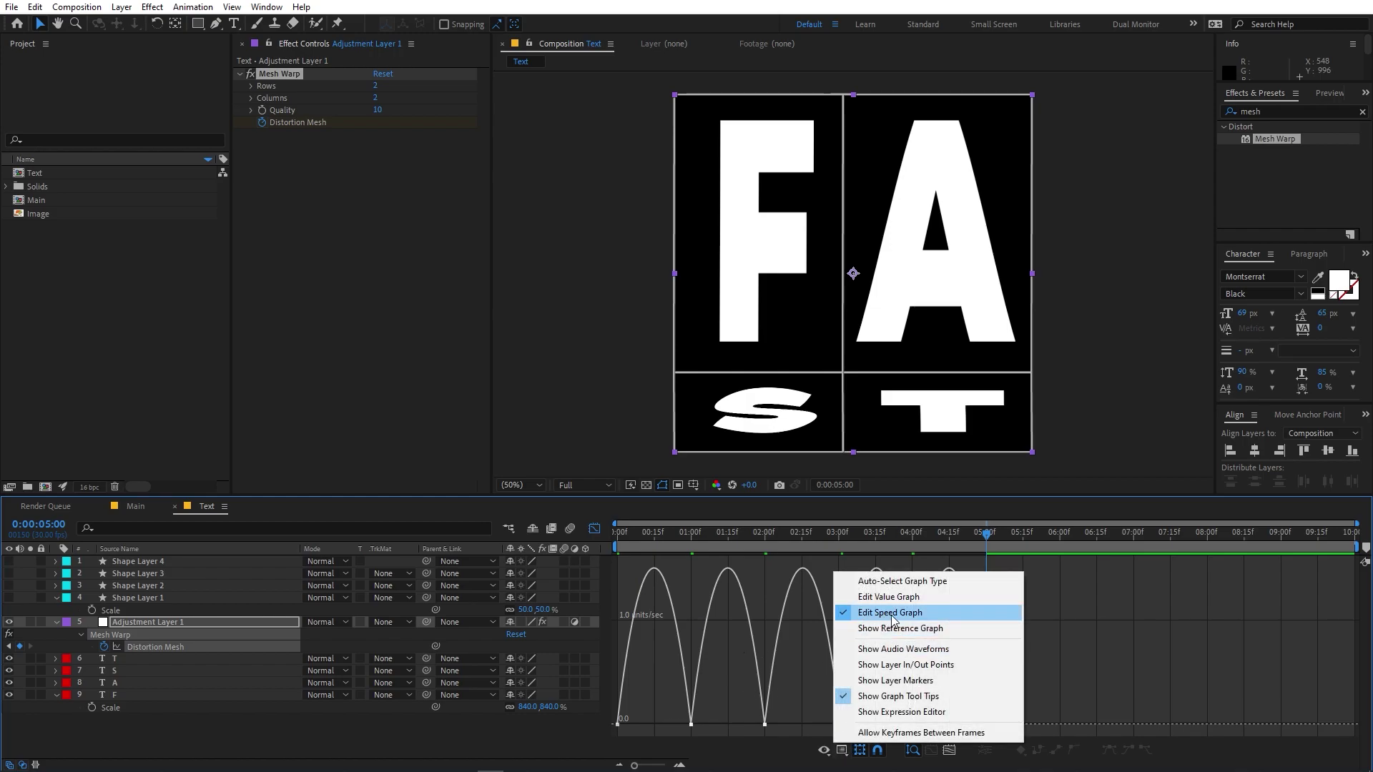
click(1041, 672)
drag(871, 732, 594, 740)
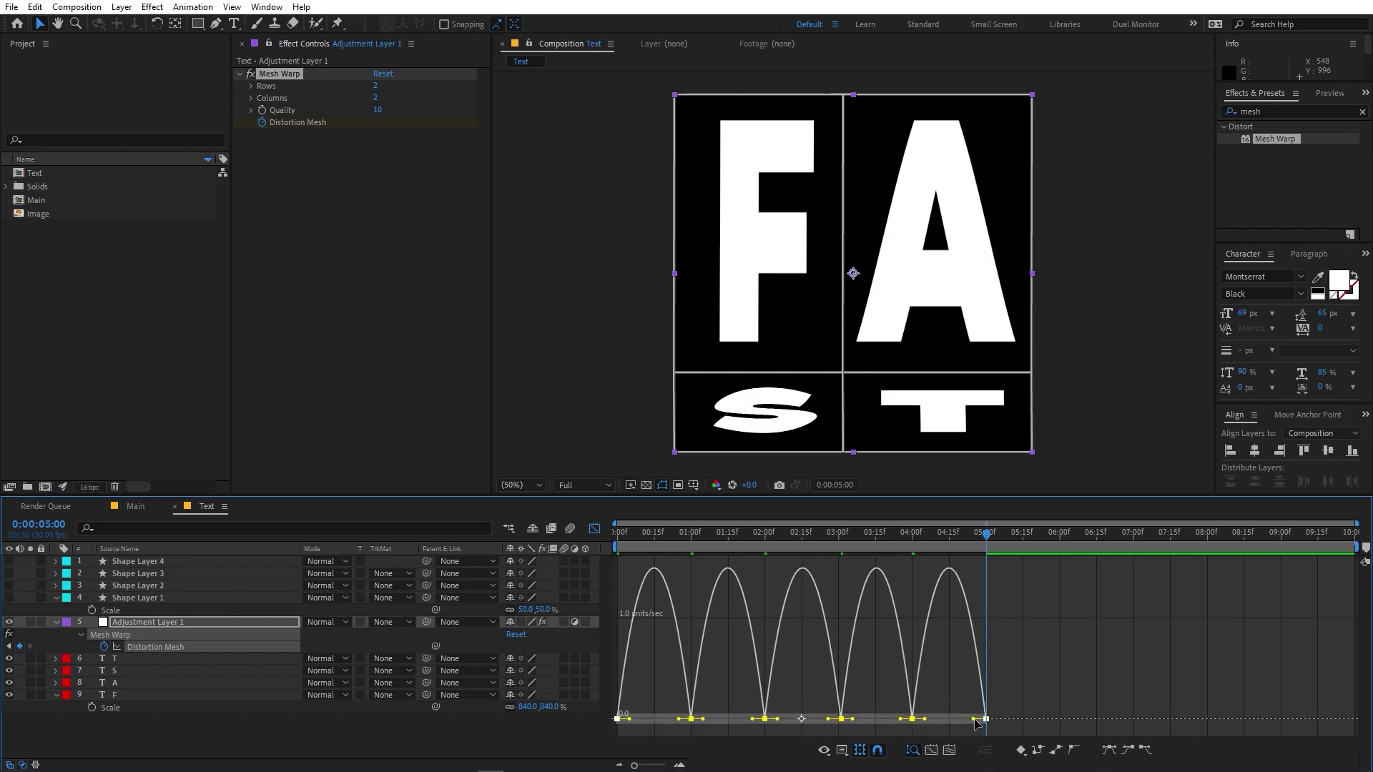
drag(974, 719, 649, 719)
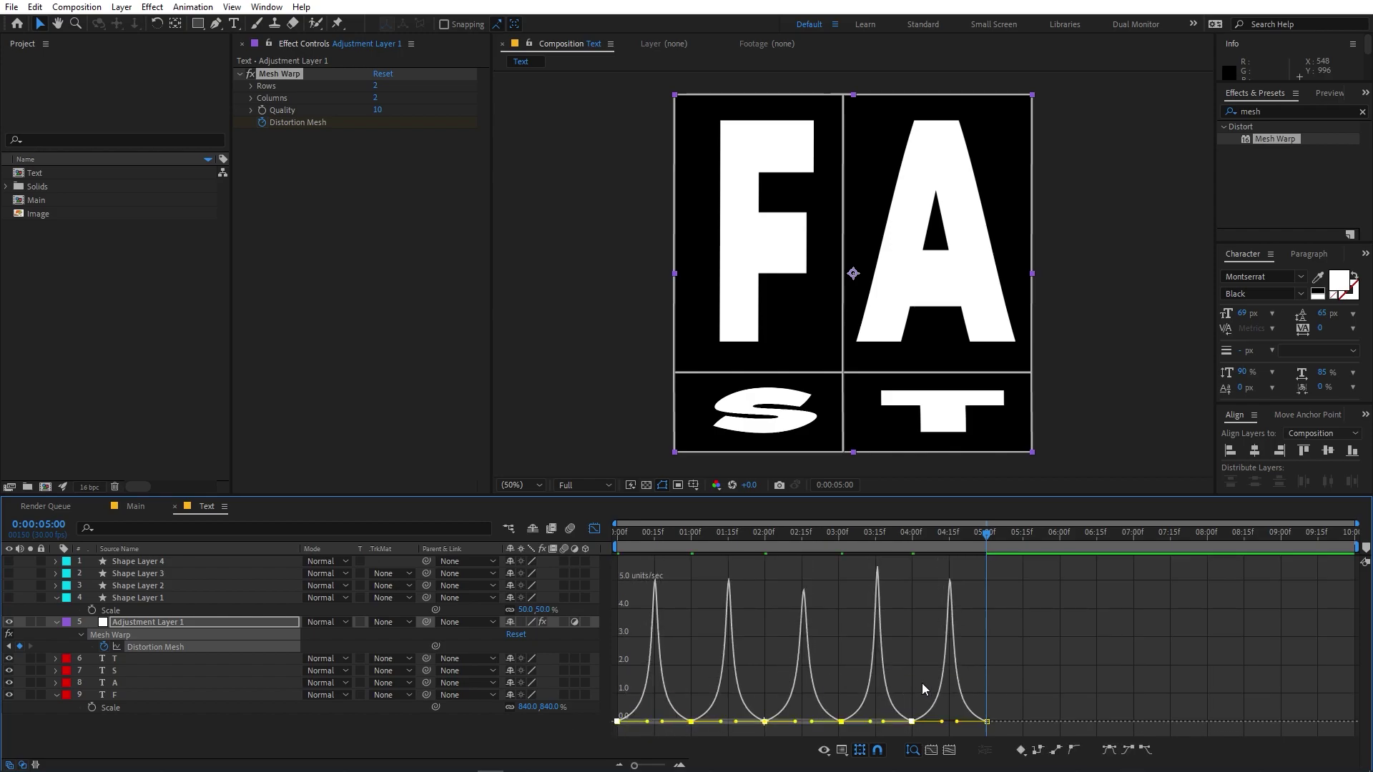
click(595, 529)
key(space)
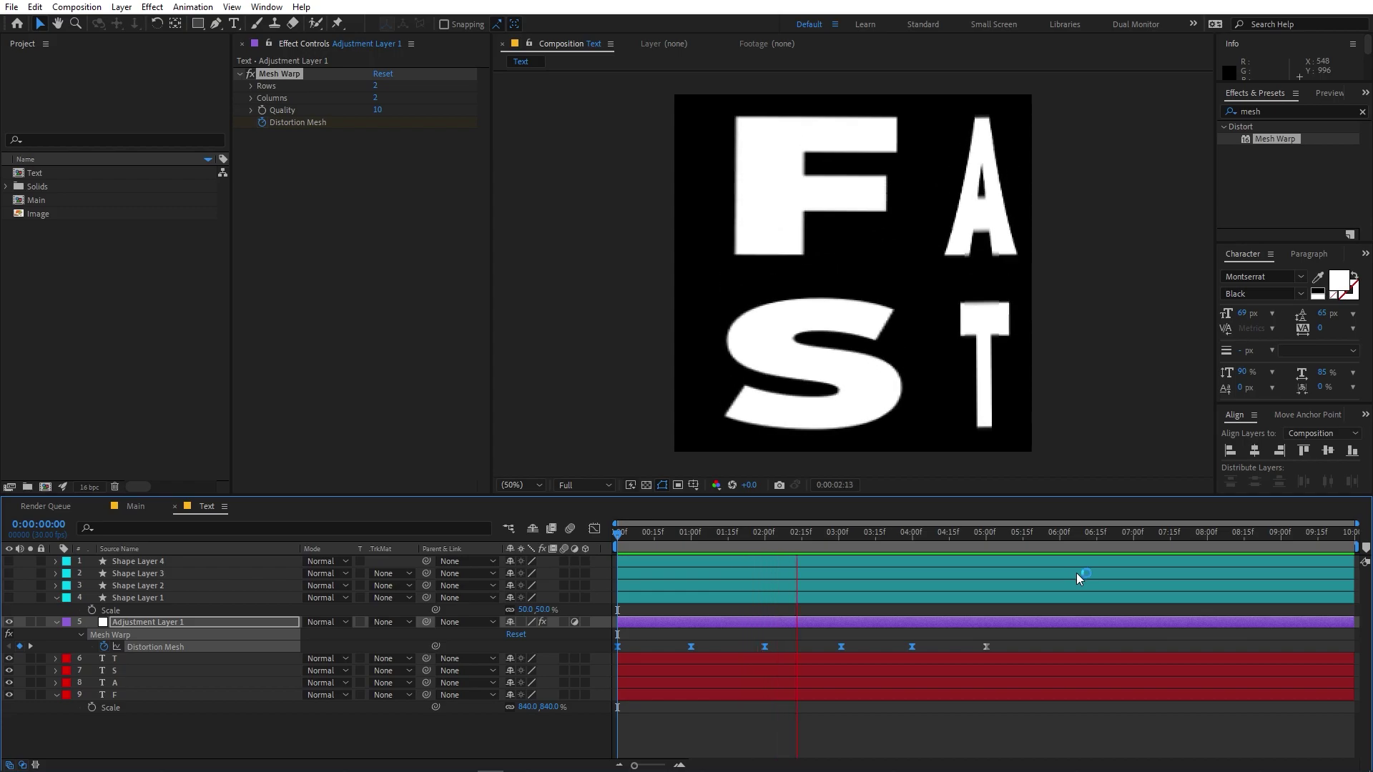
- Test squeezing the six mesh keyframes closer together, preview it, then undo
click(954, 533)
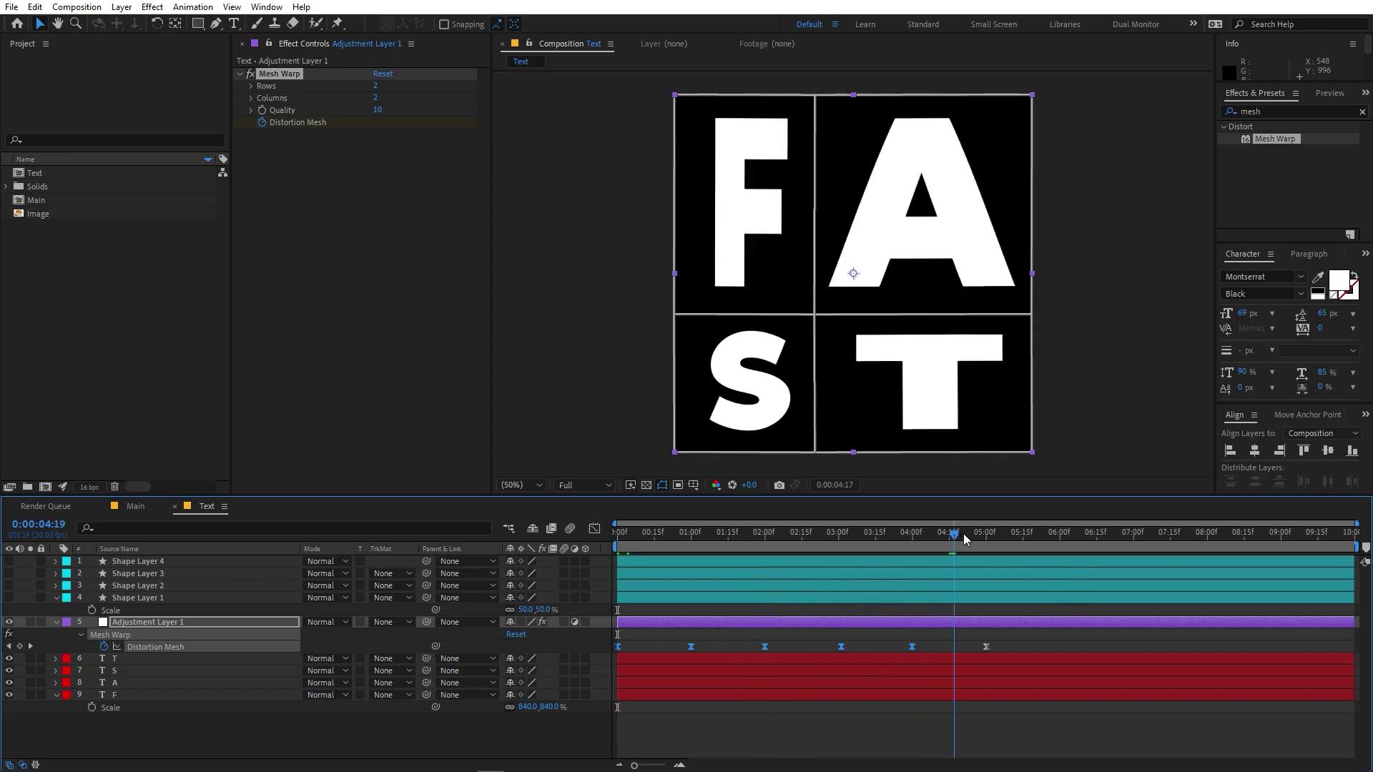
key(space)
drag(1010, 642, 582, 657)
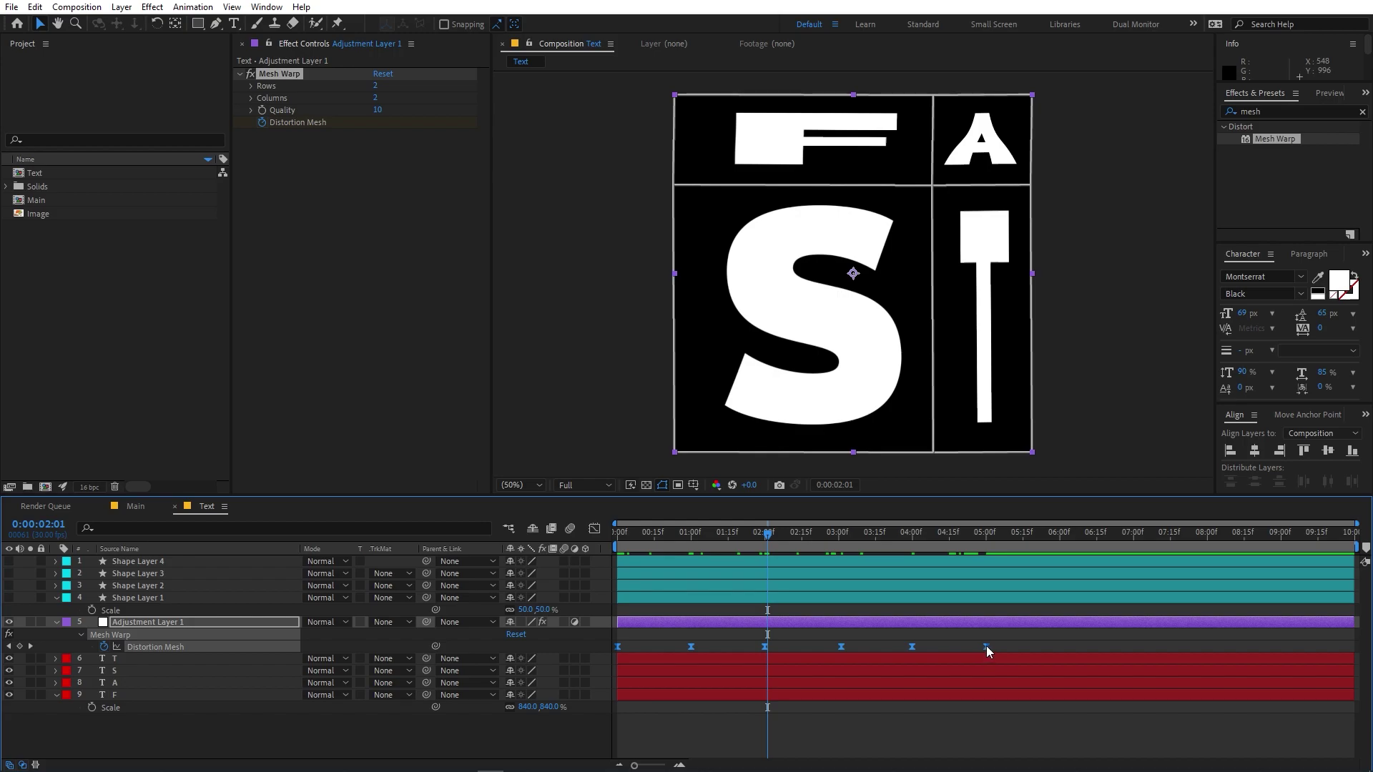
drag(986, 646, 882, 641)
key(Home)
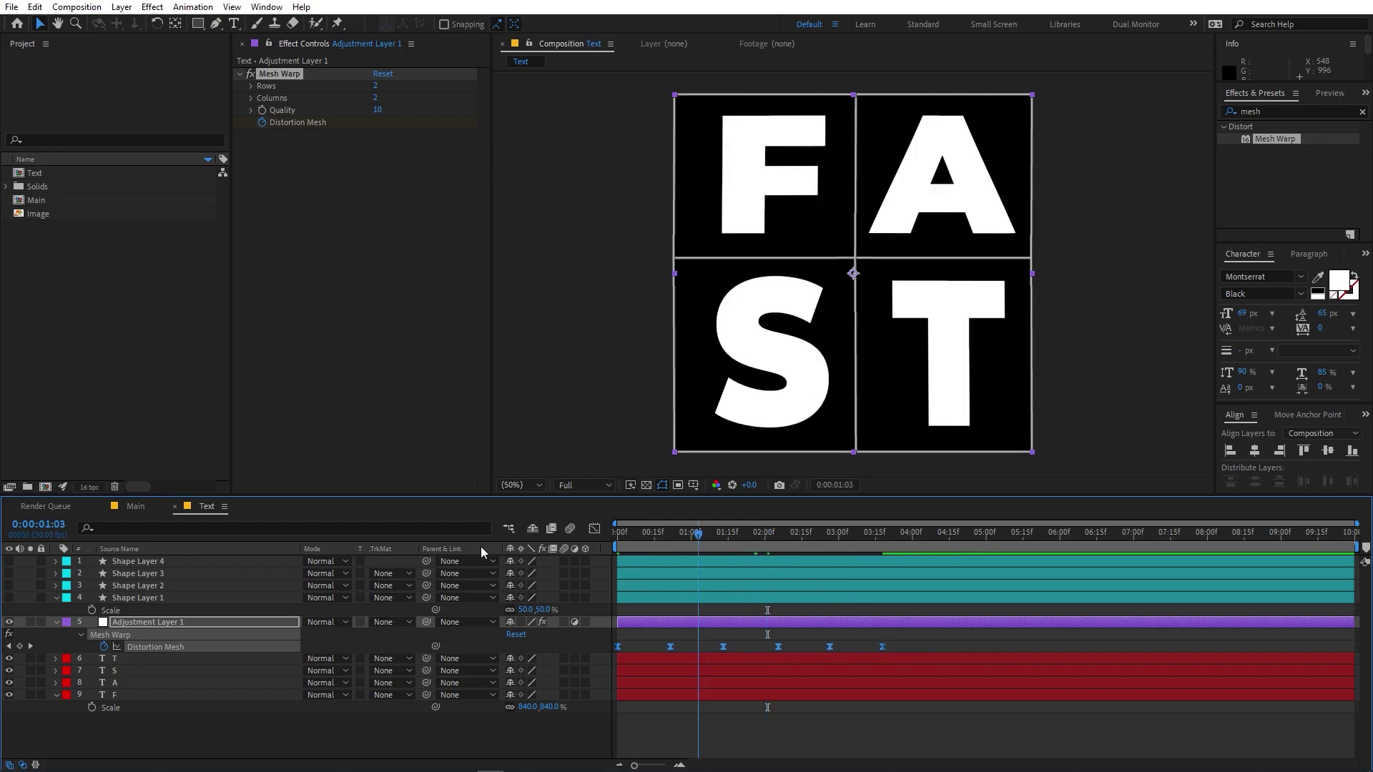
key(space)
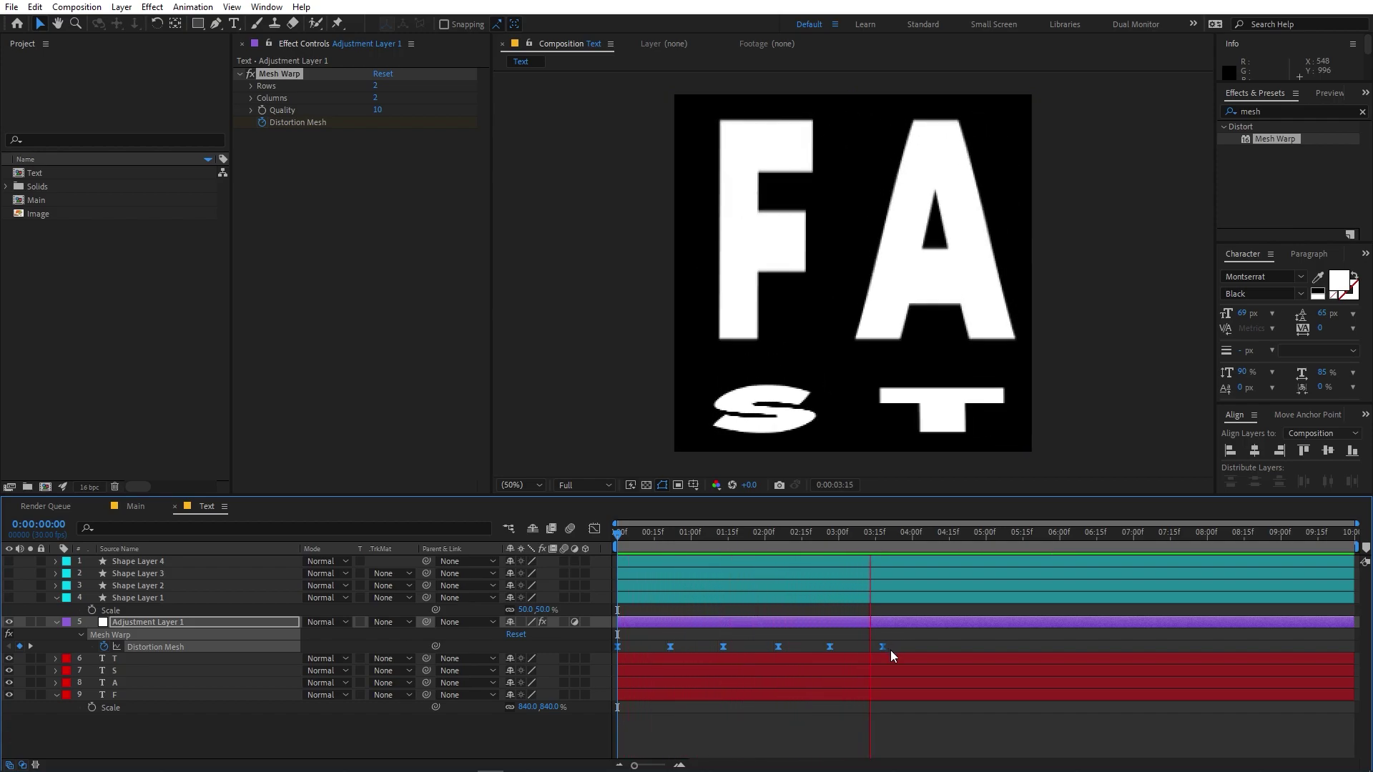
key(space)
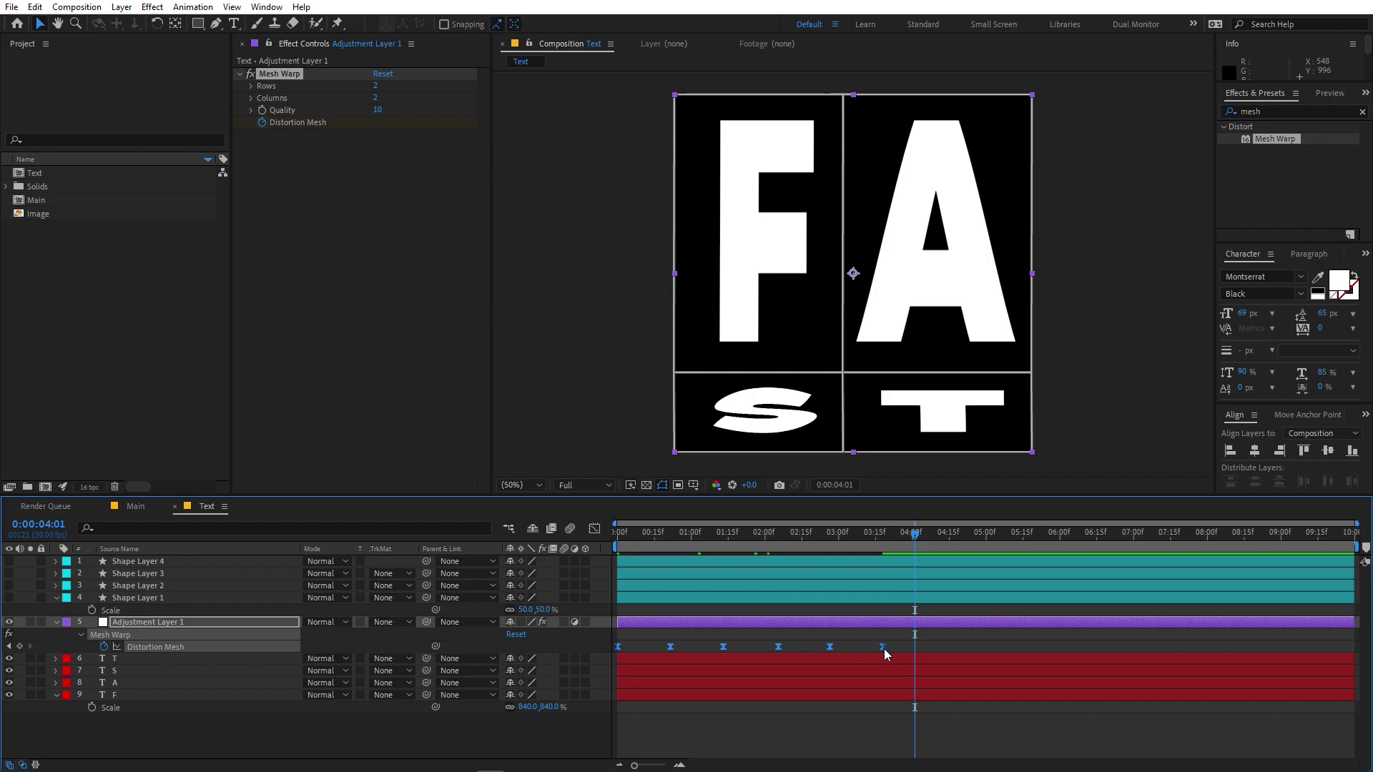
key(ctrl+z)
click(1027, 637)
- Copy five Distortion Mesh keyframes, paste them at 6:00, and play through the repeats
drag(930, 549, 982, 552)
drag(1002, 638, 795, 645)
drag(684, 646, 683, 647)
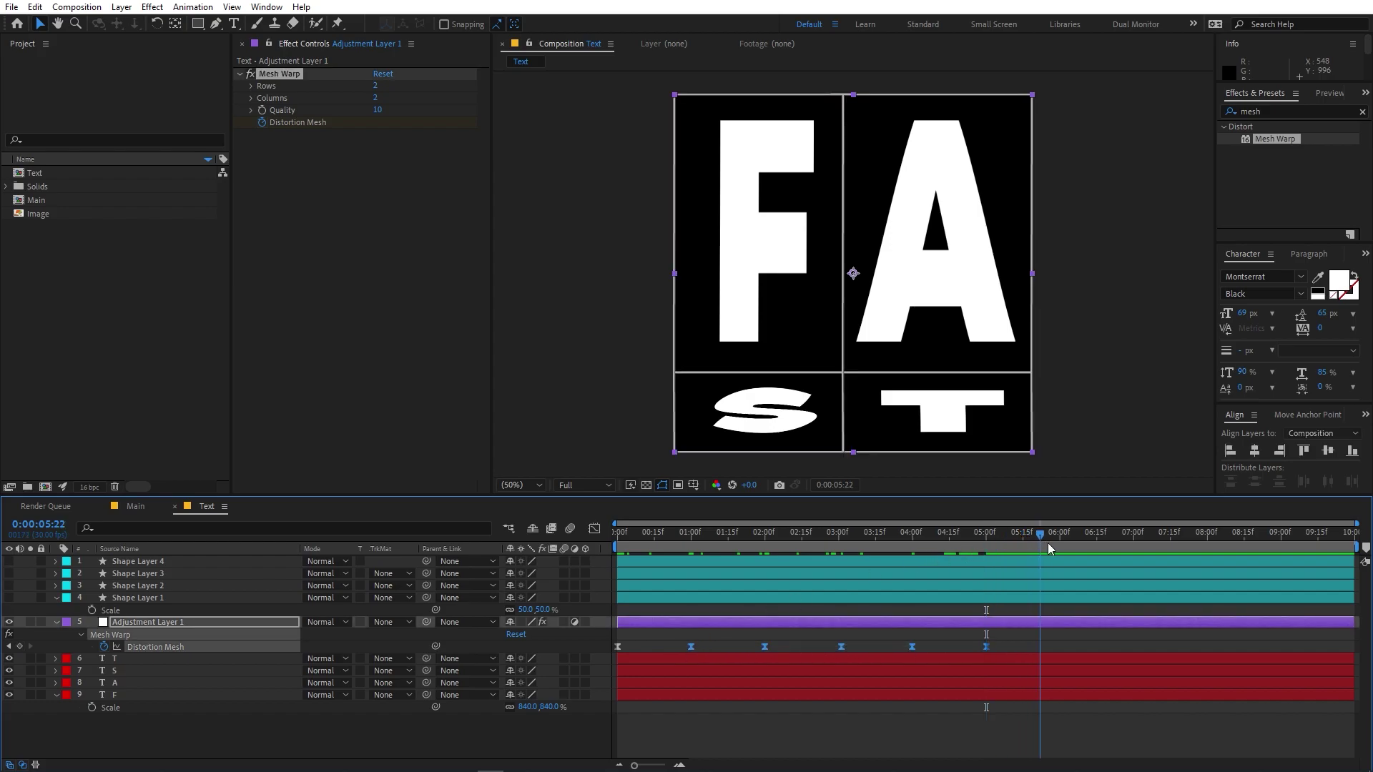
key(ctrl+v)
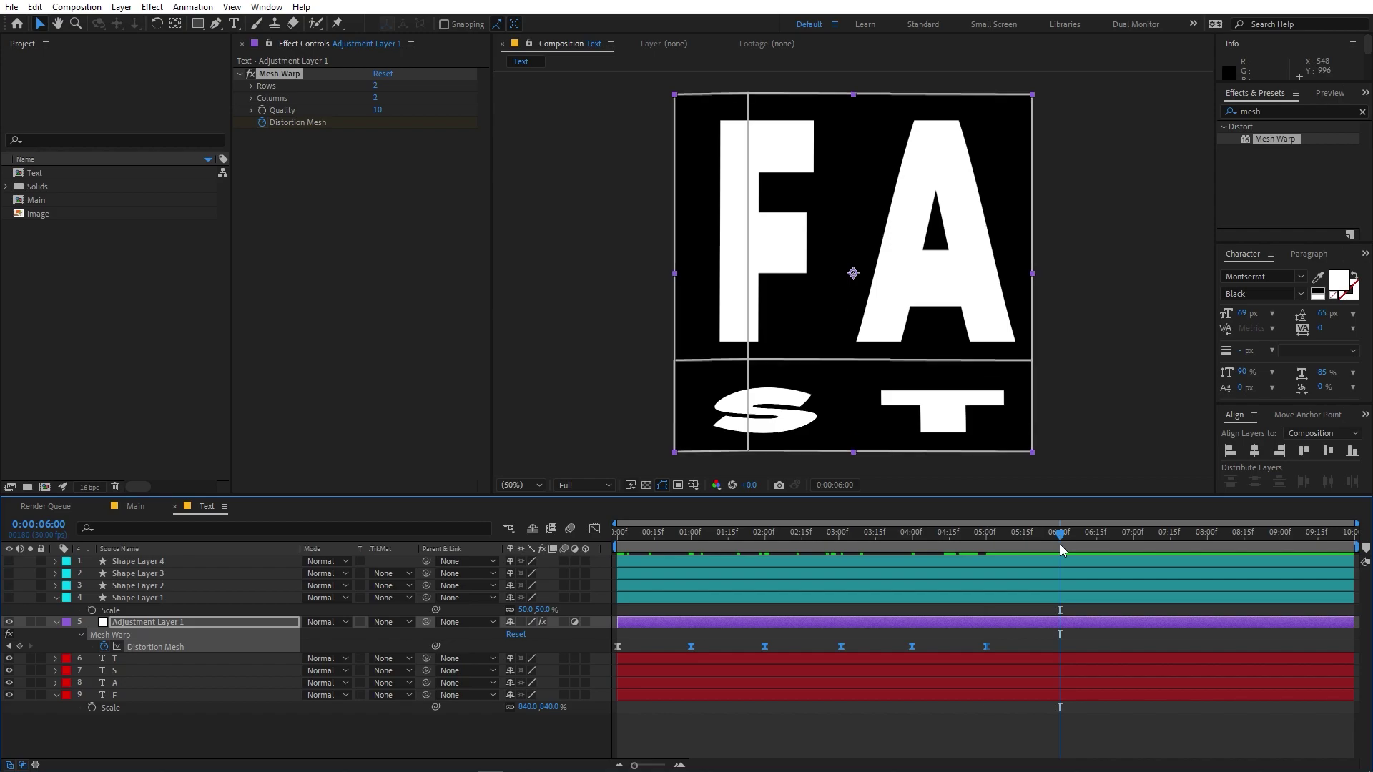
drag(861, 543, 1267, 575)
key(space)
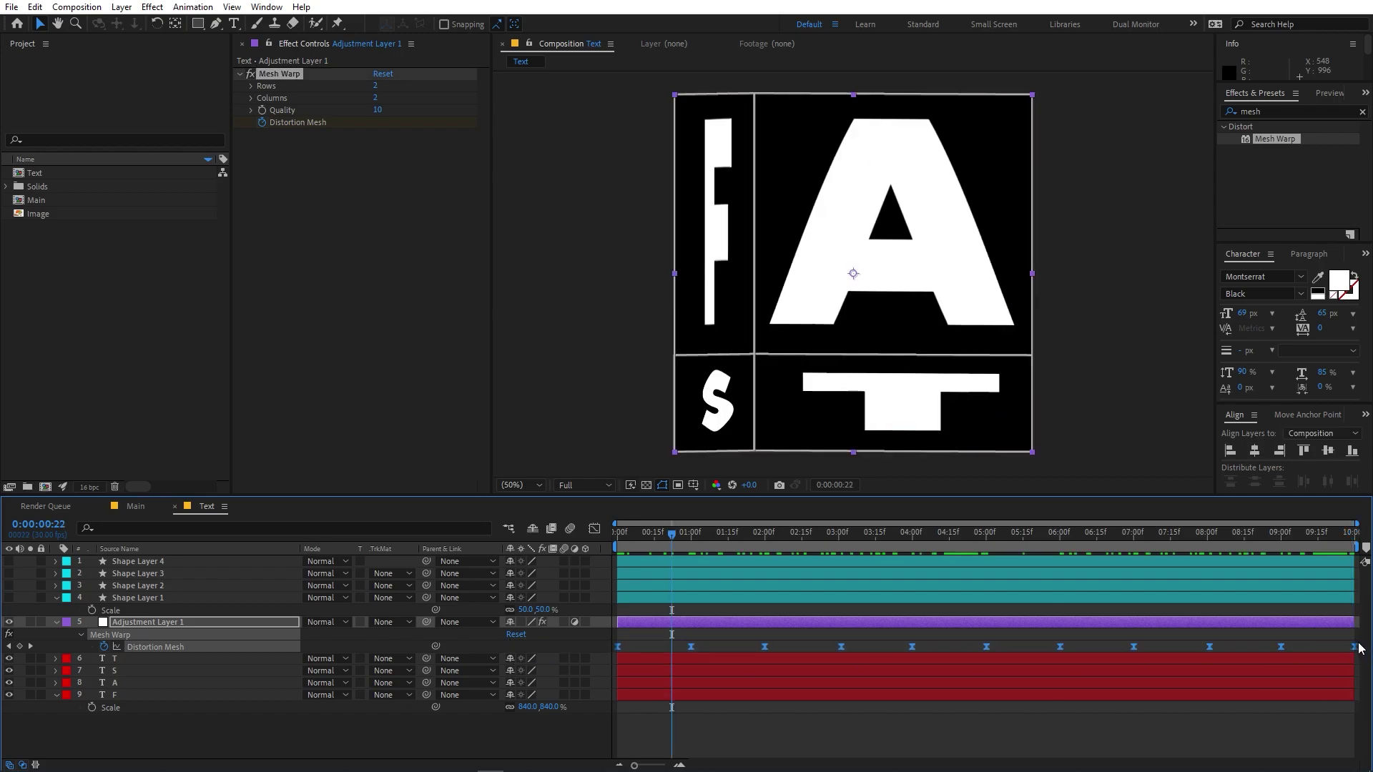
- Compress the whole keyframe set to end around 7:00 and preview the faster swaps
drag(1342, 647, 1133, 645)
key(Home)
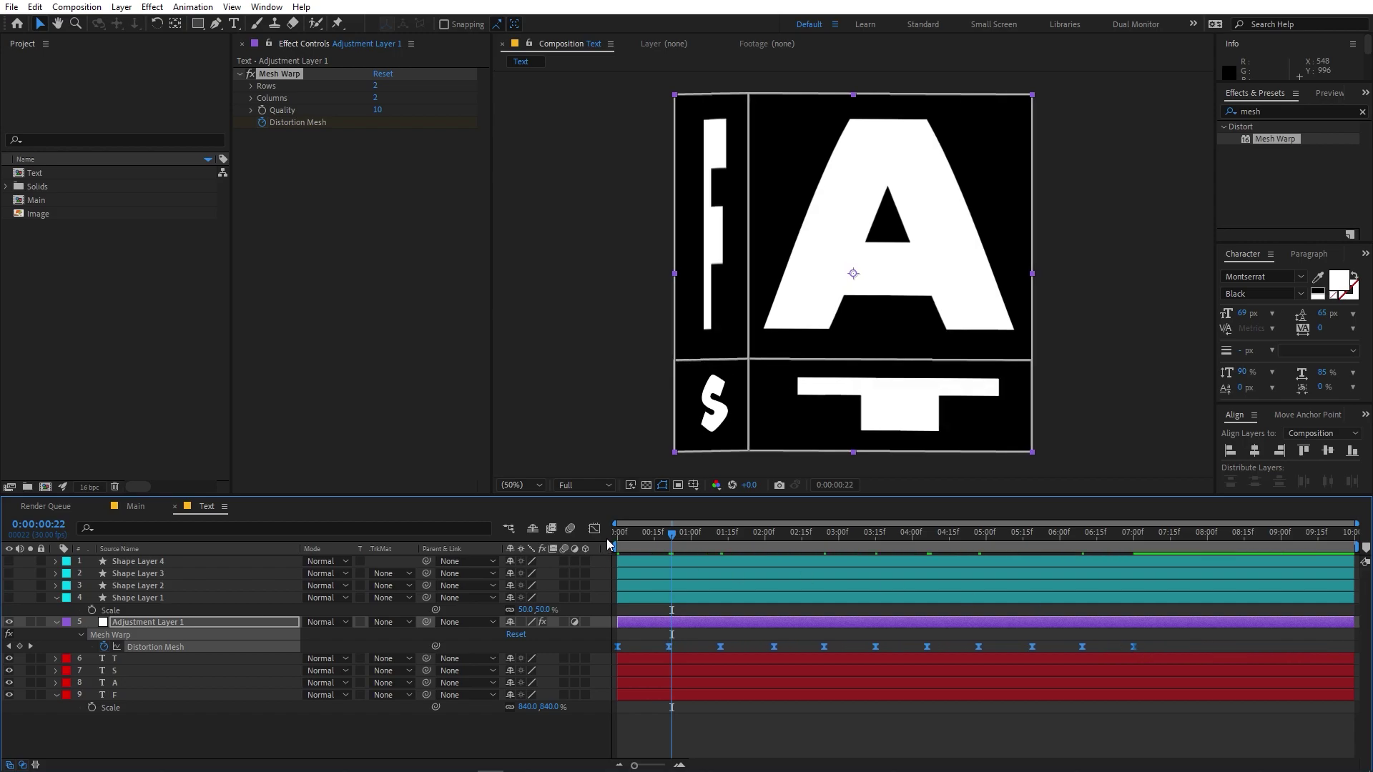
key(space)
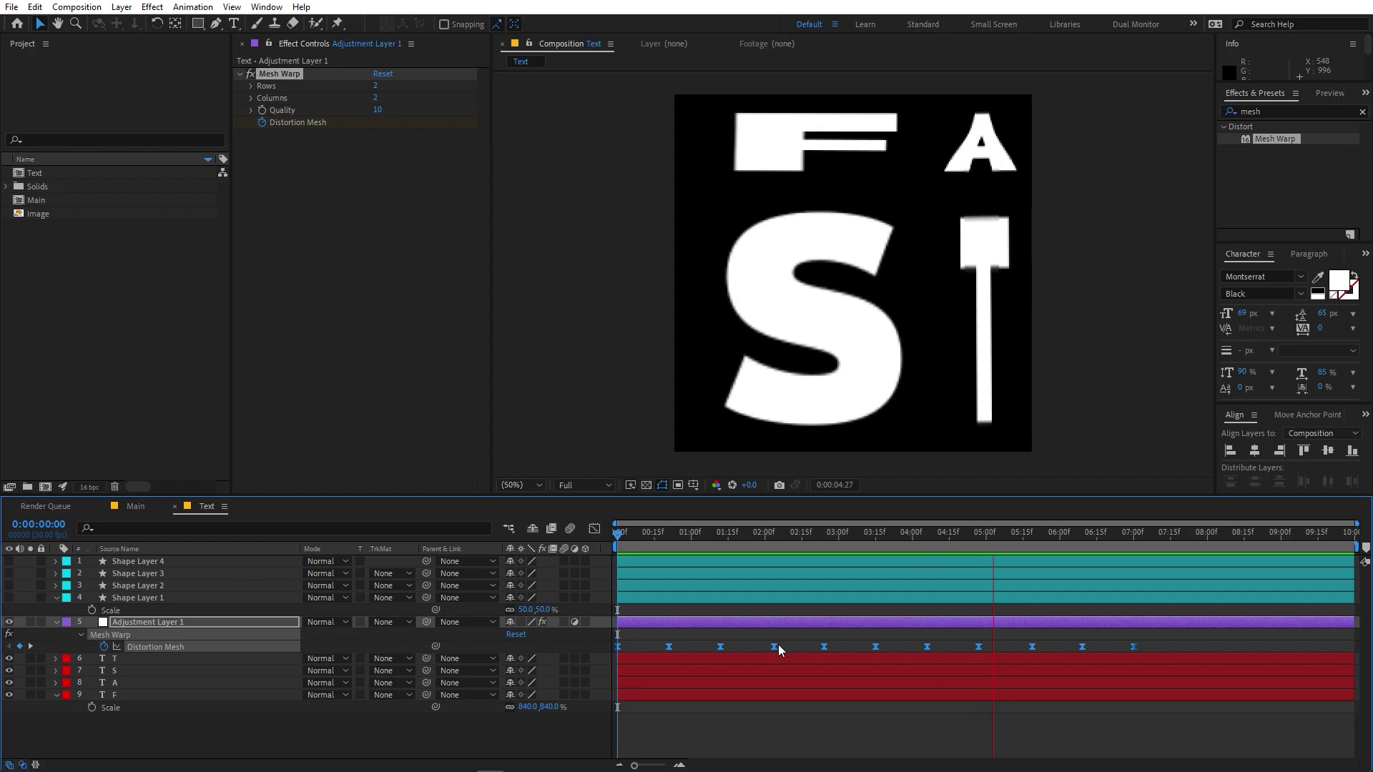
key(space)
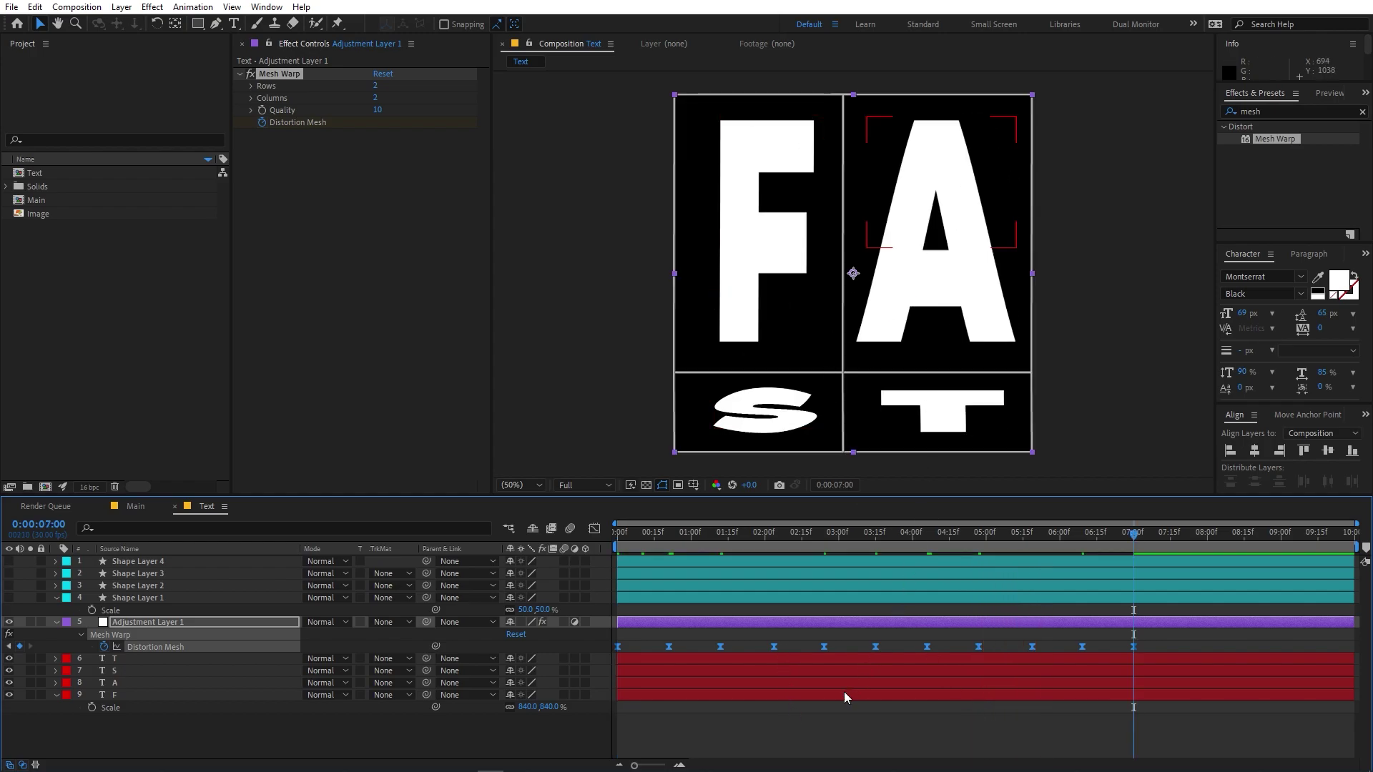
- Create a new fully saturated magenta solid layer
click(831, 720)
right_click(260, 731)
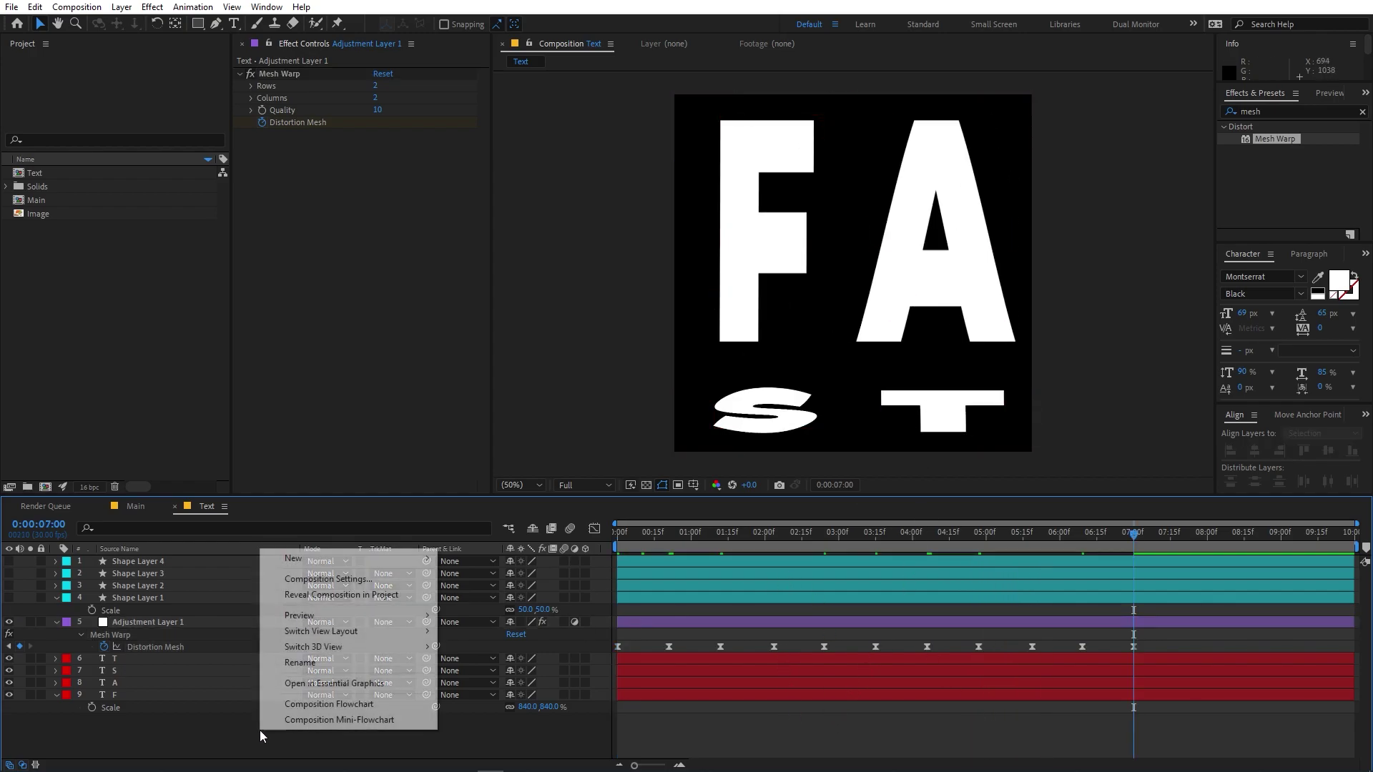
mouse_move(374, 553)
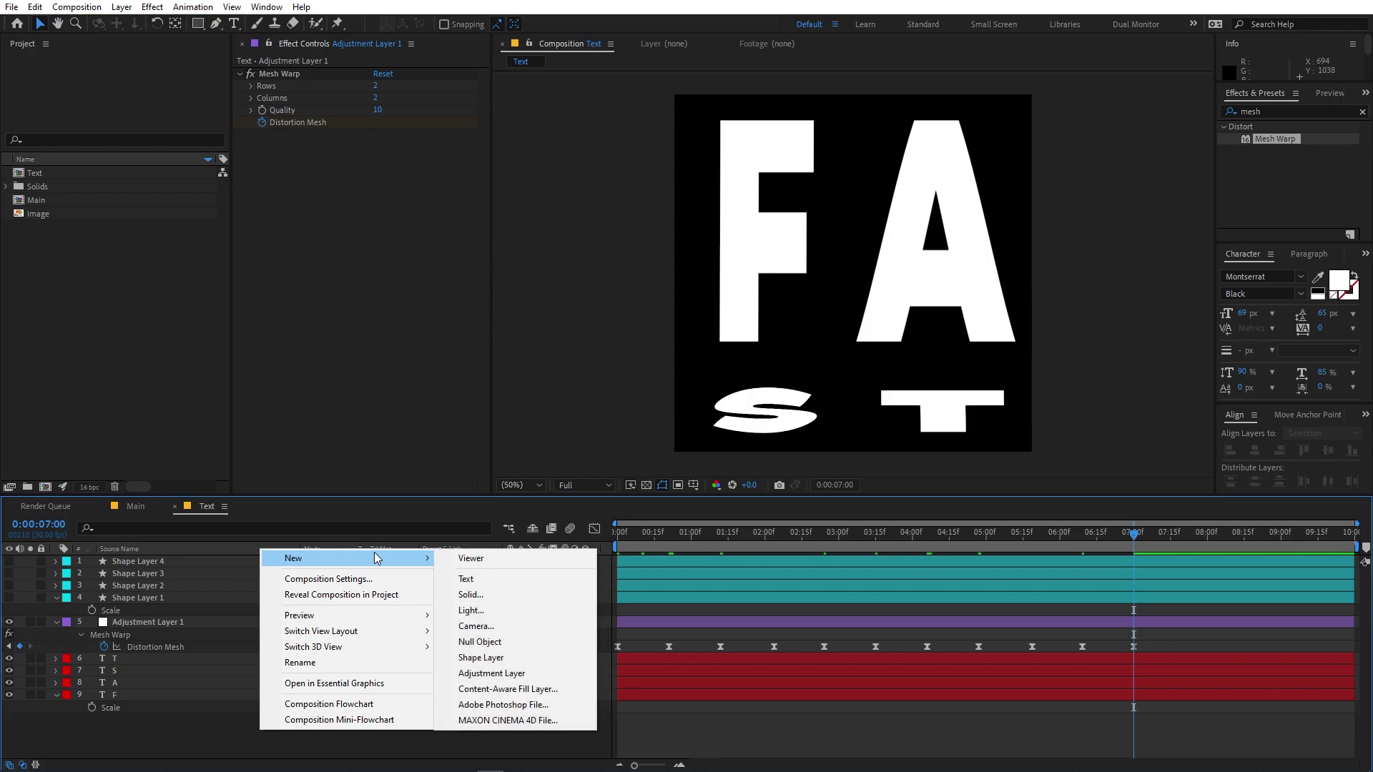
click(478, 595)
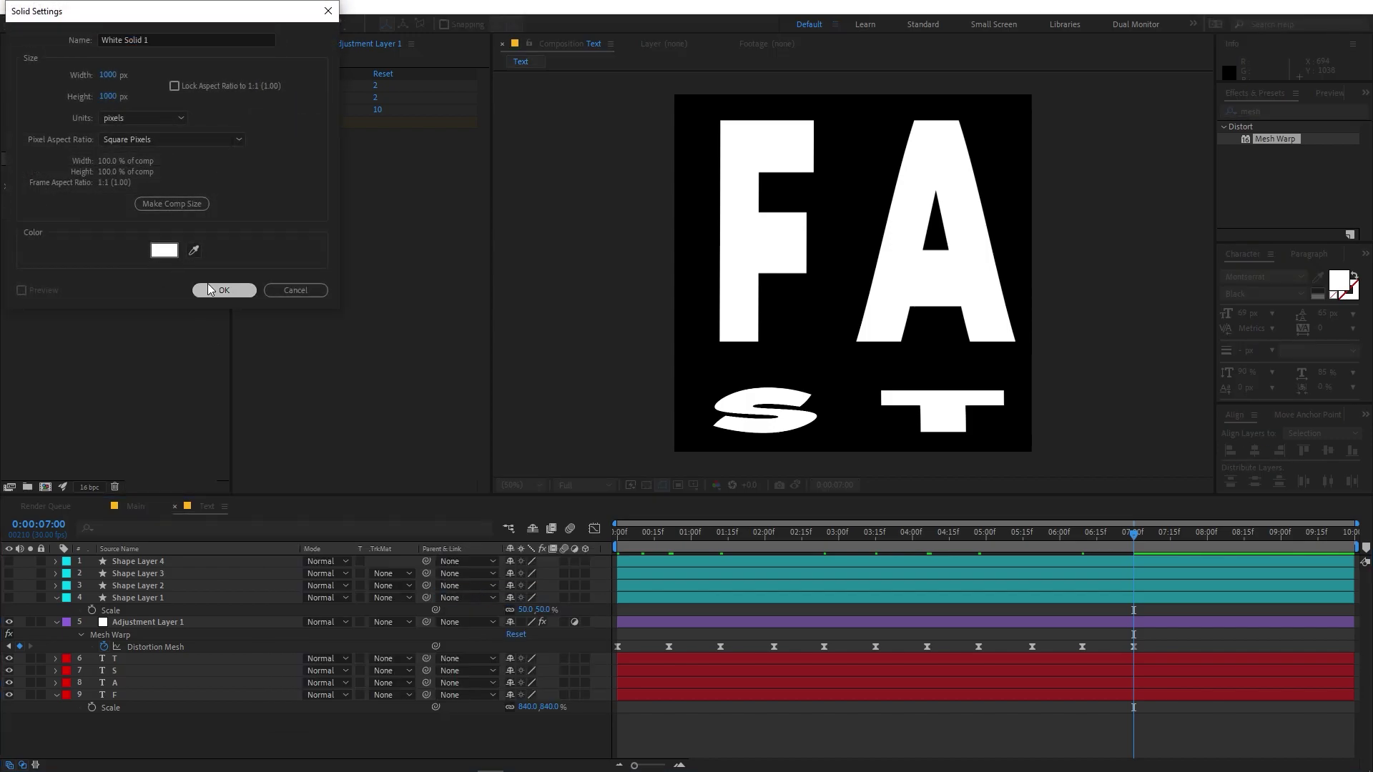
click(169, 252)
click(335, 351)
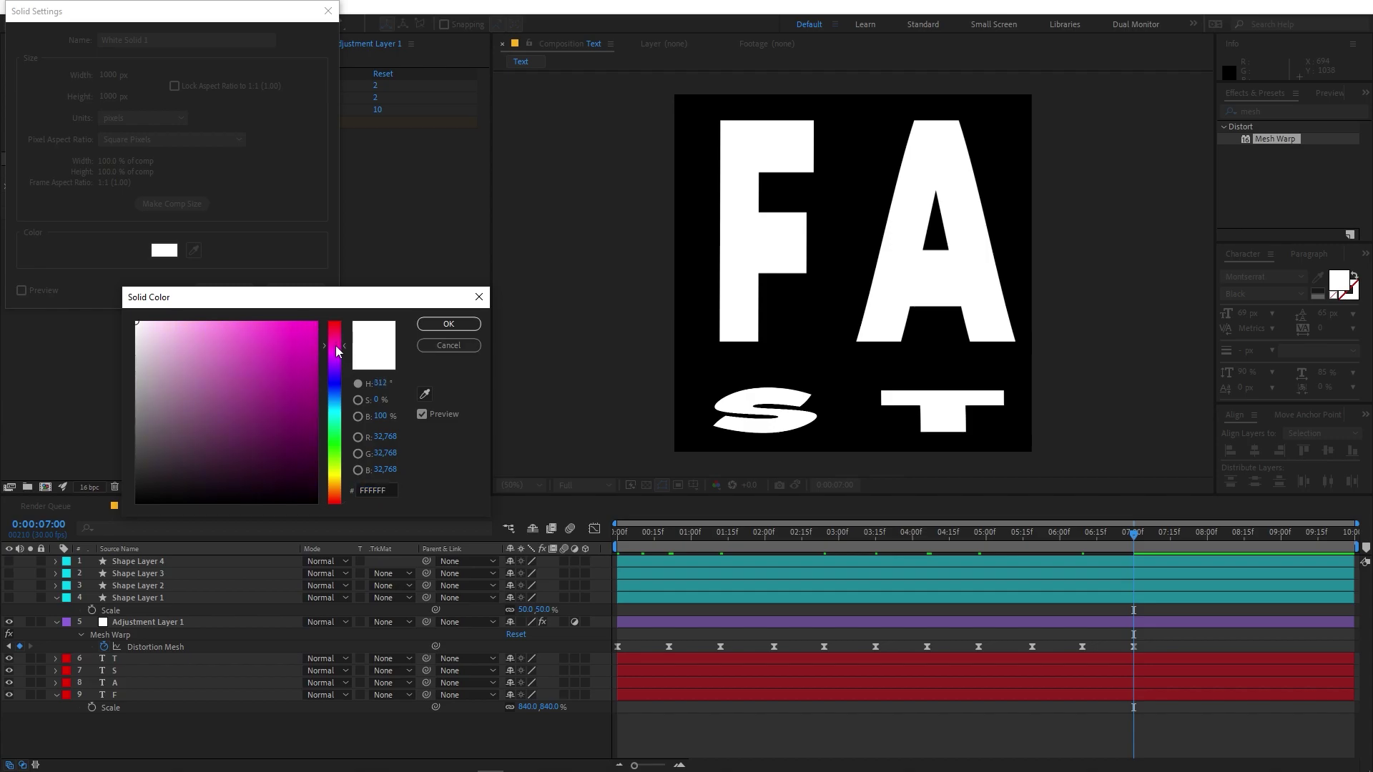
drag(219, 340, 370, 284)
click(461, 327)
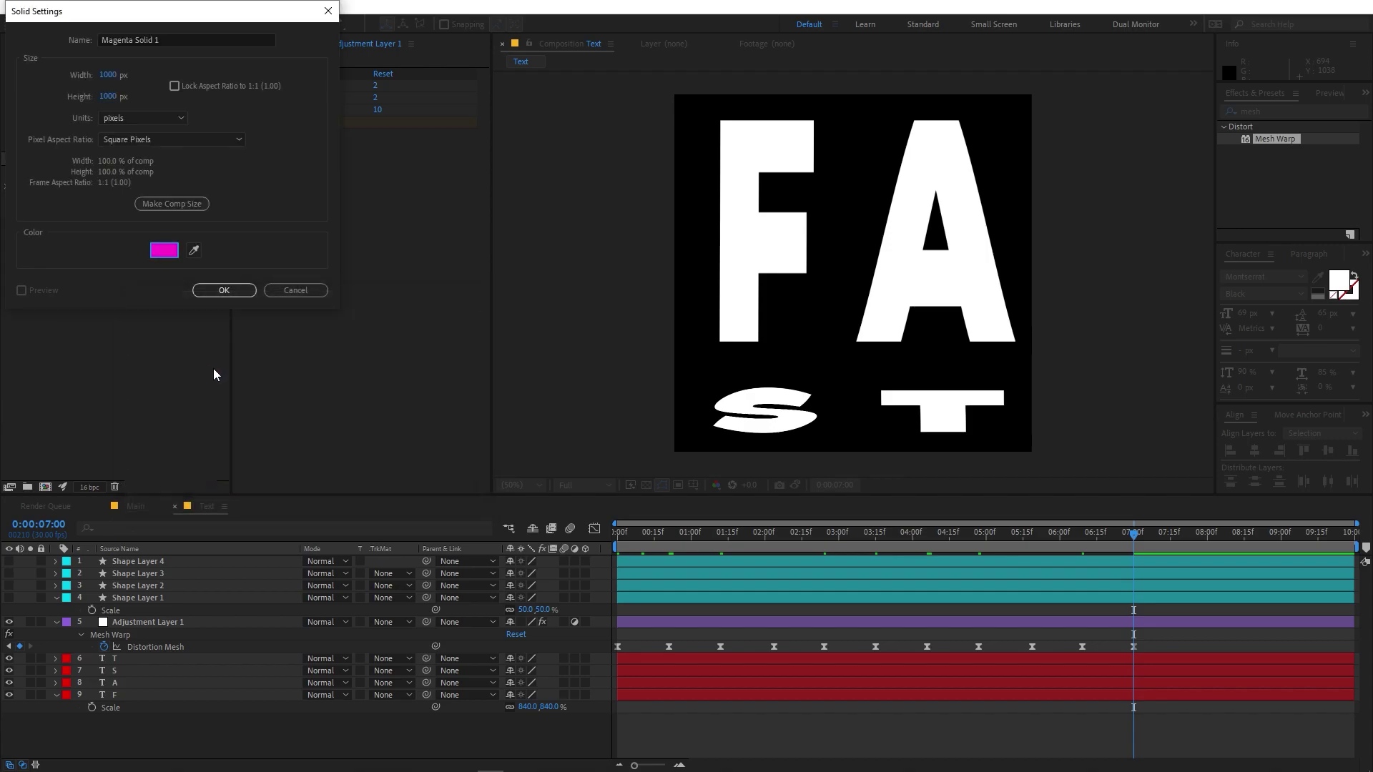
click(227, 292)
- Move the magenta solid beneath the letters and scale it to 129.6%
drag(179, 561, 177, 721)
key(s)
drag(530, 732, 771, 590)
click(667, 621)
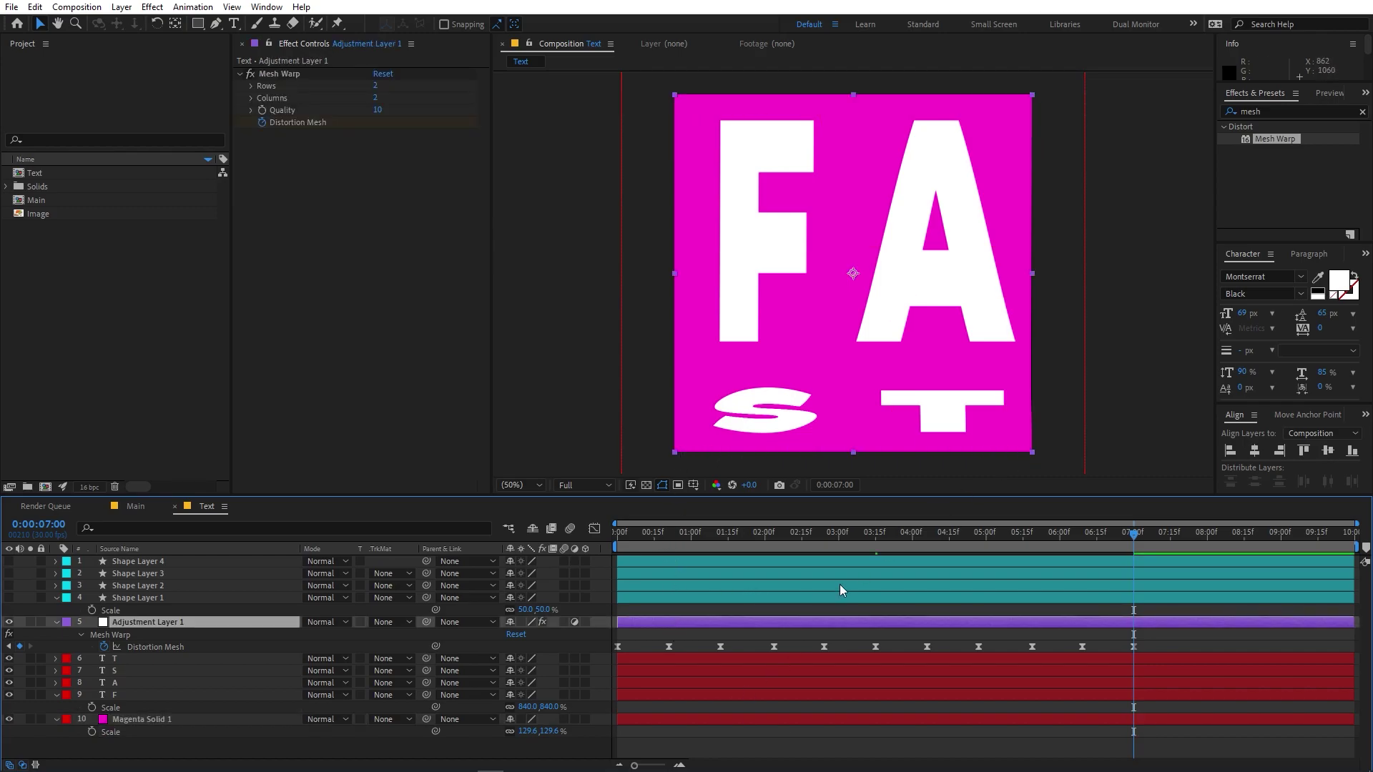
click(745, 638)
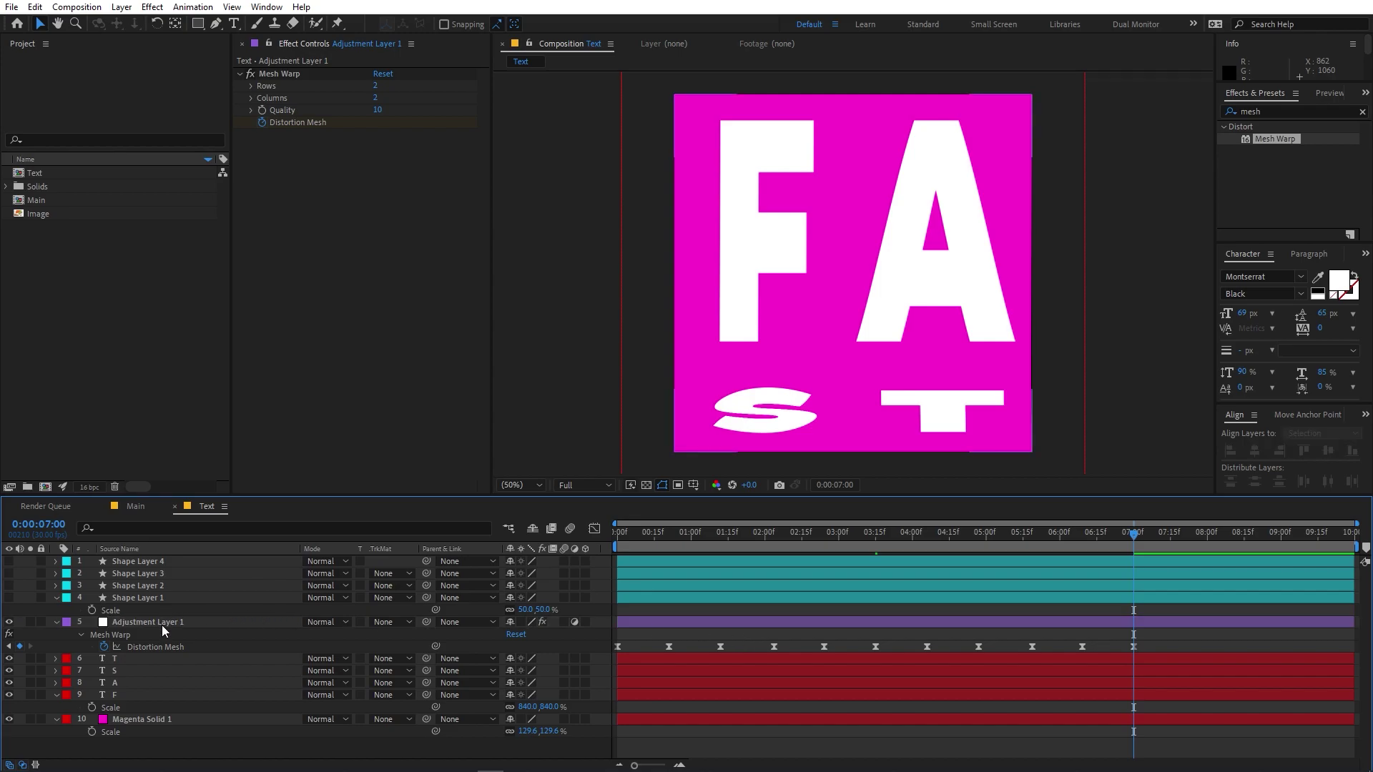
- Apply a Fill effect to the F layer in dark blue-violet #200675
drag(691, 529, 883, 534)
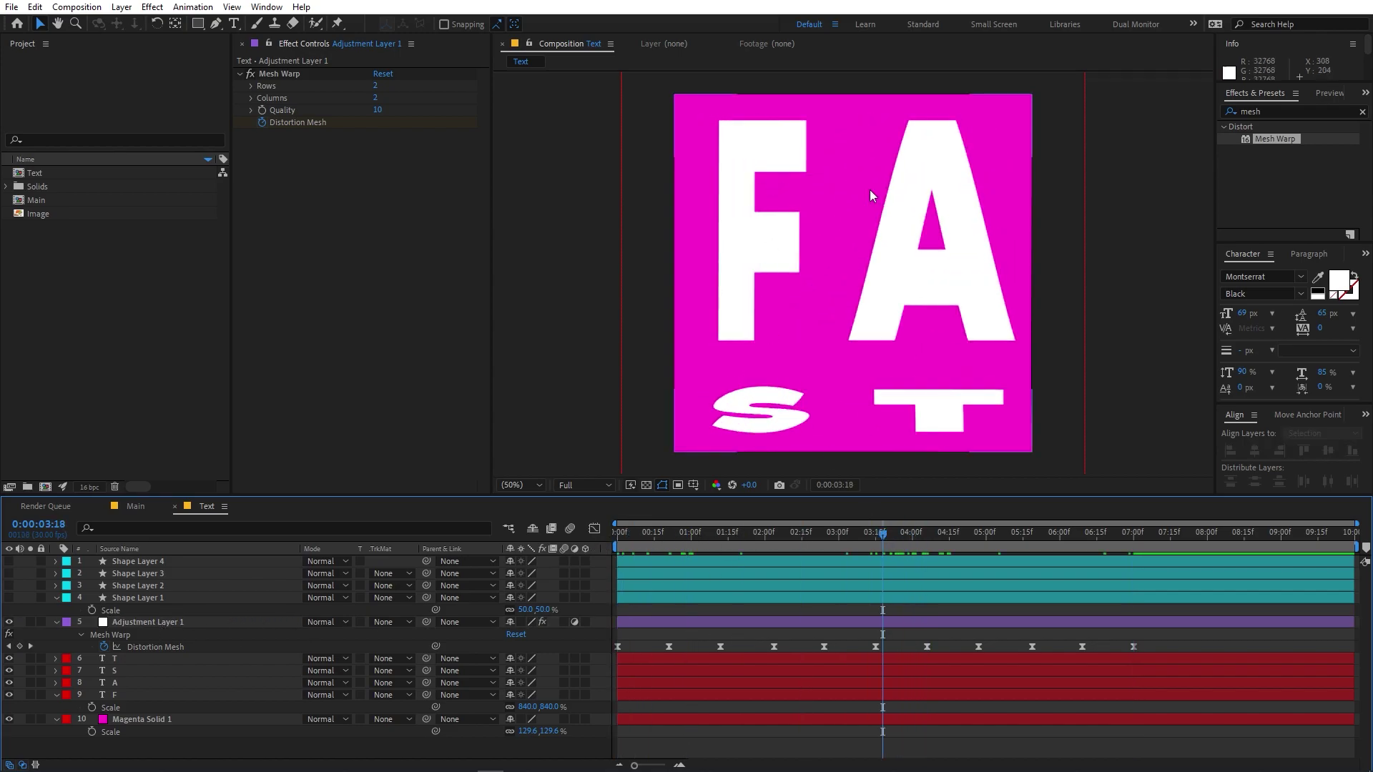
click(1294, 110)
text(fill)
drag(1273, 199, 154, 697)
click(382, 112)
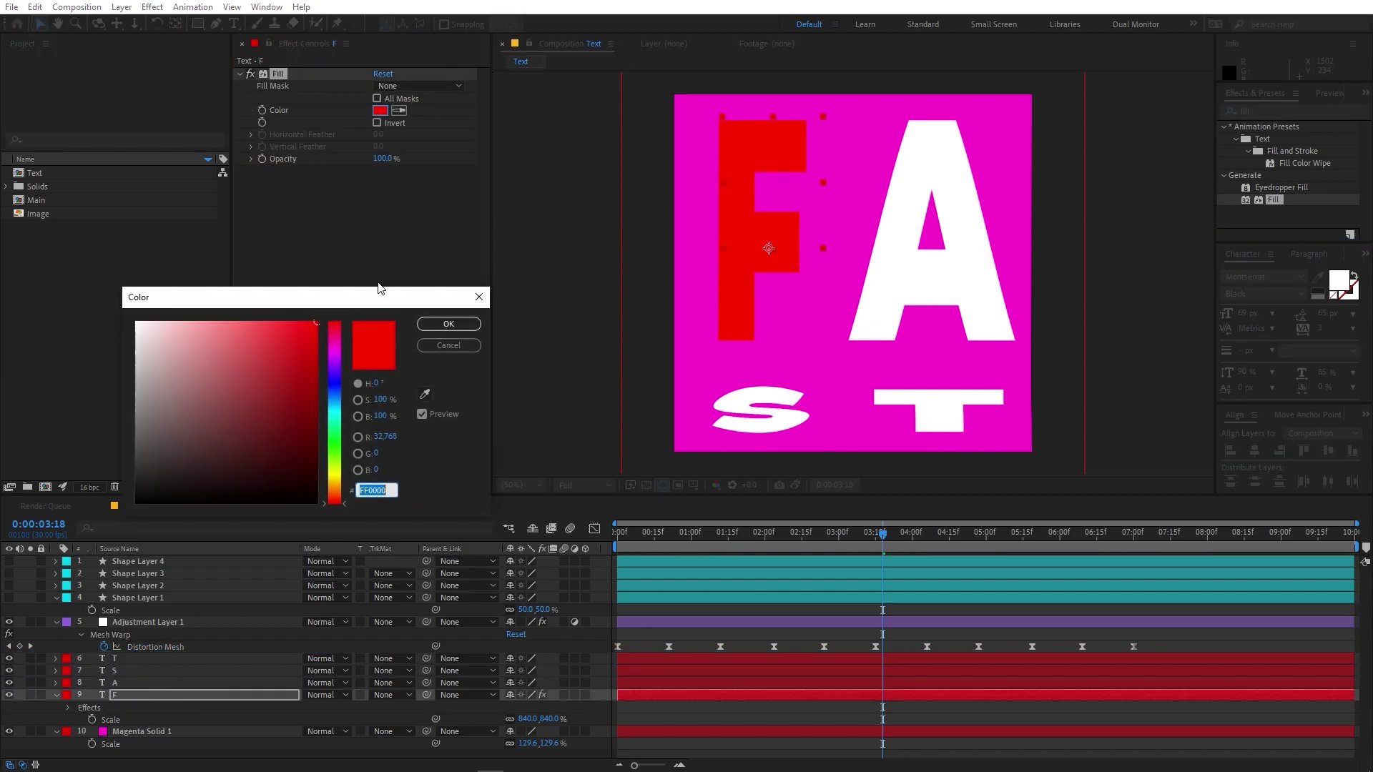
click(334, 375)
click(308, 419)
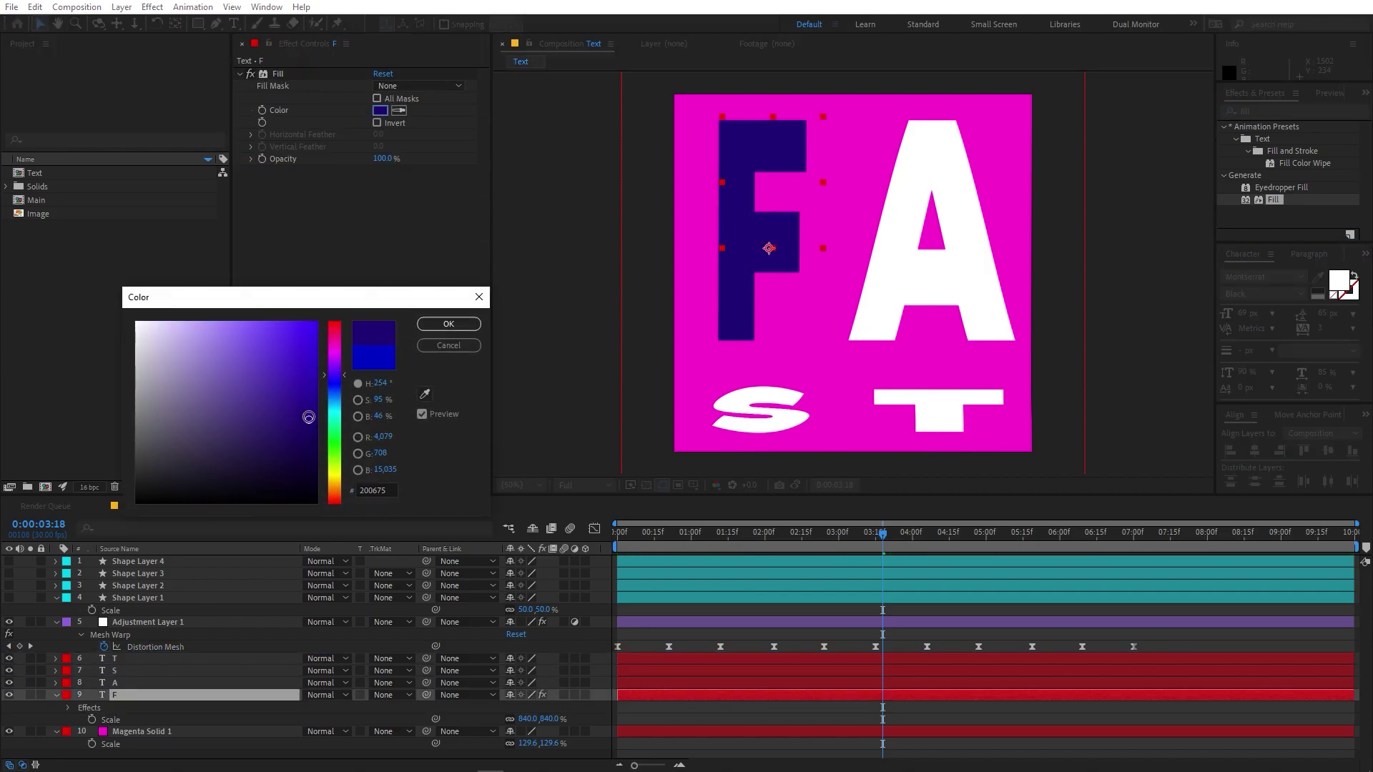
click(449, 325)
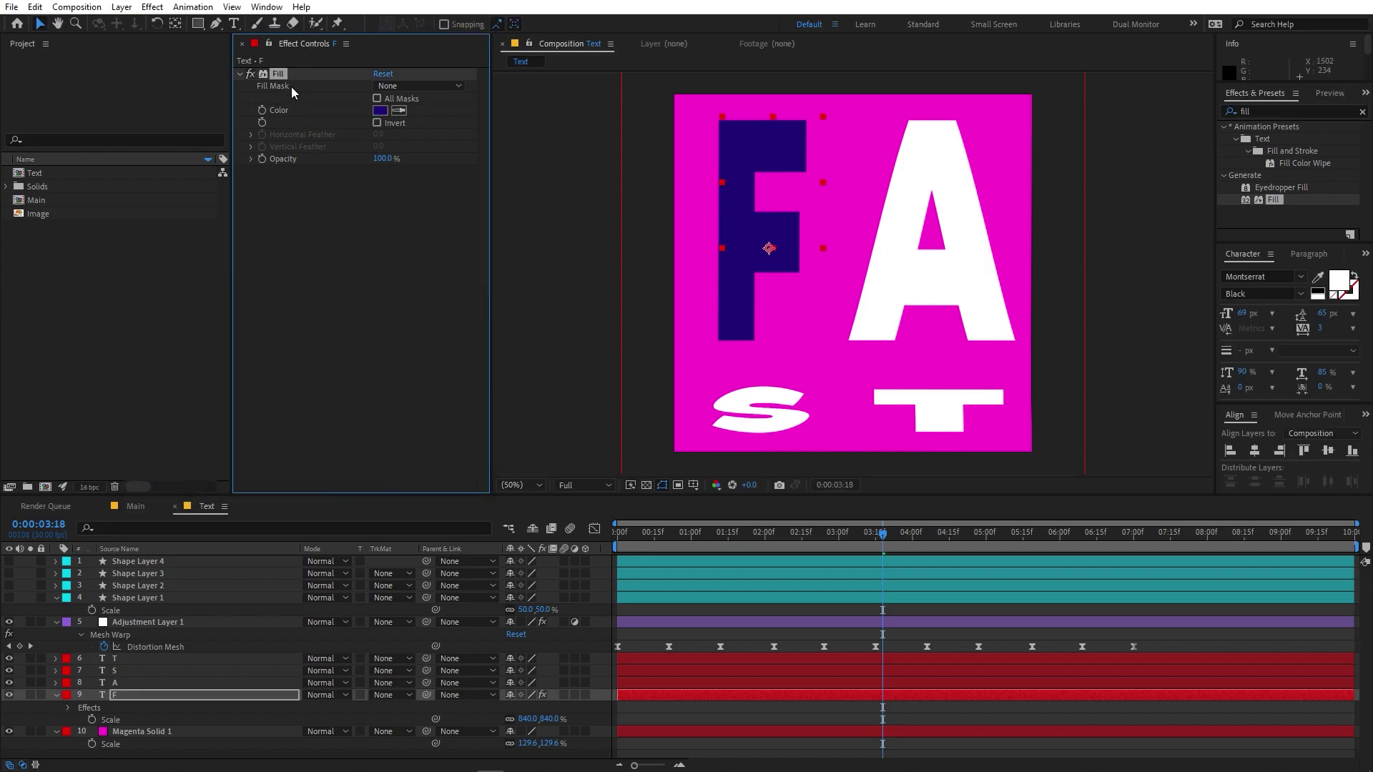
- Paste the Fill effect onto the A, S and T layers and scrub to check
click(118, 681)
shift+click(118, 661)
key(ctrl+v)
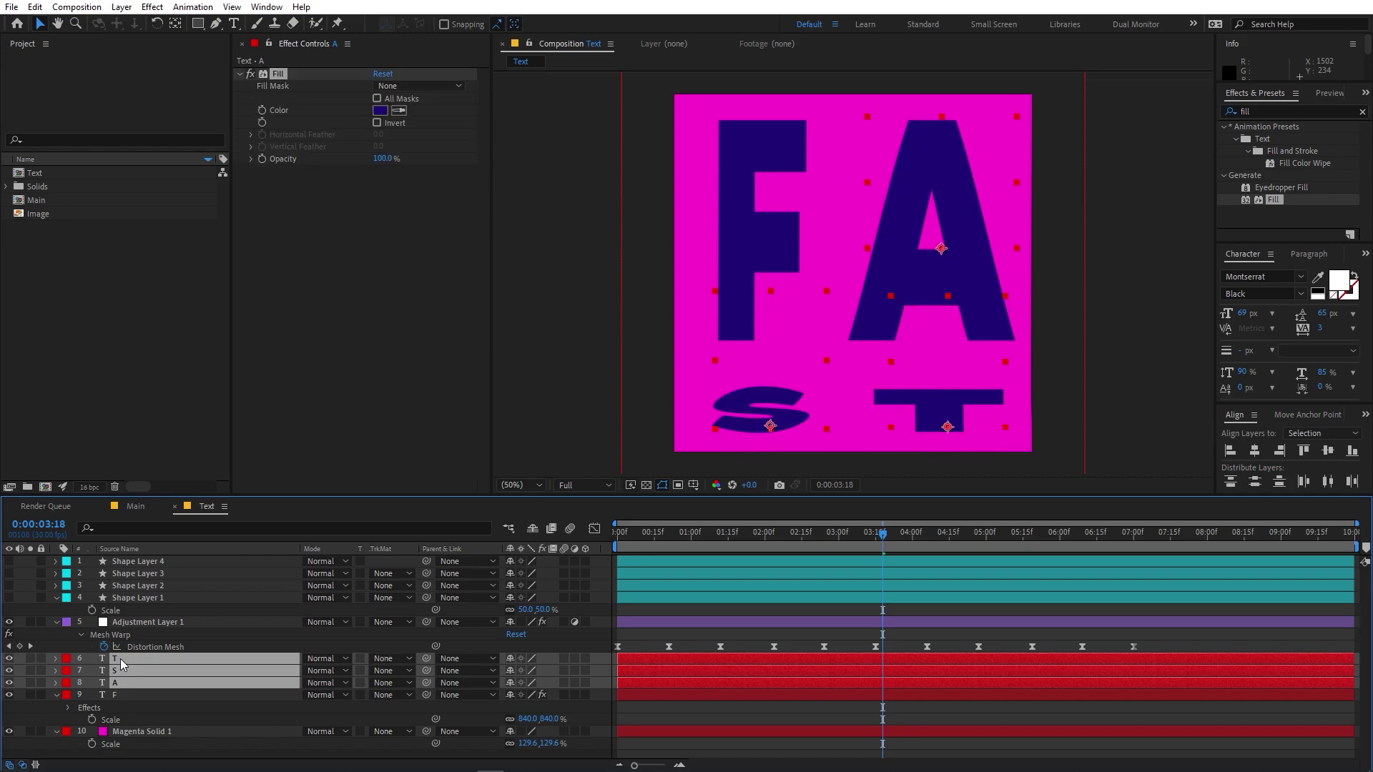
click(642, 538)
drag(642, 536, 905, 541)
click(831, 648)
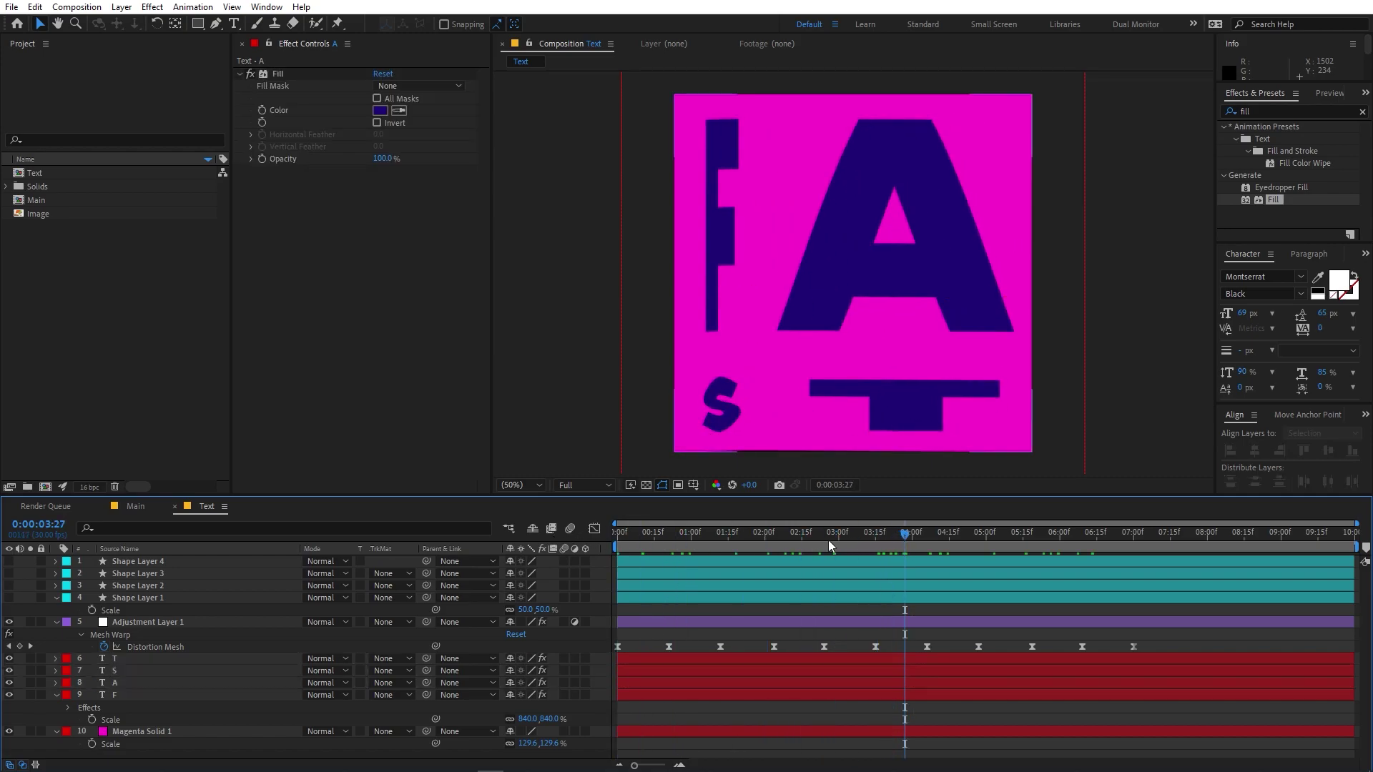
- Add the Image street photo to the Main composition and scale it to 55.9%
click(135, 506)
click(121, 374)
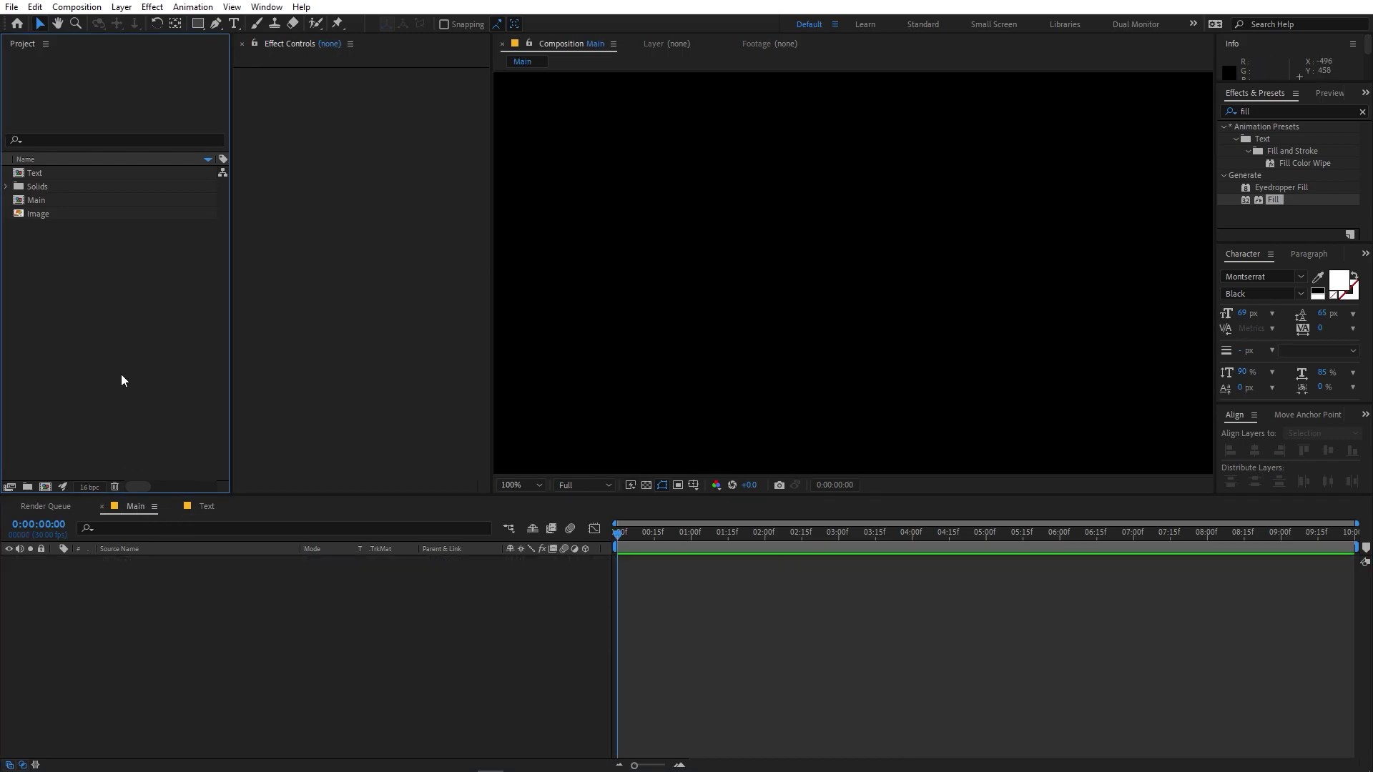
click(33, 203)
click(36, 213)
drag(52, 219, 238, 635)
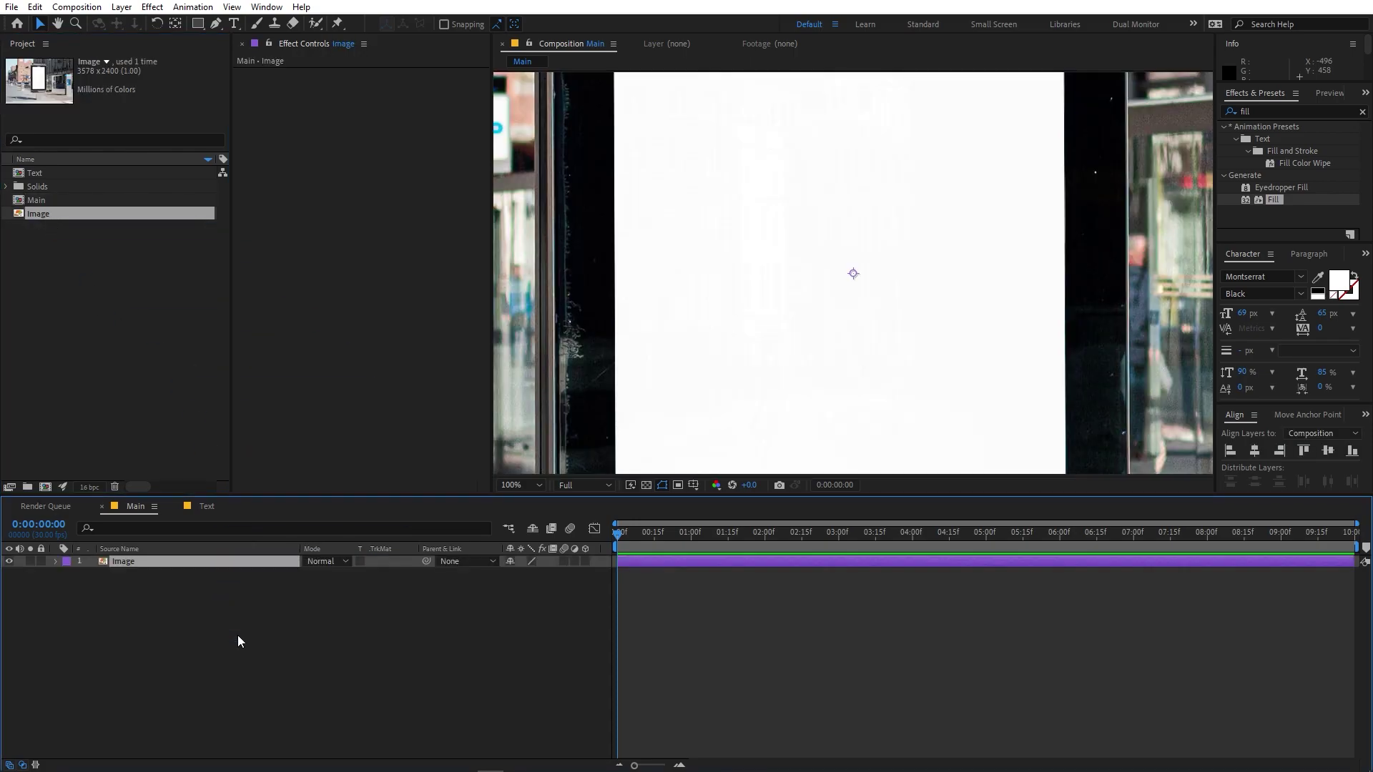
scroll(1001, 293, down, 4)
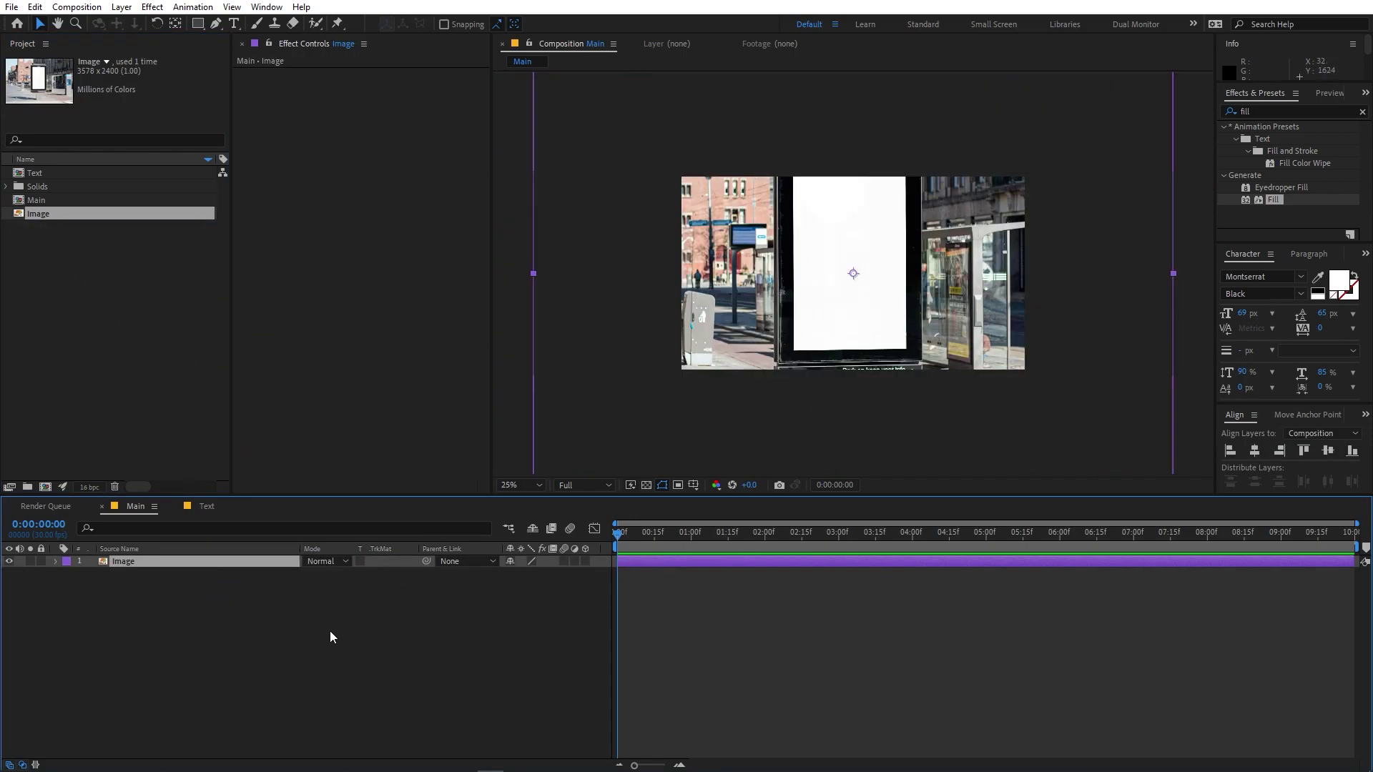
key(s)
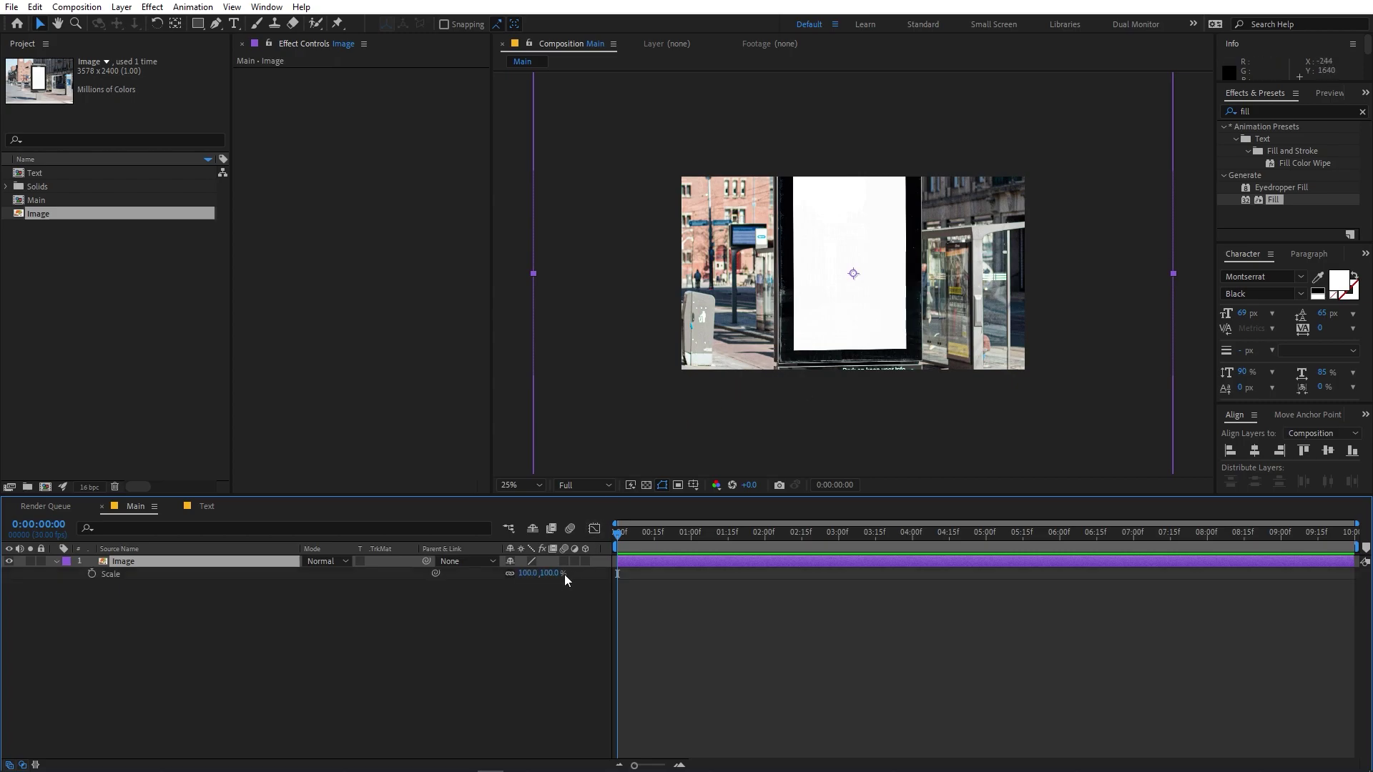
drag(527, 573, 205, 567)
- Nudge the photo slightly down and place the Text composition above it
key(period)
drag(897, 246, 897, 269)
key(comma)
key(period)
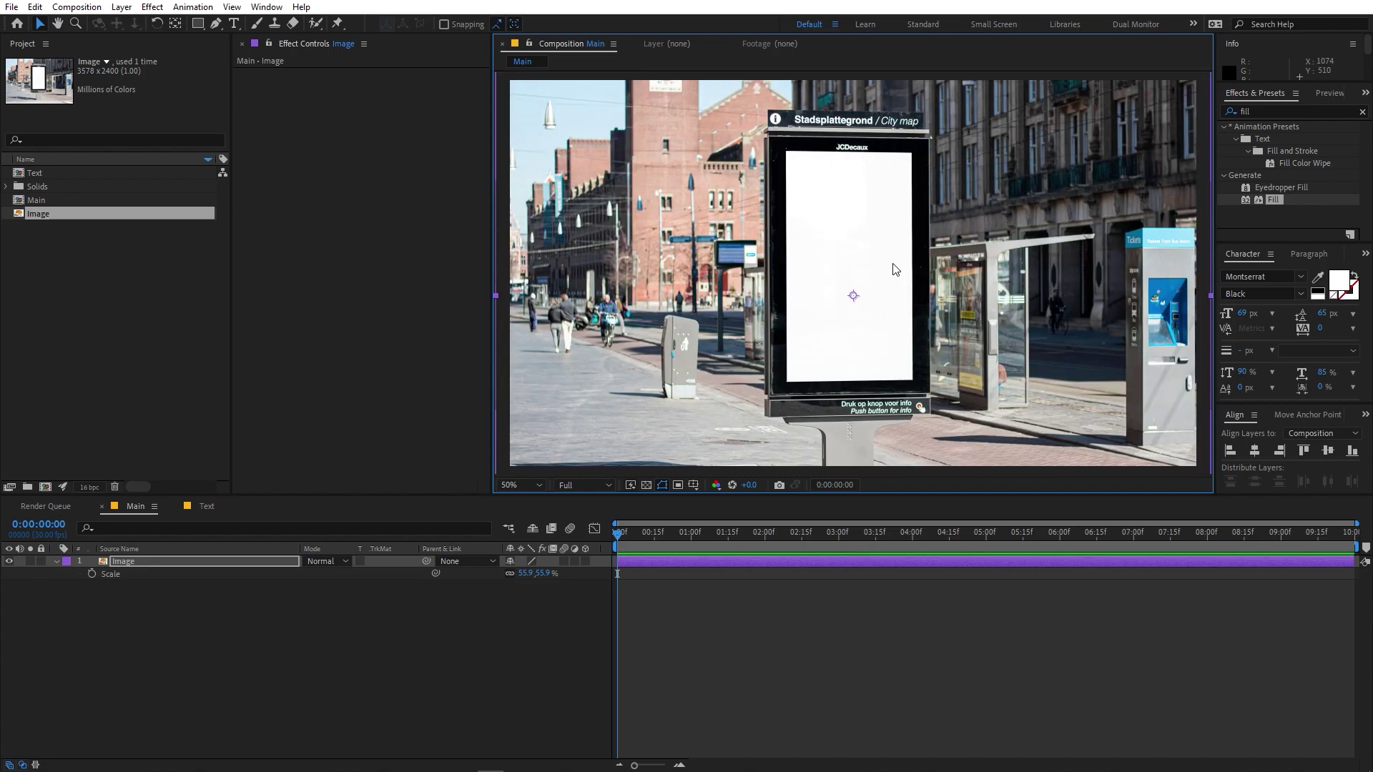
drag(38, 173, 174, 559)
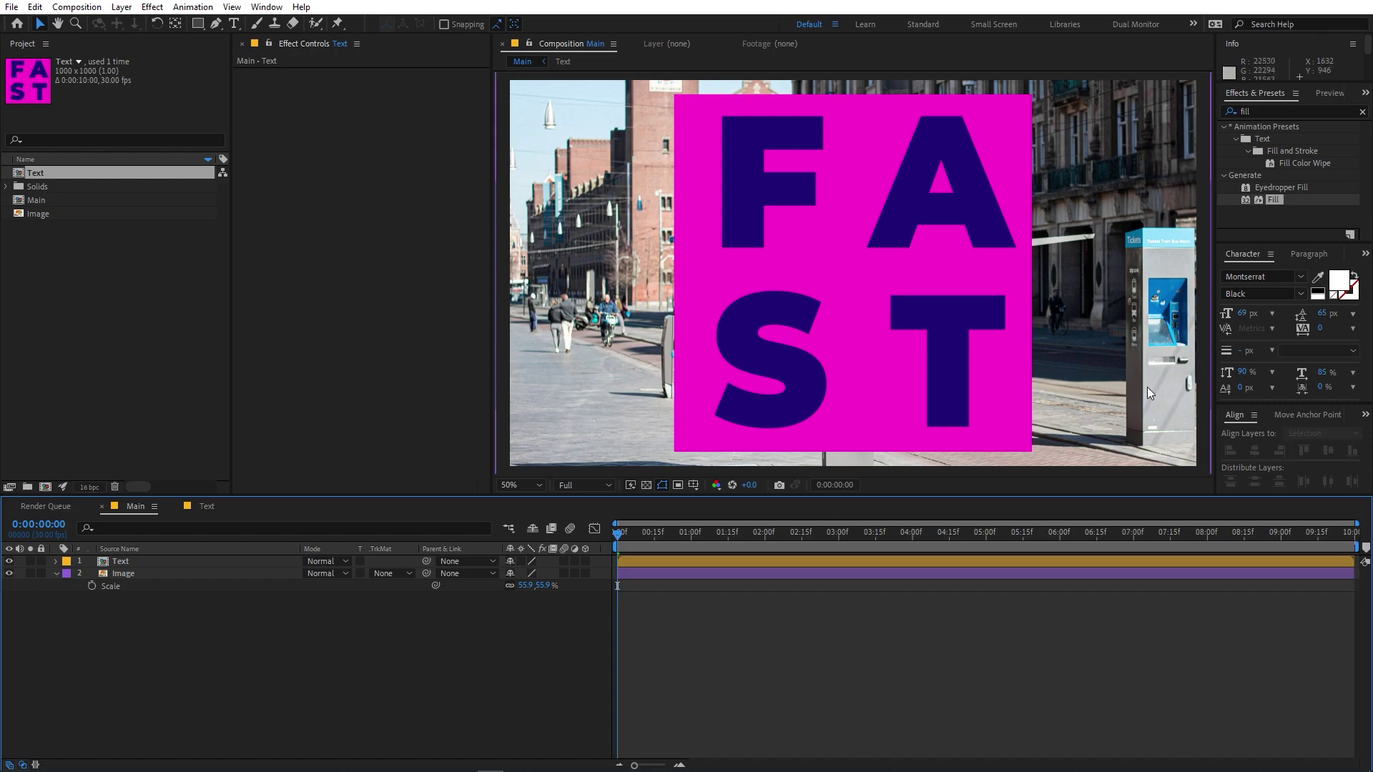
- Apply Corner Pin to the Text layer and scale the layer down to 52.3%
double_click(1273, 111)
text(corn)
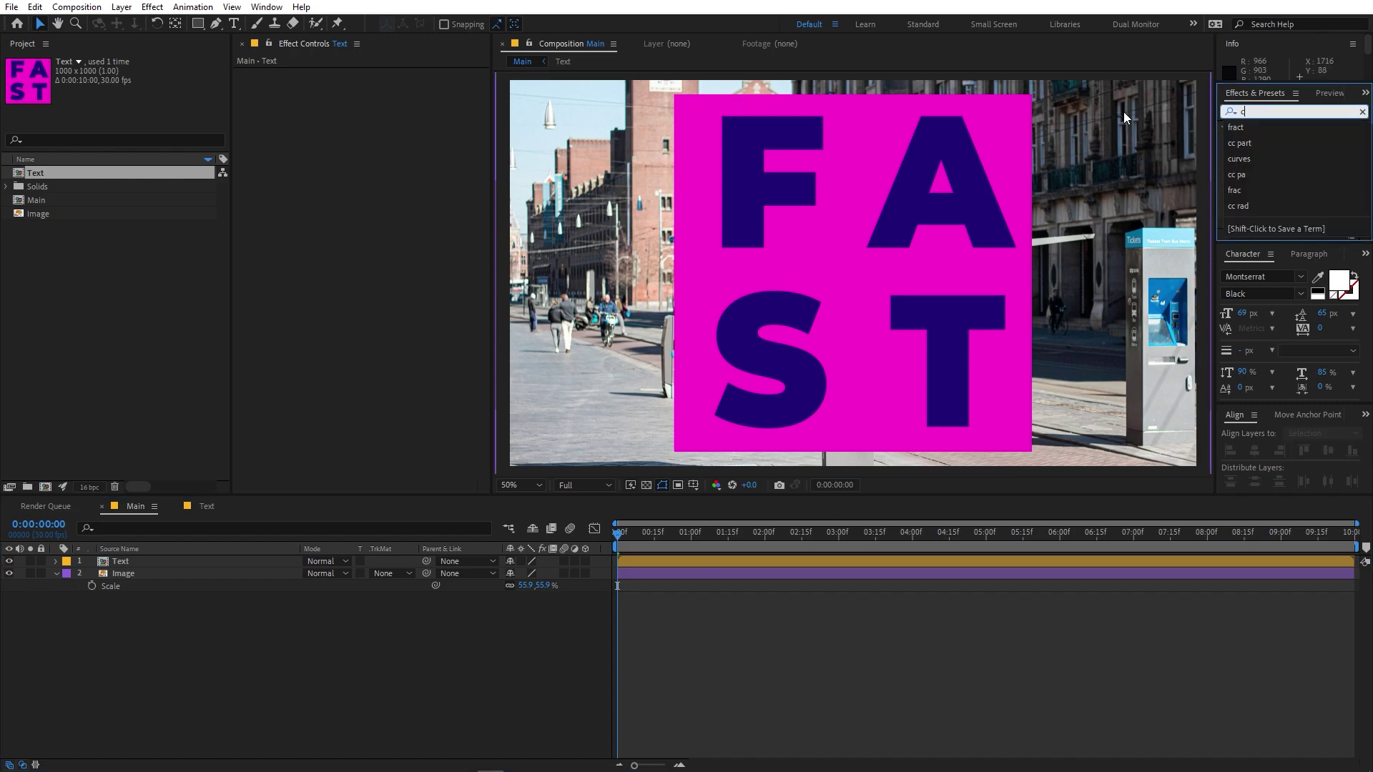
drag(1273, 175, 187, 562)
click(187, 561)
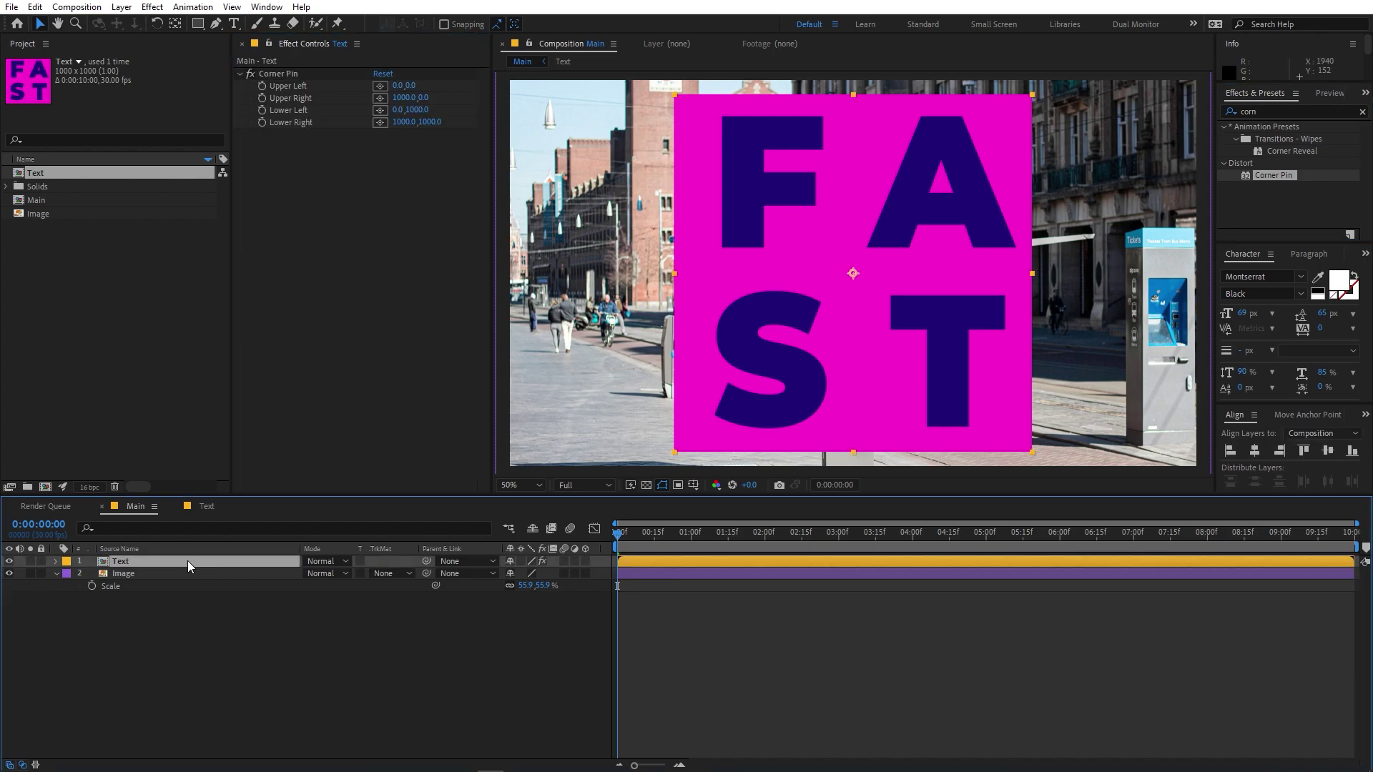
key(s)
drag(530, 573, 214, 609)
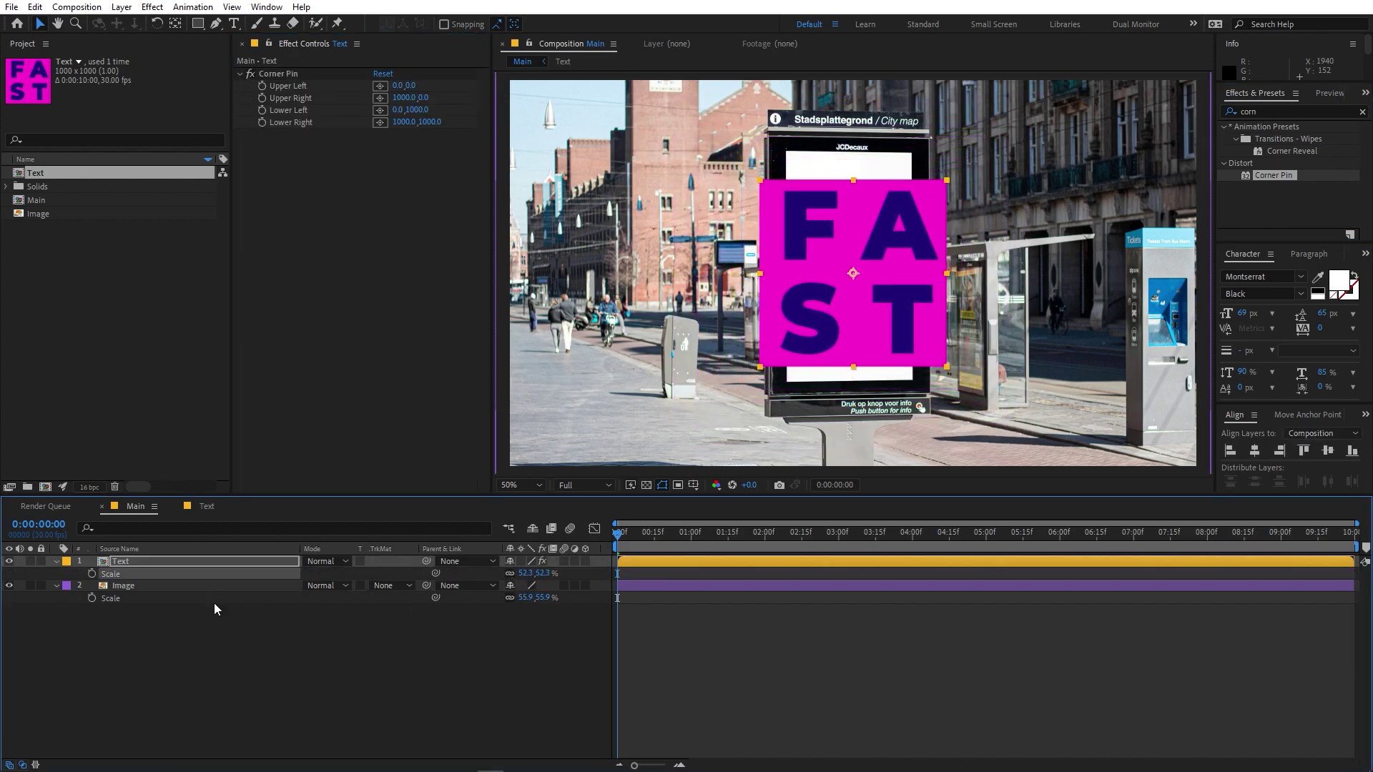
- Pin the top-left and top-right corners onto the billboard screen's upper corners
click(279, 75)
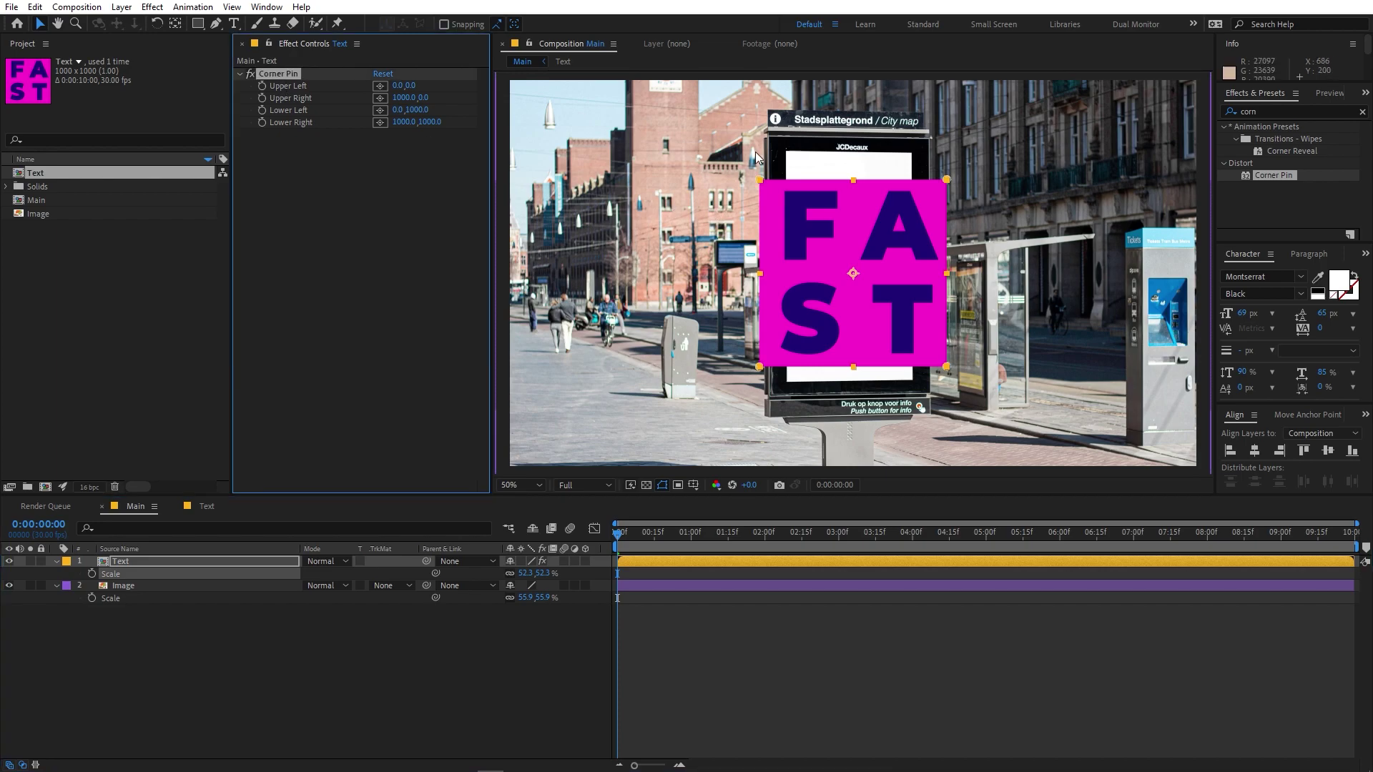
scroll(755, 152, up, 5)
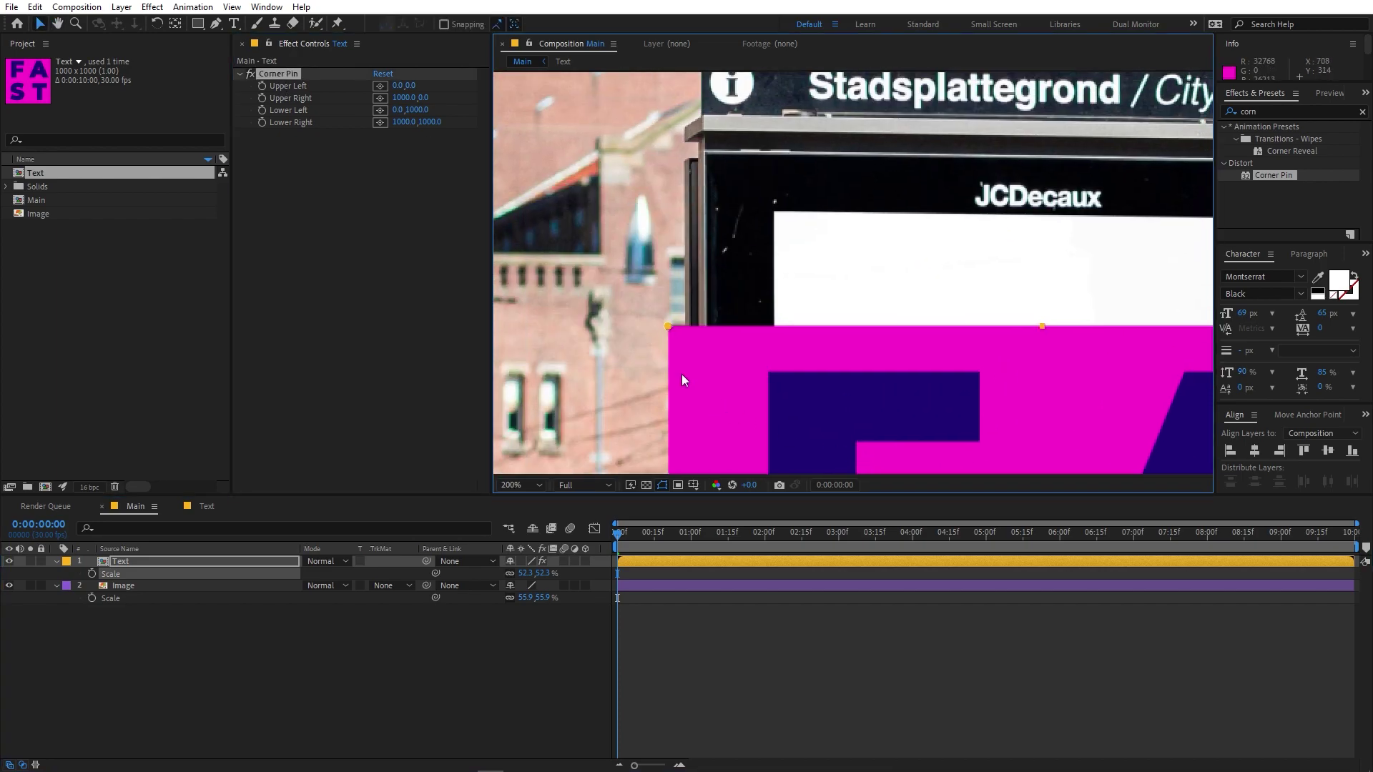
drag(668, 328, 782, 216)
scroll(782, 216, up, 4)
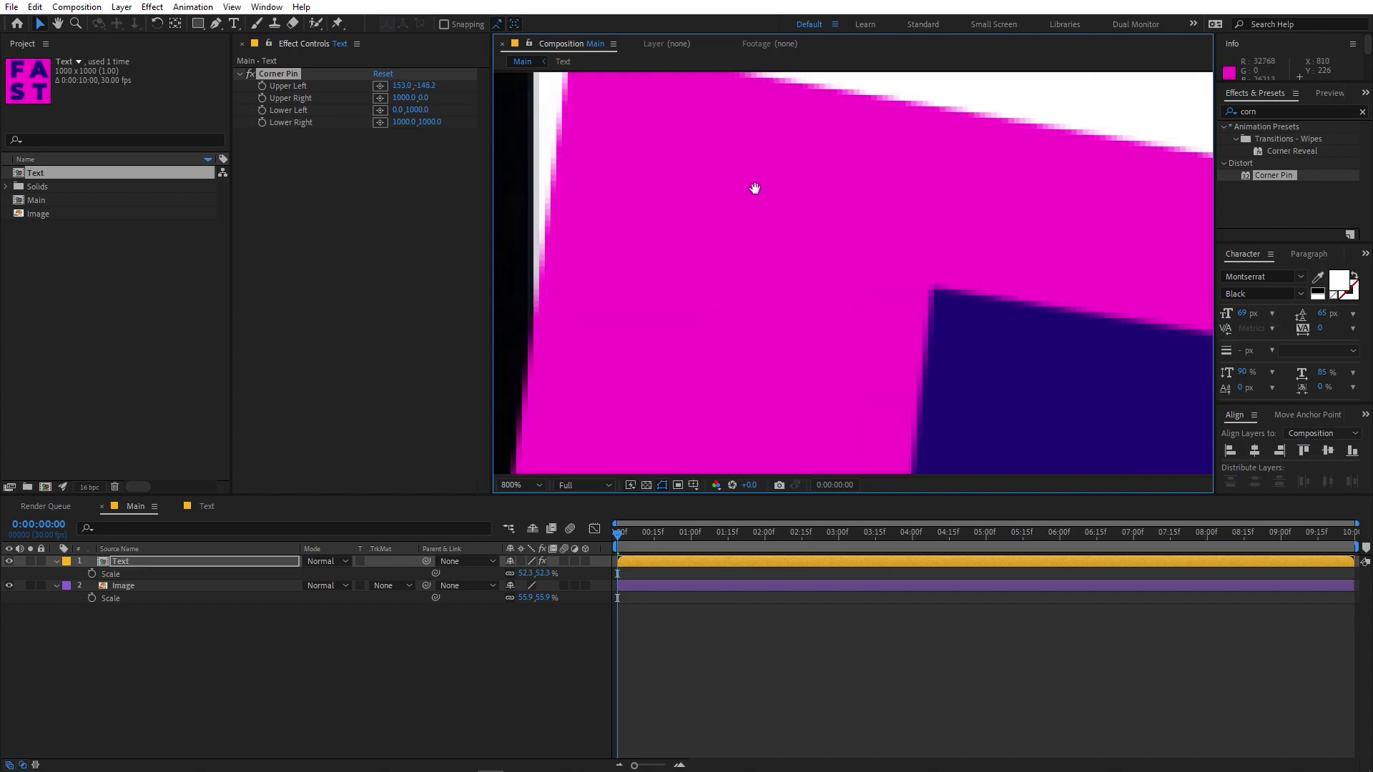
drag(661, 326, 701, 324)
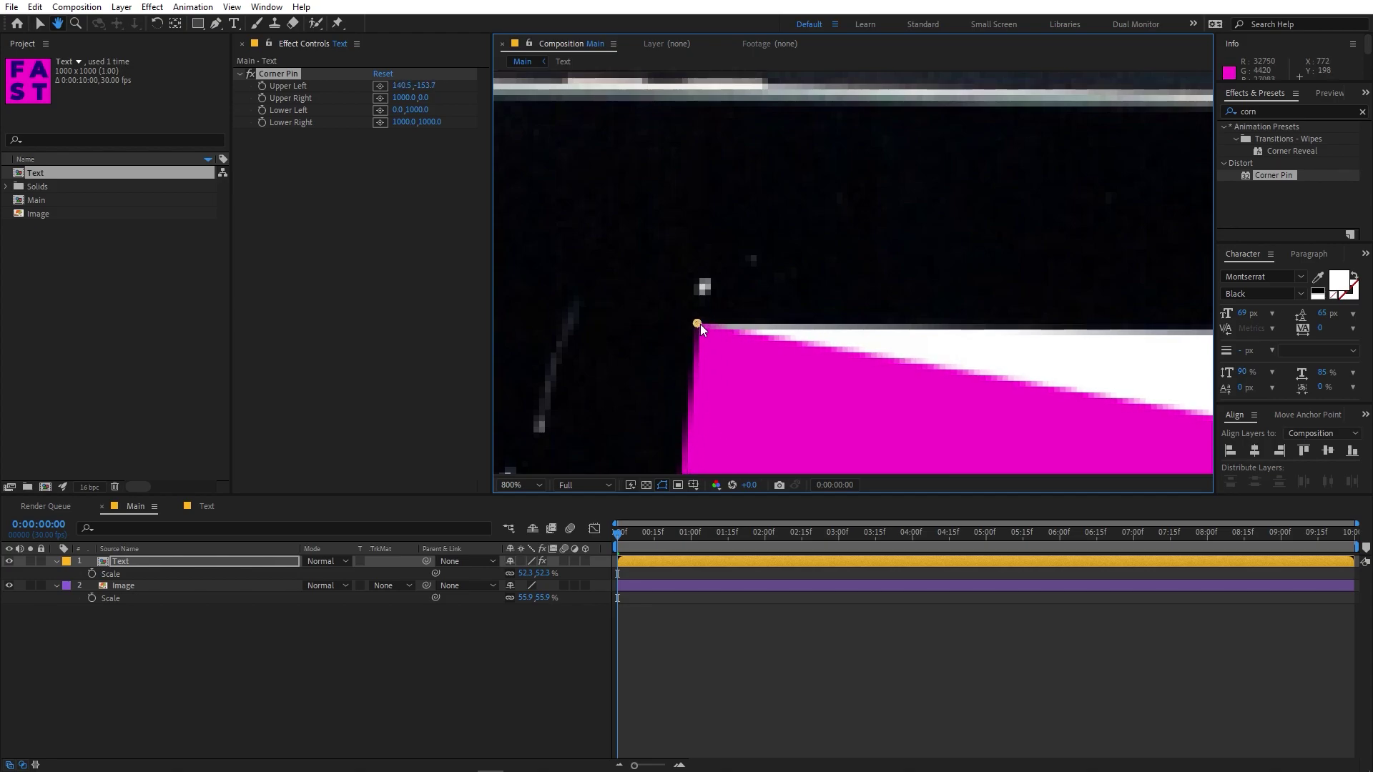
scroll(715, 314, down, 4)
key(v)
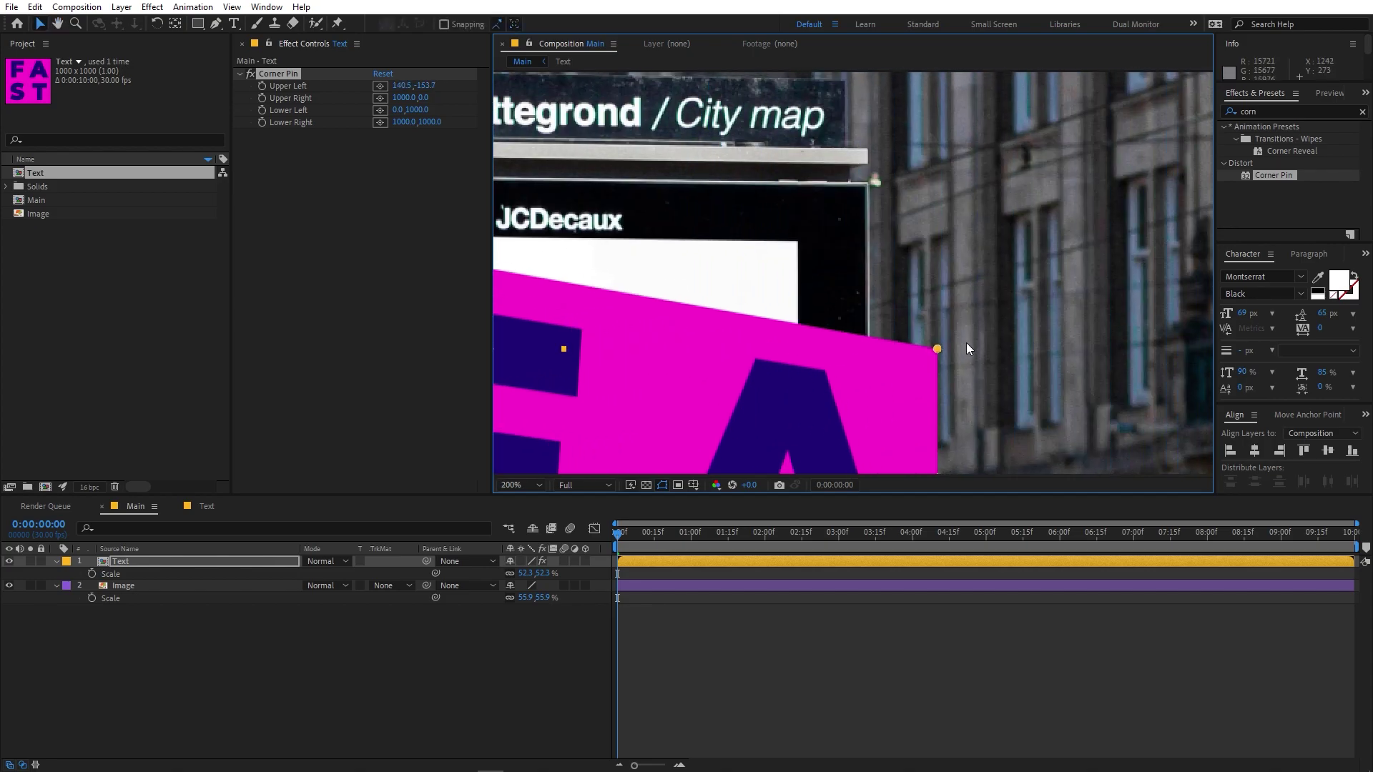
drag(937, 348, 882, 173)
scroll(786, 279, up, 4)
key(h)
scroll(910, 422, up, 2)
key(v)
drag(690, 366, 864, 270)
- Pin the bottom-right and bottom-left corners onto the billboard screen's lower corners
key(h)
scroll(925, 298, down, 3)
drag(944, 375, 965, 86)
scroll(964, 325, up, 2)
key(v)
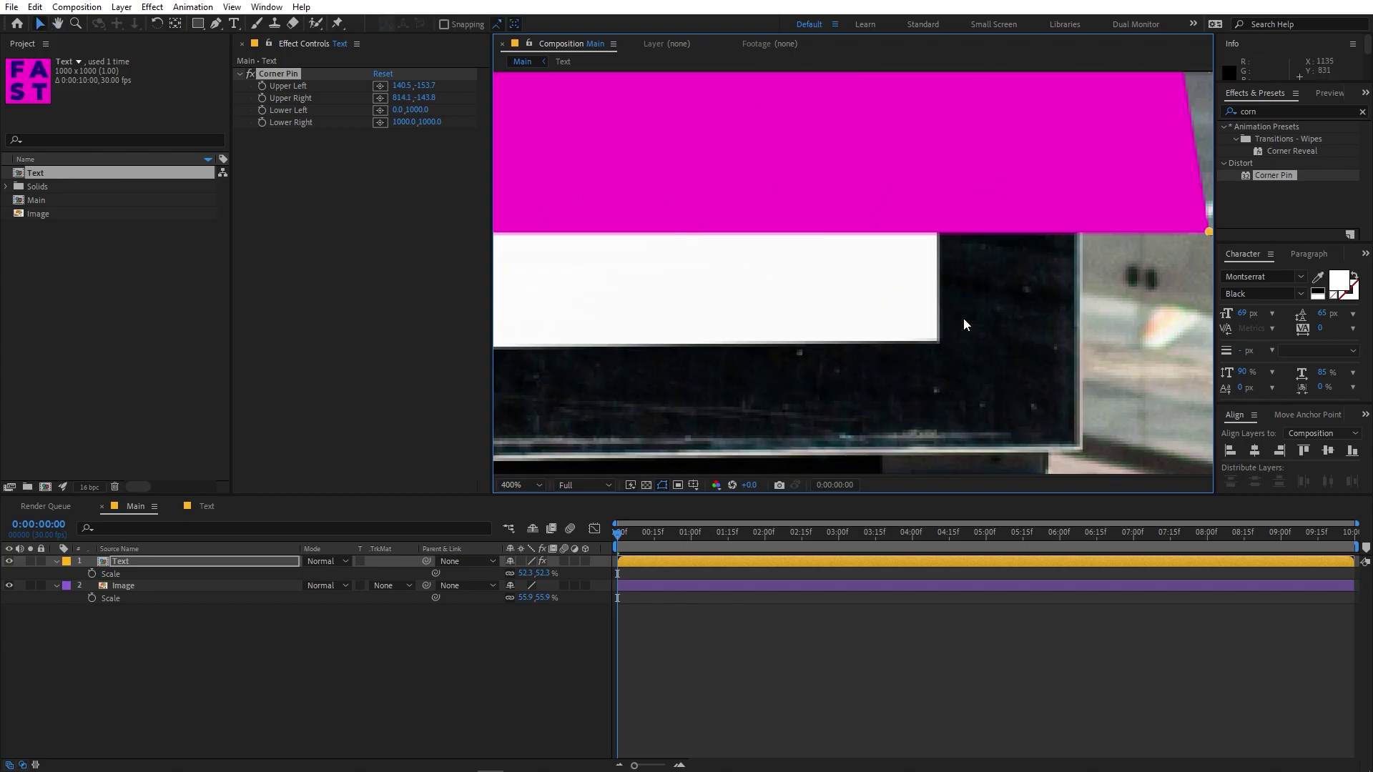
drag(980, 319, 821, 300)
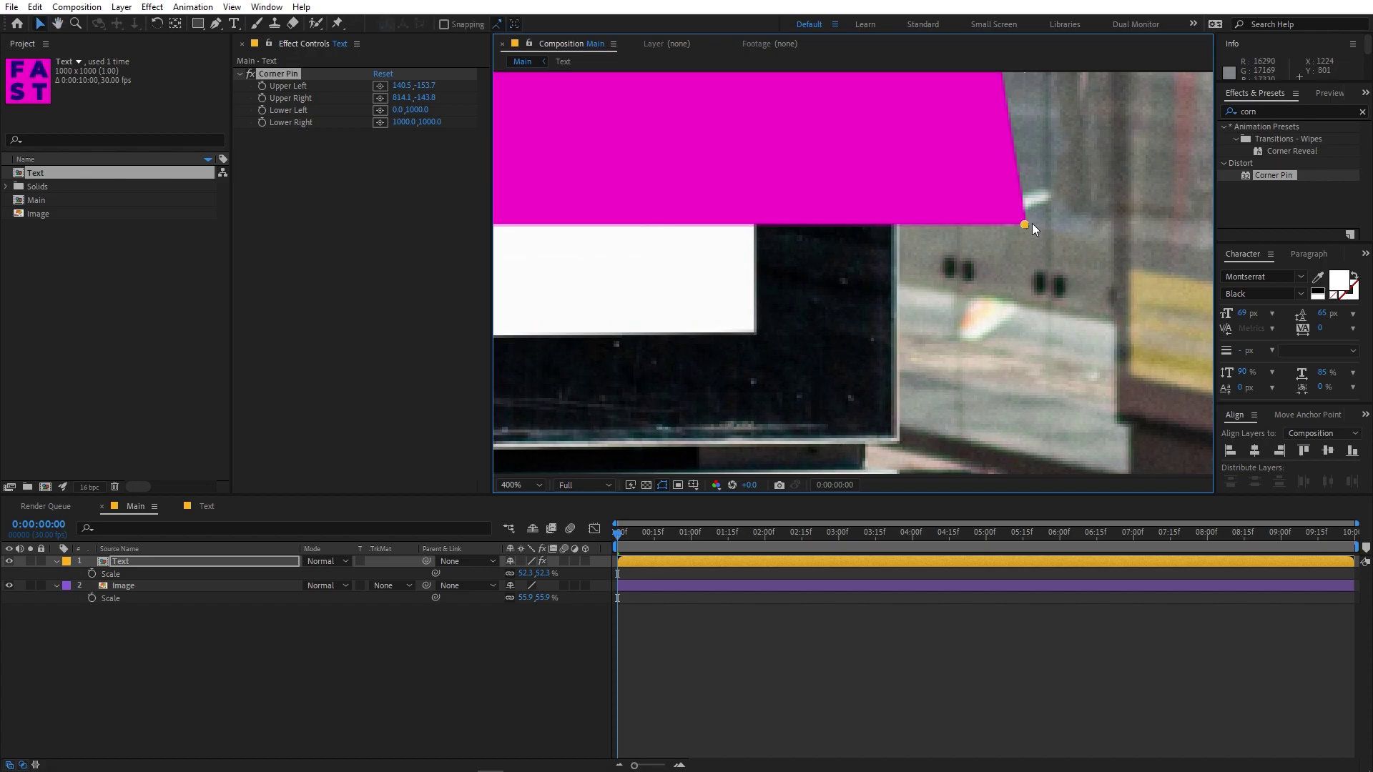
drag(1024, 225, 753, 331)
scroll(818, 346, down, 2)
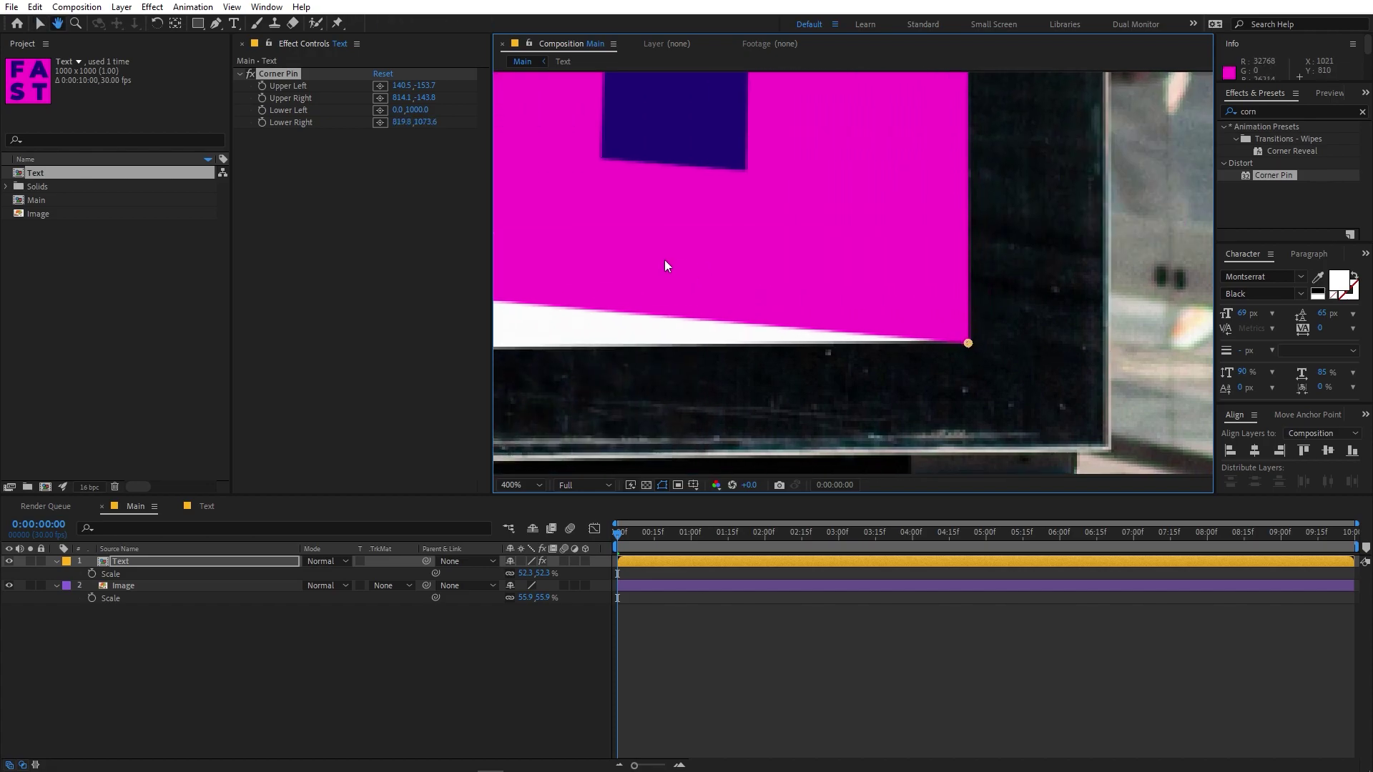
scroll(641, 247, up, 4)
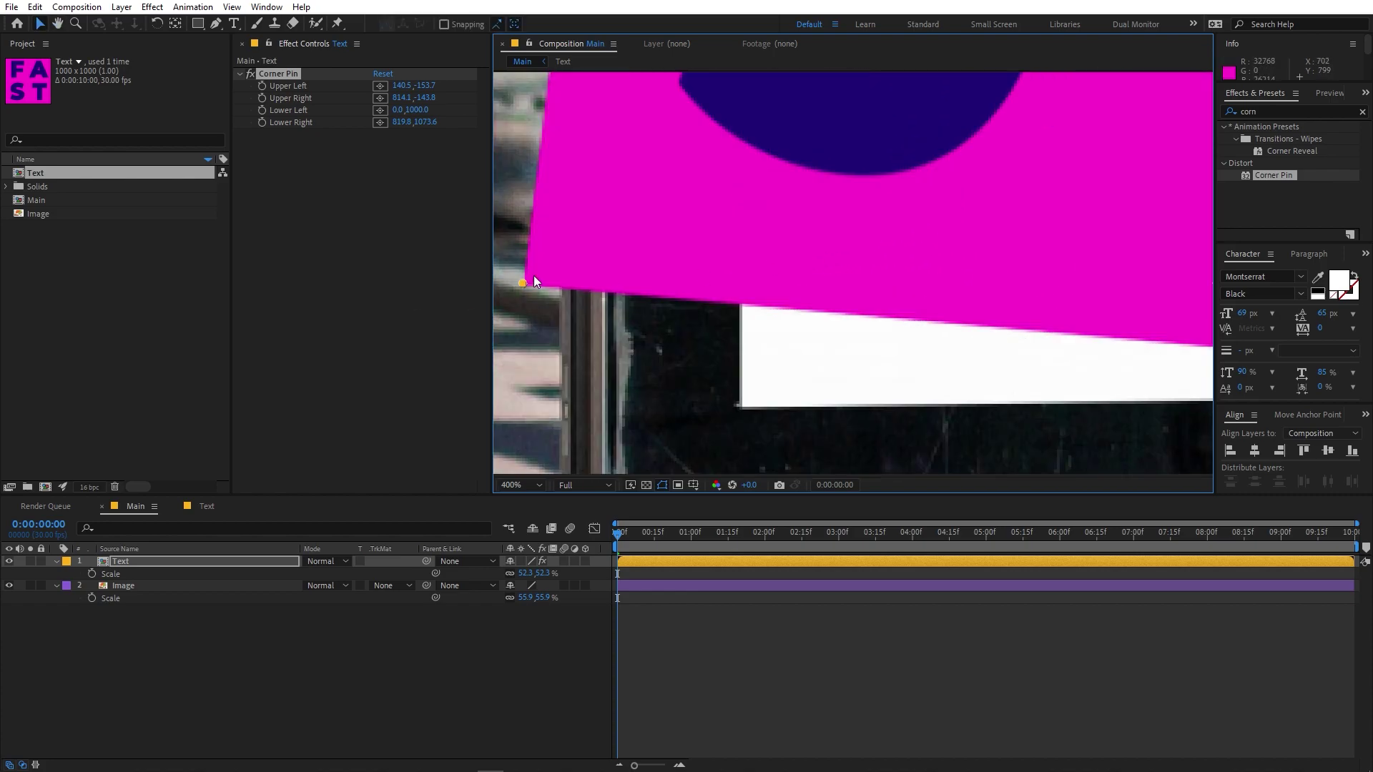
drag(522, 284, 740, 410)
drag(772, 346, 610, 353)
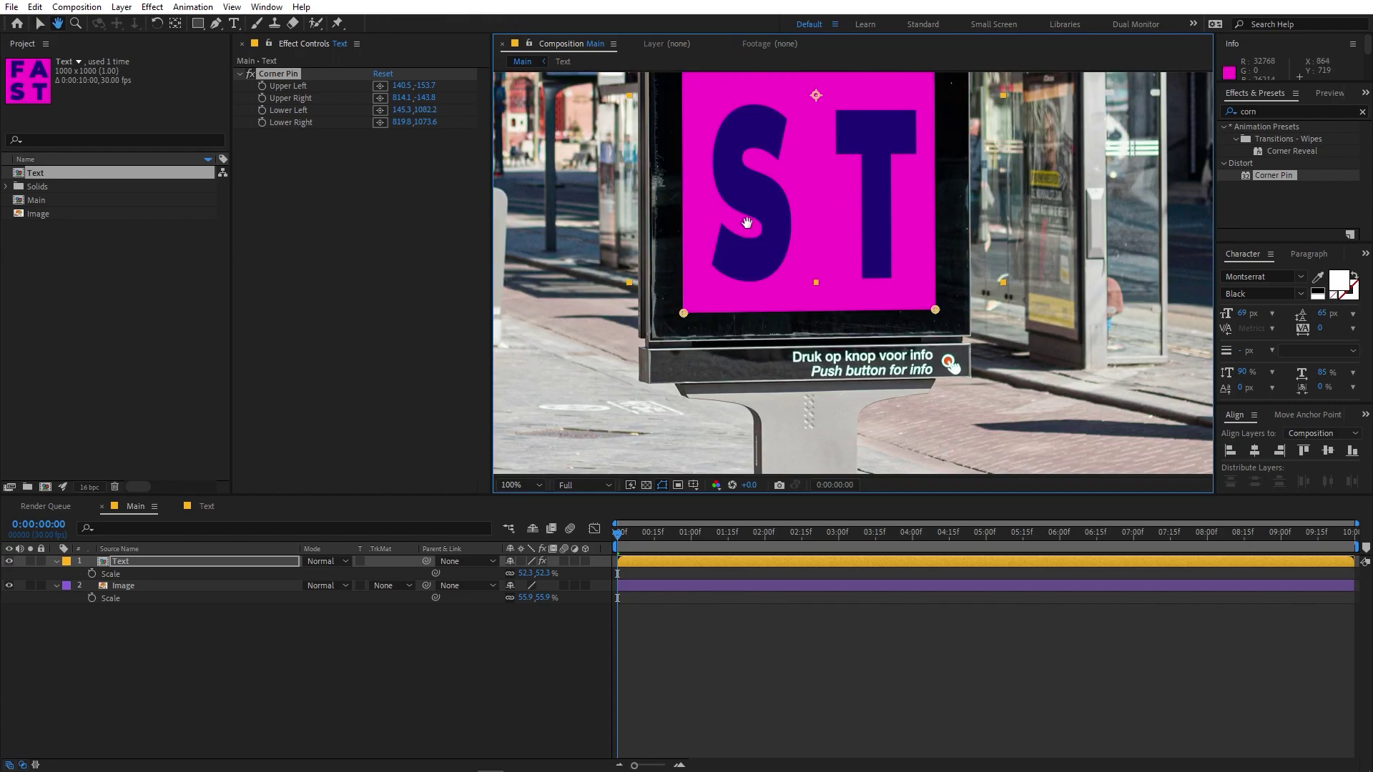
scroll(757, 294, down, 2)
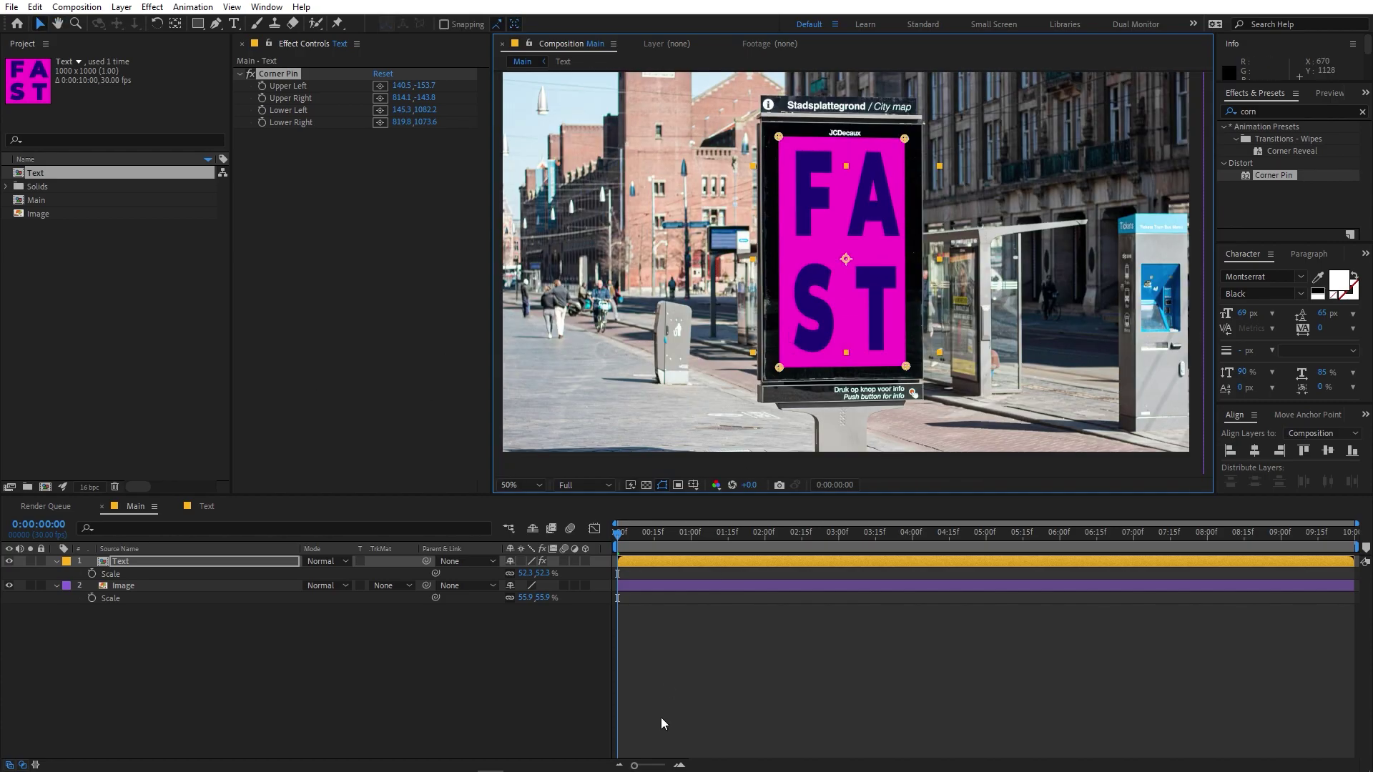
click(732, 671)
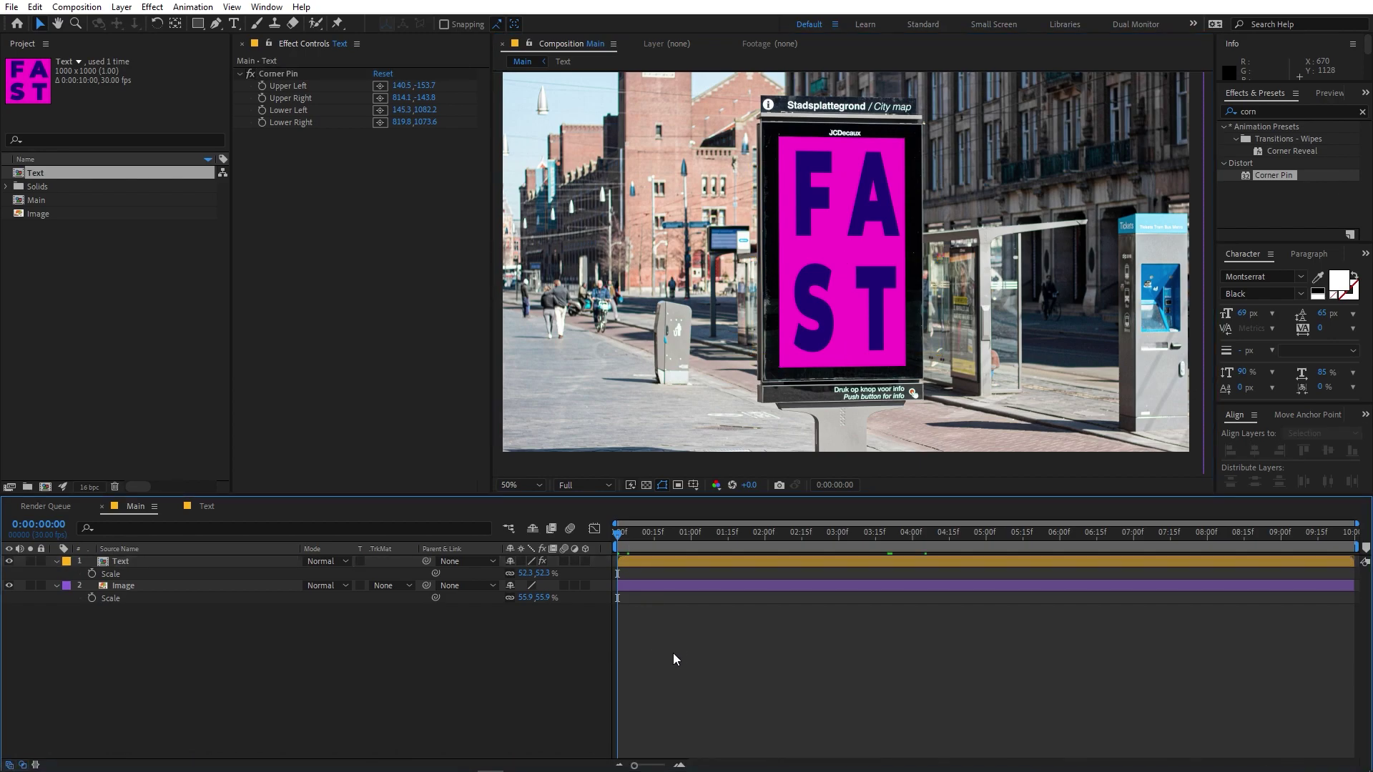
key(space)
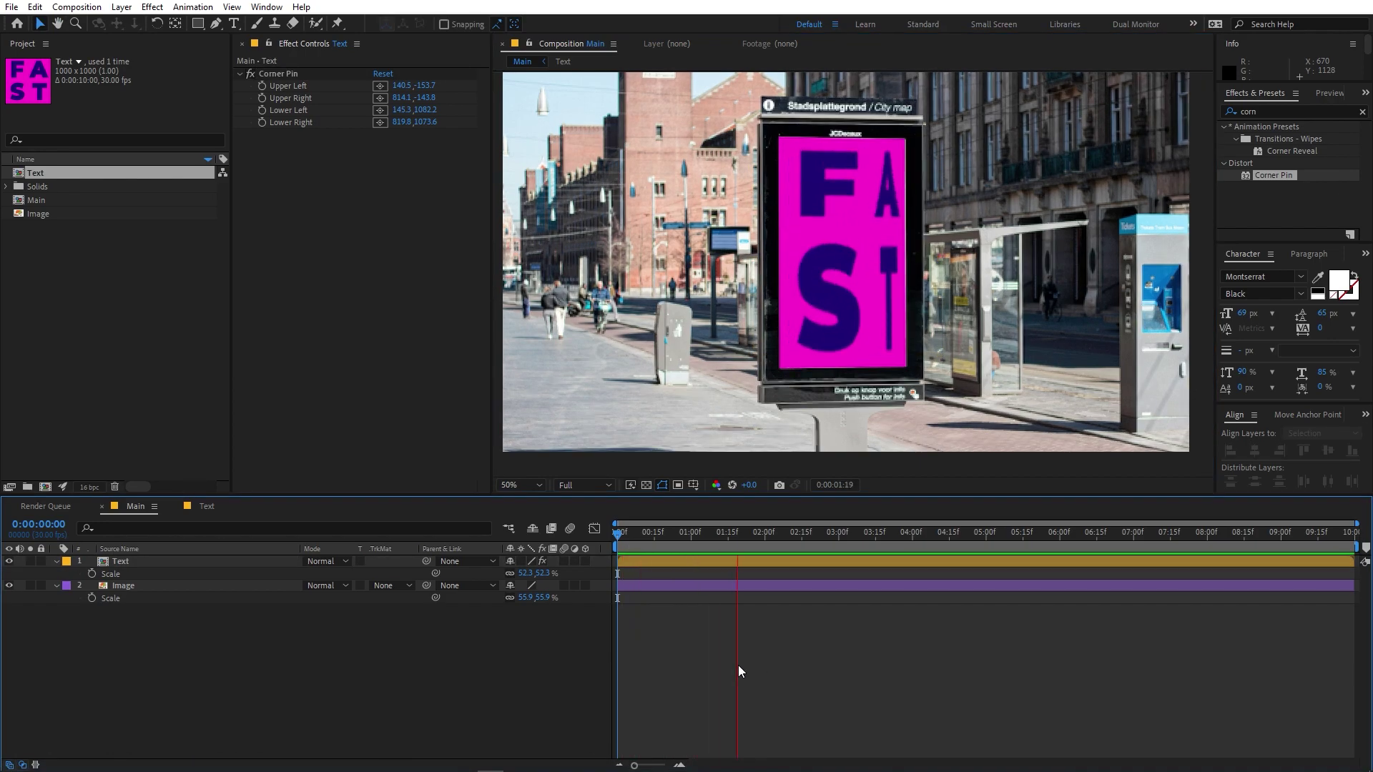
key(space)
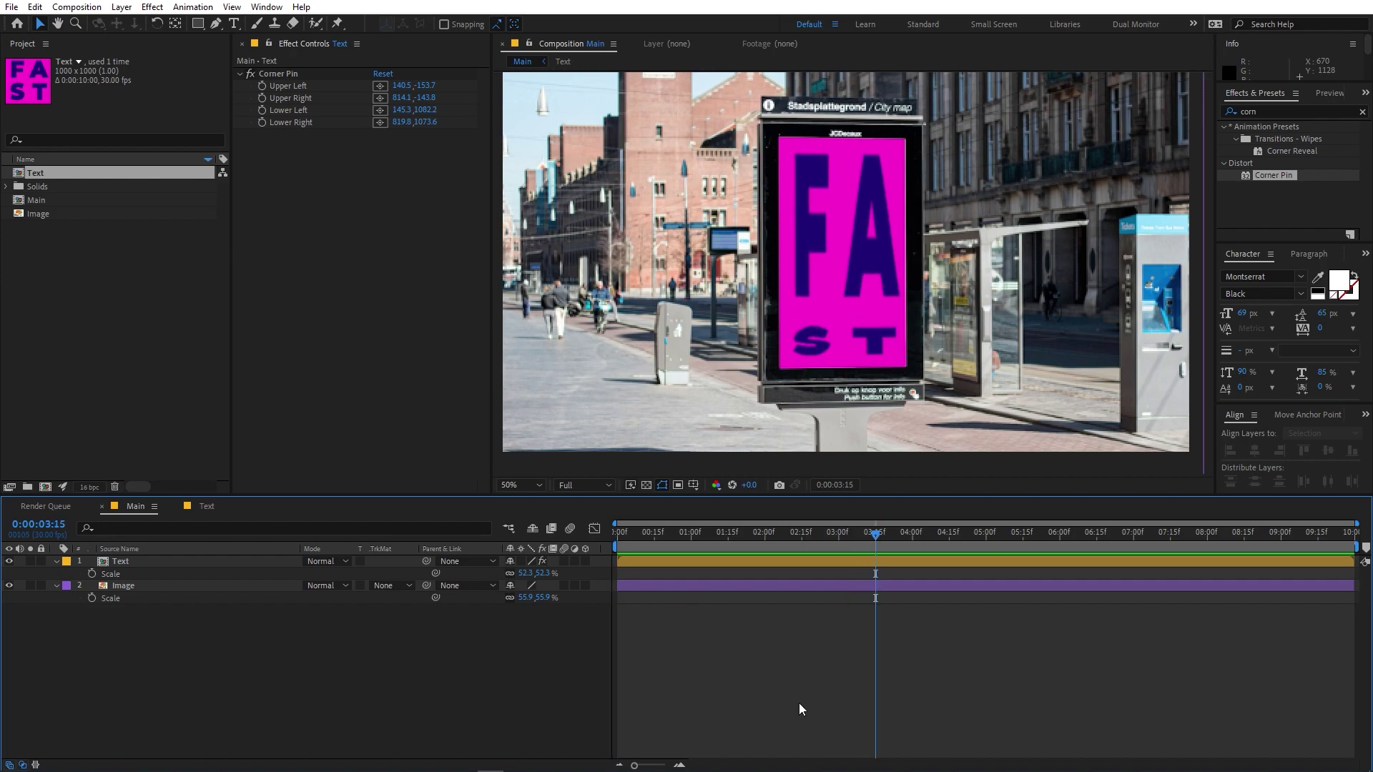
scroll(856, 404, up, 2)
drag(804, 148, 879, 294)
scroll(798, 429, up, 2)
drag(798, 428, 834, 283)
scroll(834, 283, down, 3)
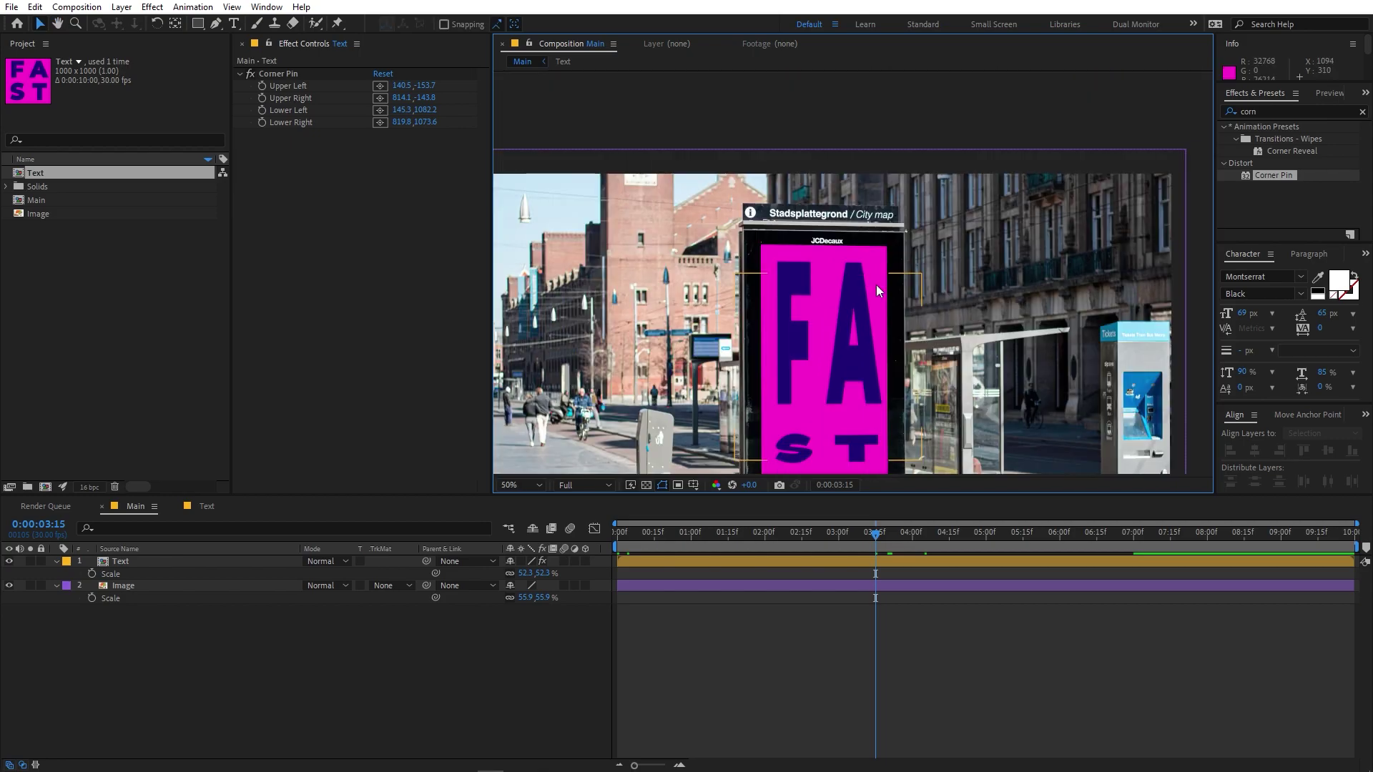
key(v)
click(812, 638)
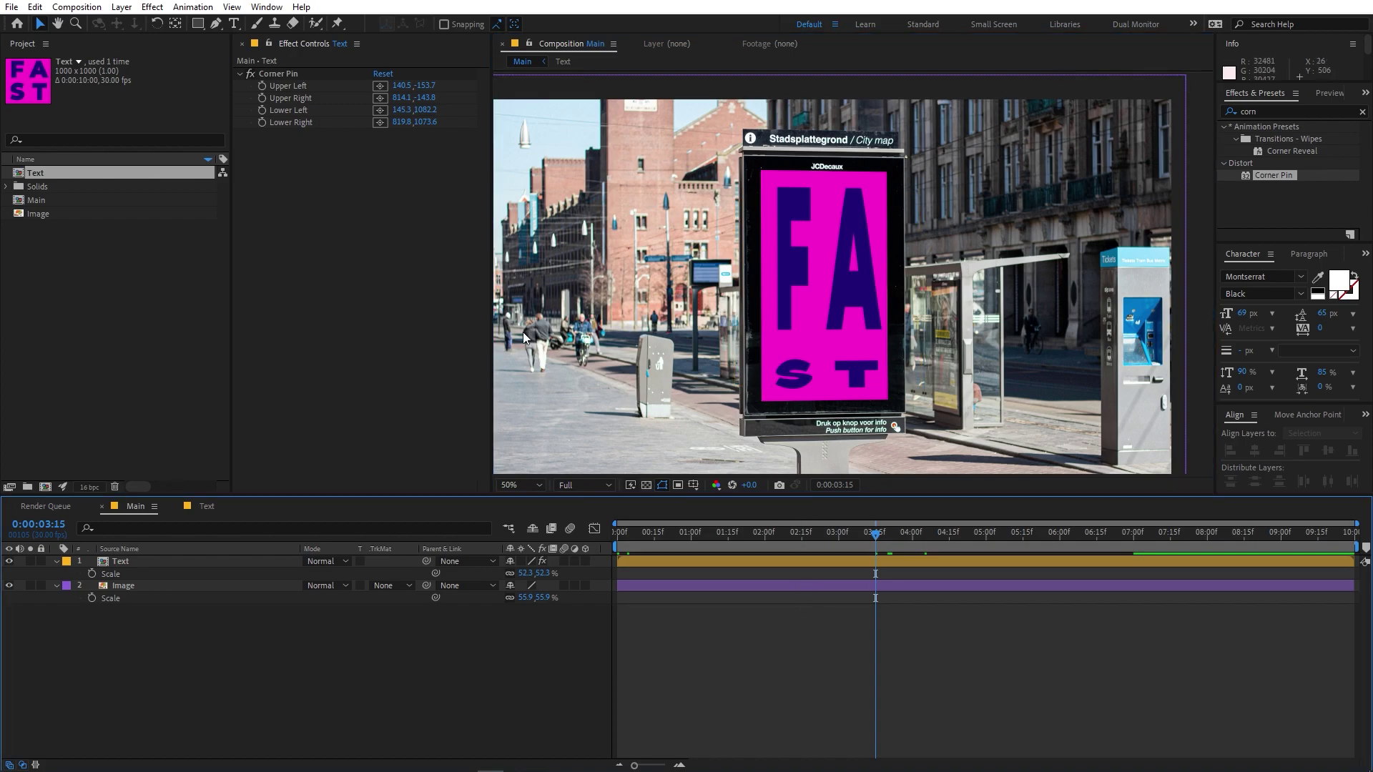
click(164, 380)
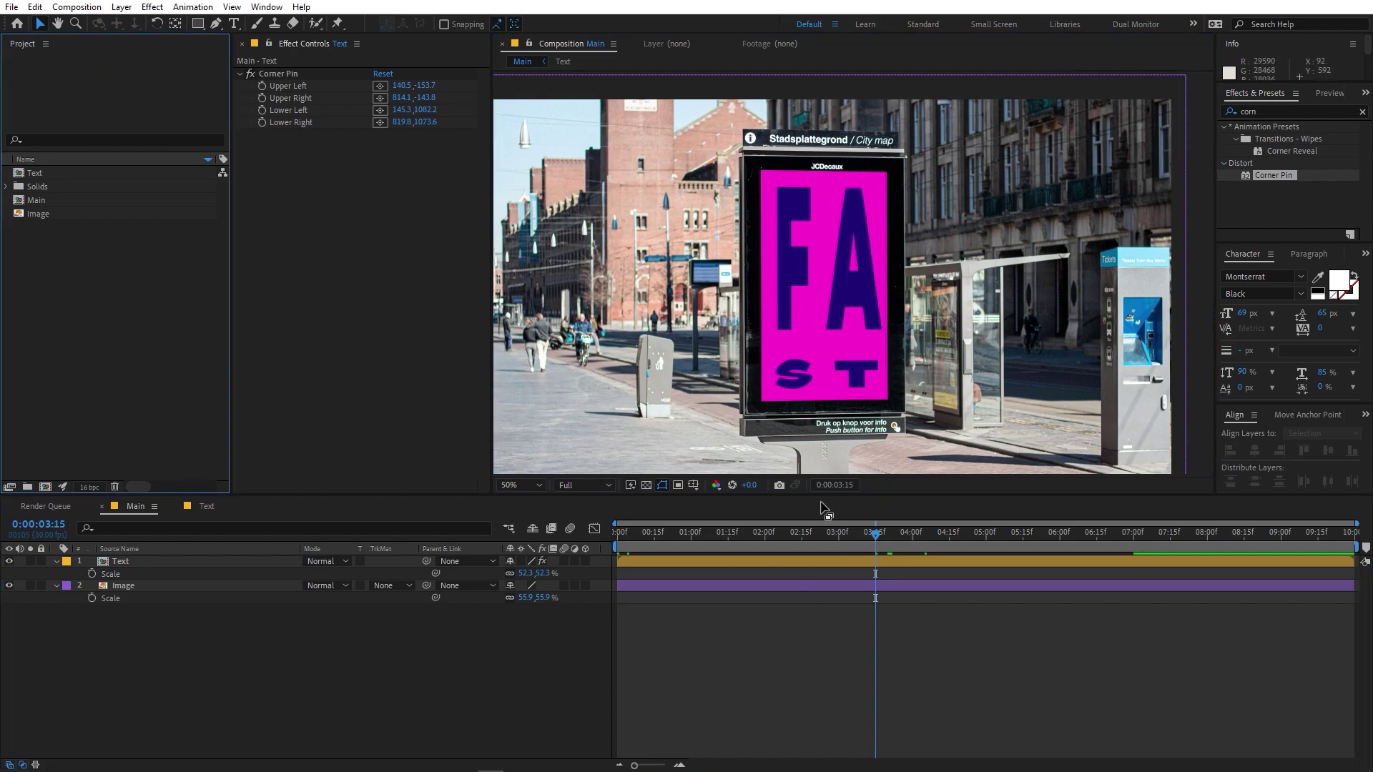
click(355, 688)
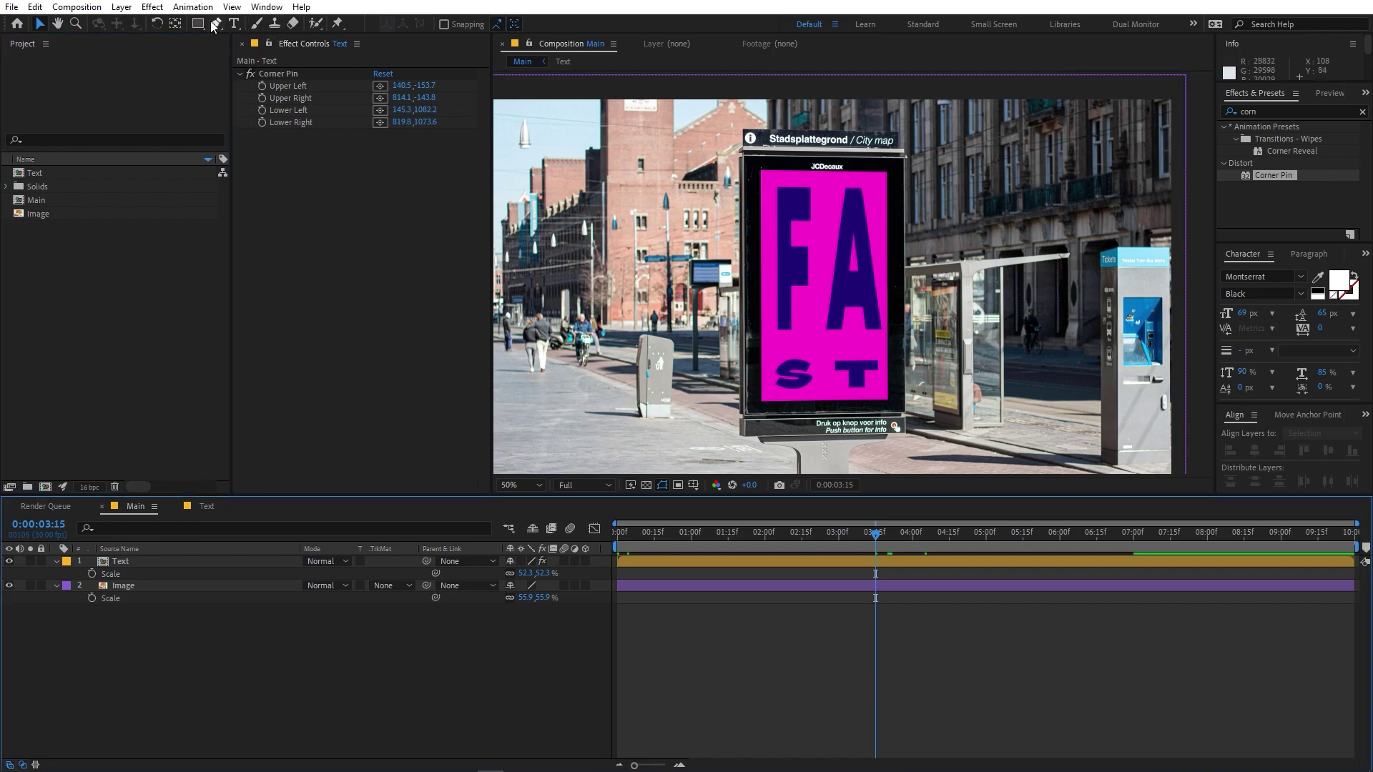
- Draw a triangle with the Pen tool across the poster's top edge and down its left side
key(h)
scroll(691, 152, up, 4)
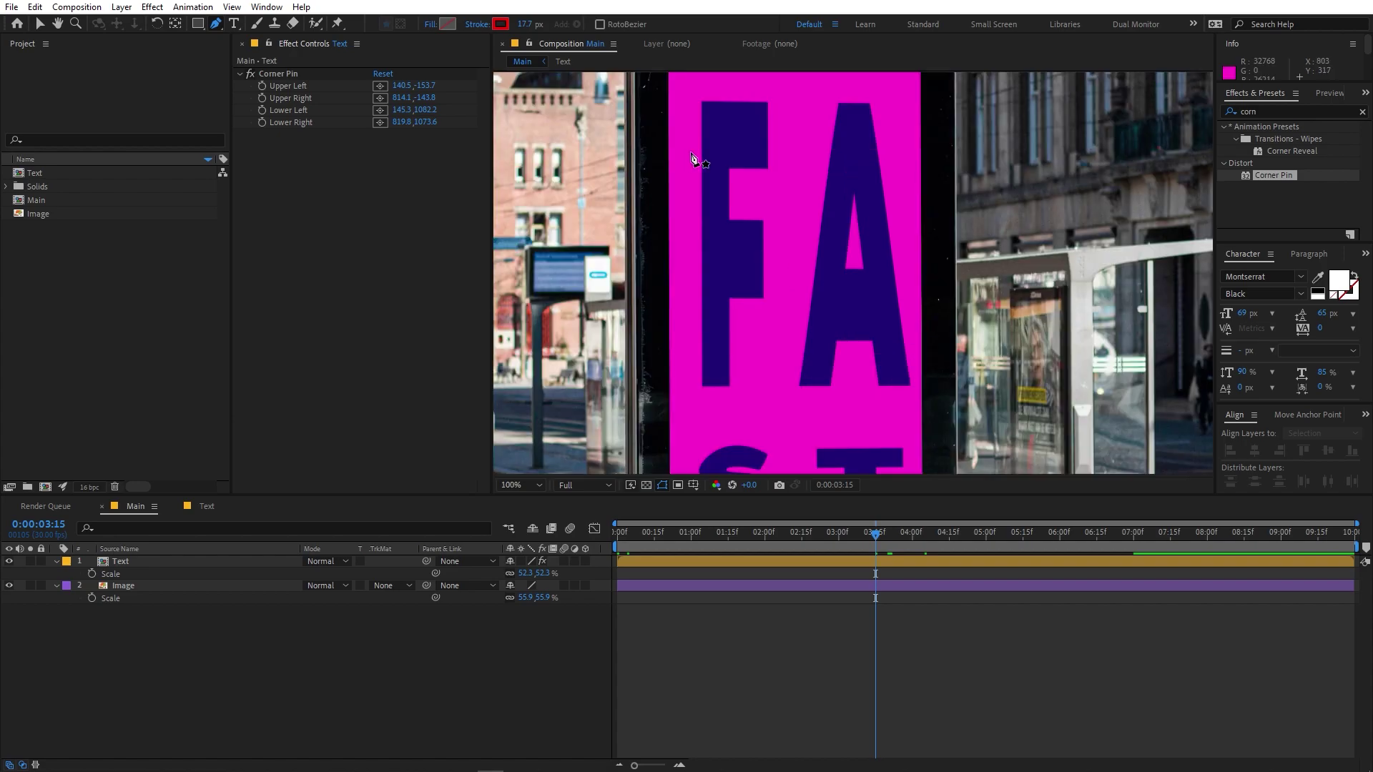
scroll(822, 375, up, 4)
key(g)
click(622, 241)
click(1171, 243)
key(comma)
click(741, 417)
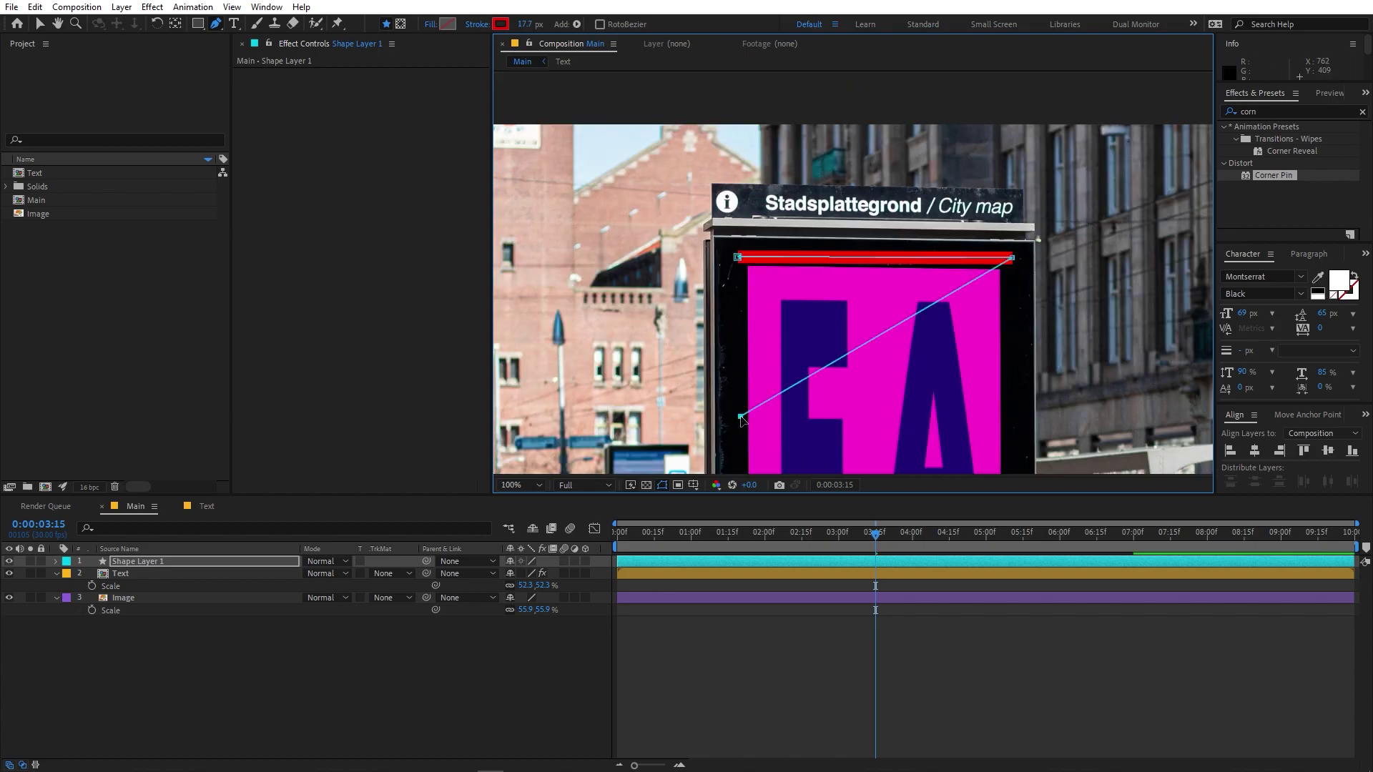
click(738, 257)
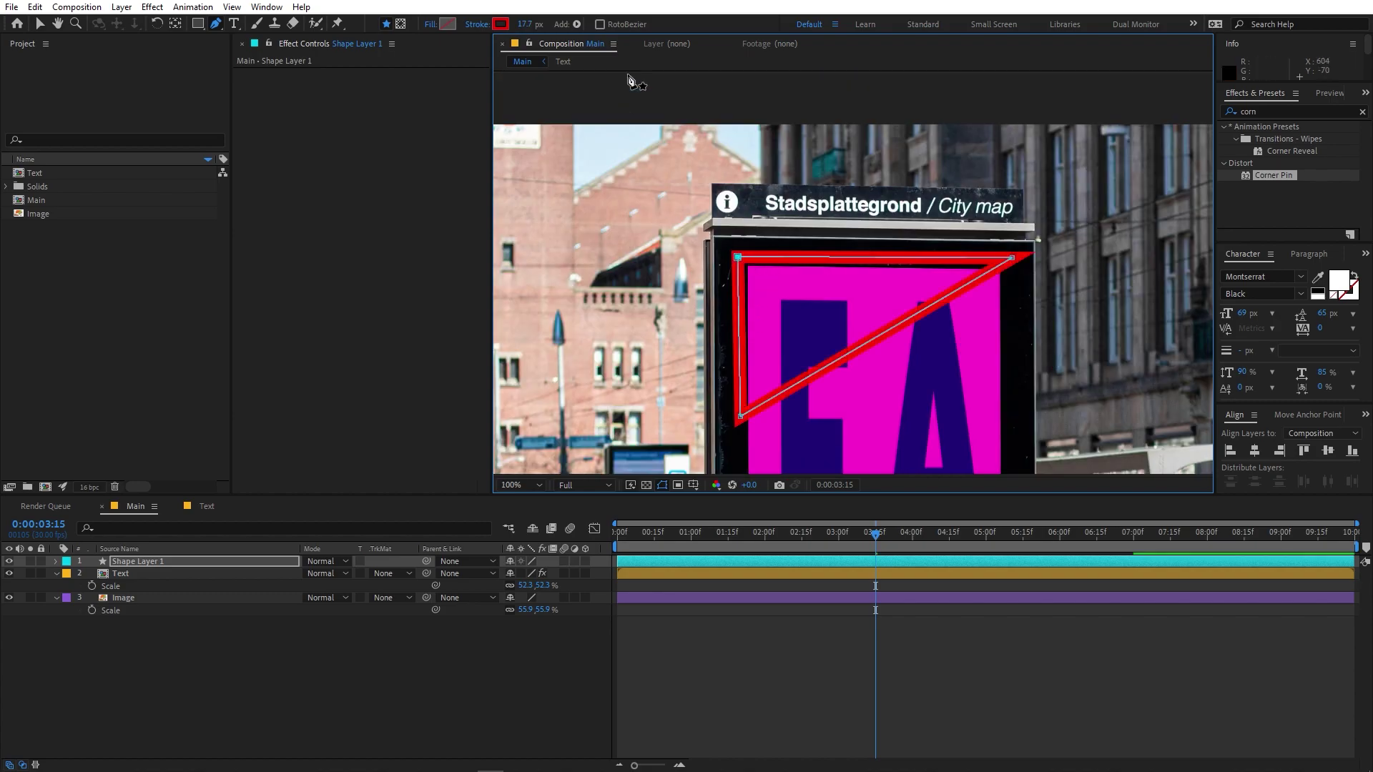
- Give the triangle a 0 px stroke and black fill, and lower Shape Layer 1's opacity to 49%
drag(530, 27, 432, 24)
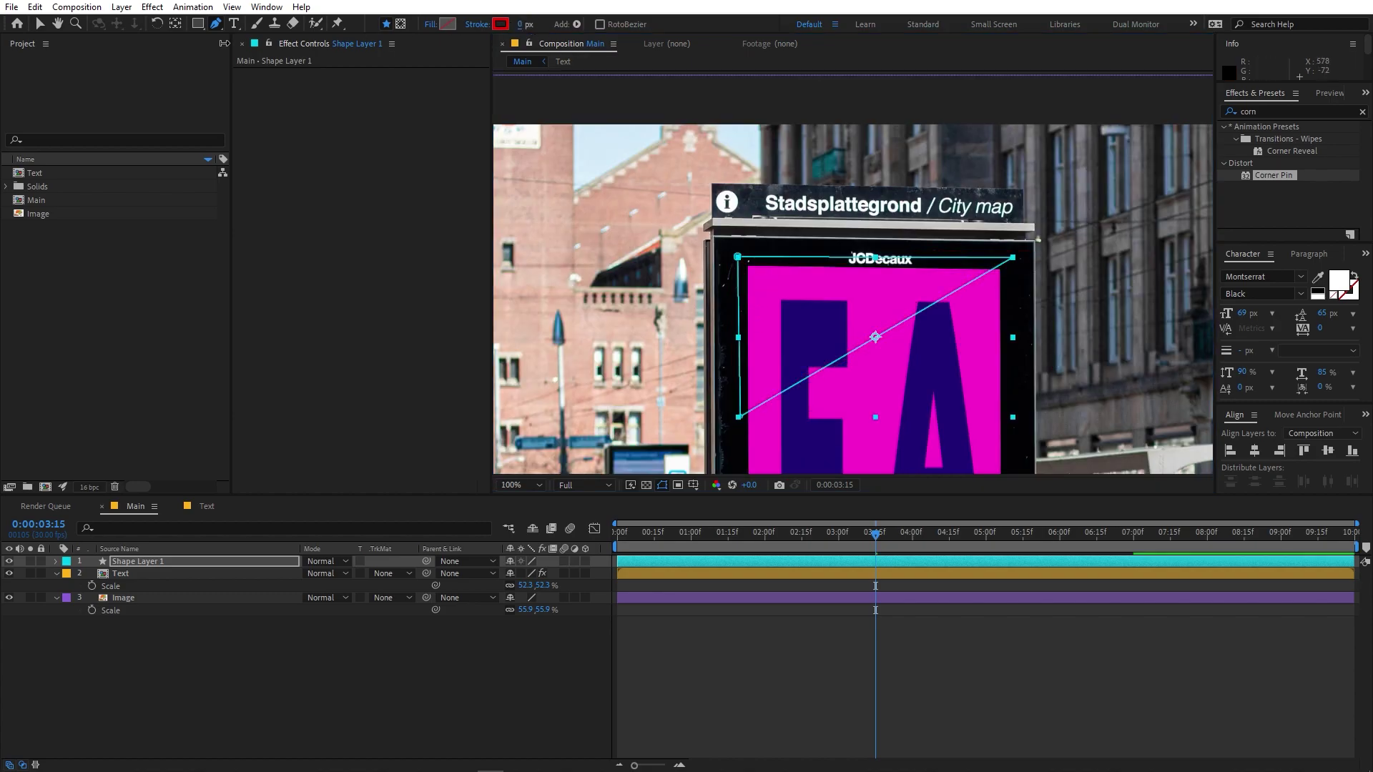
click(449, 27)
drag(181, 441, 135, 502)
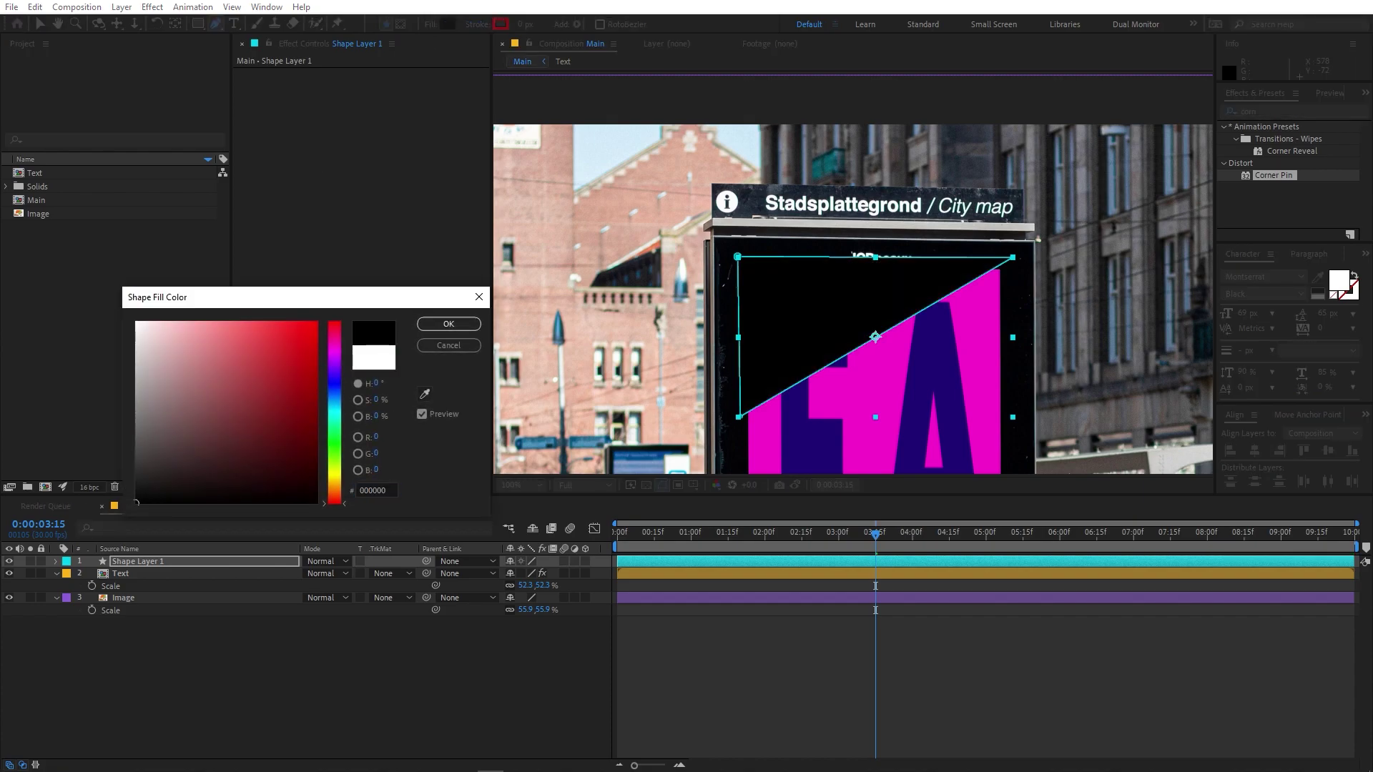
click(431, 327)
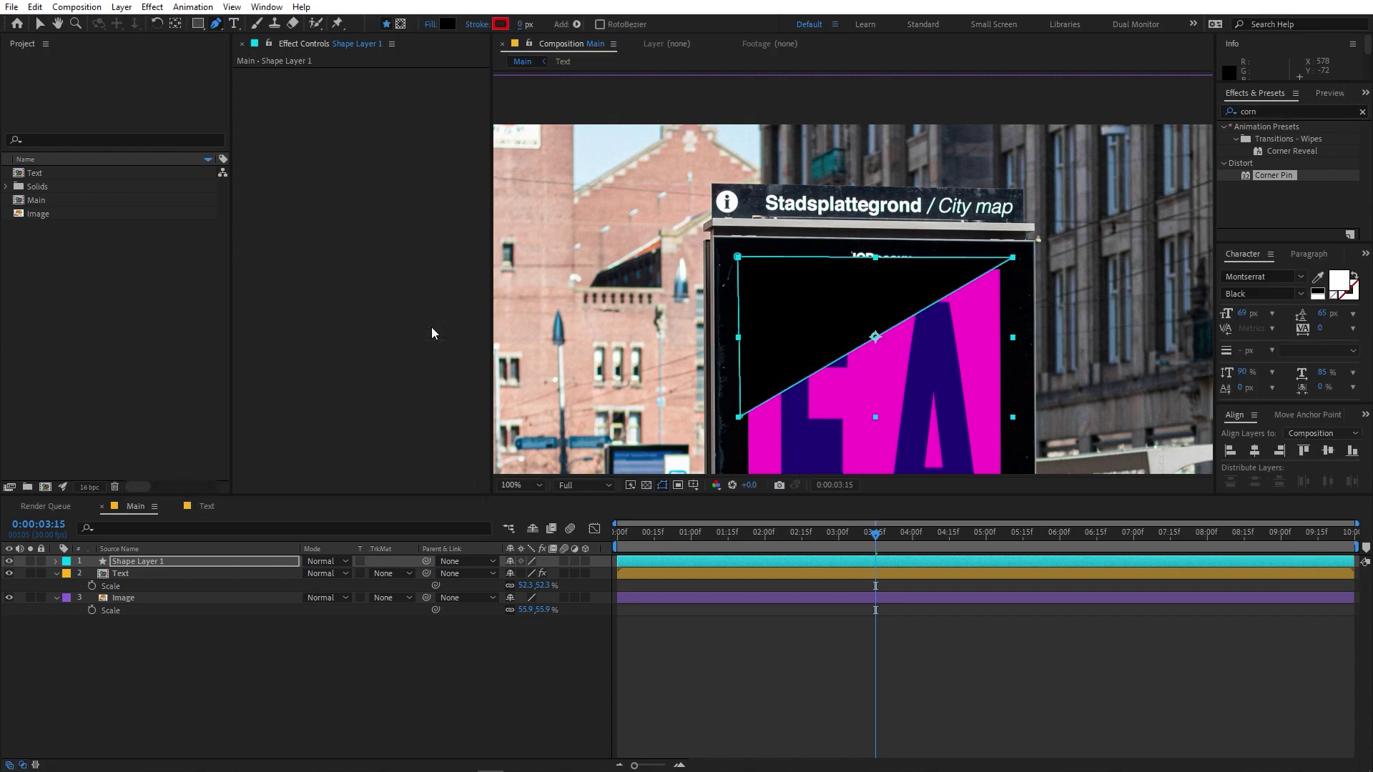
click(175, 558)
key(t)
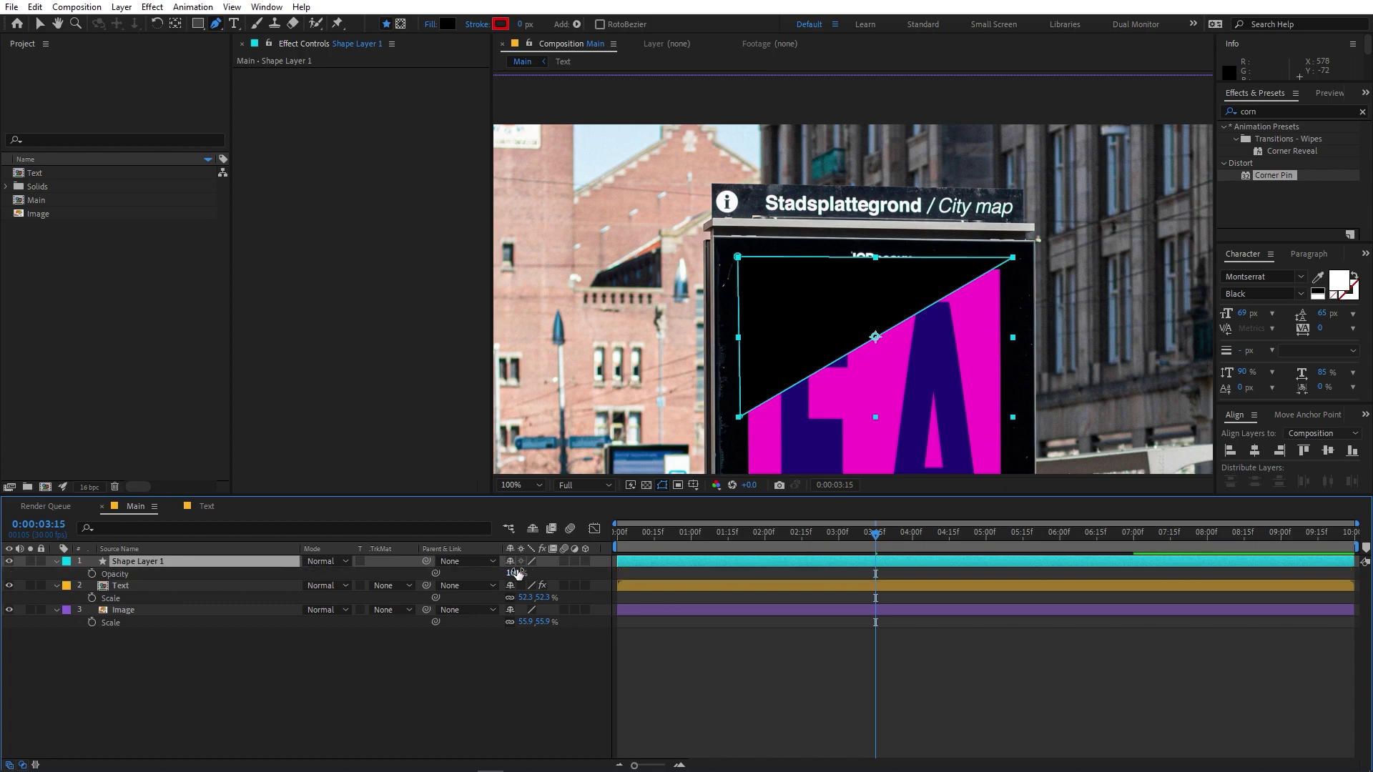
drag(517, 575, 504, 572)
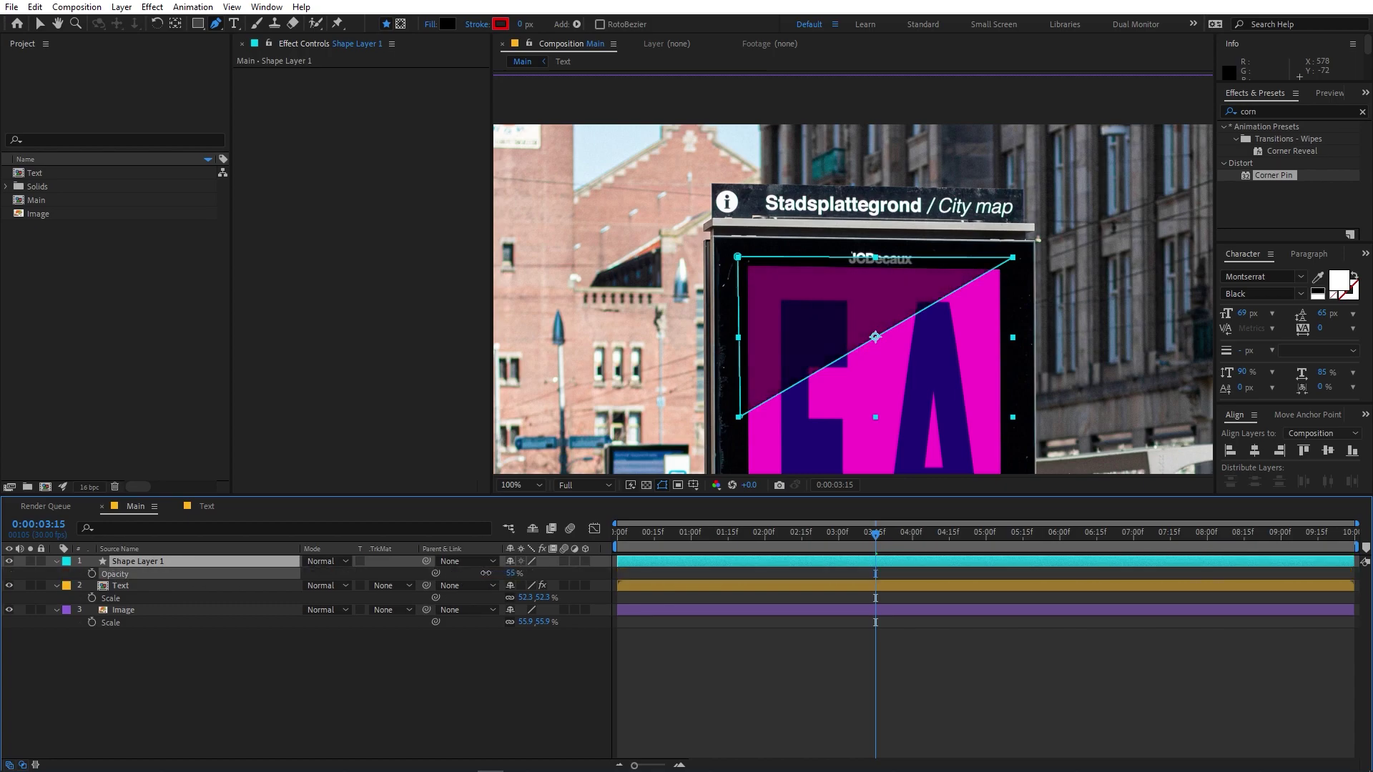
click(753, 646)
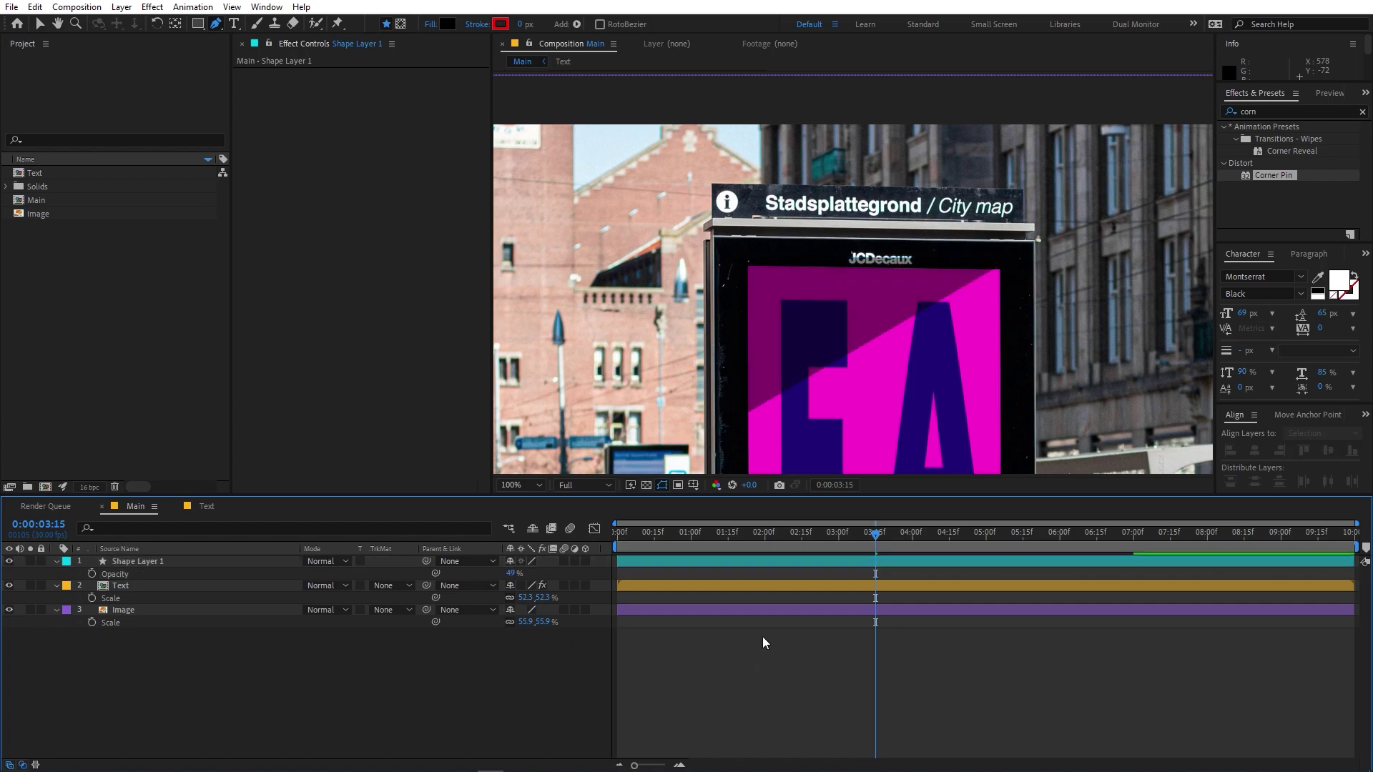
- Apply Gaussian Blur to Shape Layer 1 with Blurriness 22.2 and Repeat Edge Pixels checked
click(1259, 113)
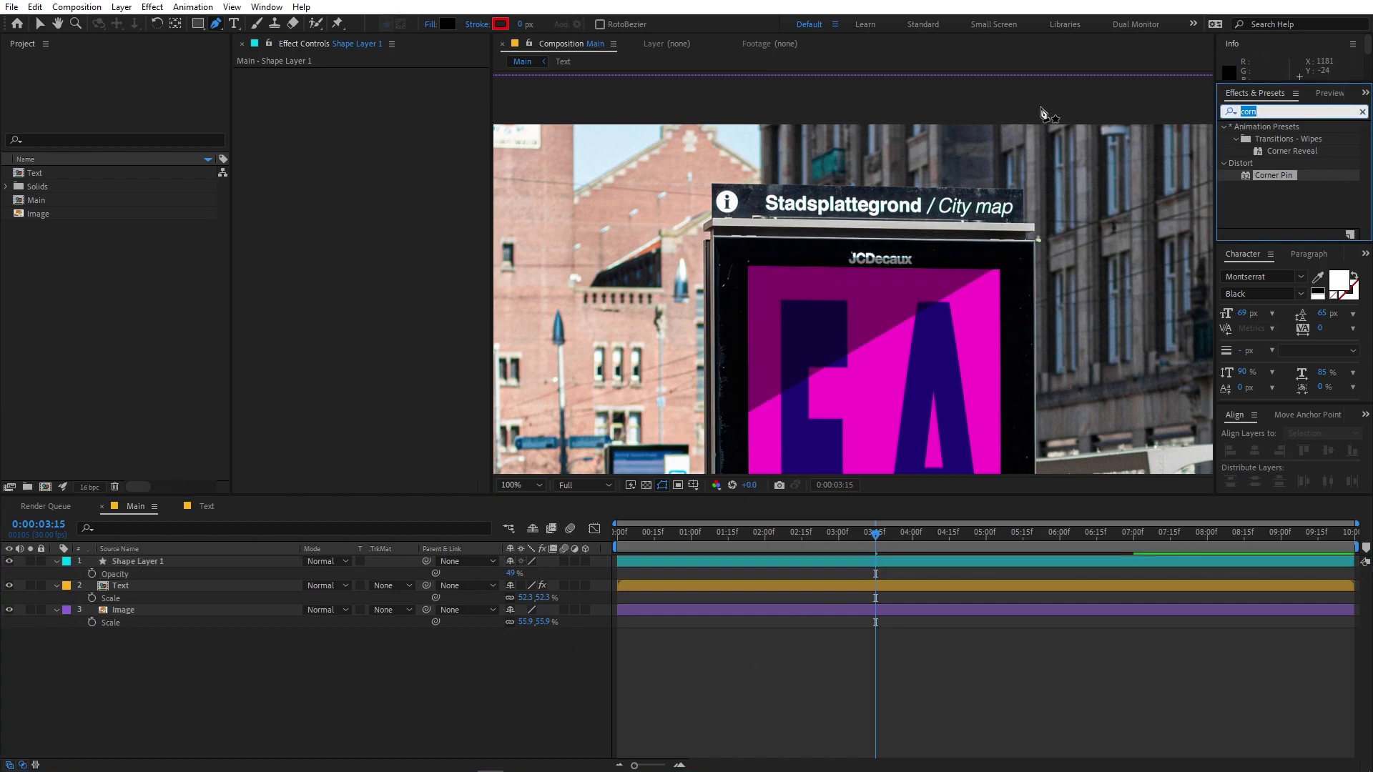
text(gauss)
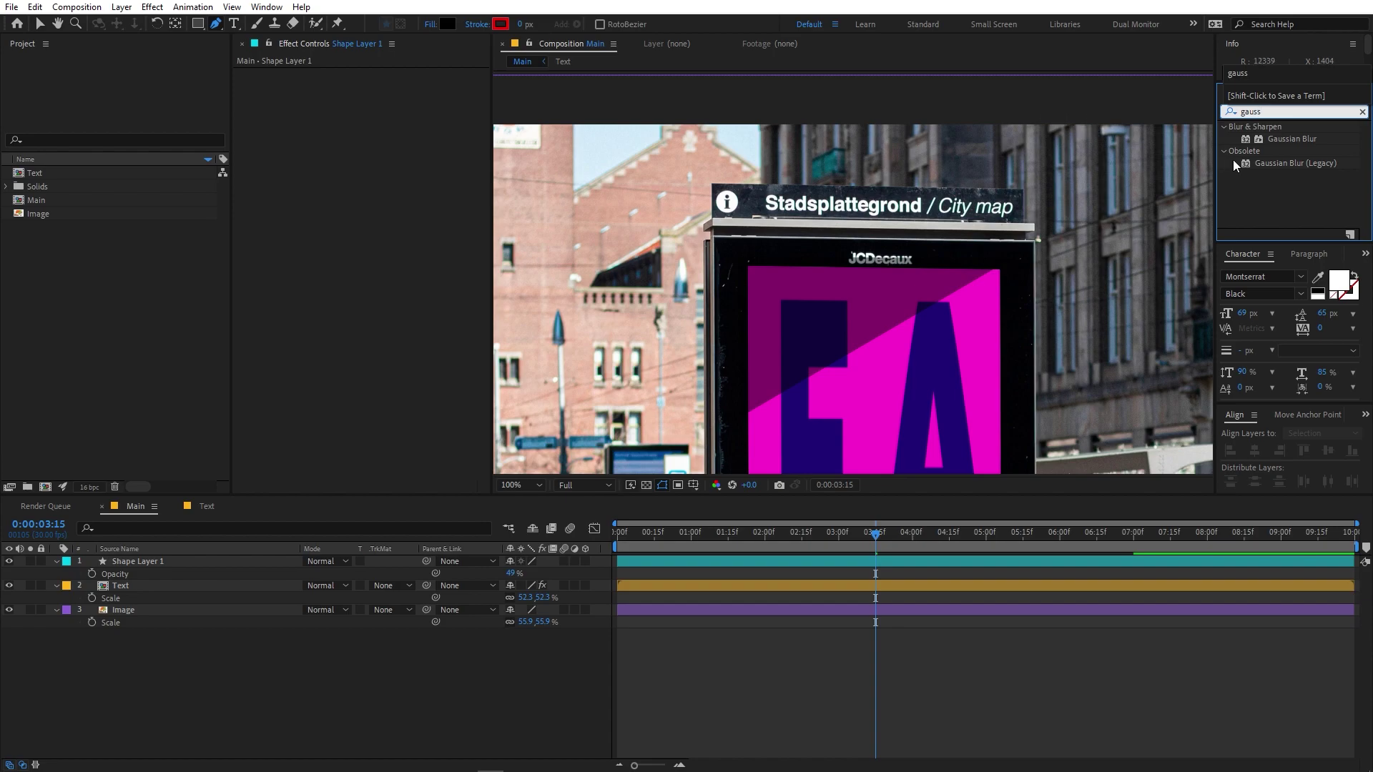
drag(1292, 135, 236, 563)
key(v)
drag(393, 85, 420, 85)
drag(532, 83, 398, 113)
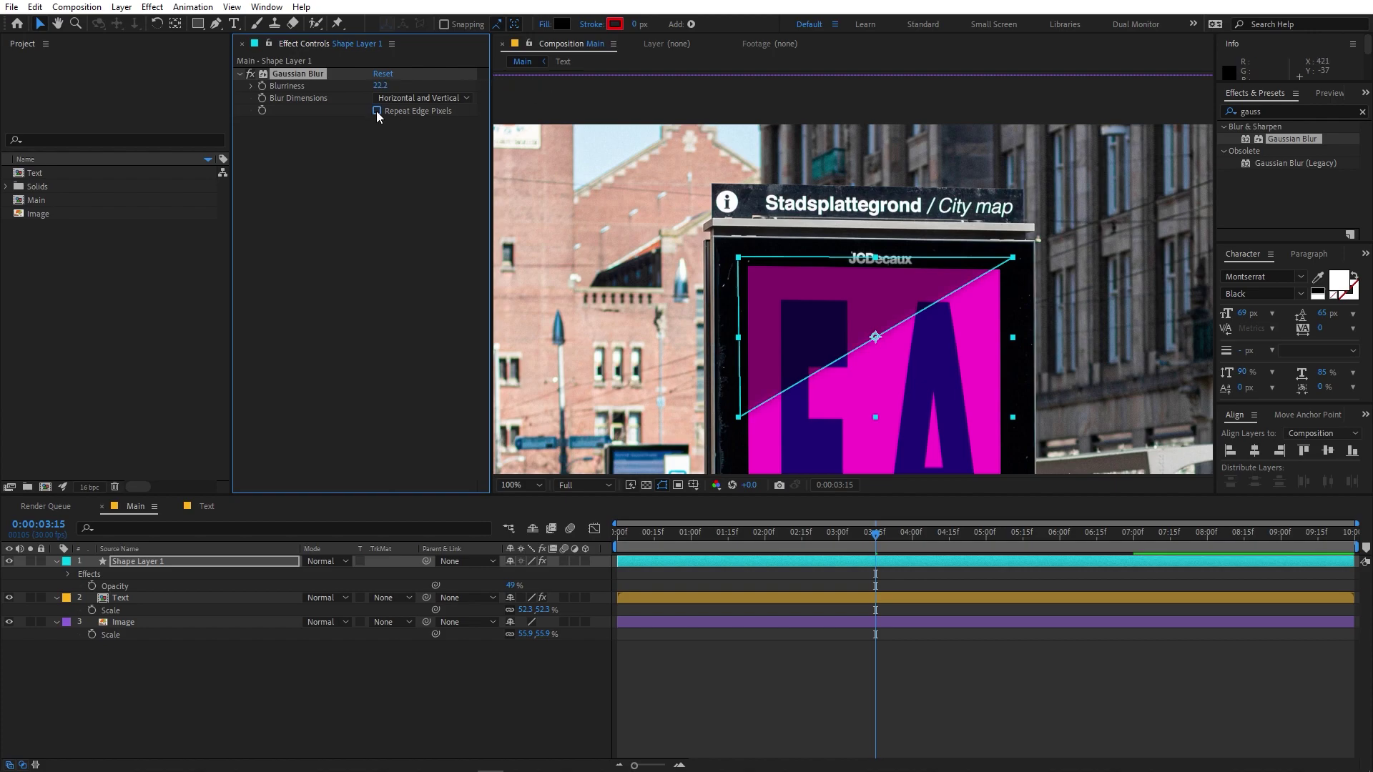
click(377, 111)
scroll(852, 299, up, 2)
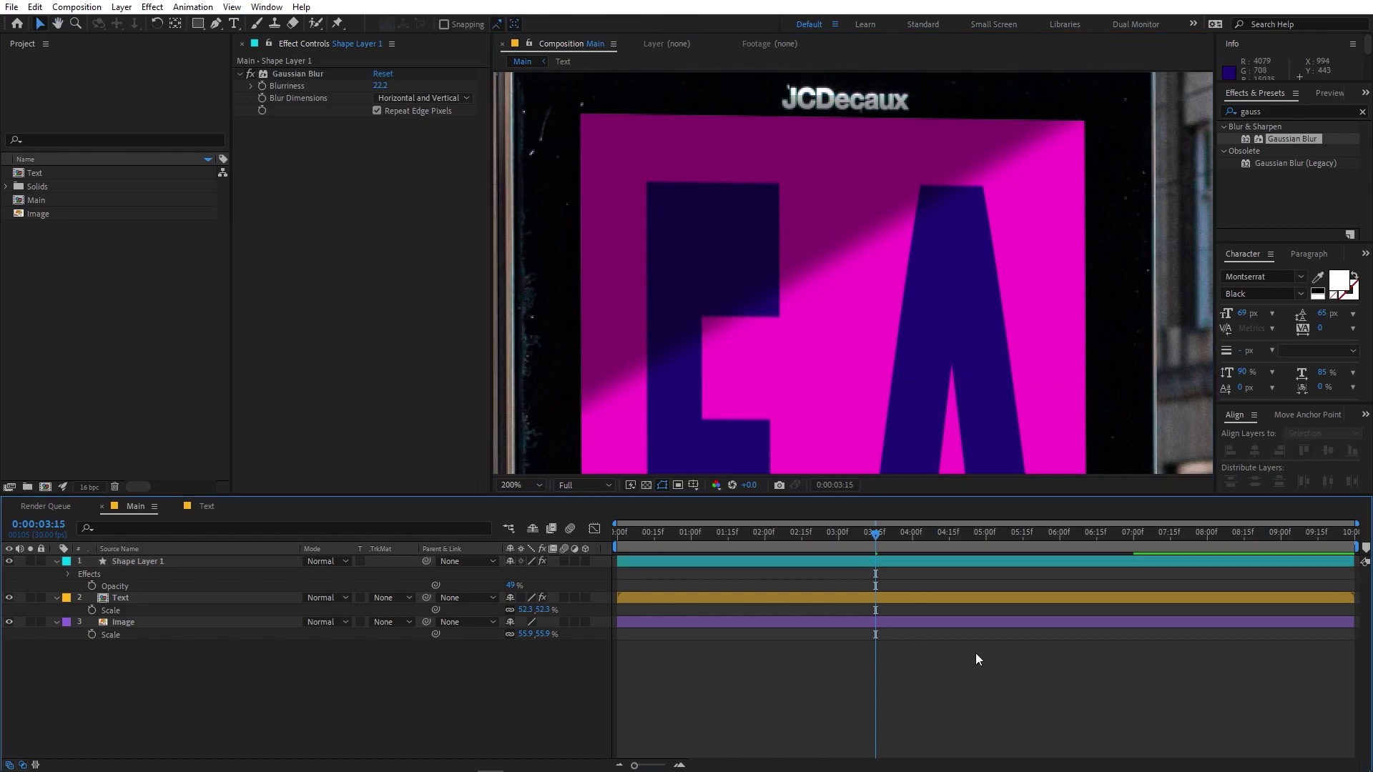
scroll(917, 251, down, 2)
- Lower Shape Layer 1's opacity to 19%
click(174, 561)
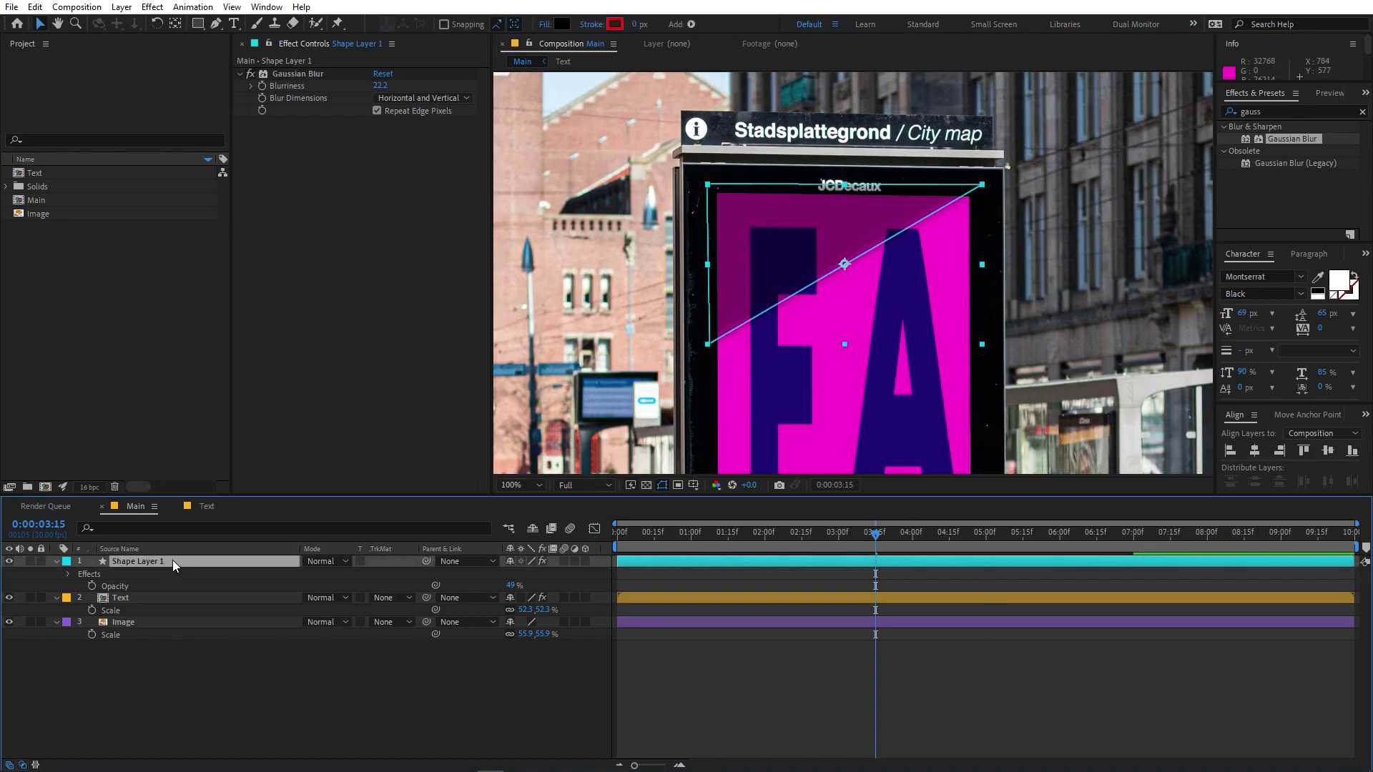
drag(510, 585, 305, 594)
click(896, 755)
scroll(886, 239, down, 2)
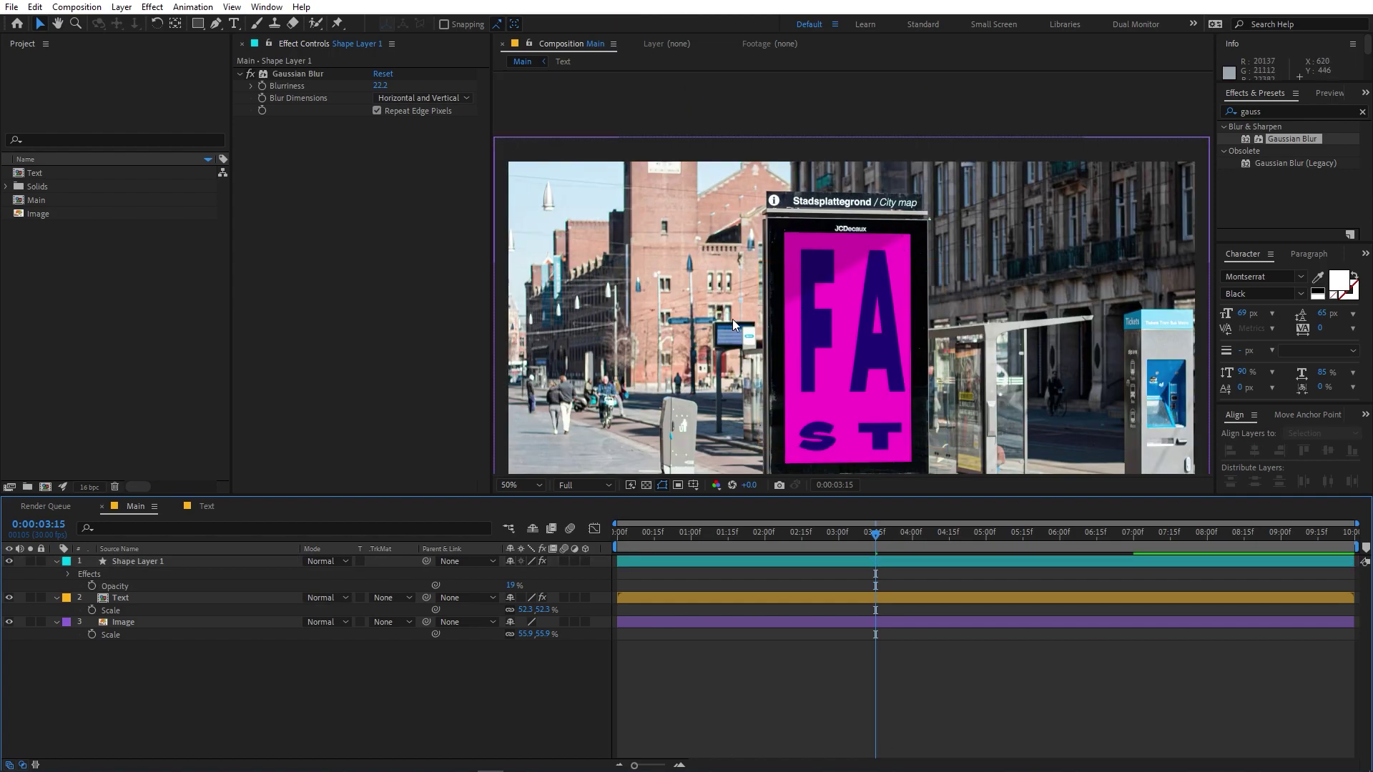
scroll(804, 294, down, 2)
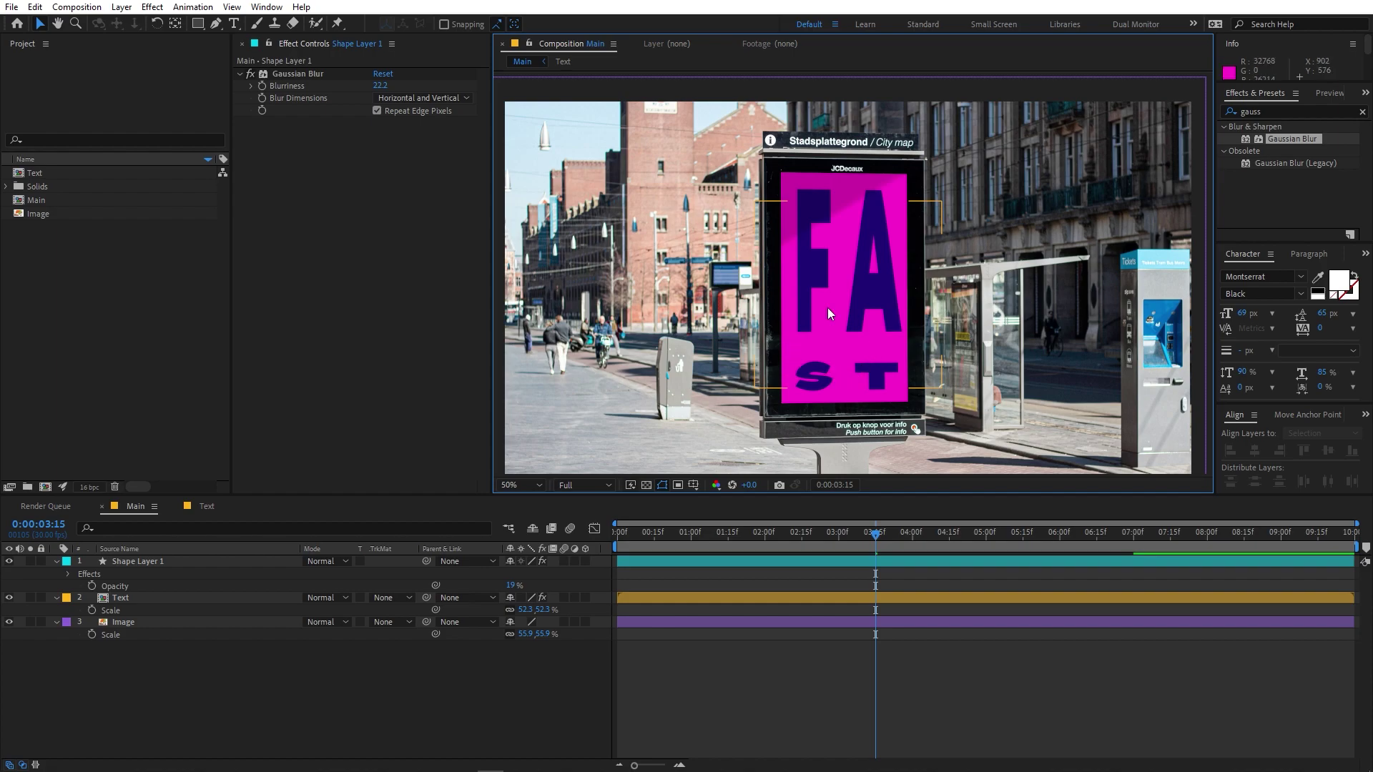
- Duplicate the Image and Text layers and move both copies to the top of the stack
click(125, 624)
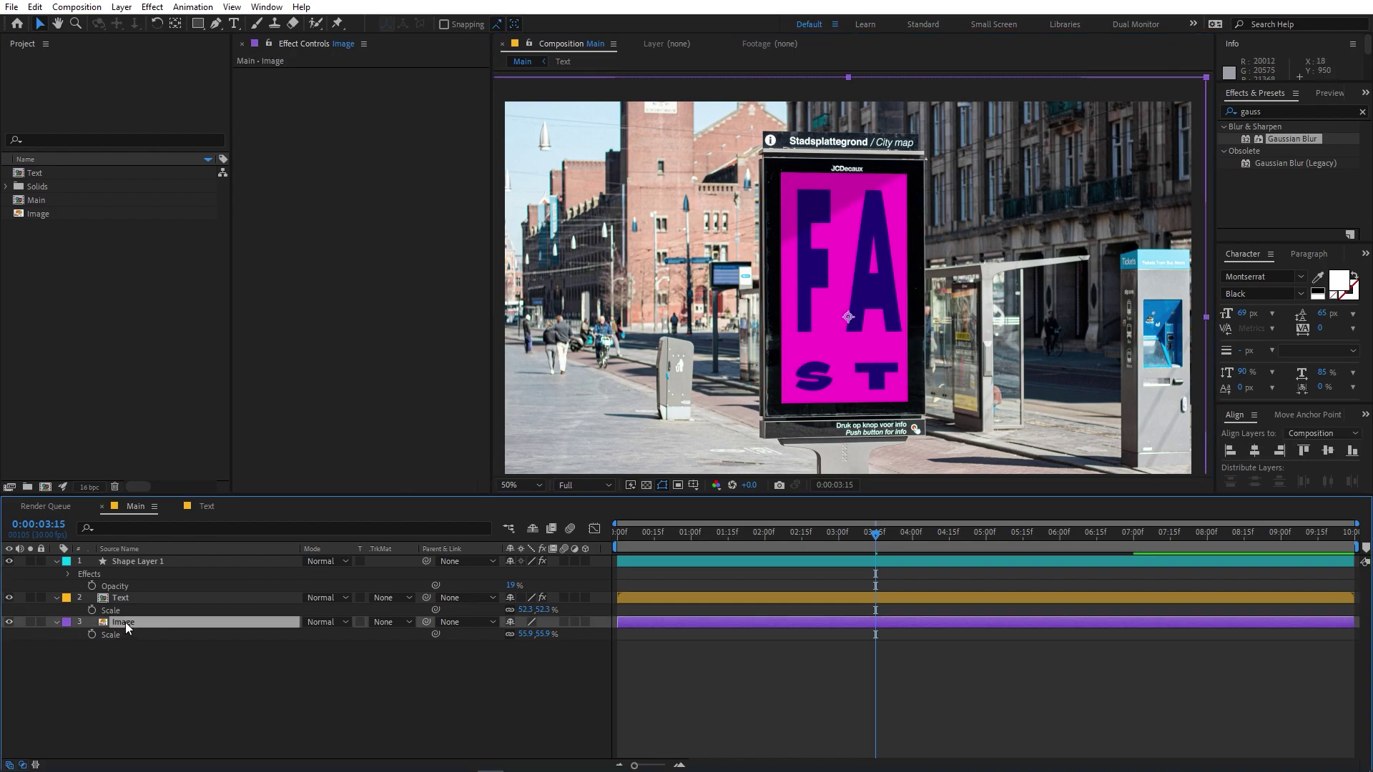
key(ctrl+d)
drag(125, 628, 121, 562)
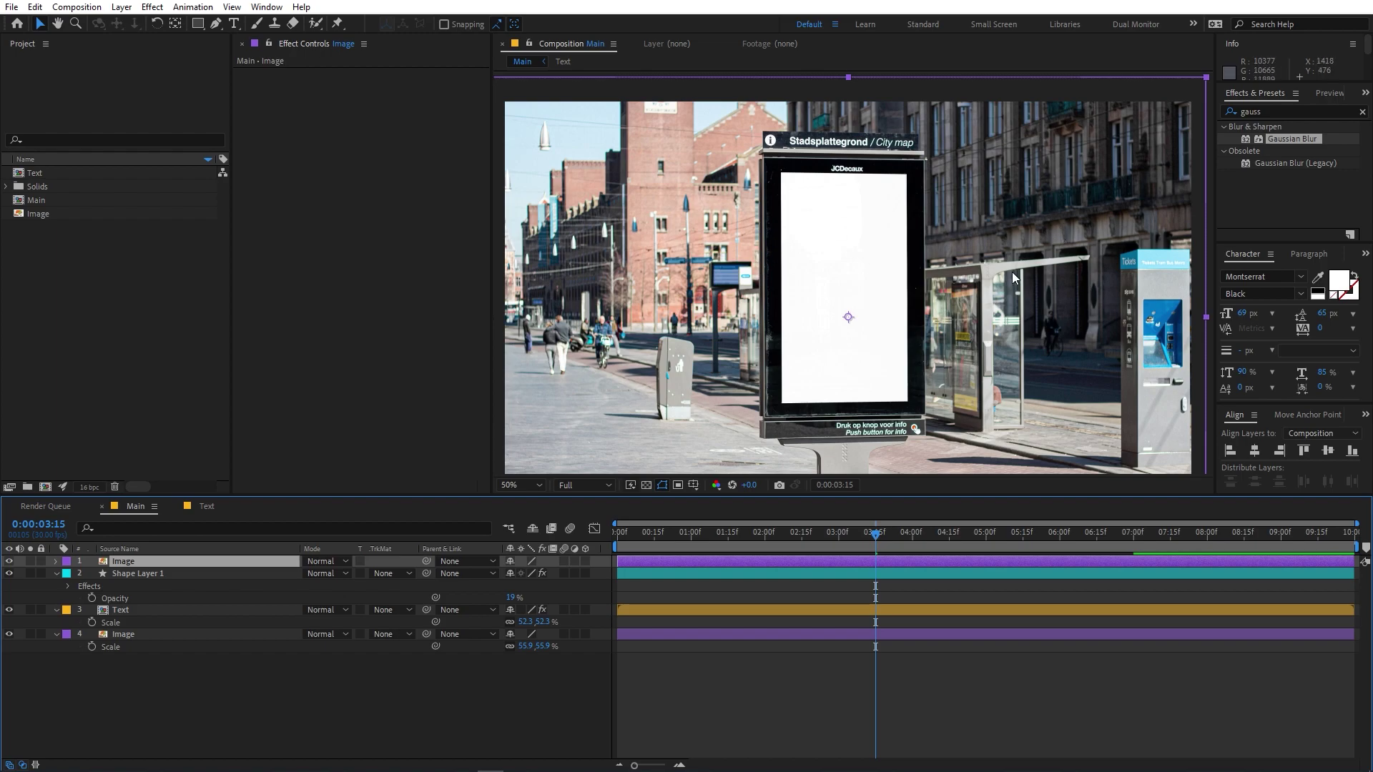
click(121, 611)
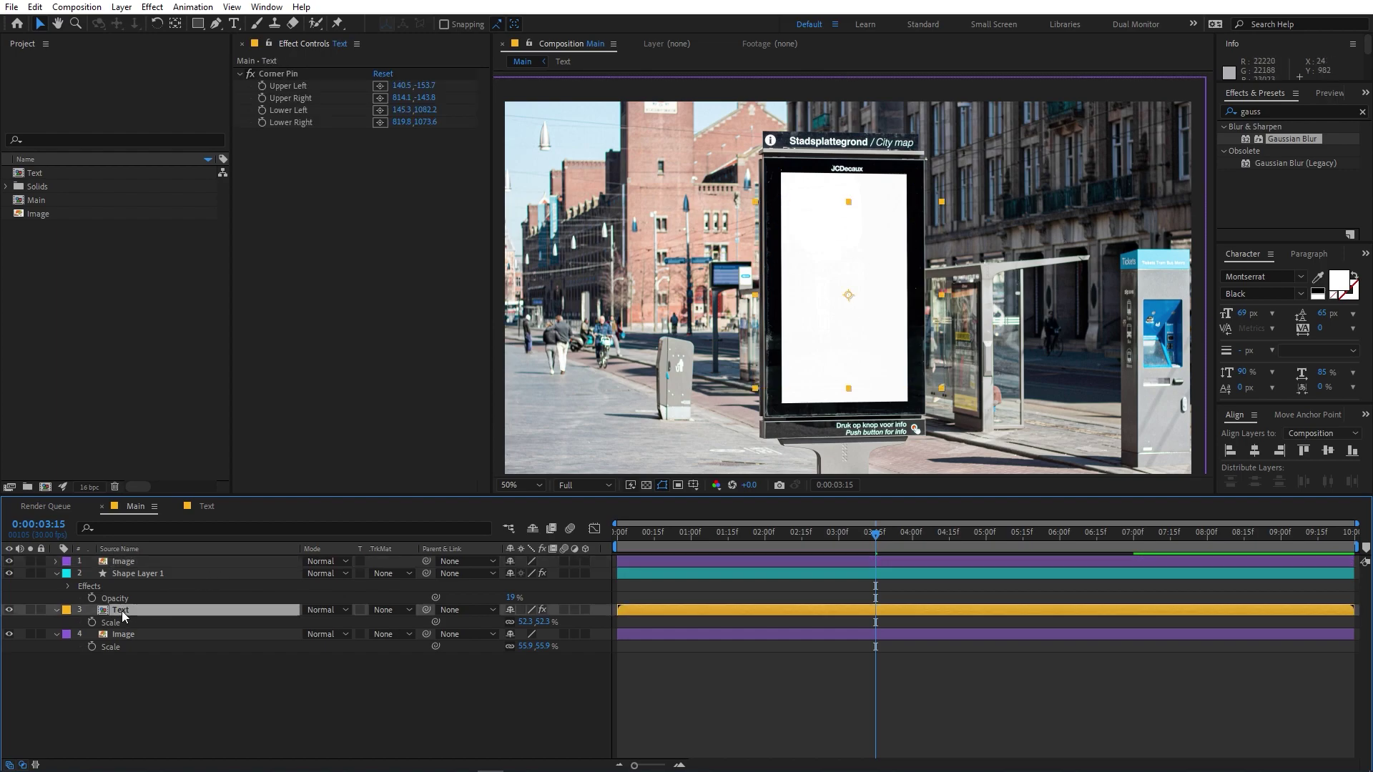
key(ctrl+d)
drag(122, 611, 123, 564)
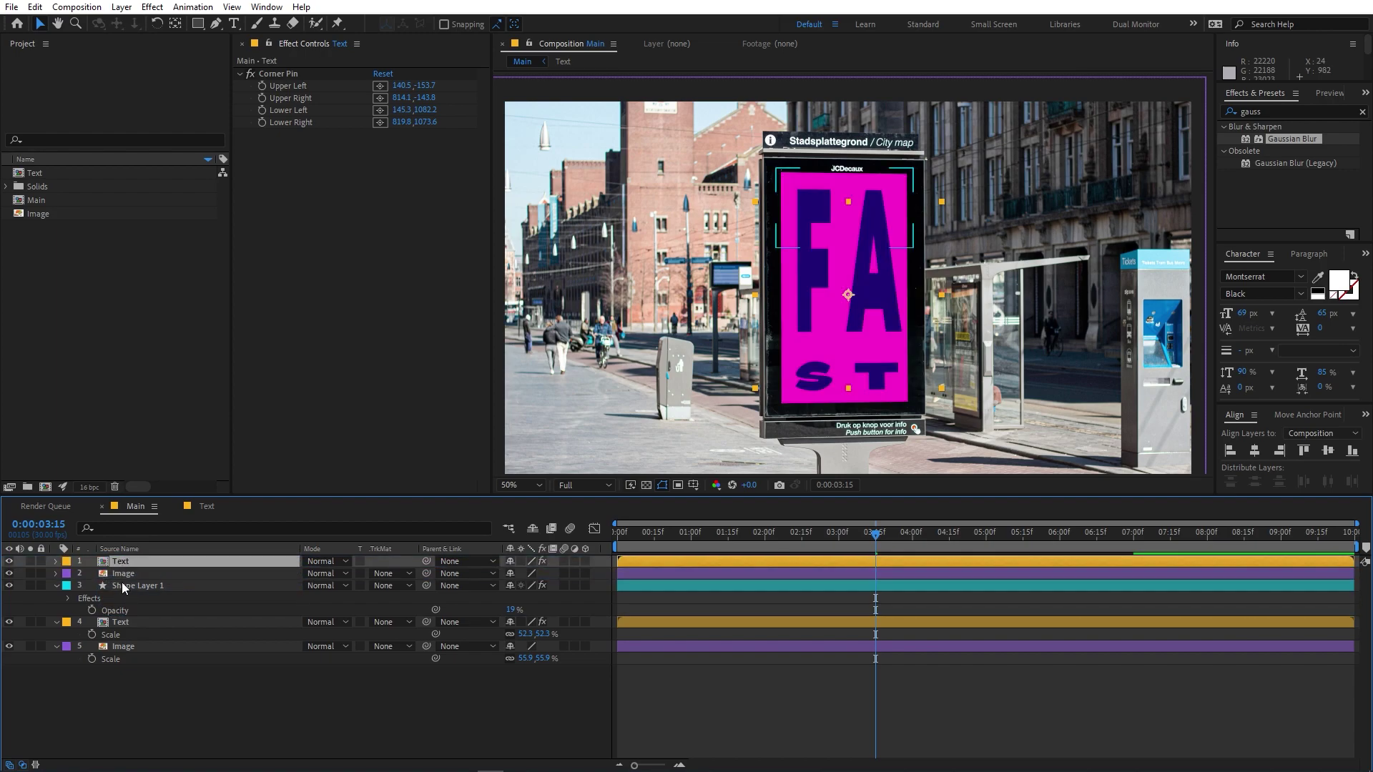
- Set the Image copy's TrkMat to Alpha Matte of the Text copy and reposition the photo
click(123, 576)
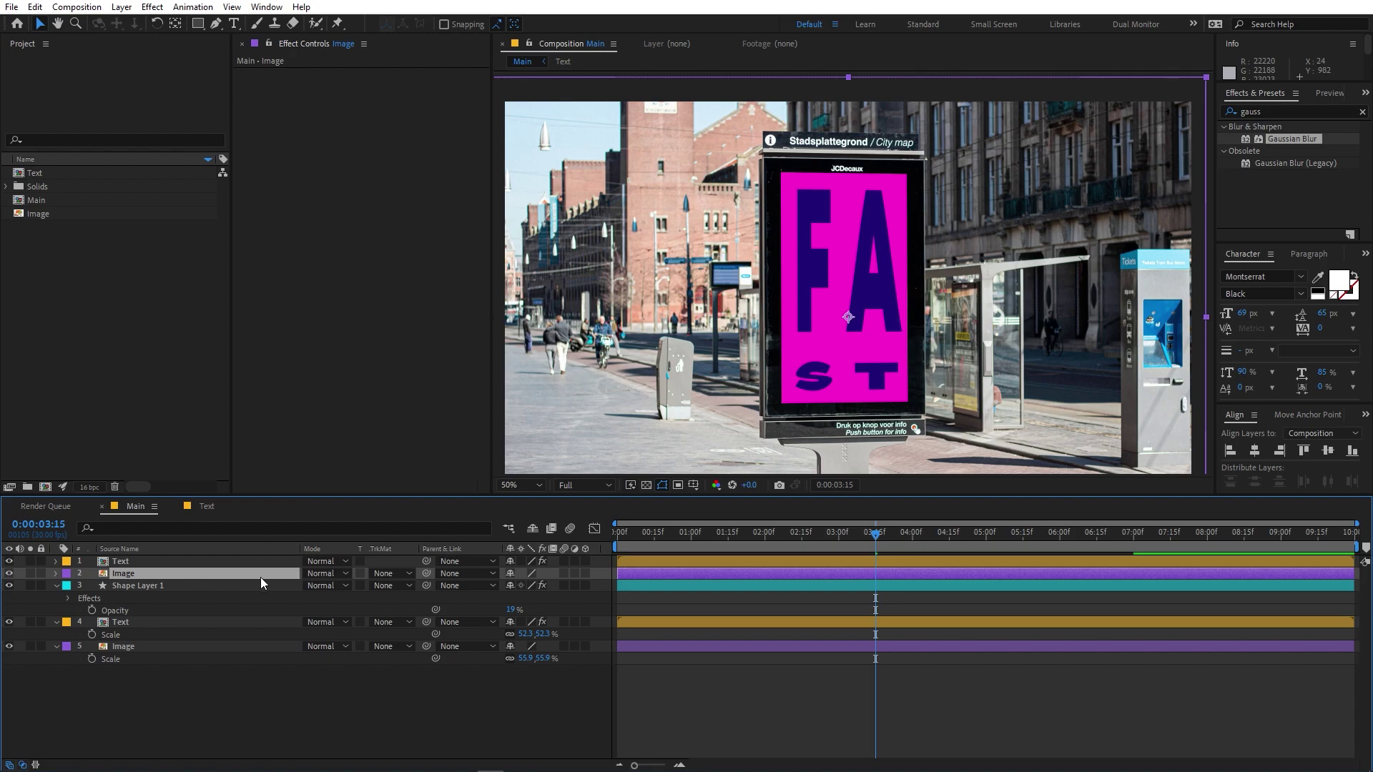
click(387, 574)
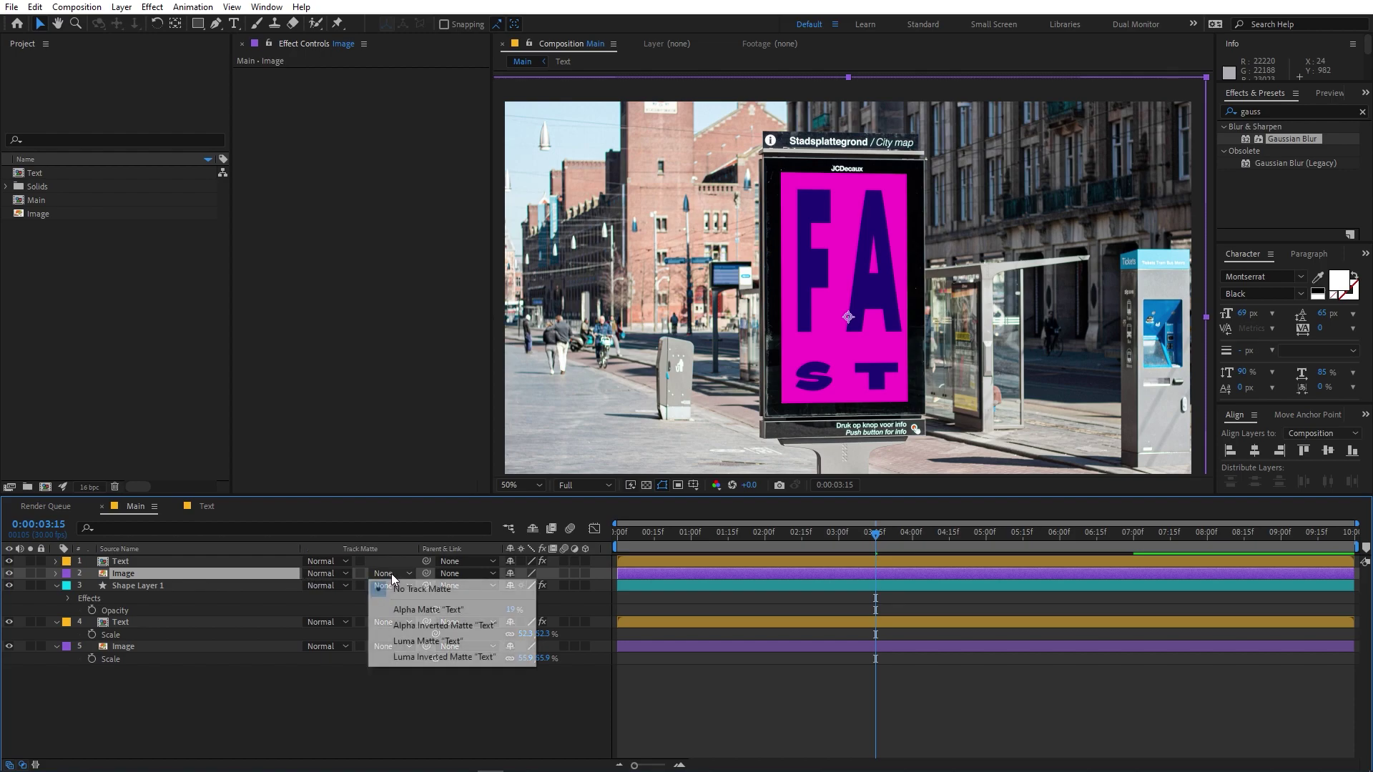
click(424, 610)
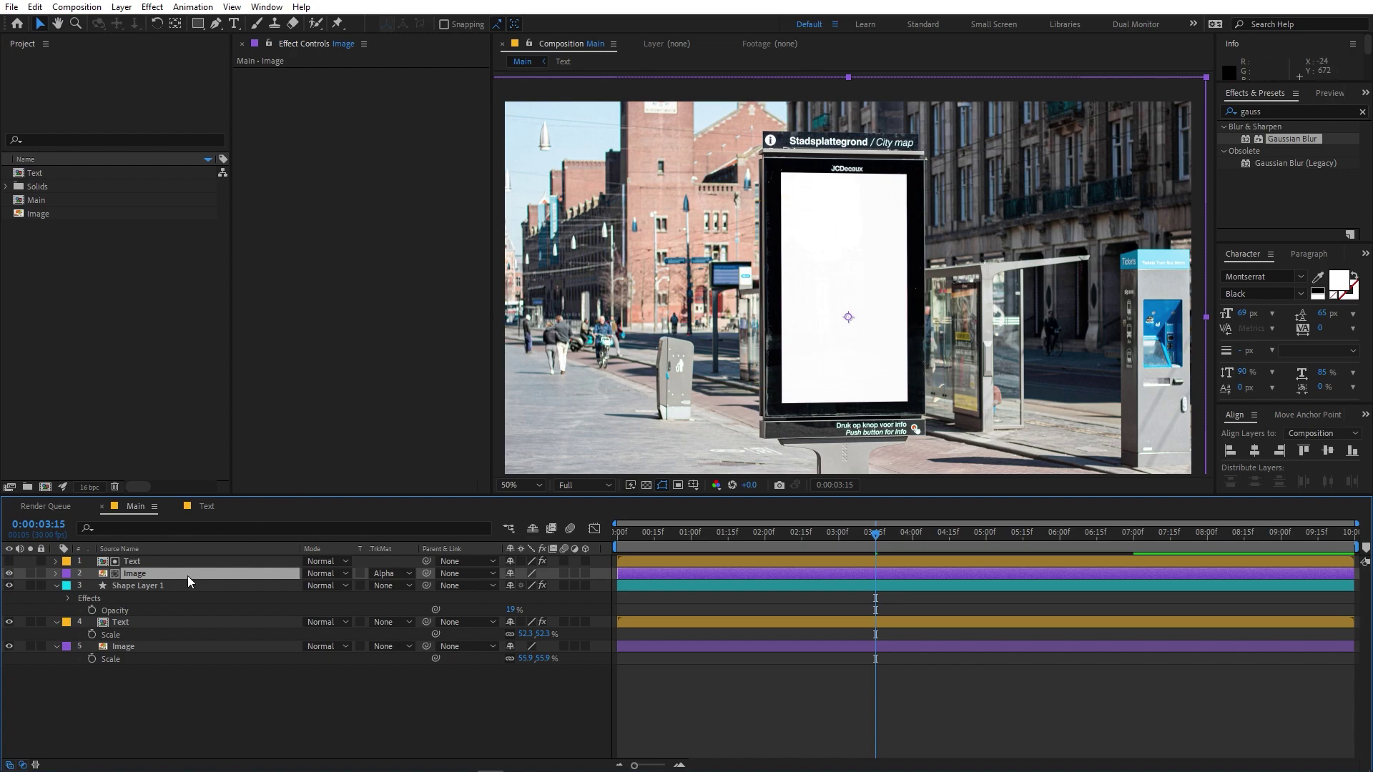
drag(1121, 299, 887, 367)
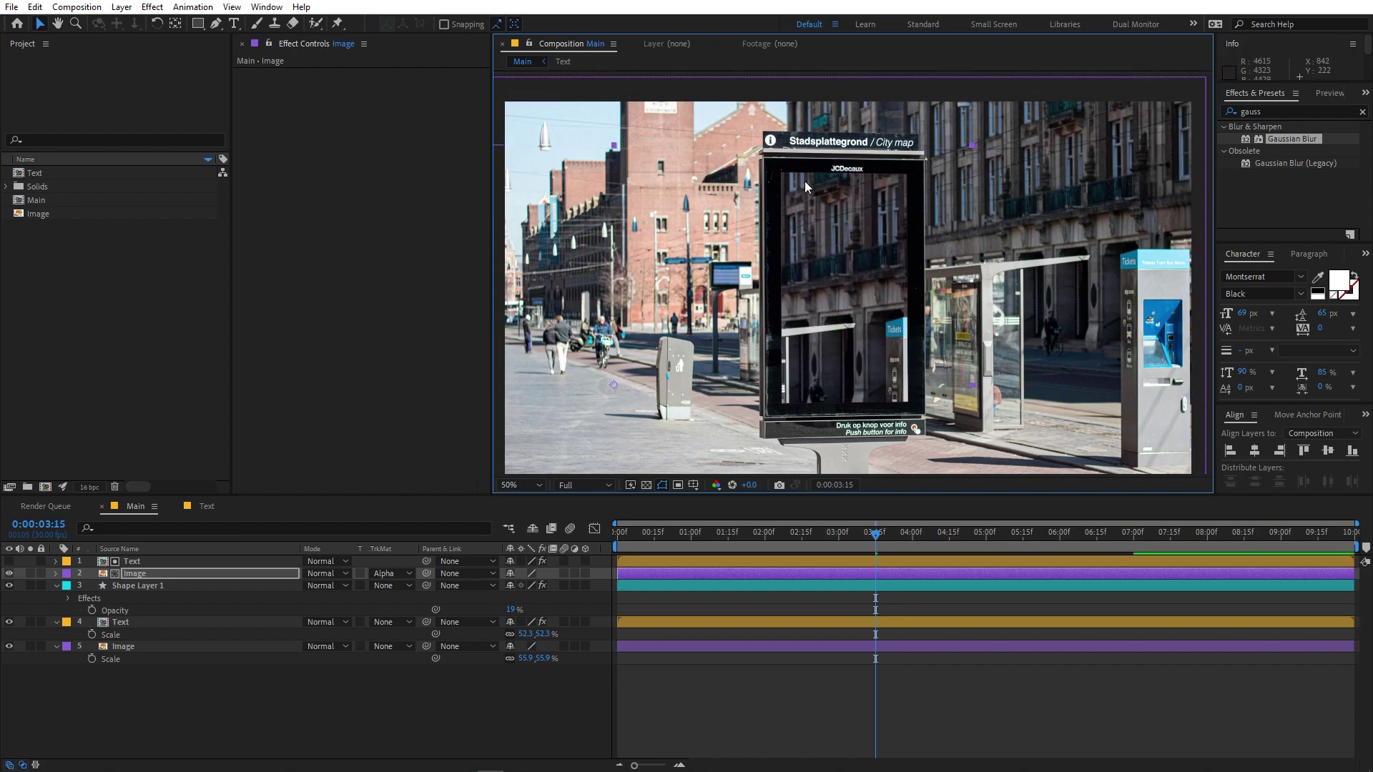
- Move the Text and Image copies below Shape Layer 1 and set the Image copy to Screen mode
click(195, 563)
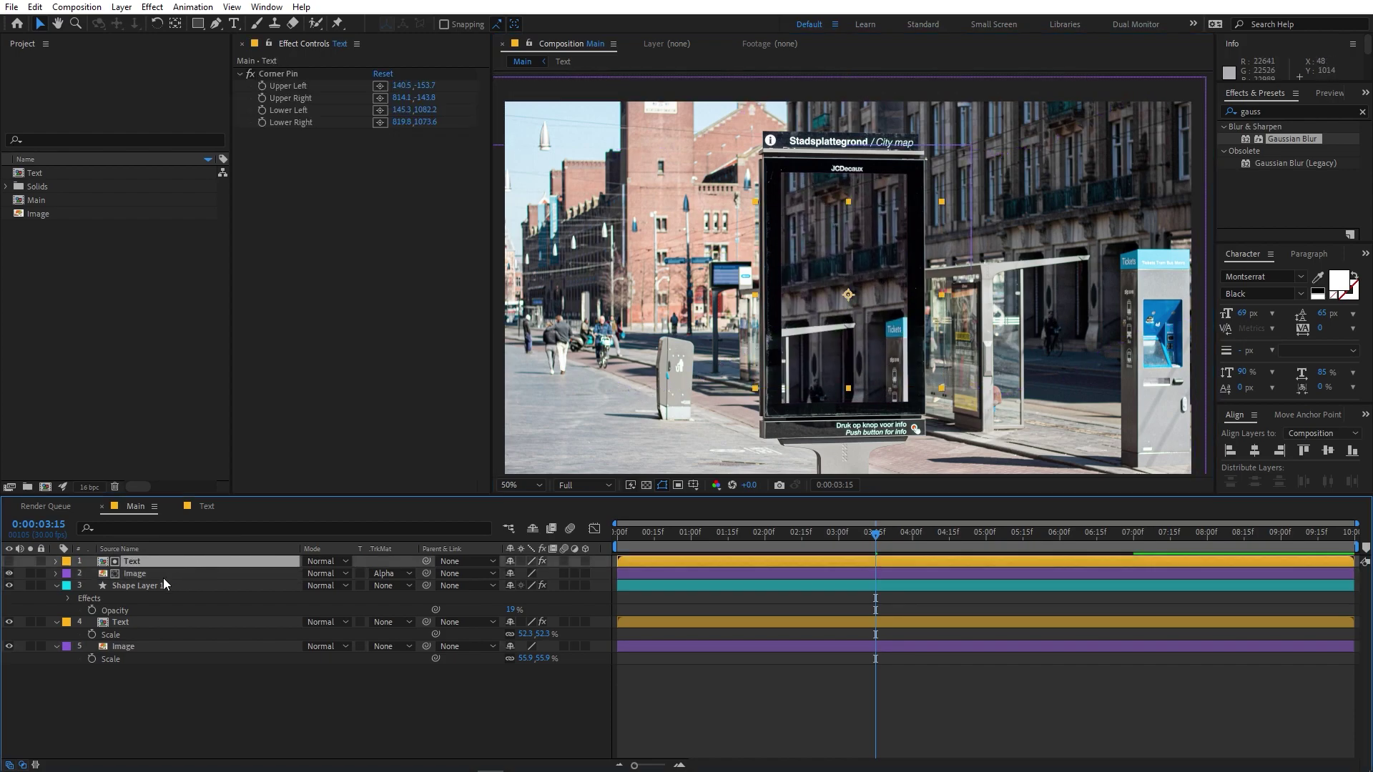
shift+click(186, 577)
drag(188, 572, 182, 615)
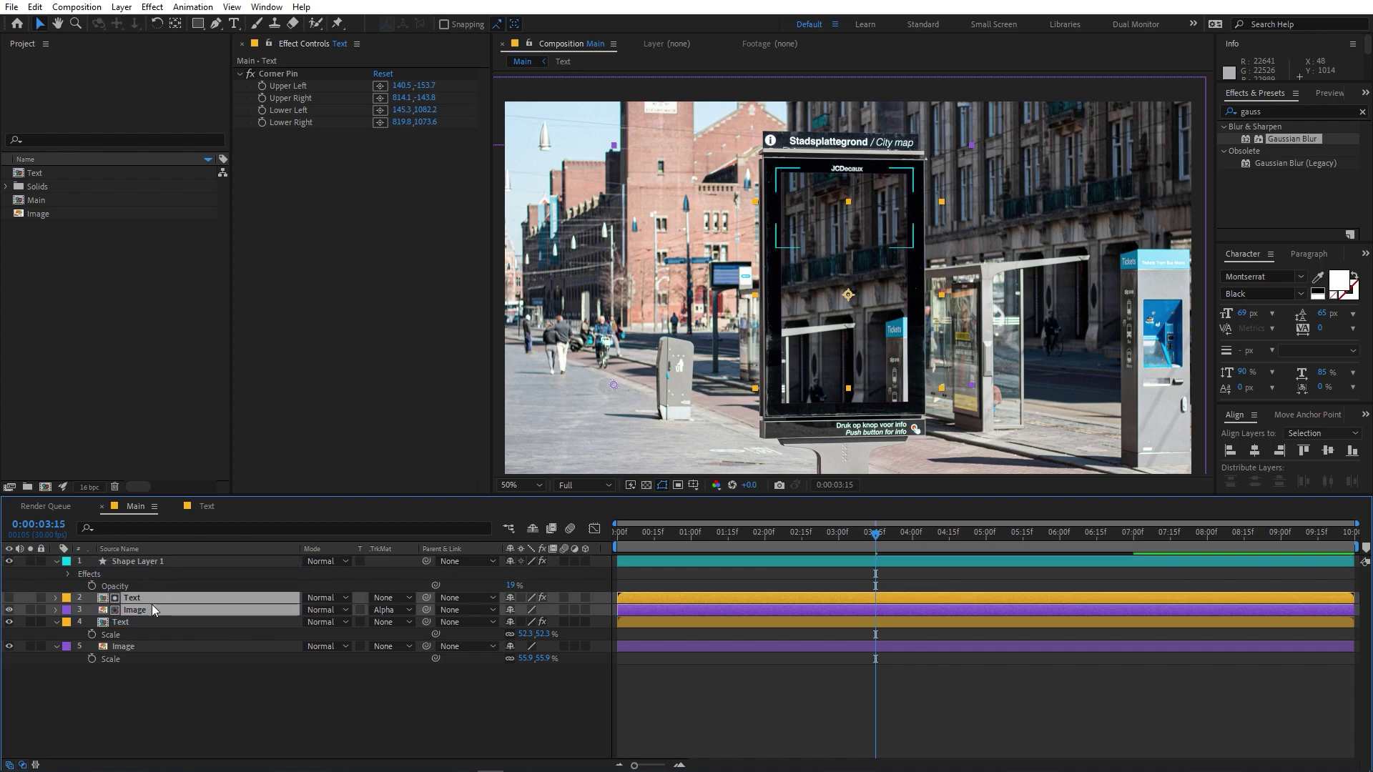
click(164, 613)
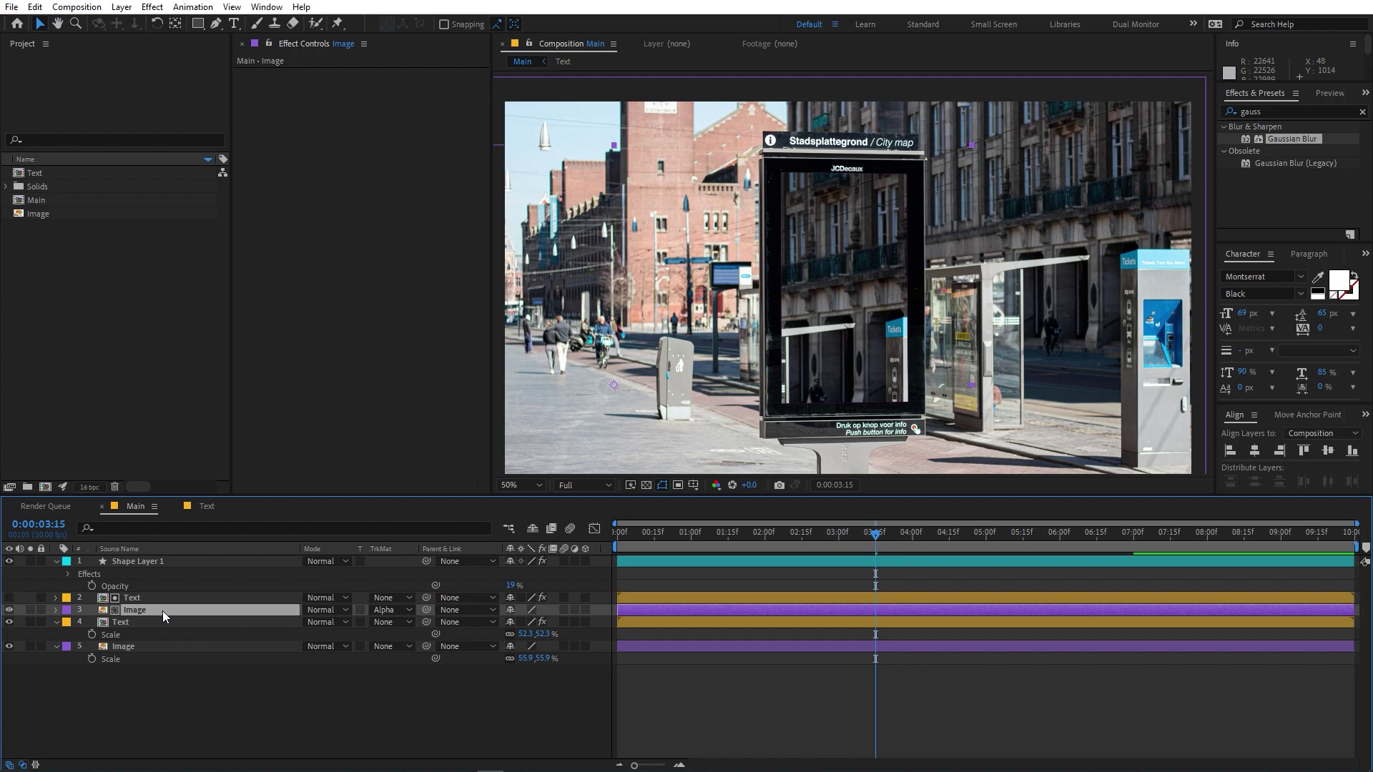
key(t)
drag(515, 622, 464, 628)
click(322, 610)
click(375, 329)
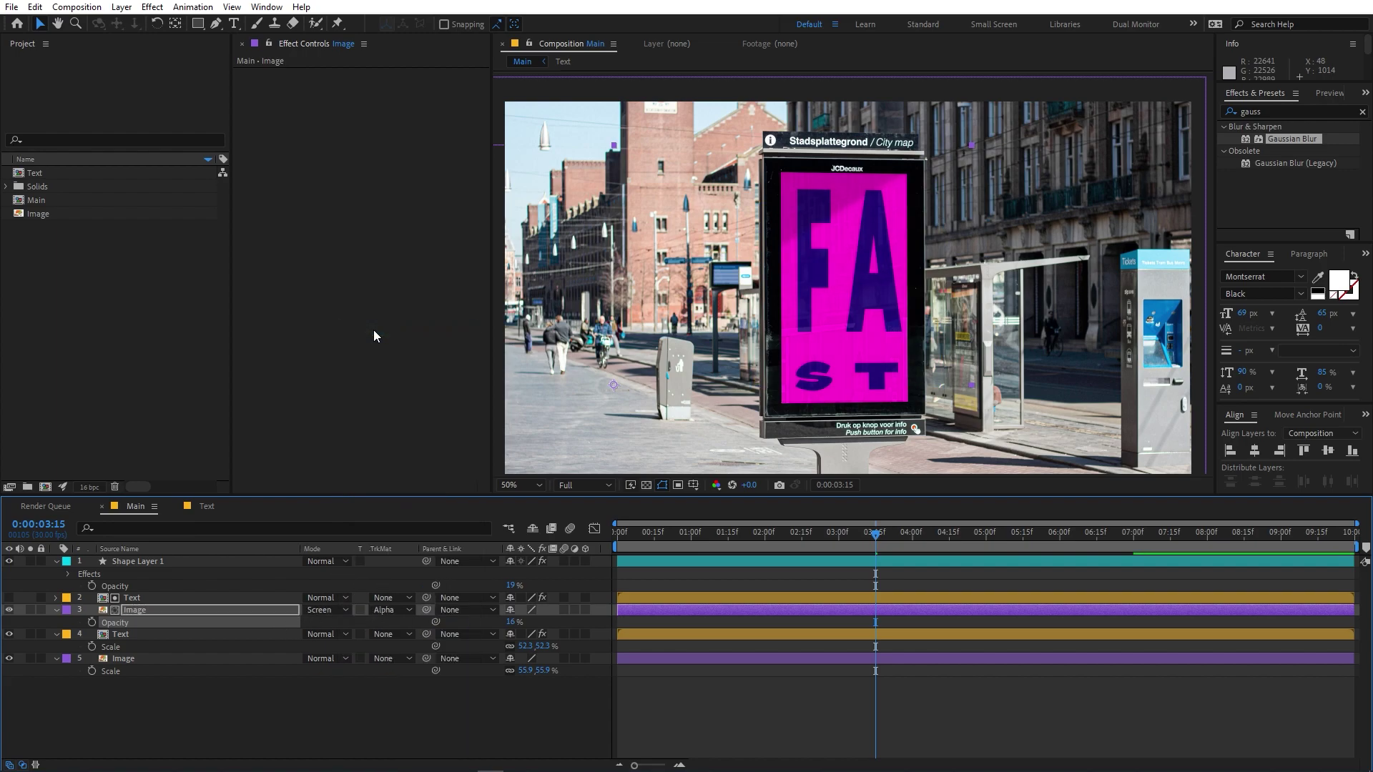
- Fine-tune the Image copy's reflection opacity to about 26% while zoomed in on the poster
key(slash)
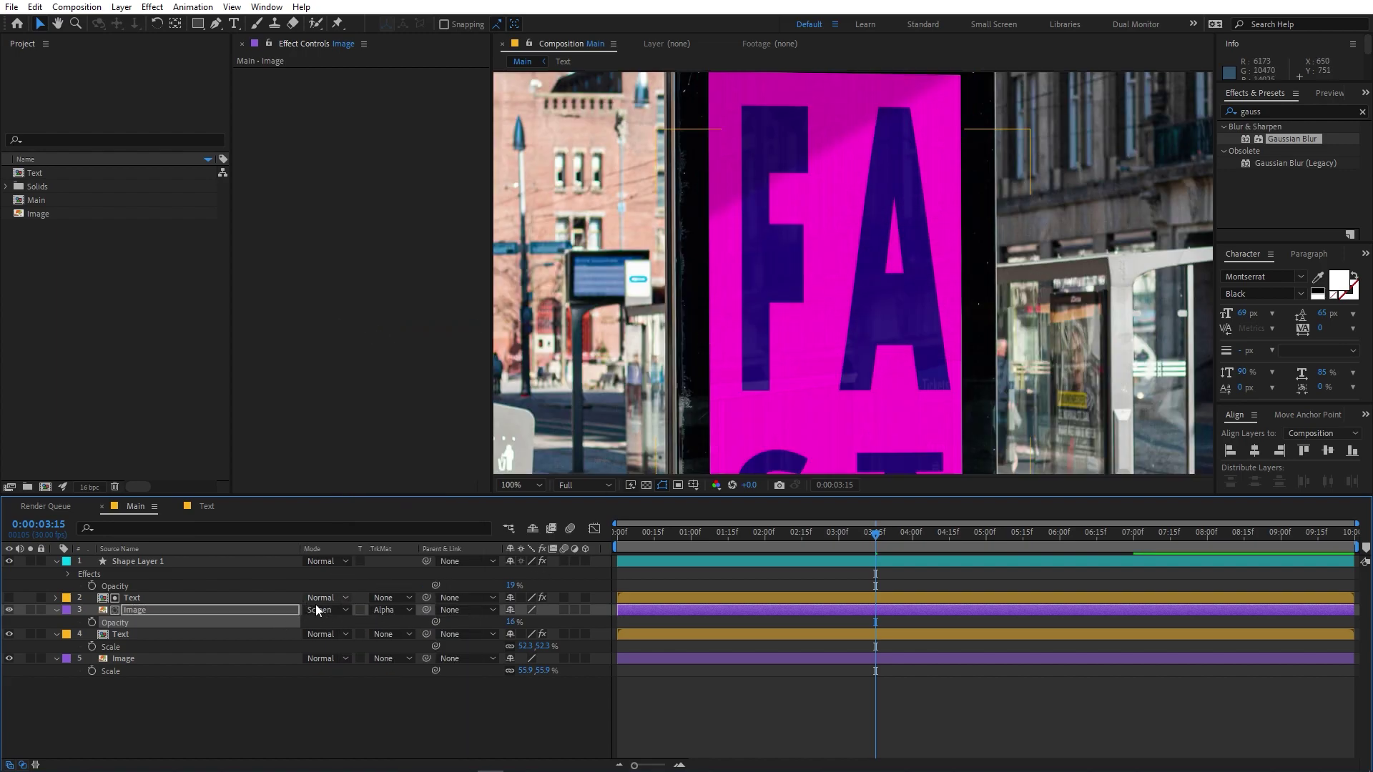
drag(517, 621, 517, 621)
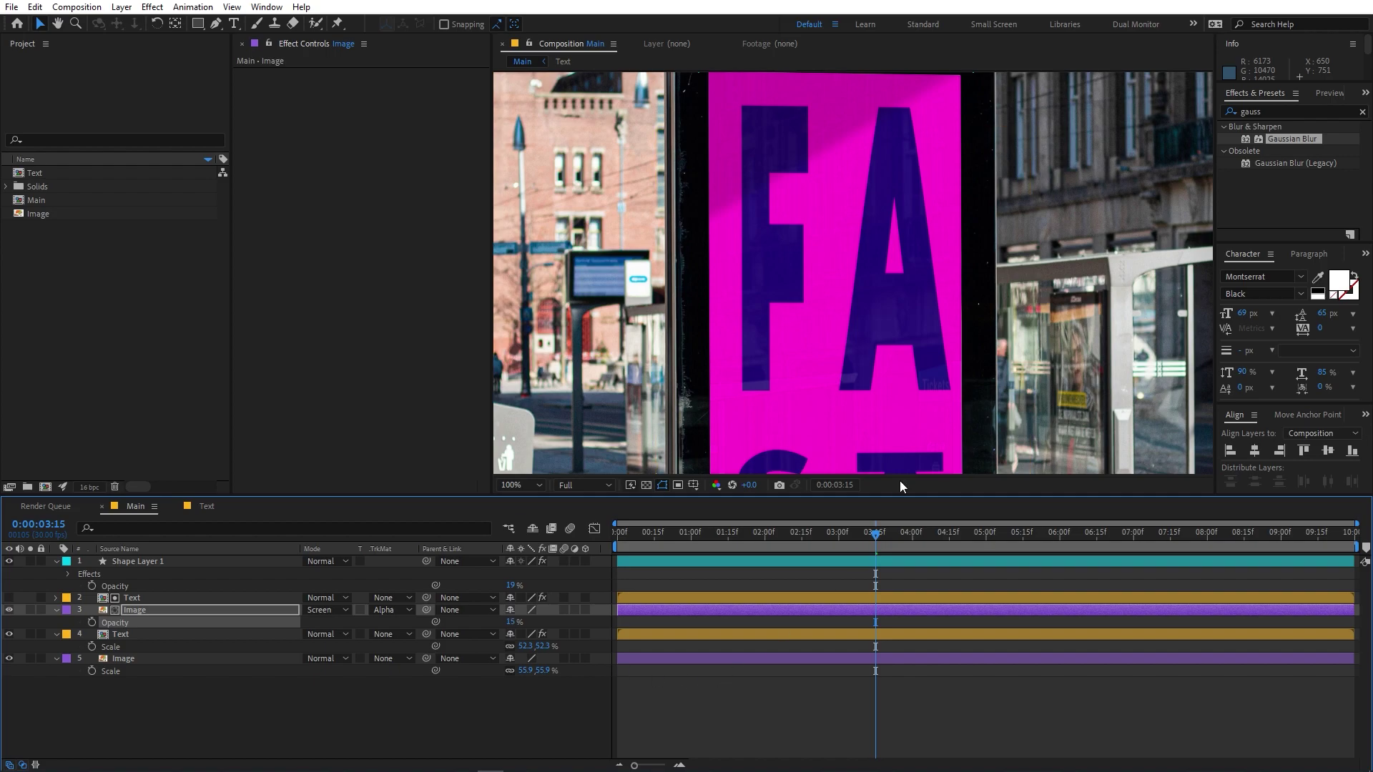
scroll(890, 422, up, 1)
drag(923, 367, 769, 315)
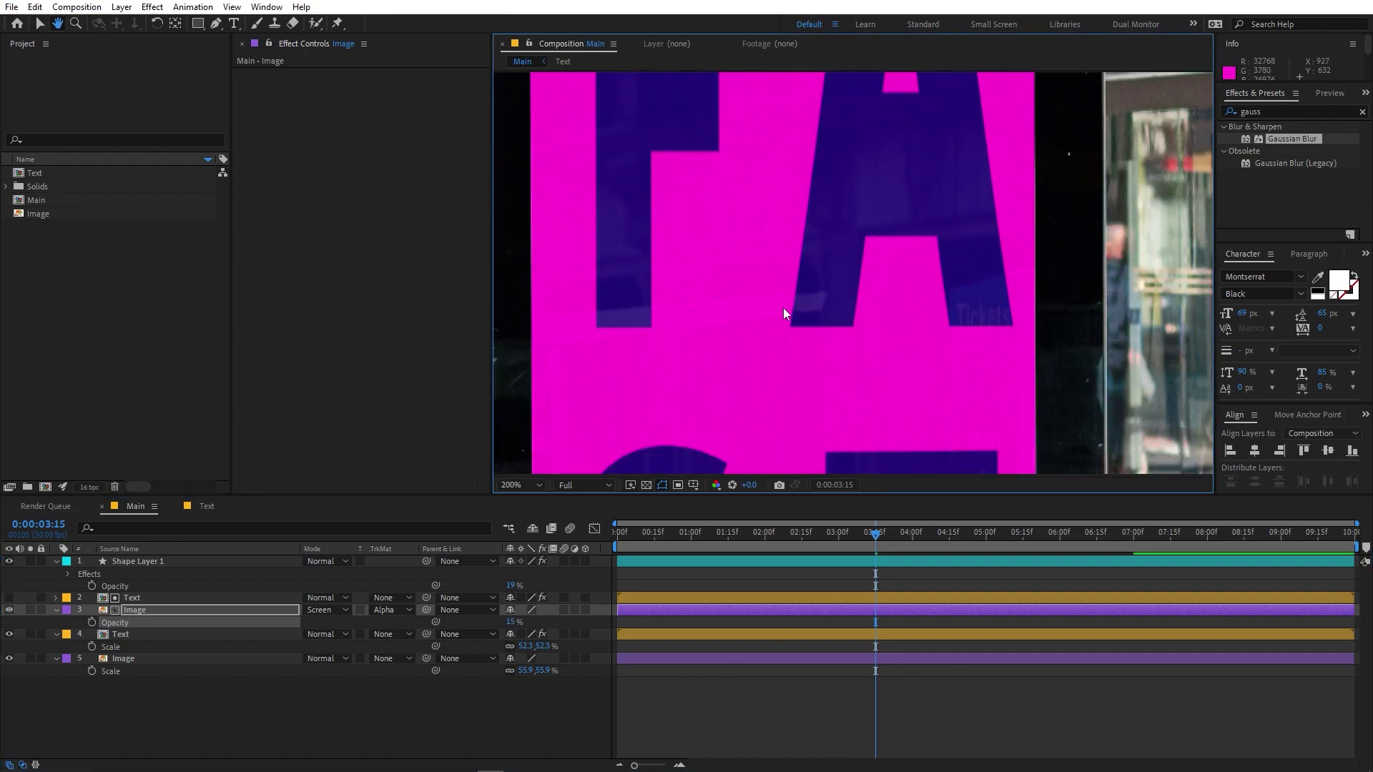
scroll(895, 299, down, 4)
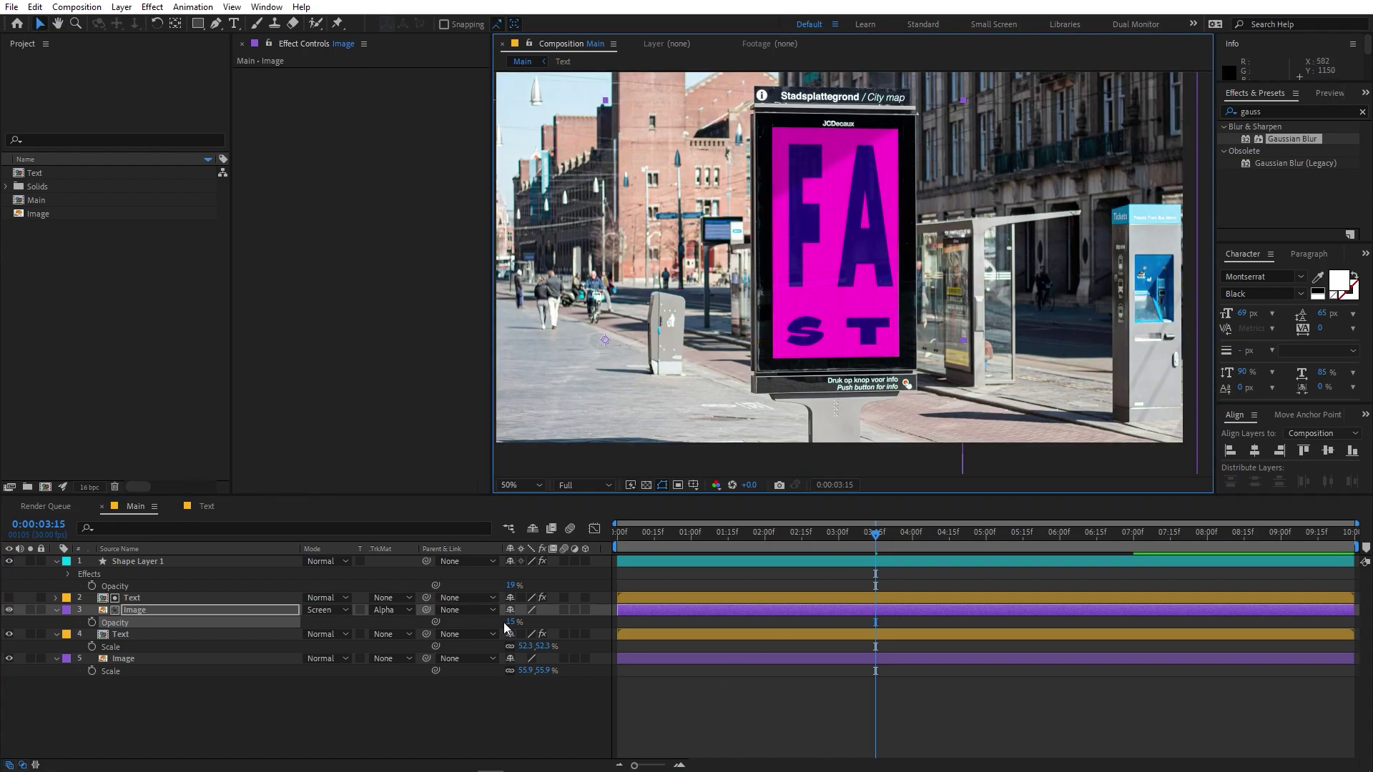
drag(513, 621, 530, 622)
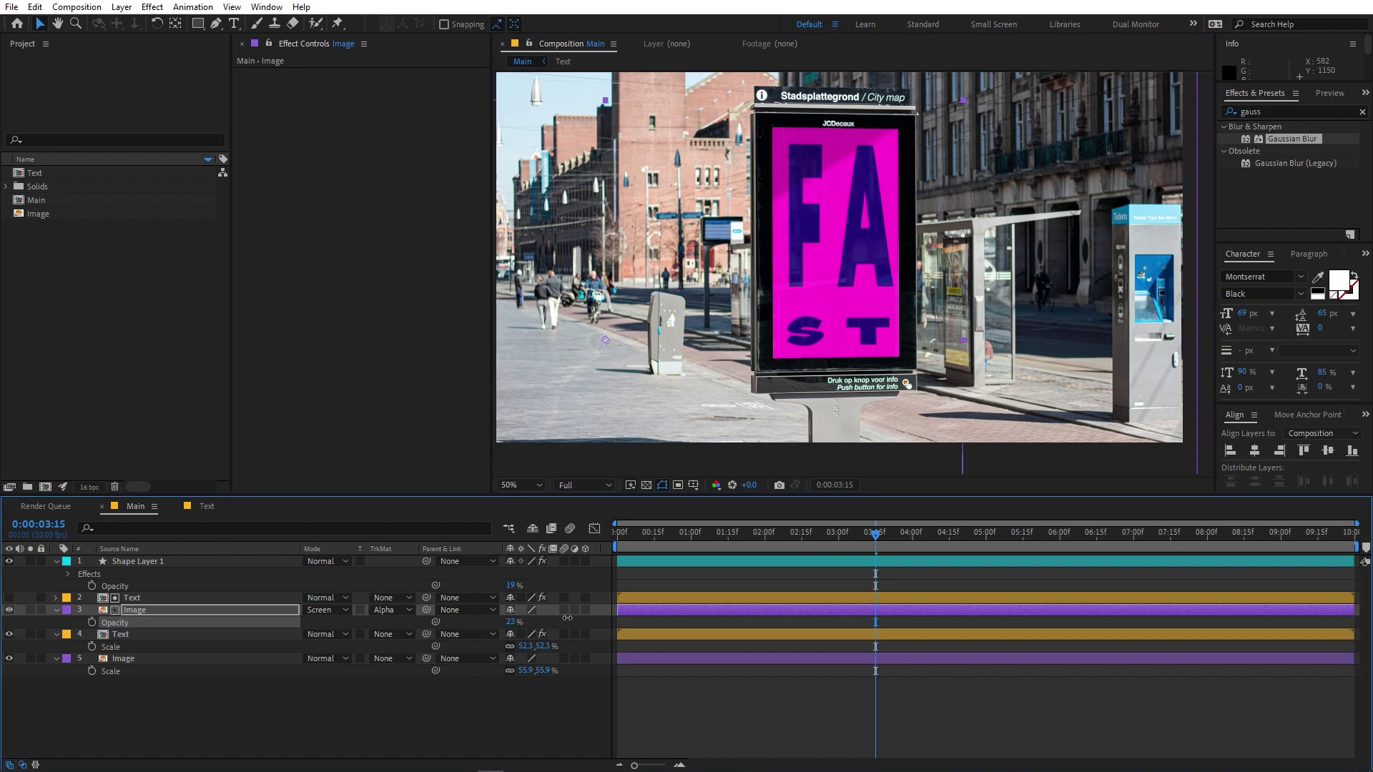
drag(621, 611, 605, 610)
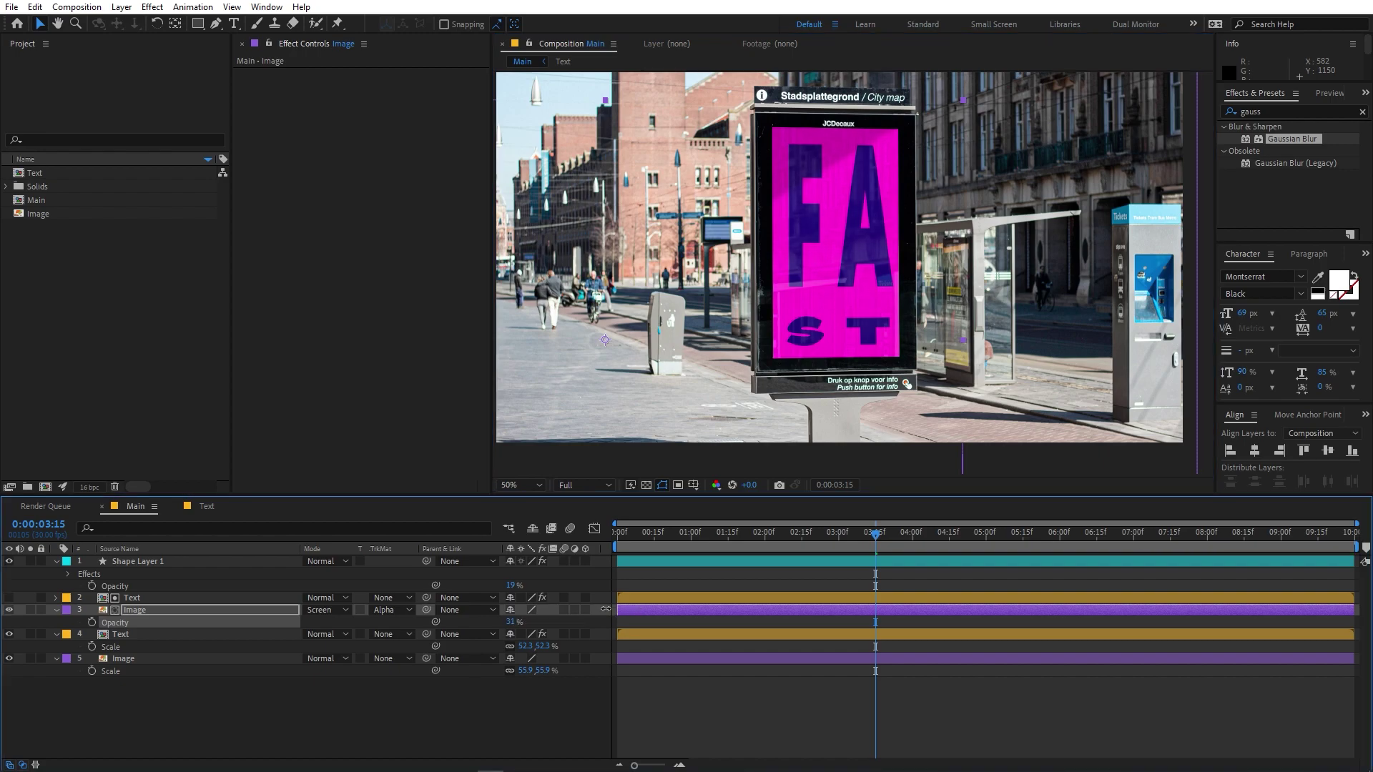
- Preview the animation from the start and zoom in on the poster's top edge
click(670, 680)
key(Home)
key(space)
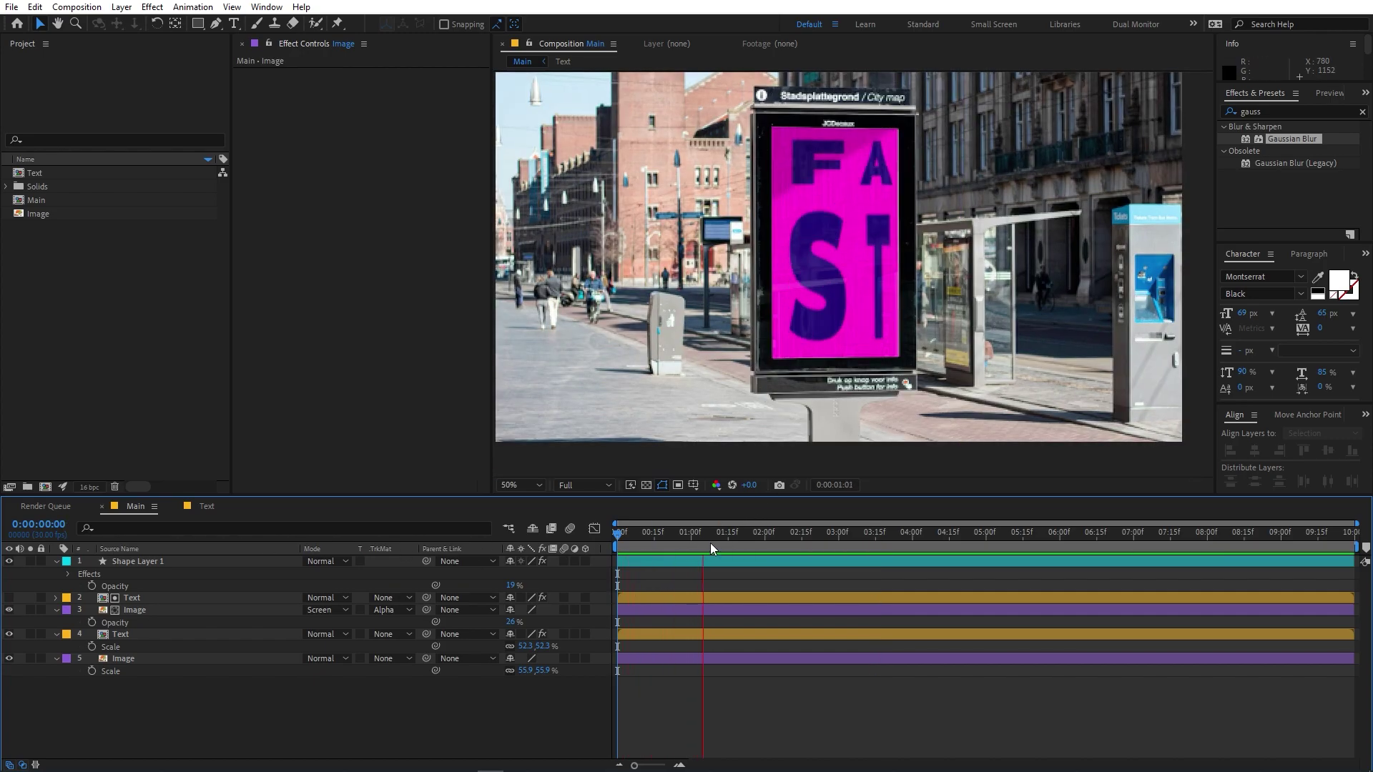
key(space)
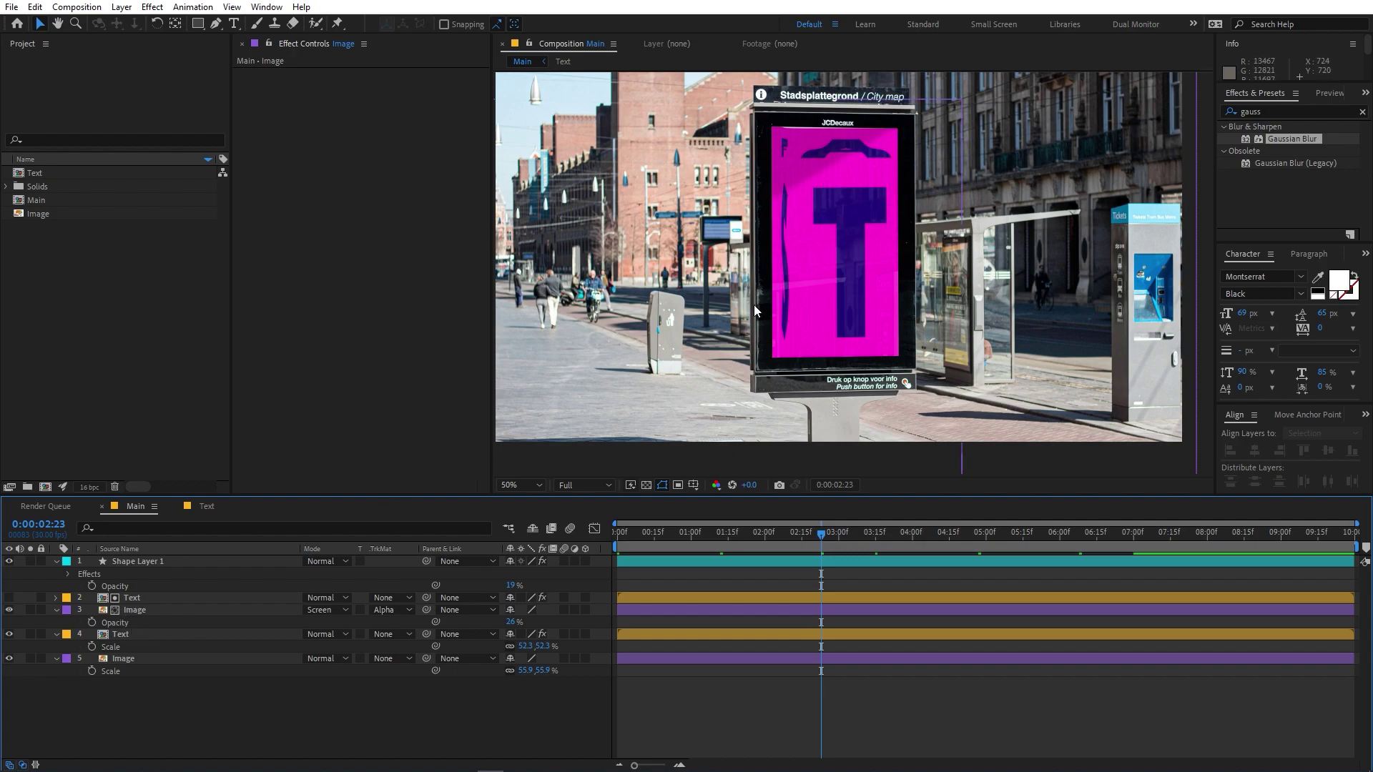
scroll(754, 314, up, 4)
key(h)
drag(818, 313, 816, 304)
key(v)
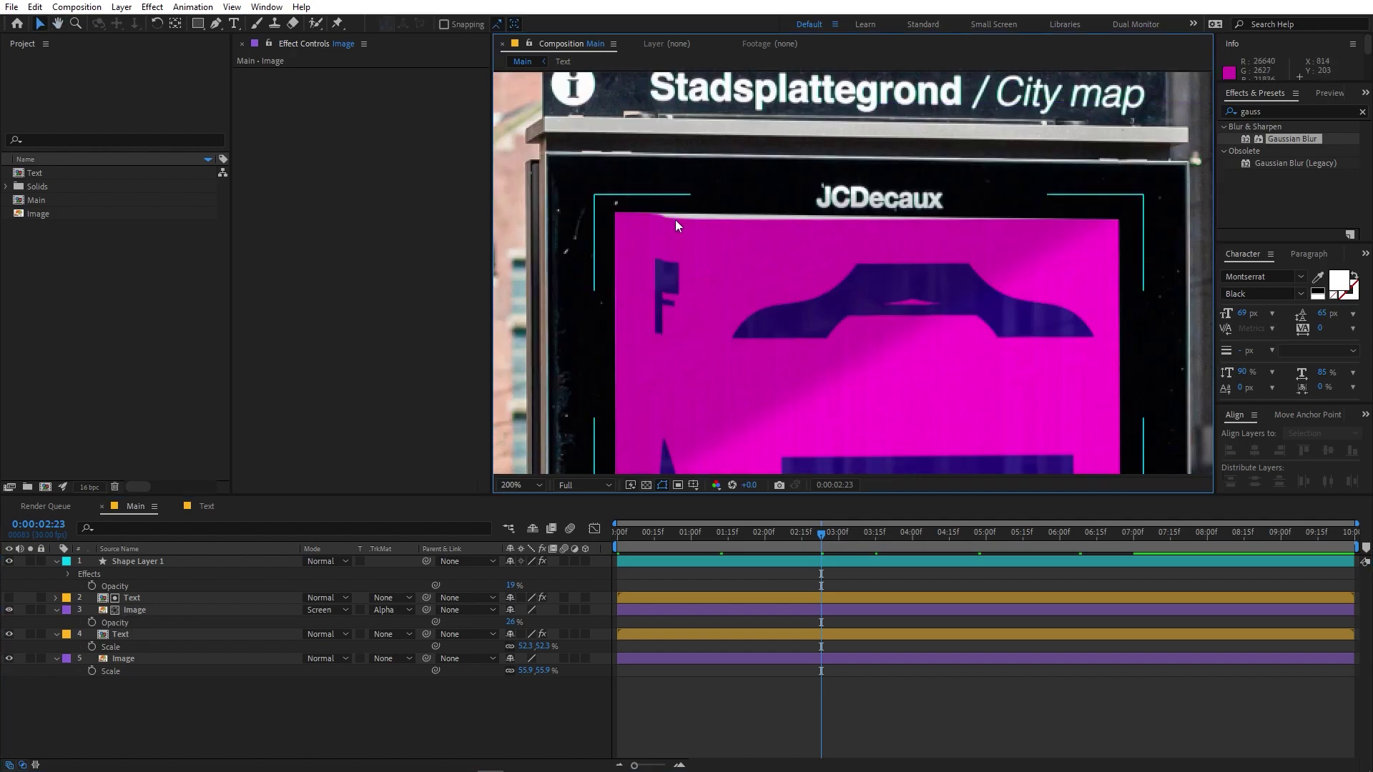
- Raise the Corner Pin's upper corners to 140.5, -167.1 and 814.3, -154.3, then preview
click(136, 632)
click(278, 74)
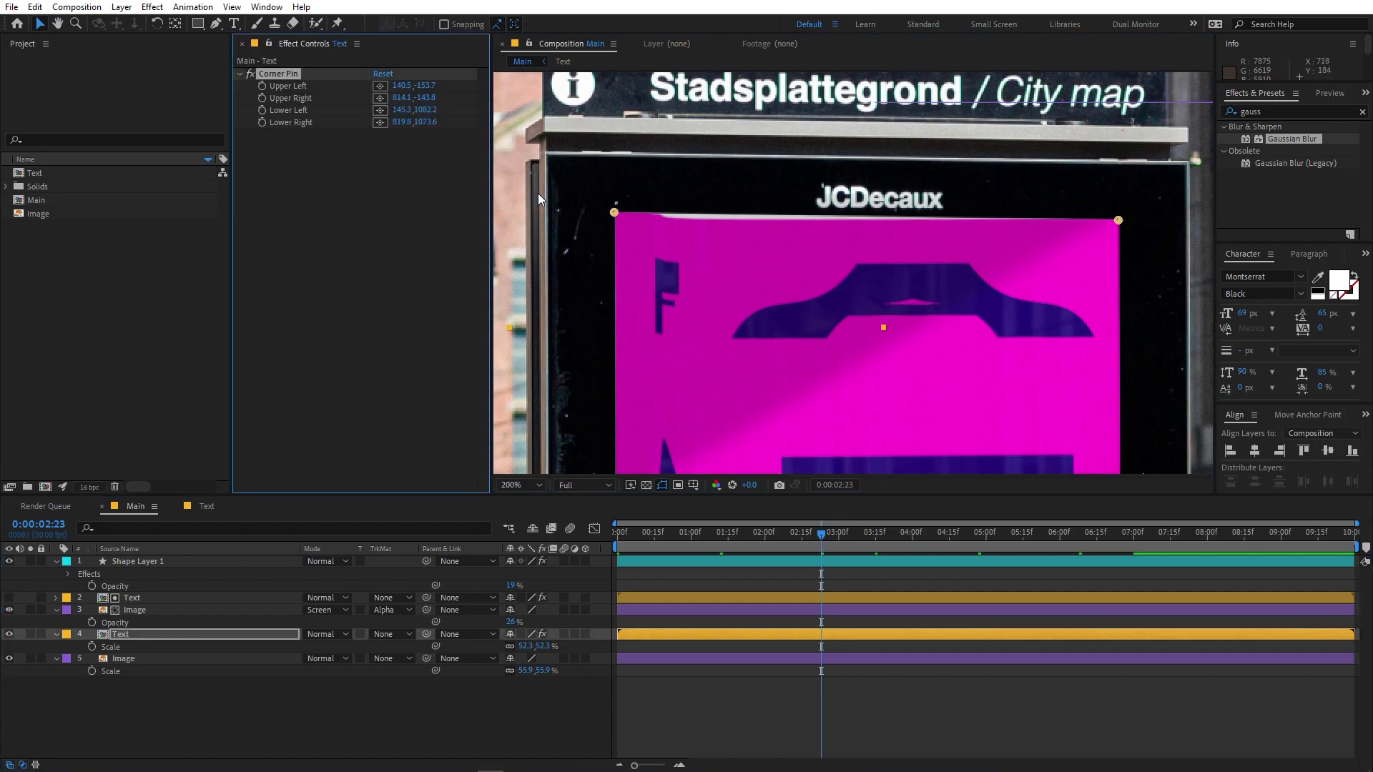
drag(615, 213, 615, 203)
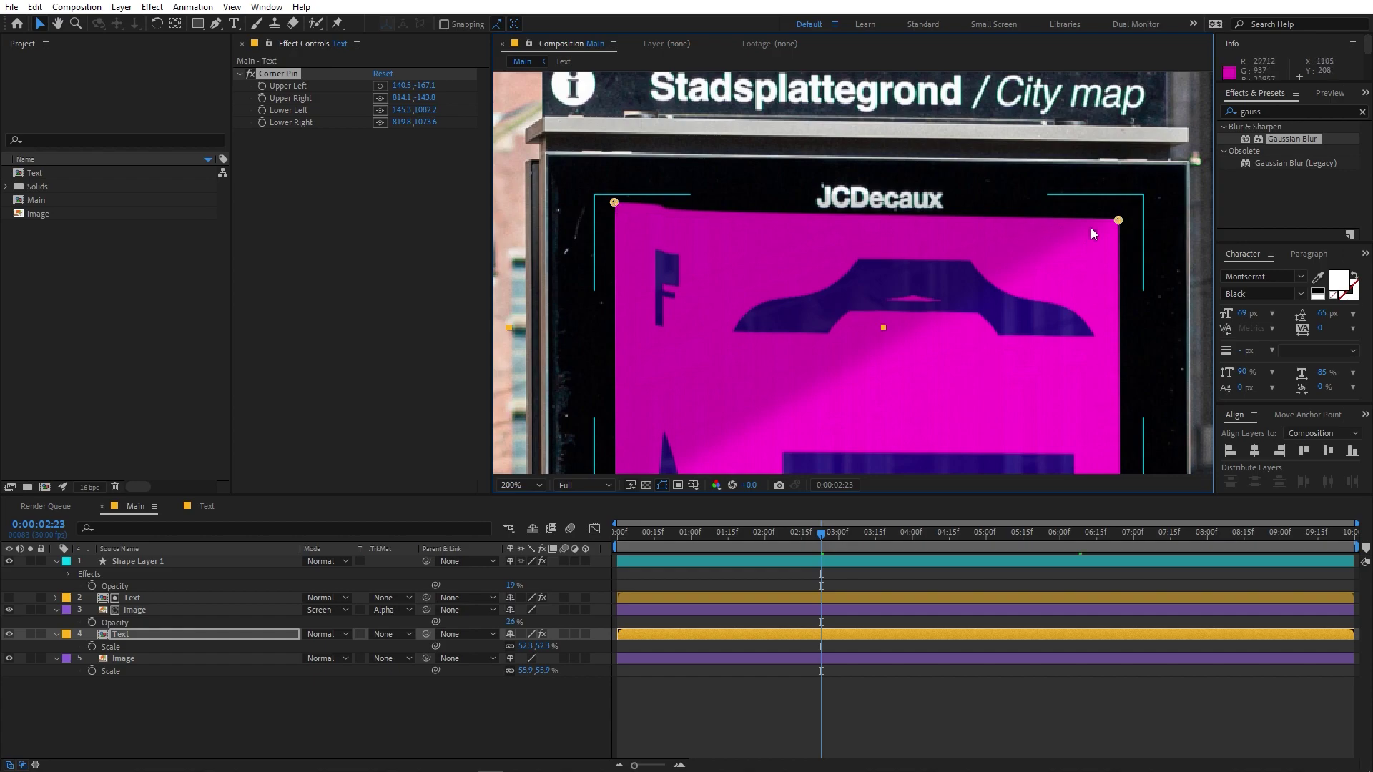
drag(1119, 226, 1120, 218)
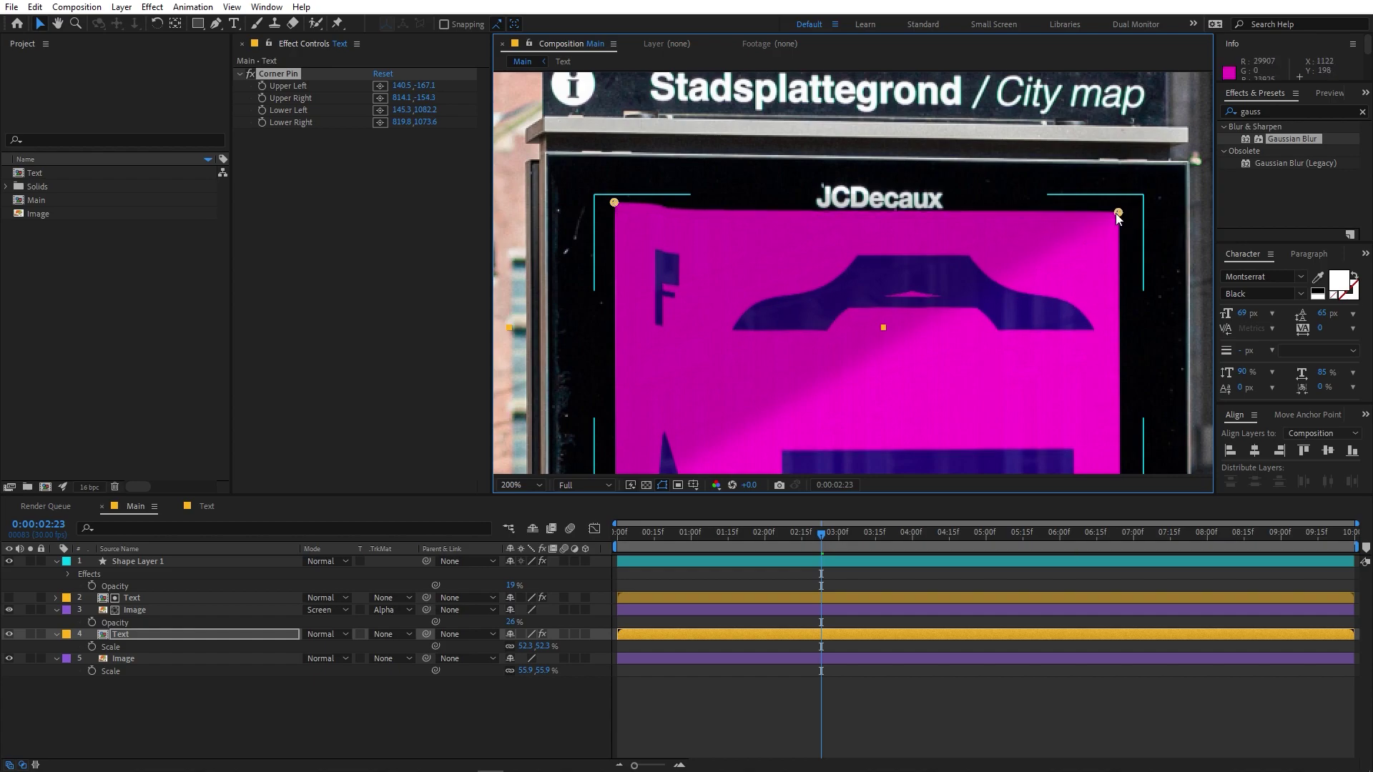
key(space)
key(shift+slash)
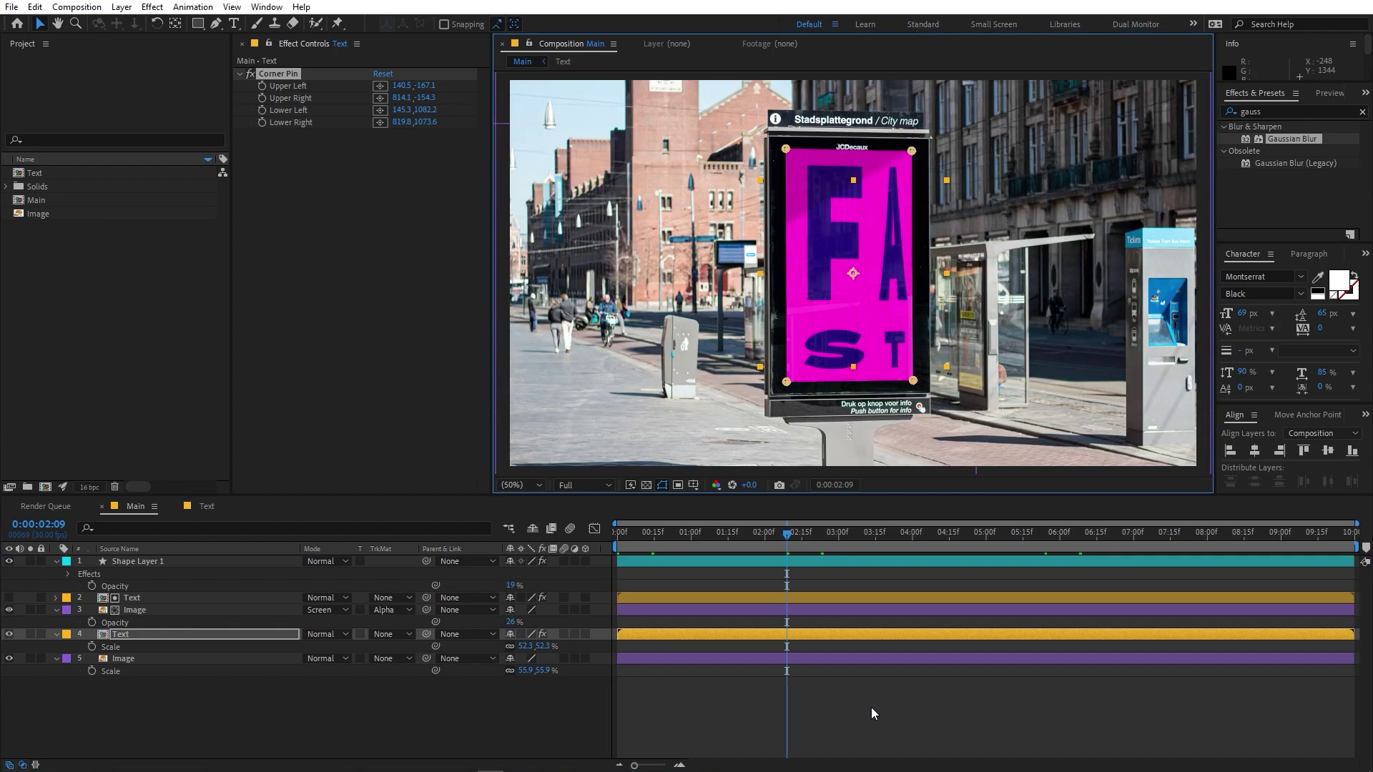
click(914, 718)
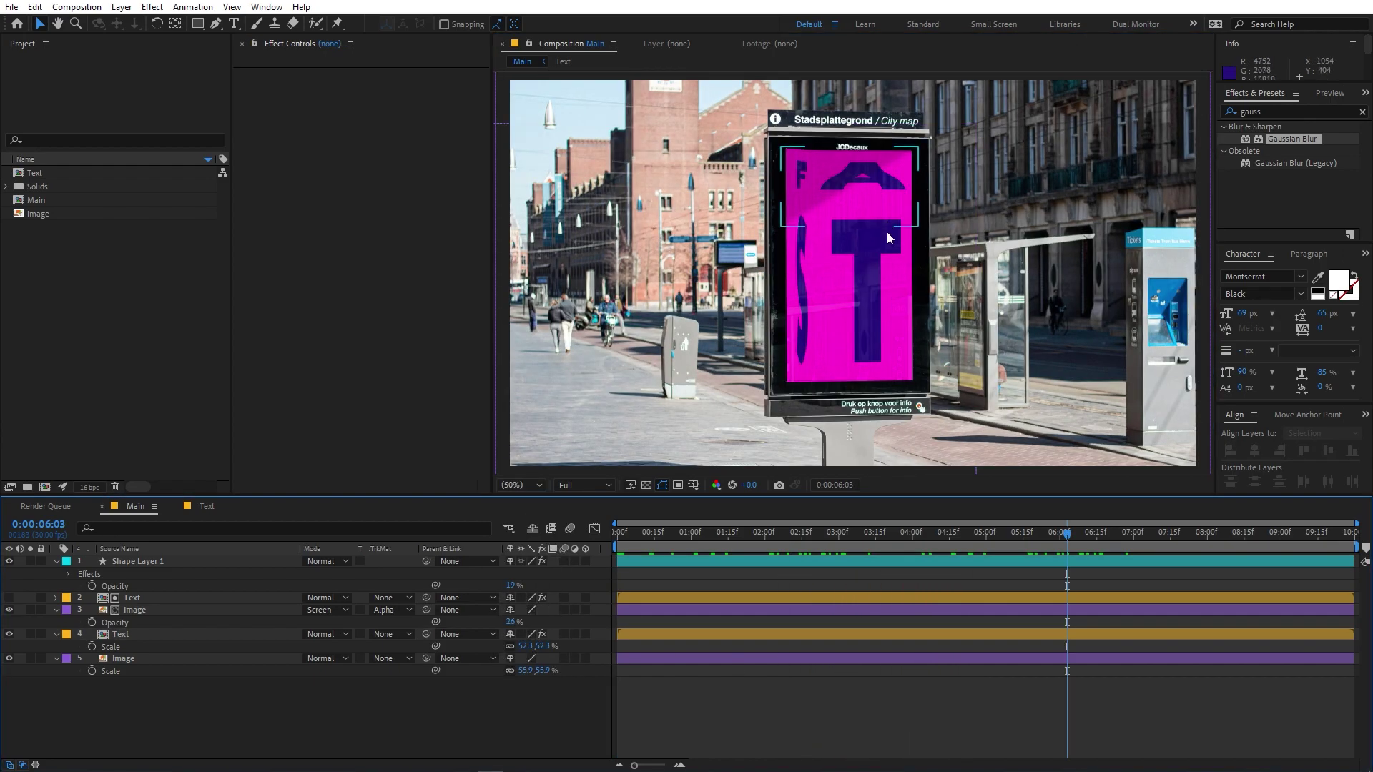
- In the Text composition, change Adjustment Layer 1's Mesh Warp Columns from 2 to 3
click(206, 508)
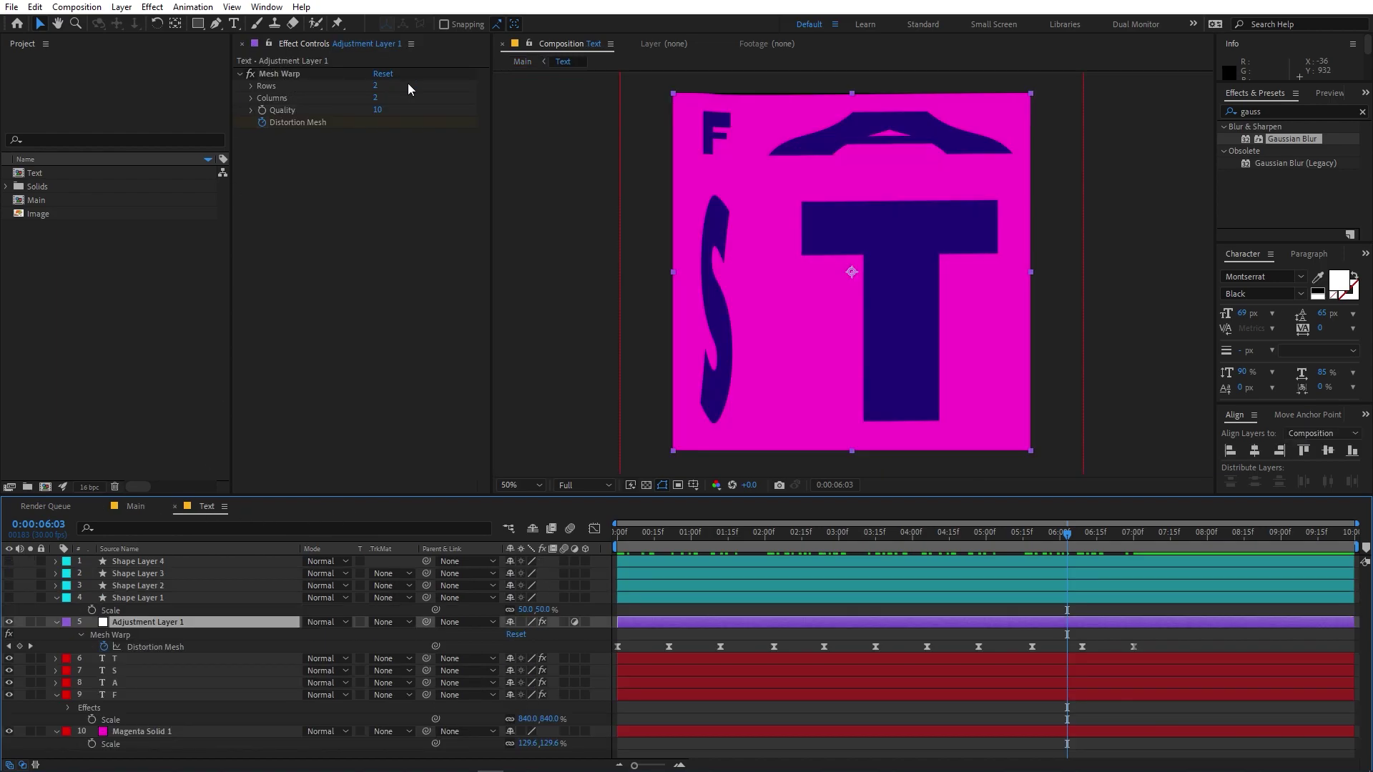
click(292, 74)
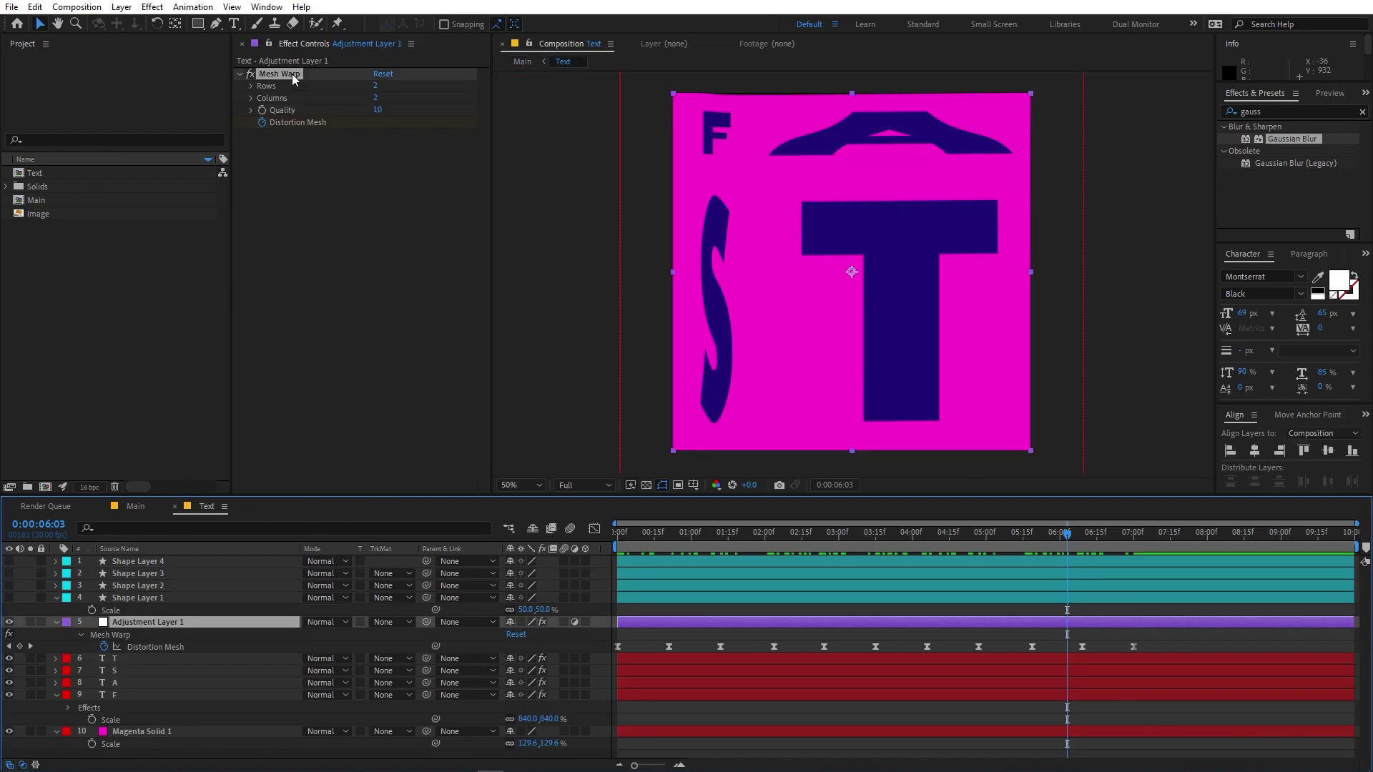
click(374, 98)
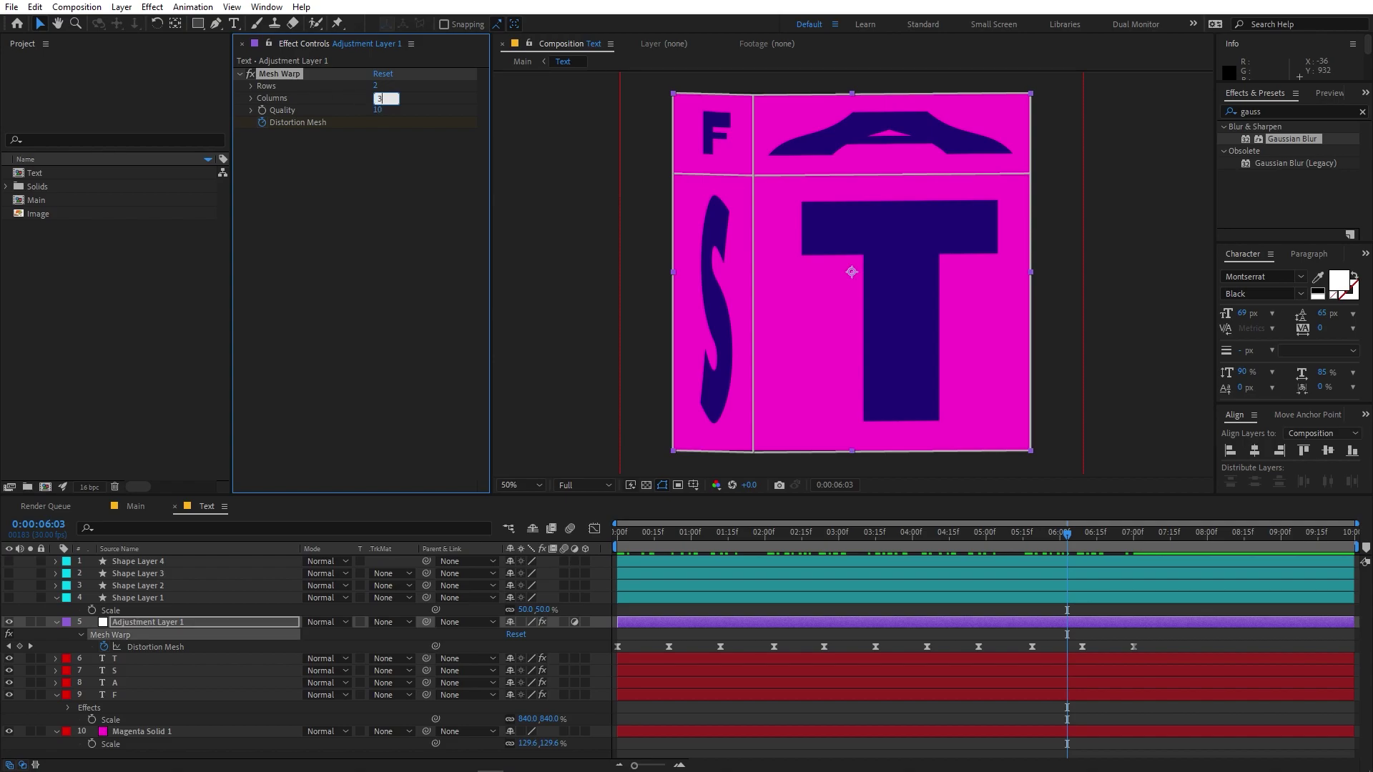
text(3)
click(401, 246)
click(274, 75)
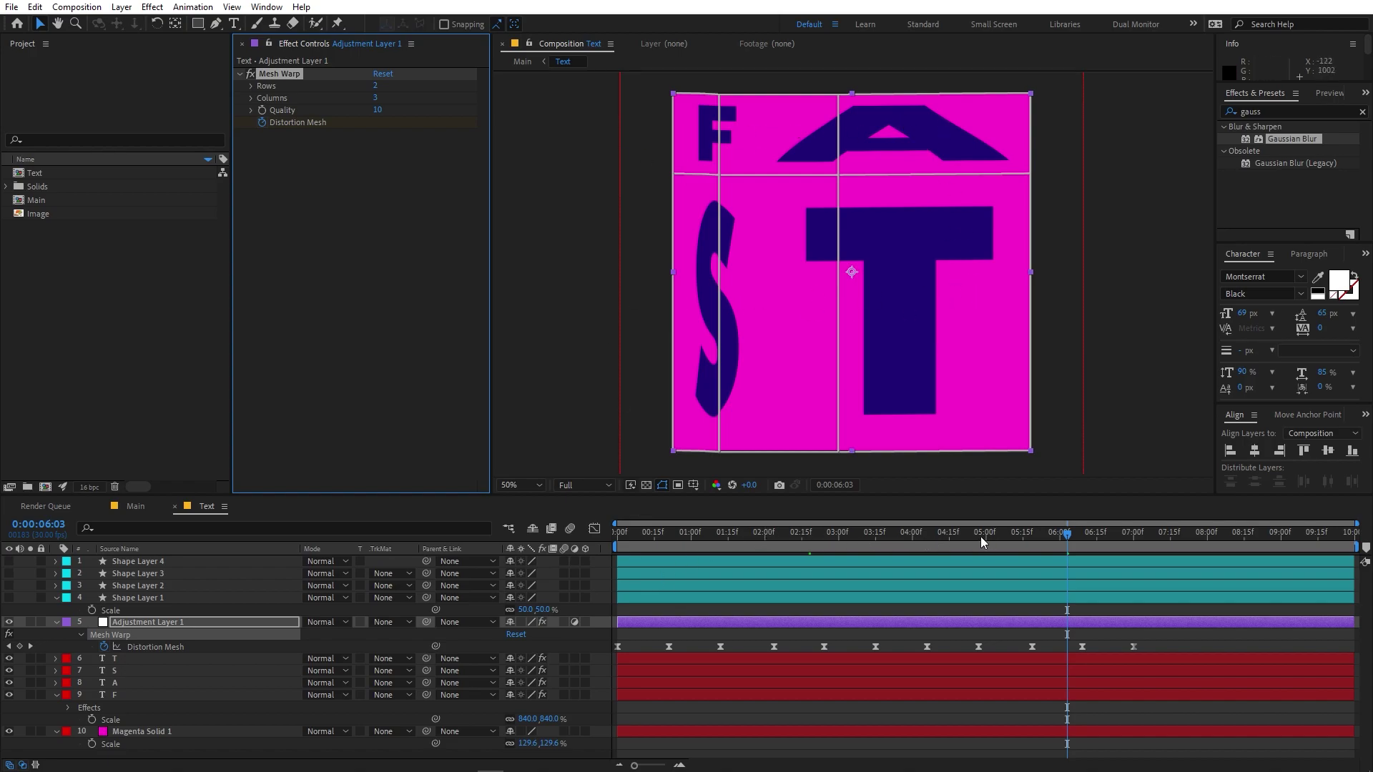
- Scrub the warp animation to 7 seconds, then return to the Main composition at its start
key(Home)
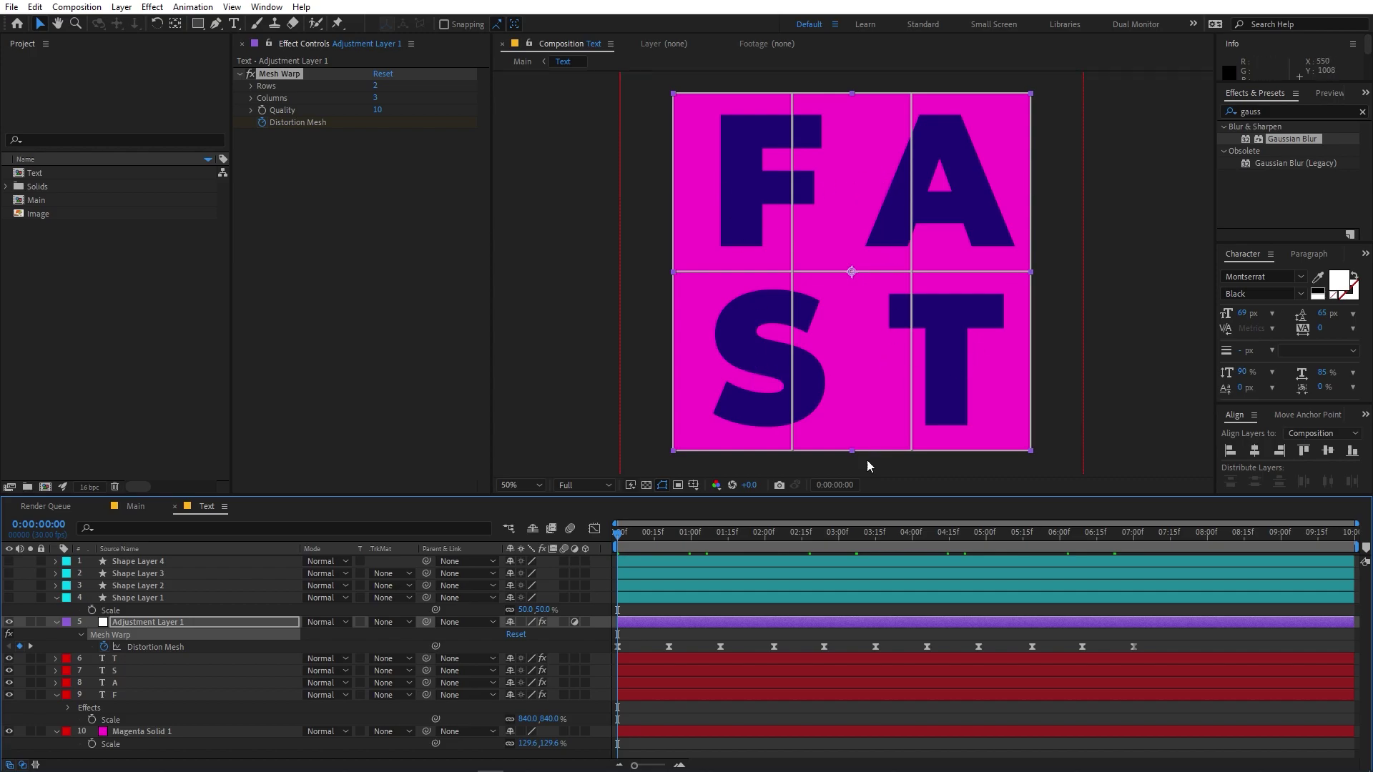
drag(674, 551, 1134, 551)
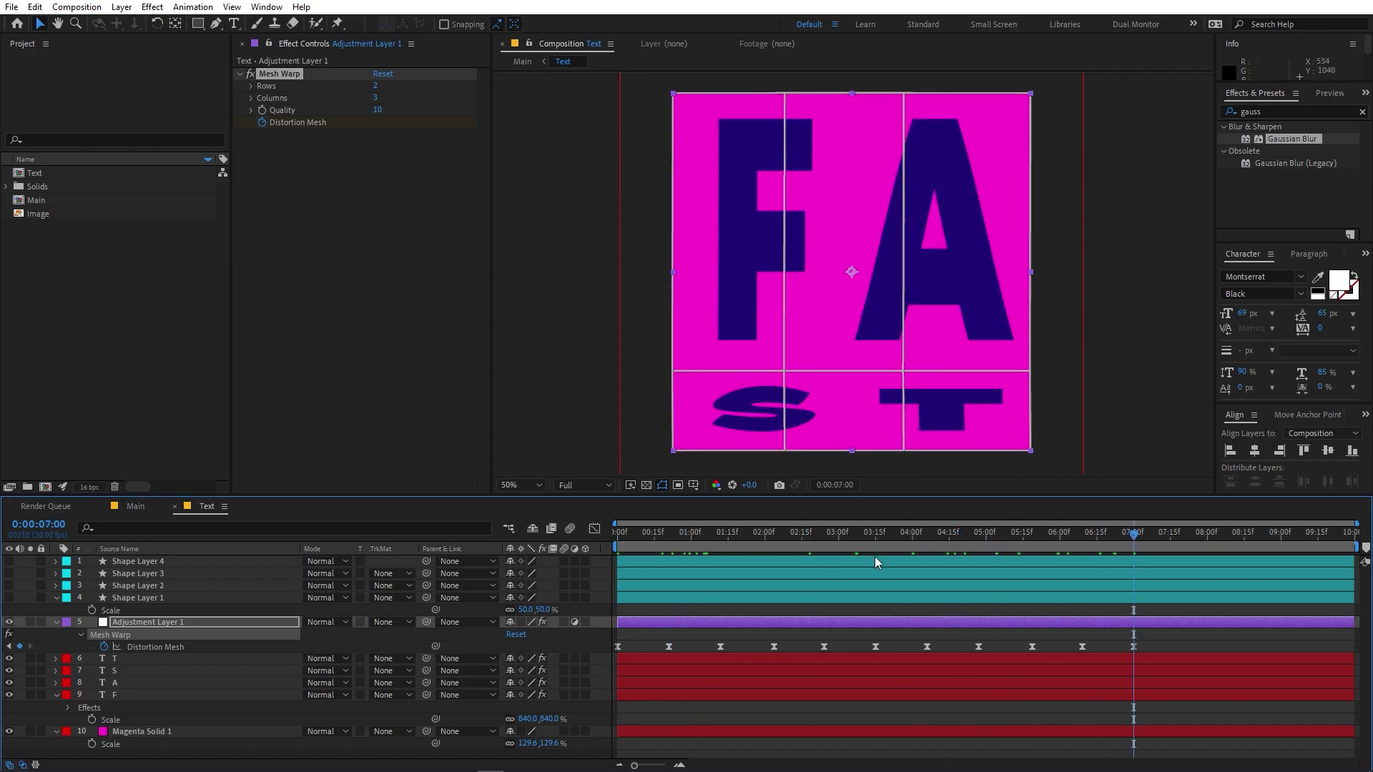
click(118, 509)
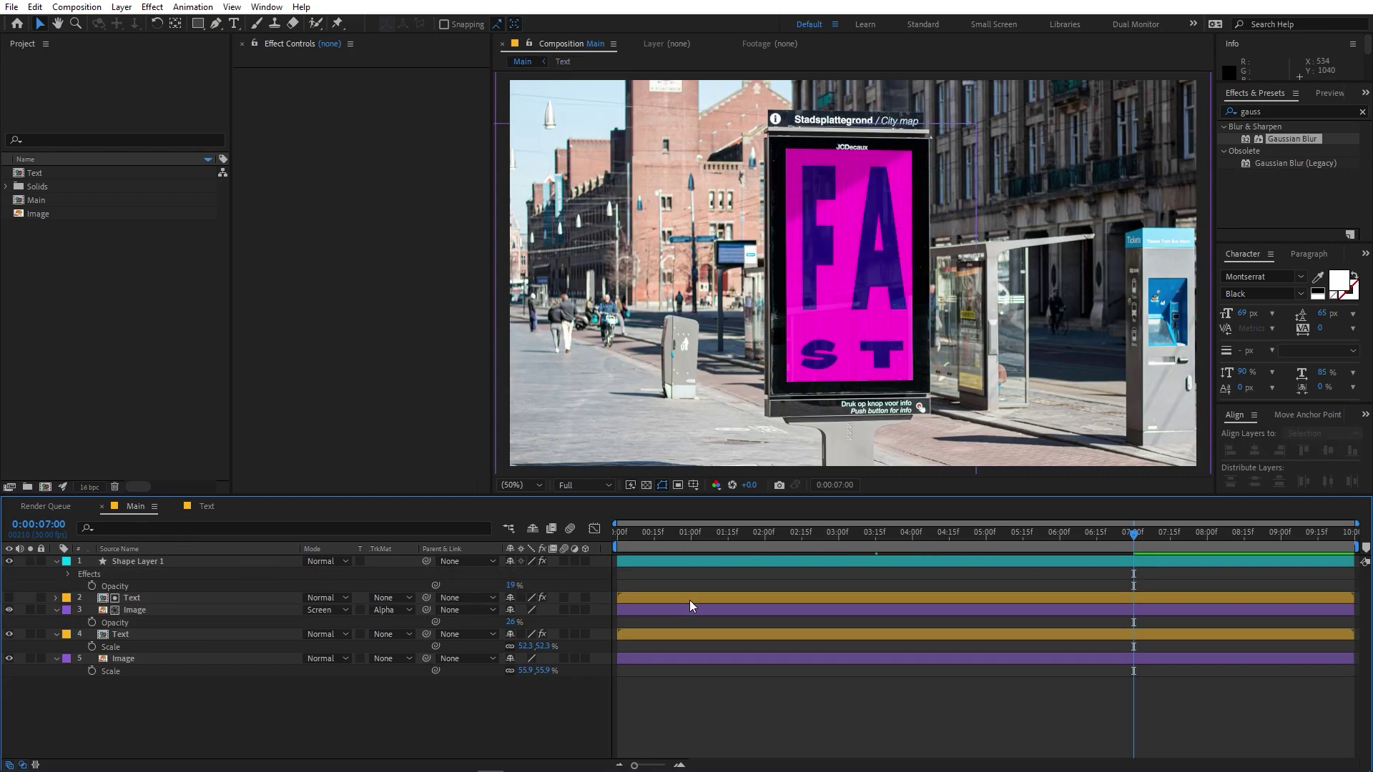
key(Home)
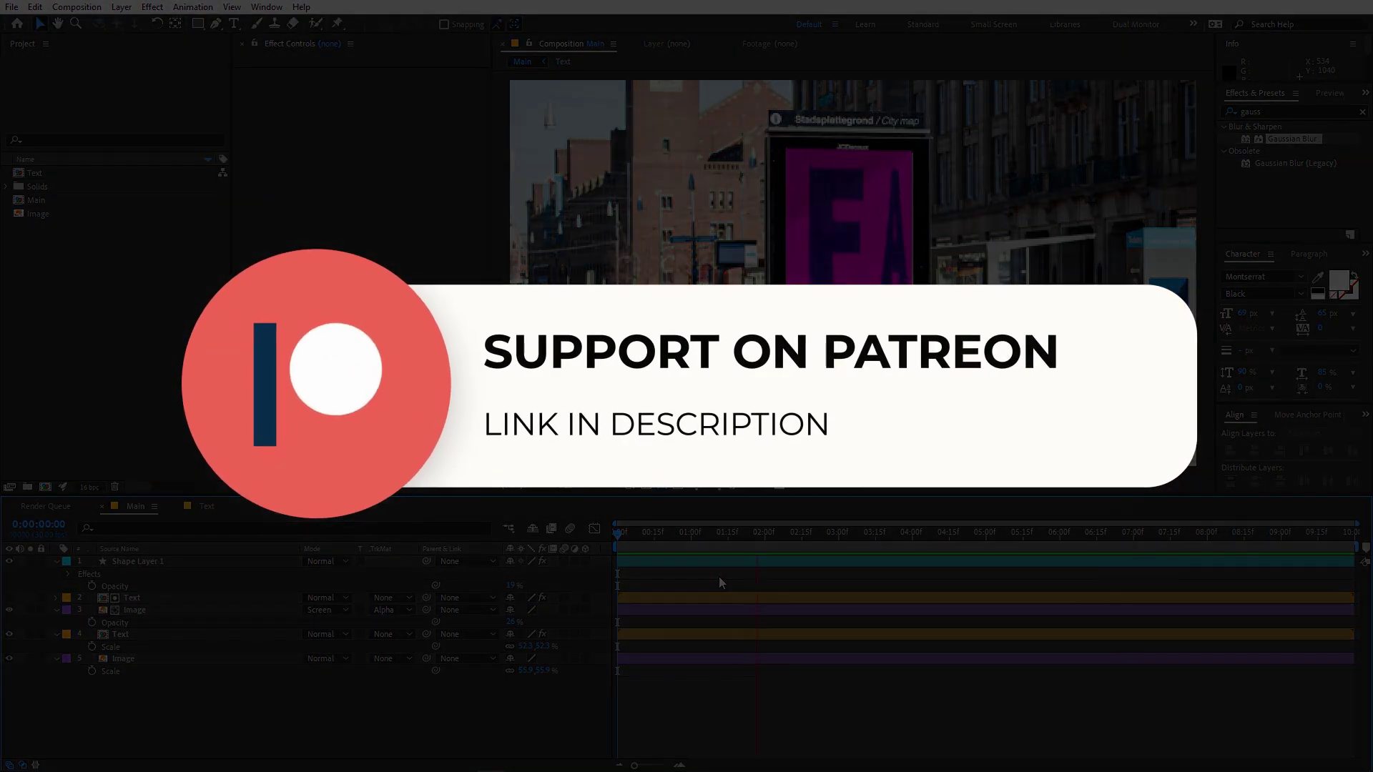